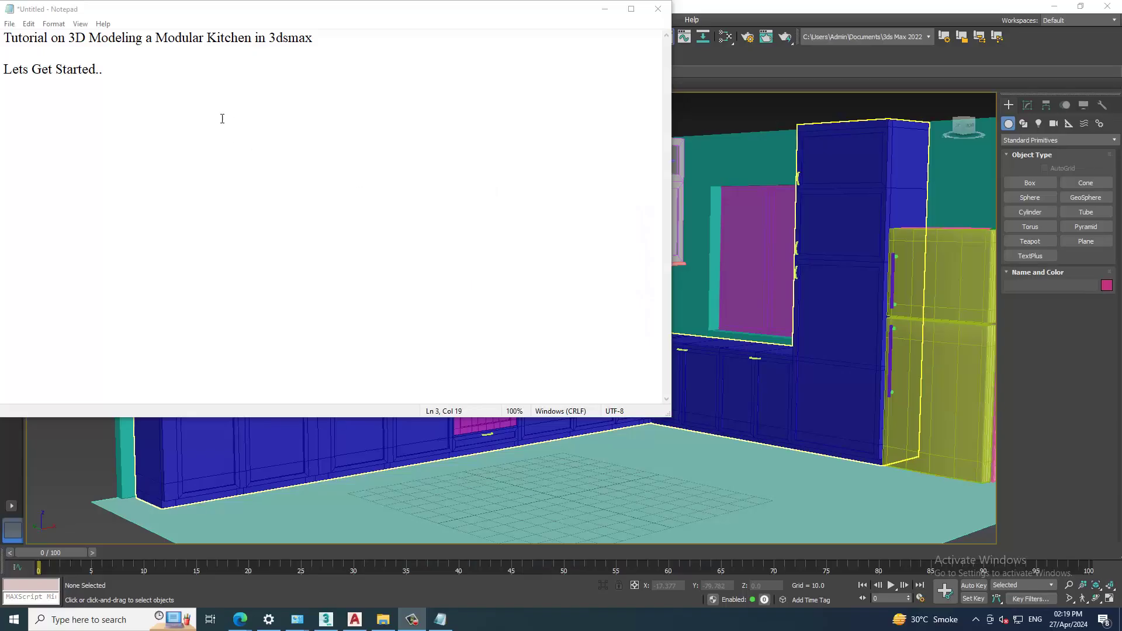
Minimize the Notepad tutorial notes to reveal the 3ds Max kitchen scene and reference photo
key("ctrl+a")
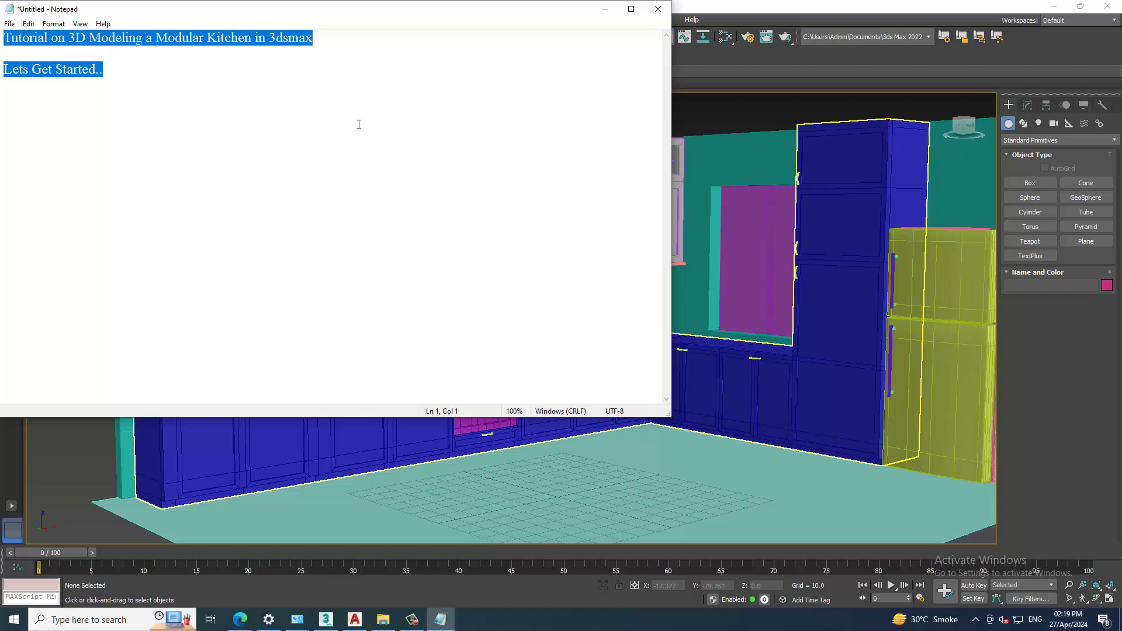
left_click(605, 9)
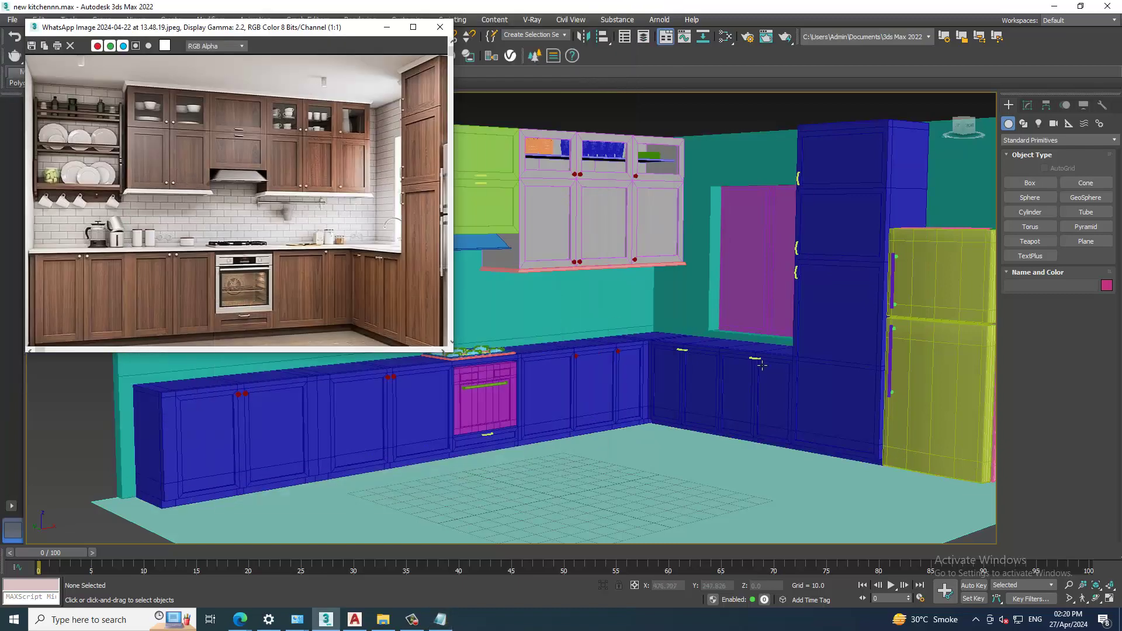
With AutoGrid on, draw a flat cylinder of radius 5.53 on the countertop
scroll(760, 367, "up", 2)
scroll(725, 372, "up", 3)
scroll(673, 377, "up", 3)
scroll(629, 385, "up", 3)
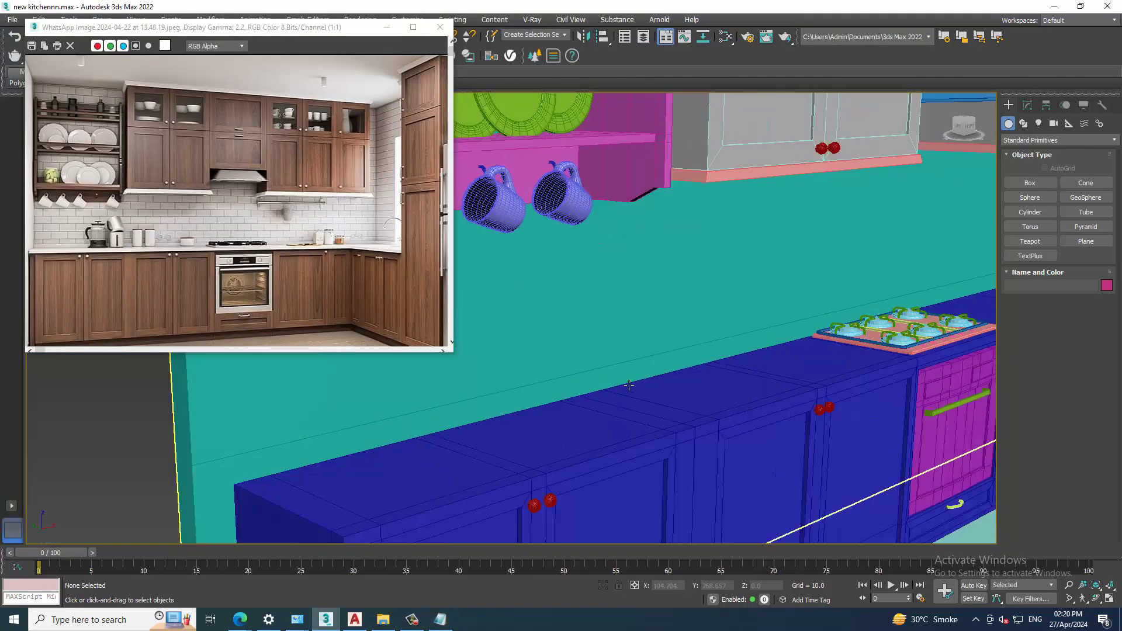
scroll(131, 216, "up", 1)
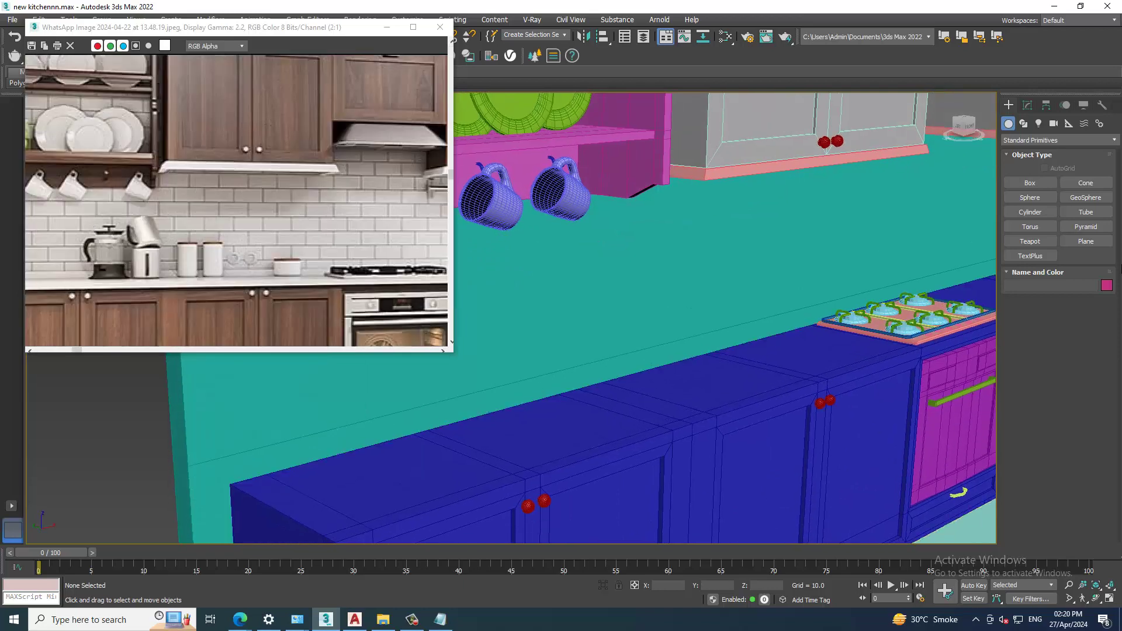
left_click(1030, 212)
scroll(563, 405, "up", 2)
scroll(639, 396, "up", 3)
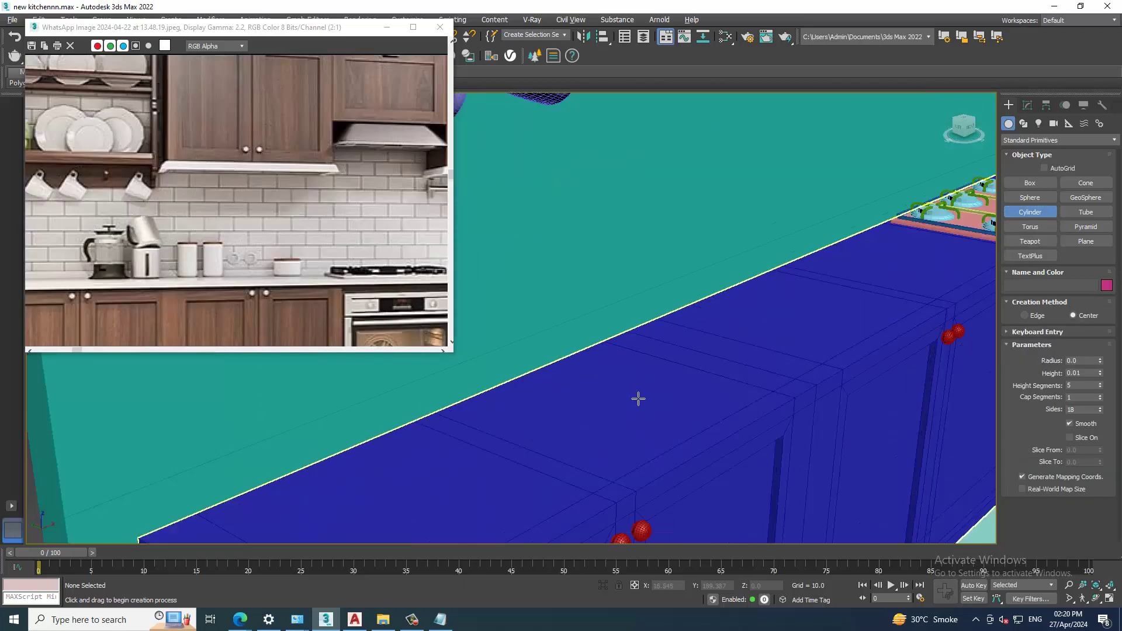
left_click(1044, 168)
left_click_drag(595, 392, 611, 404)
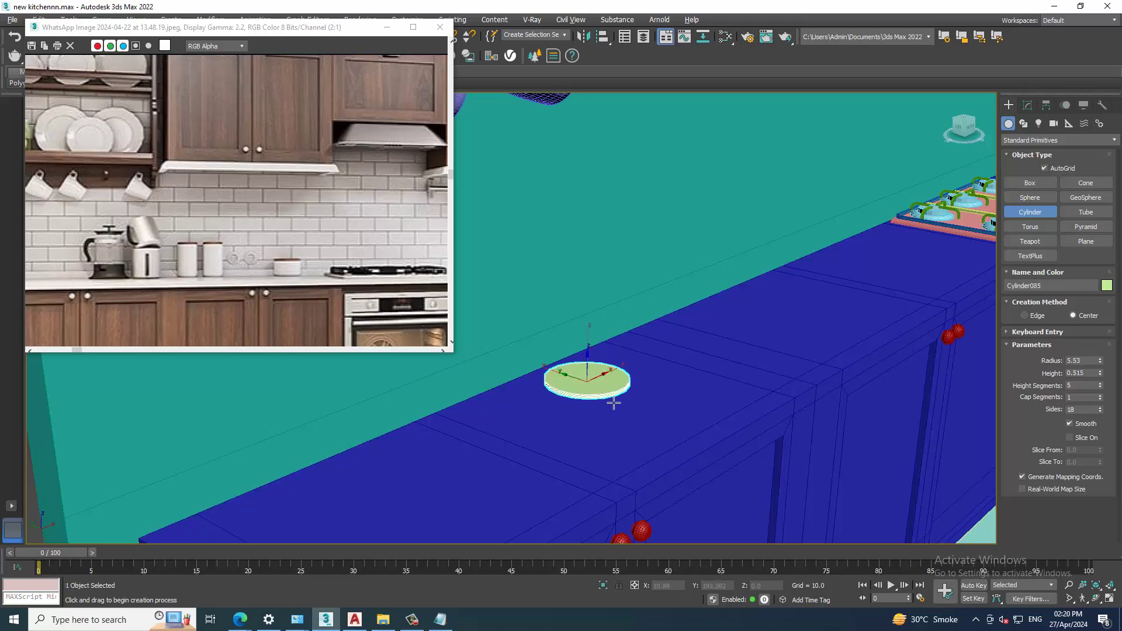
right_click(613, 404)
Reduce the new cylinder's Height Segments in the Modify panel
scroll(614, 397, "up", 2)
scroll(614, 397, "up", 2)
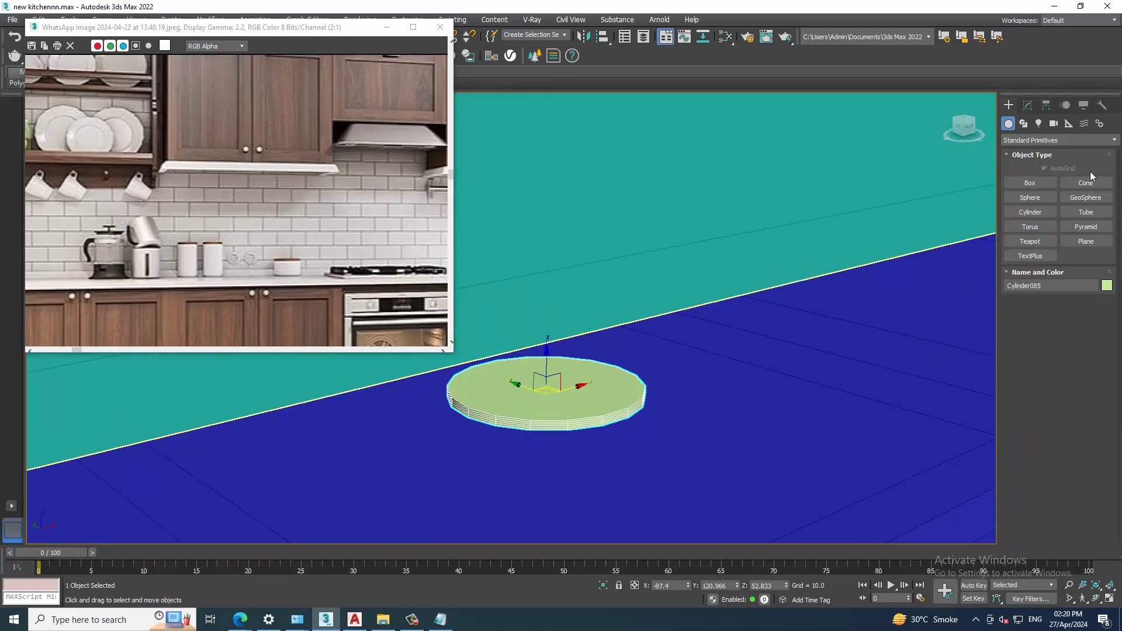
left_click(1028, 106)
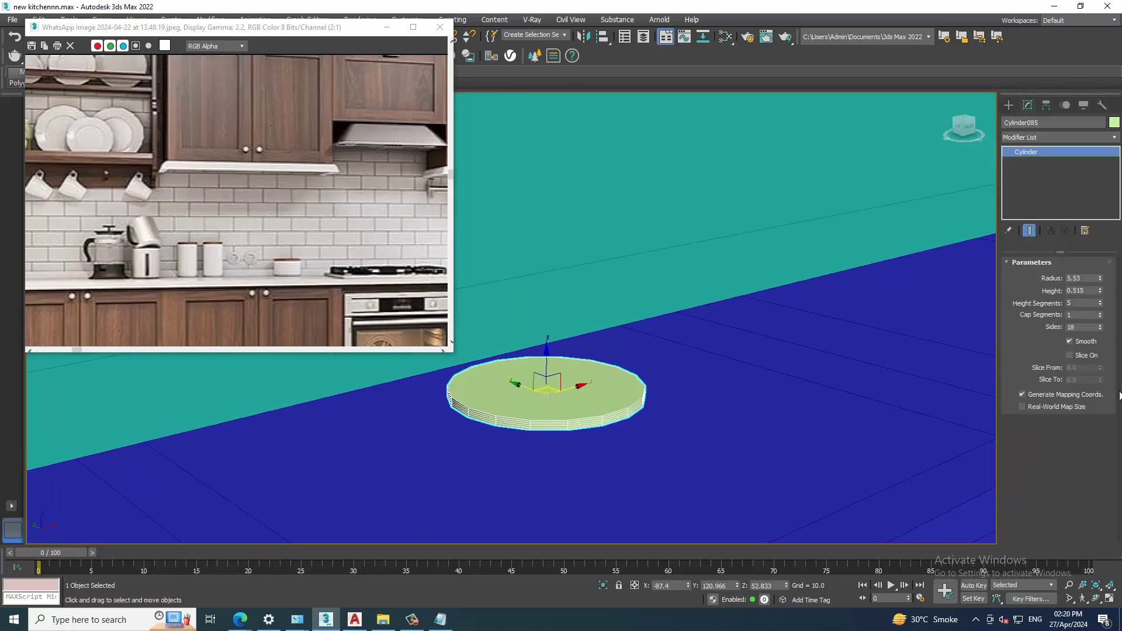
left_click(1100, 306)
left_click(1100, 306)
left_click(1100, 305)
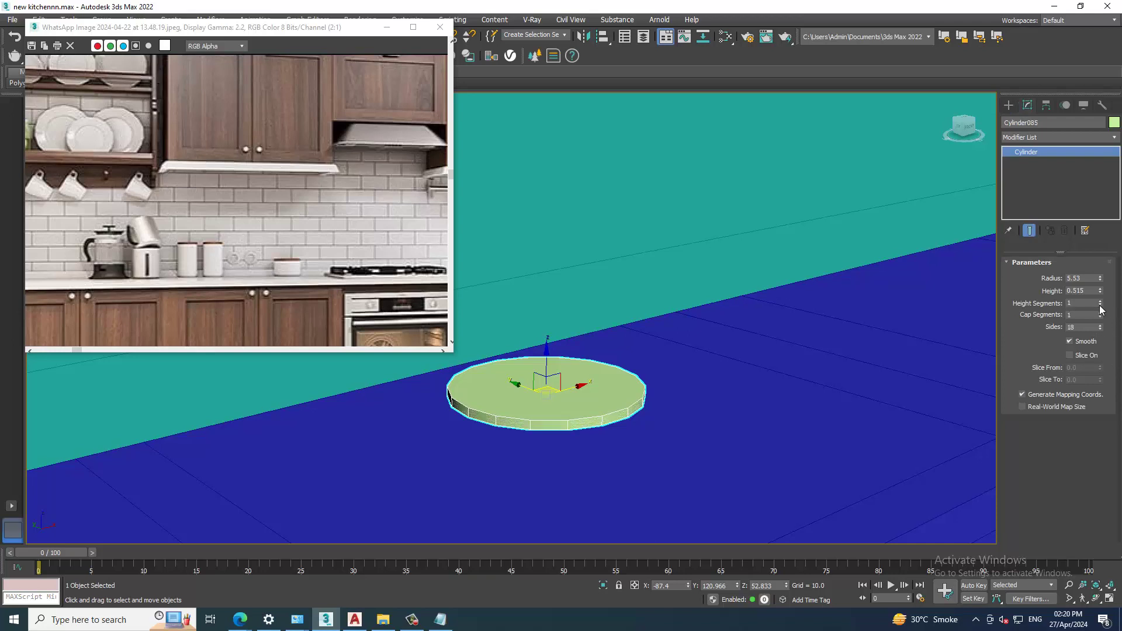
Convert the cylinder to Editable Poly and scale its top face inward to leave a base lip
right_click(646, 361)
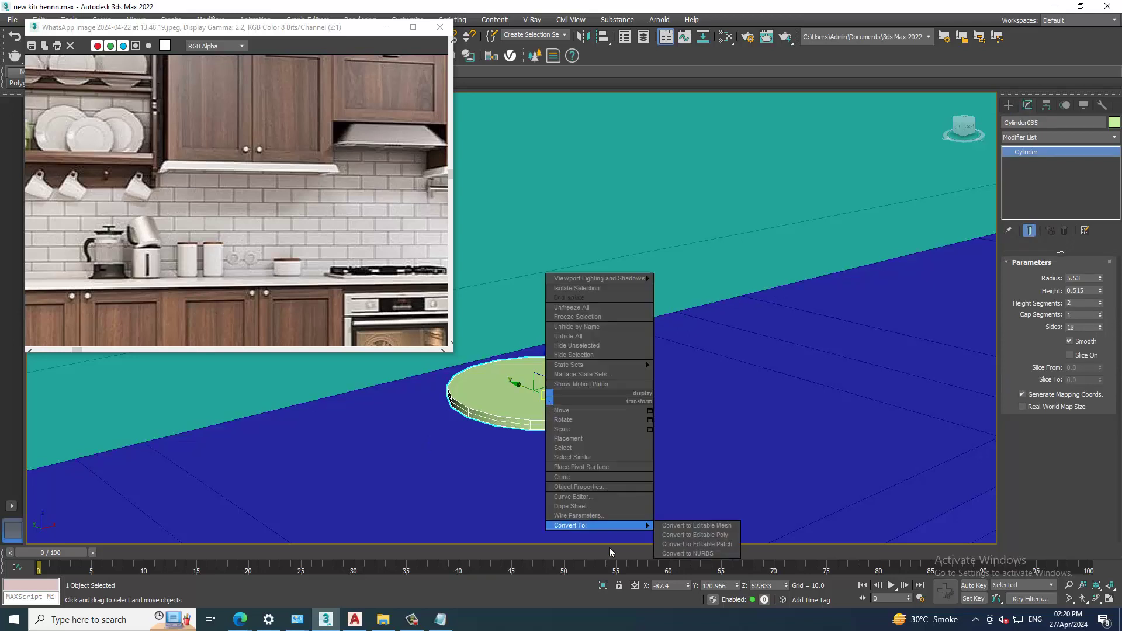
left_click(702, 533)
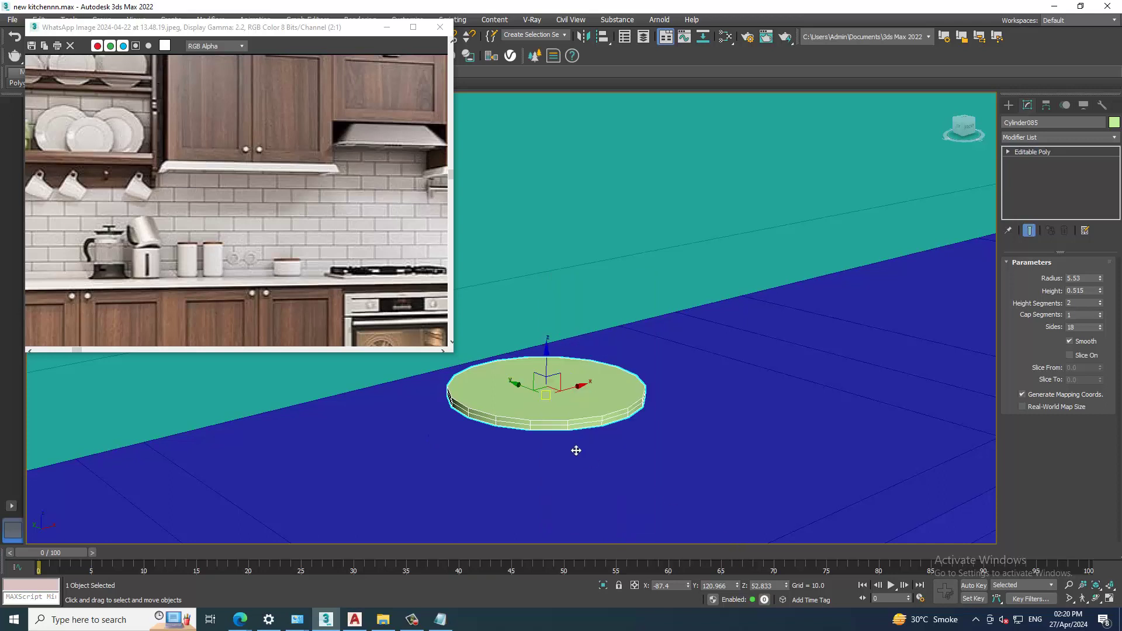
key("4")
left_click(558, 402)
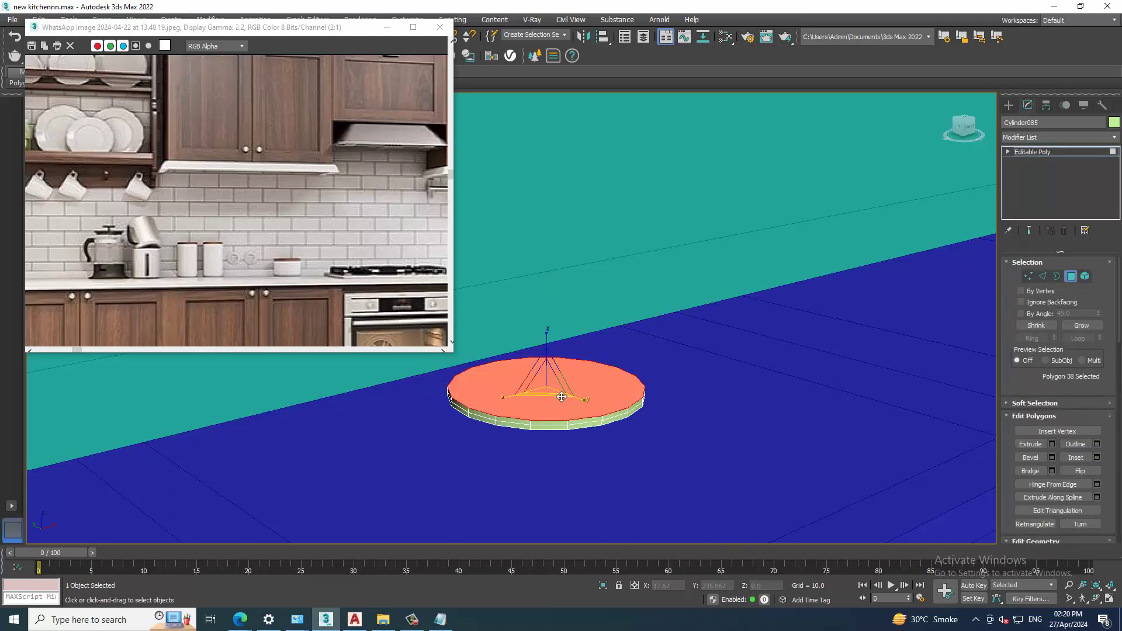
left_click_drag(548, 391, 562, 403)
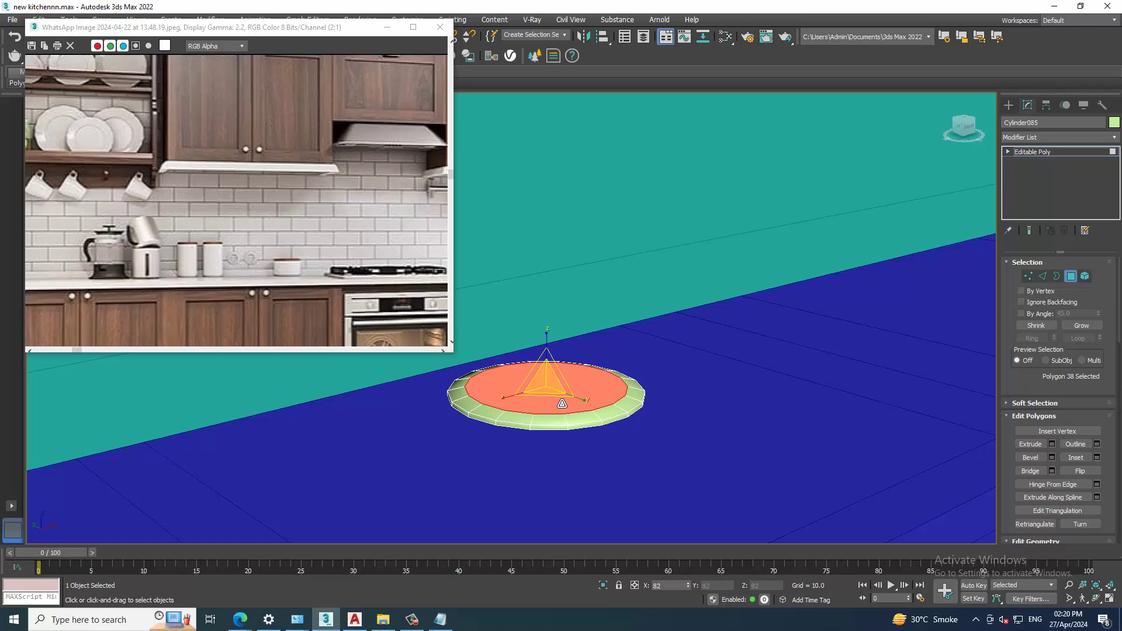
Raise the top face into tall canister walls, then delete it to open the top
key("w")
left_click_drag(548, 365, 545, 290)
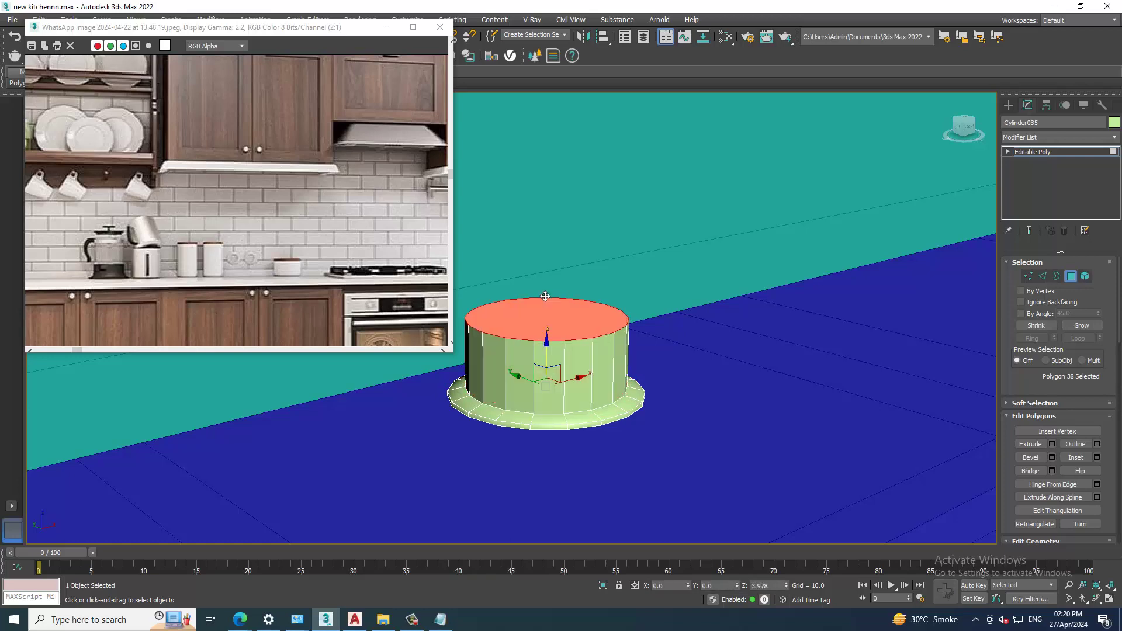
mouse_move(544, 290)
middle_mouse_down("alt")
mouse_move(602, 308)
mouse_move(612, 371)
mouse_move(603, 366)
mouse_move(678, 356)
mouse_move(588, 376)
middle_mouse_up("alt")
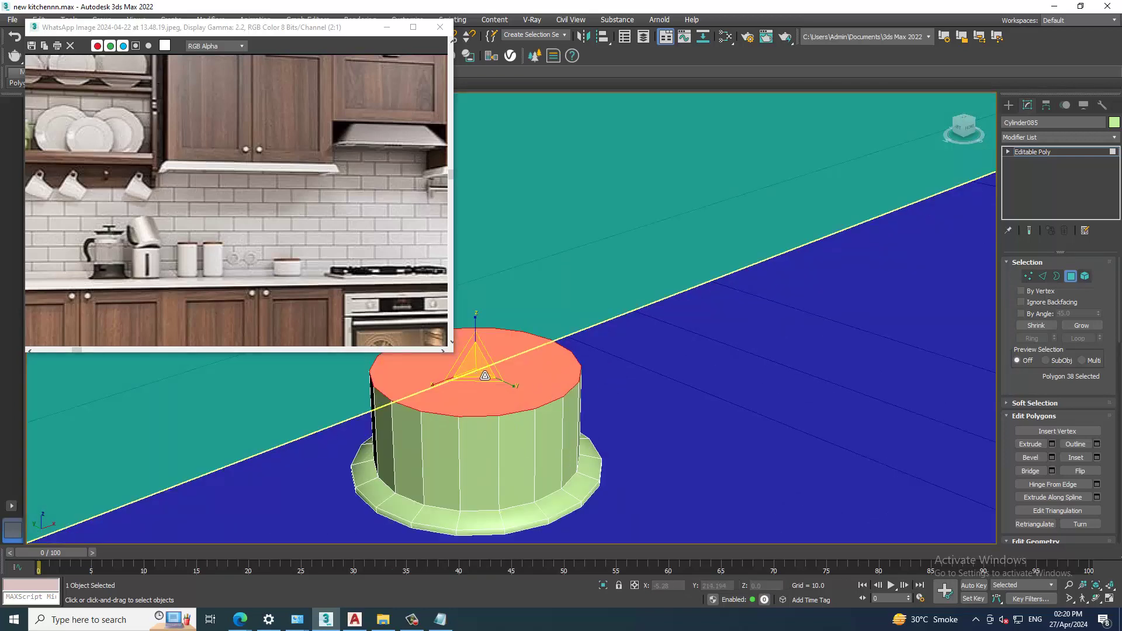
key("w")
middle_click_drag(683, 377, 620, 361)
left_click_drag(635, 368, 636, 216)
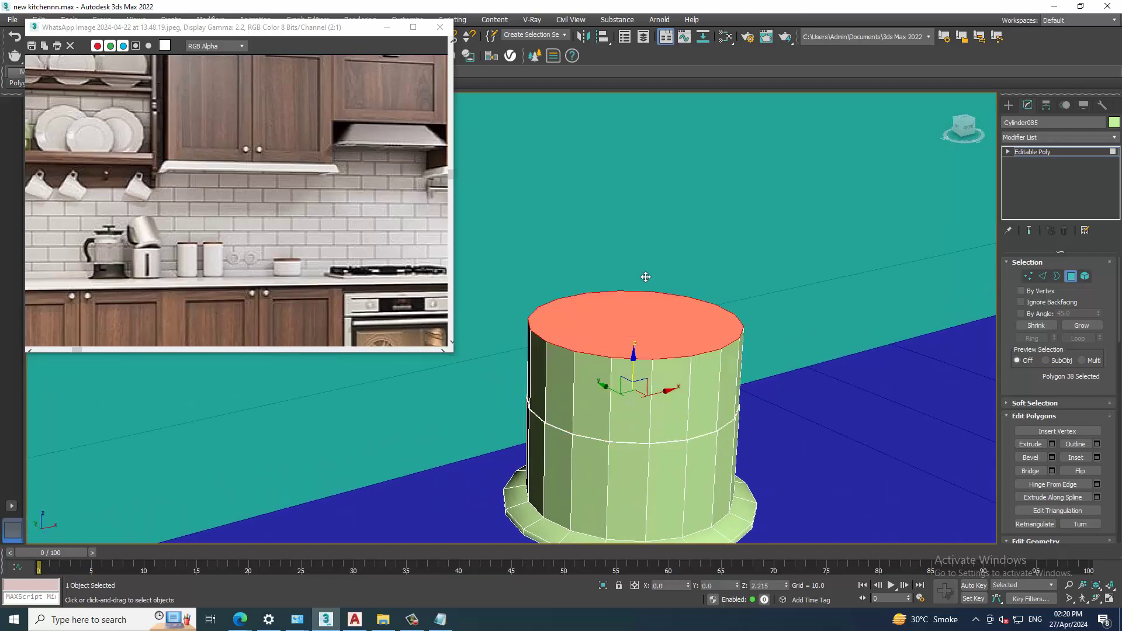
scroll(680, 255, "down", 2)
scroll(680, 255, "down", 2)
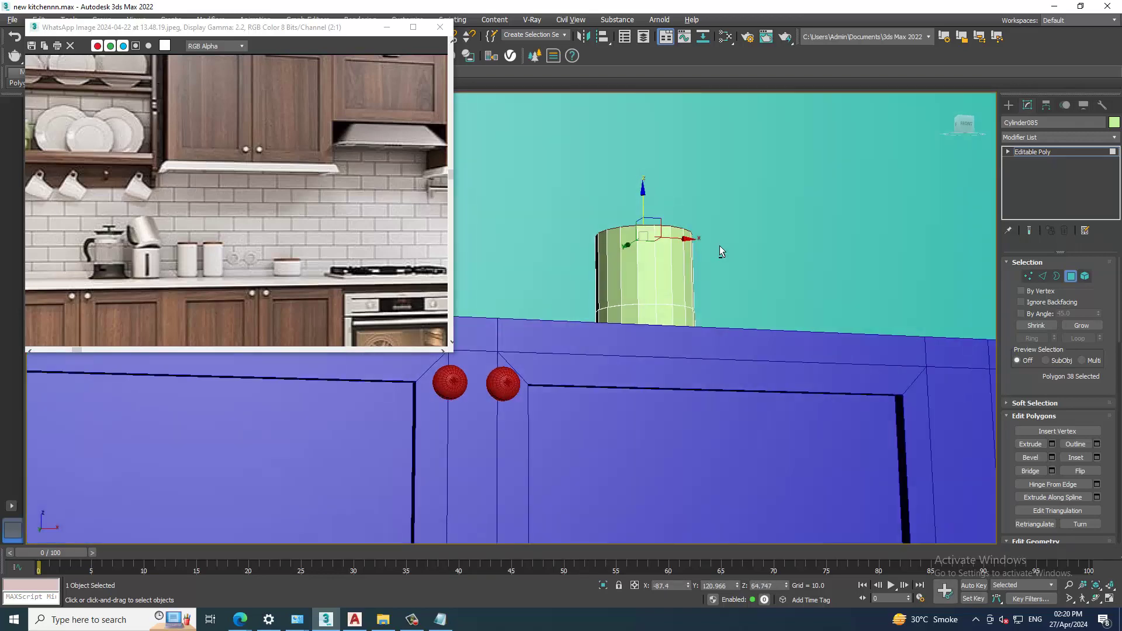
middle_click_drag(721, 249, 629, 244, "alt")
middle_click_drag(652, 209, 654, 316, "alt")
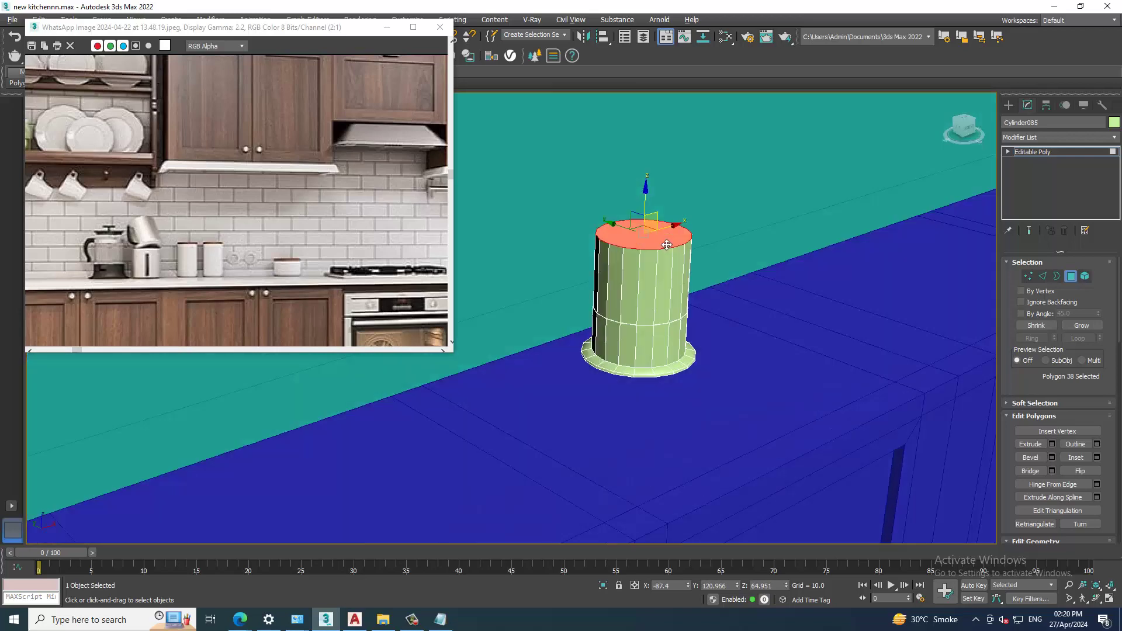
scroll(655, 316, "up", 2)
scroll(654, 319, "up", 3)
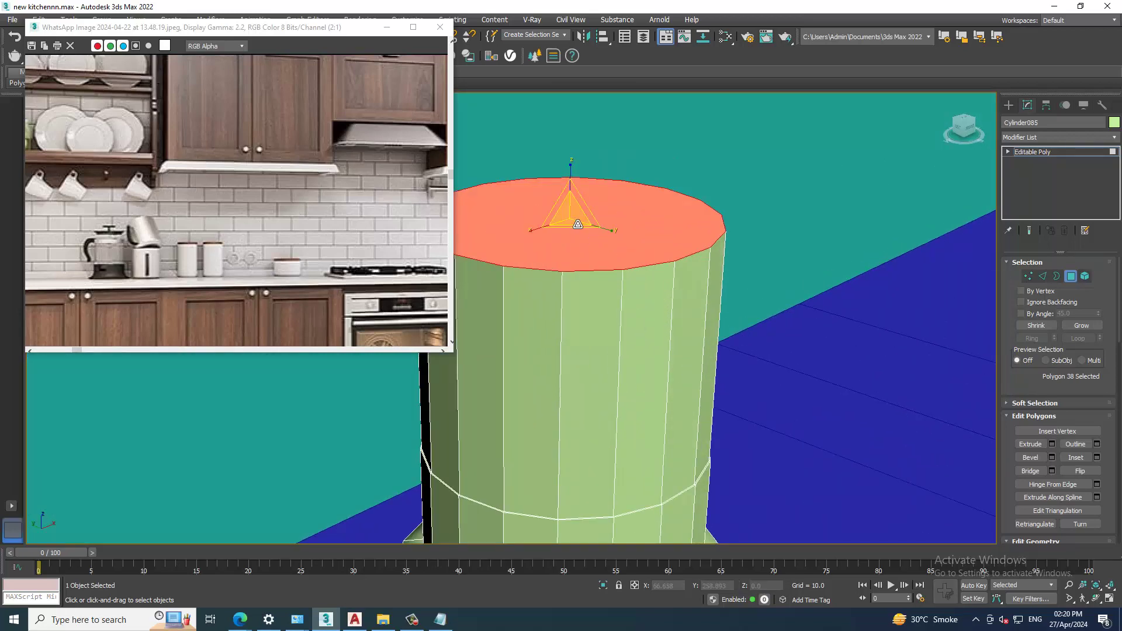
left_click_drag(626, 241, 627, 247)
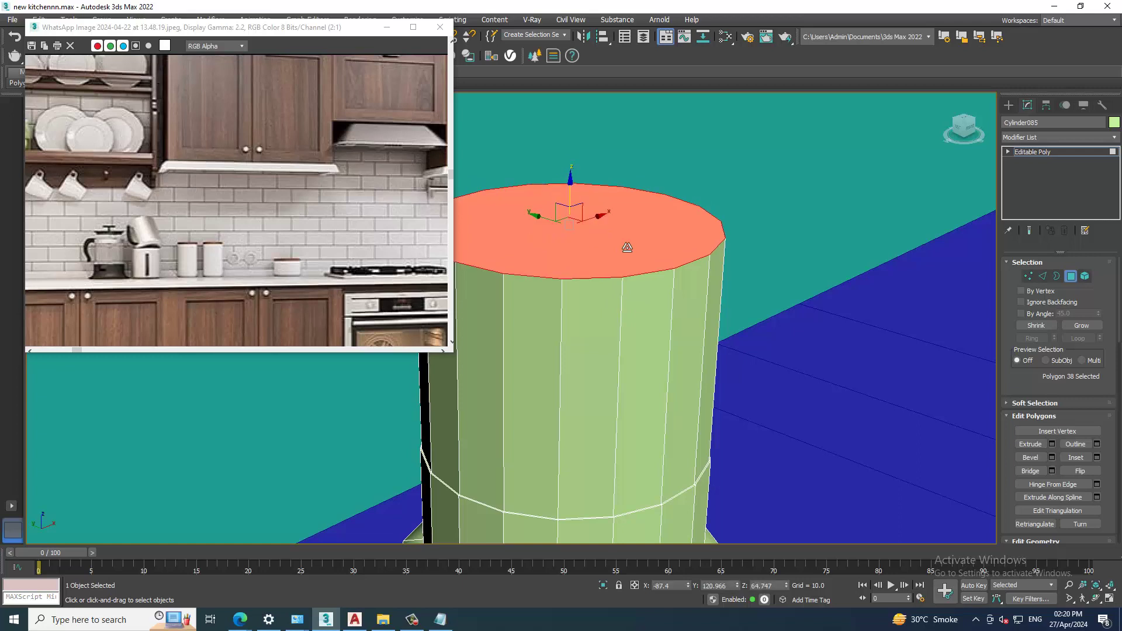
key("Delete")
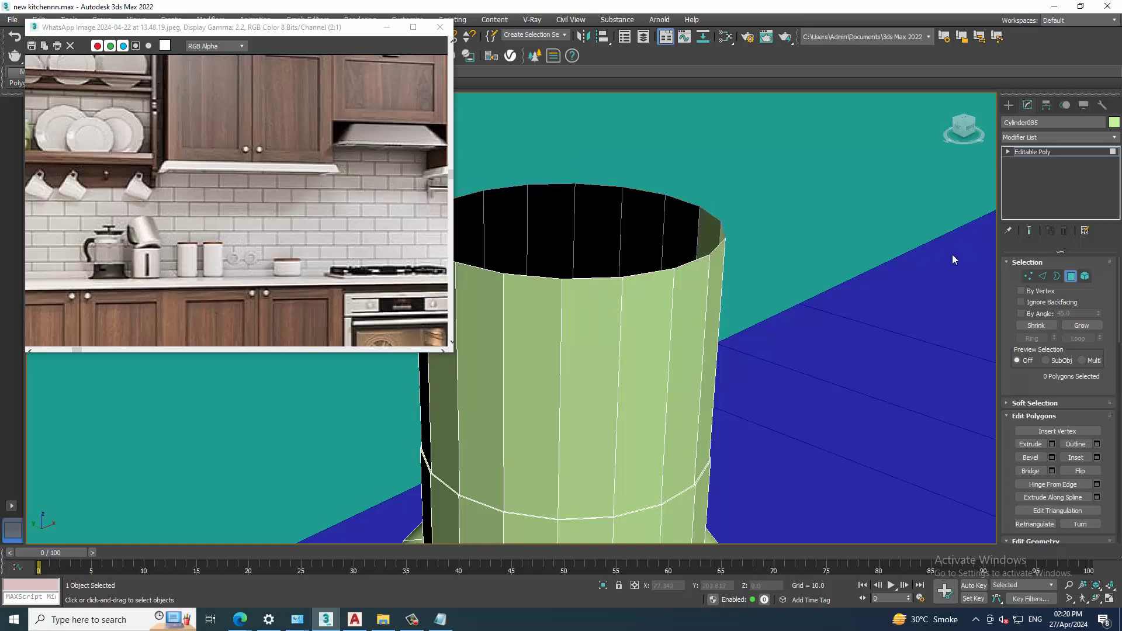
Thicken the canister with a Shell modifier (Outer Amount about 0.18) and collapse it to Editable Poly
left_click(1073, 152)
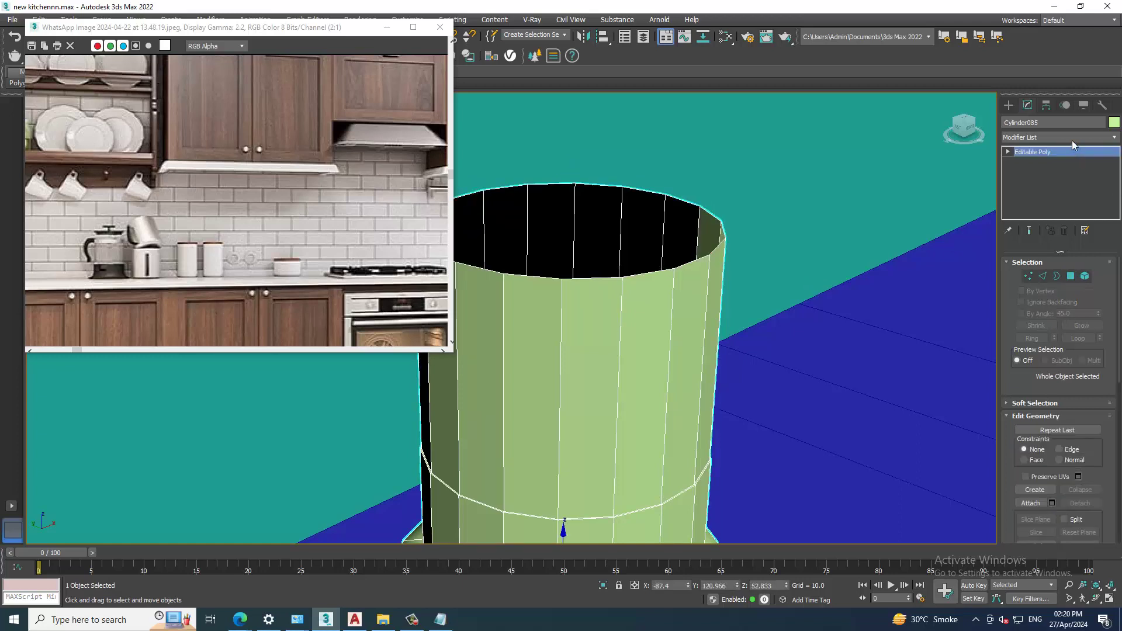
left_click(1072, 141)
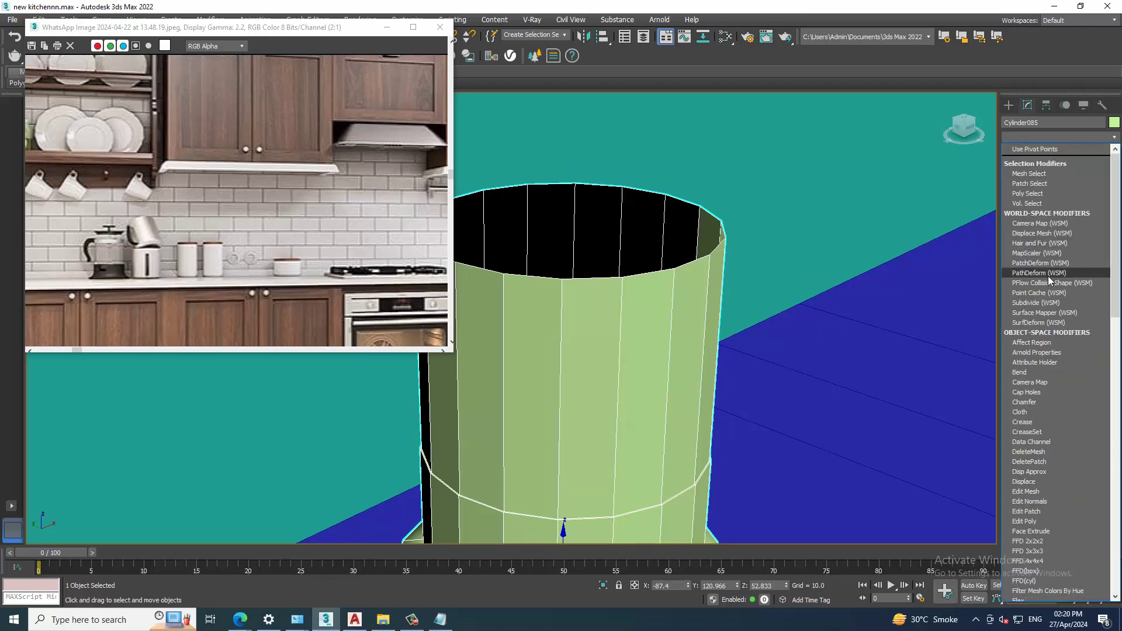
scroll(1047, 276, "down", 10)
left_click(1047, 276)
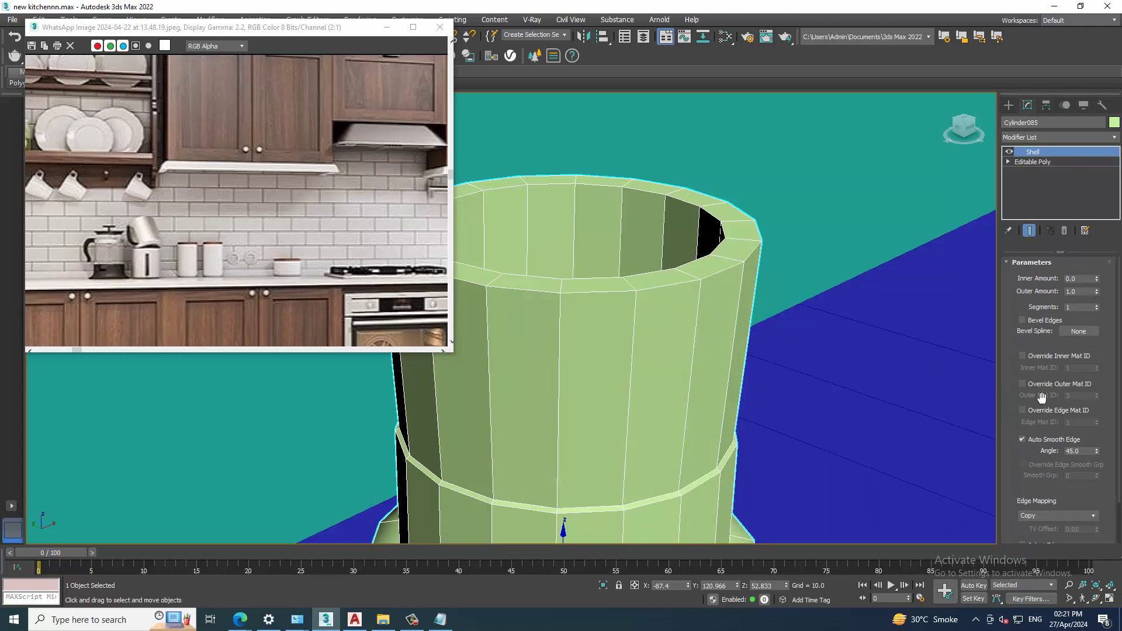
left_click_drag(1096, 299, 1090, 349)
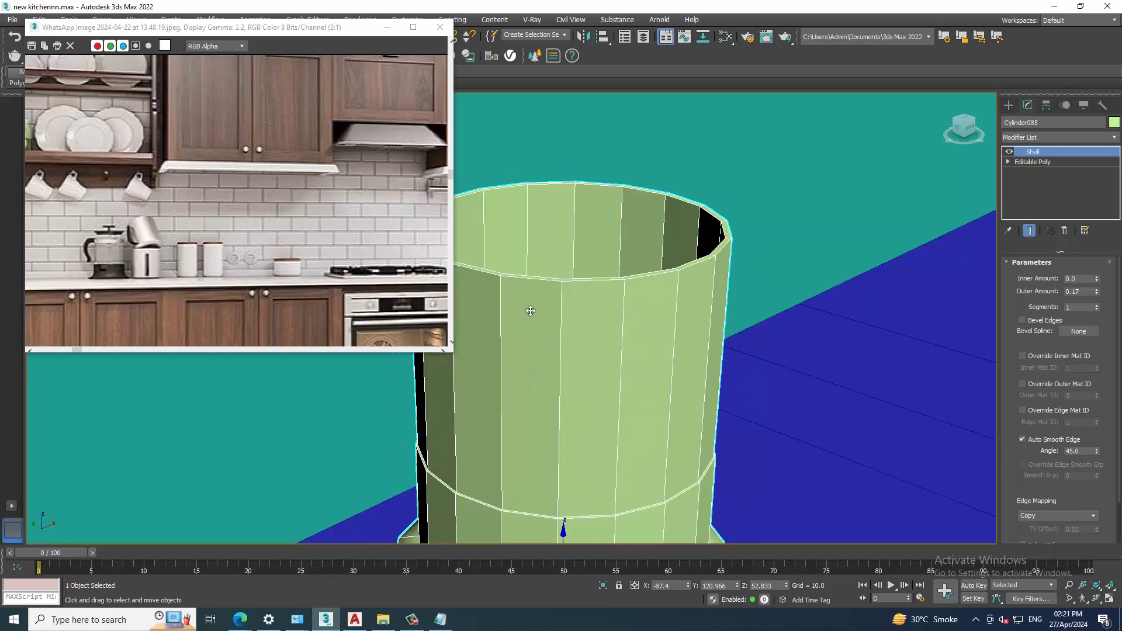
right_click(503, 287)
left_click(672, 431)
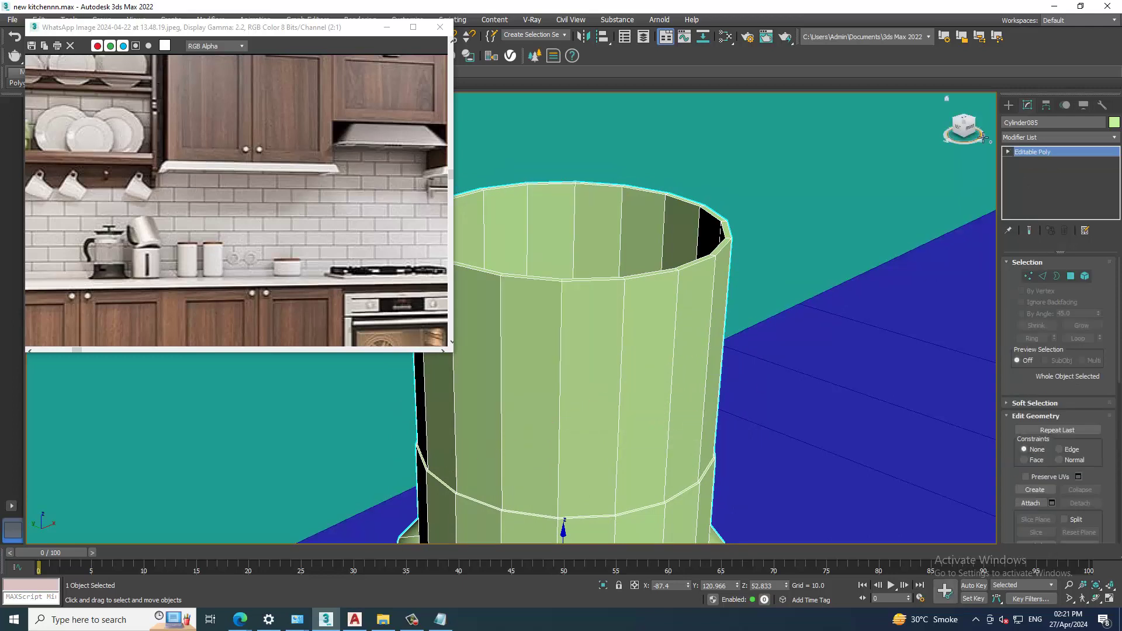
left_click(1010, 105)
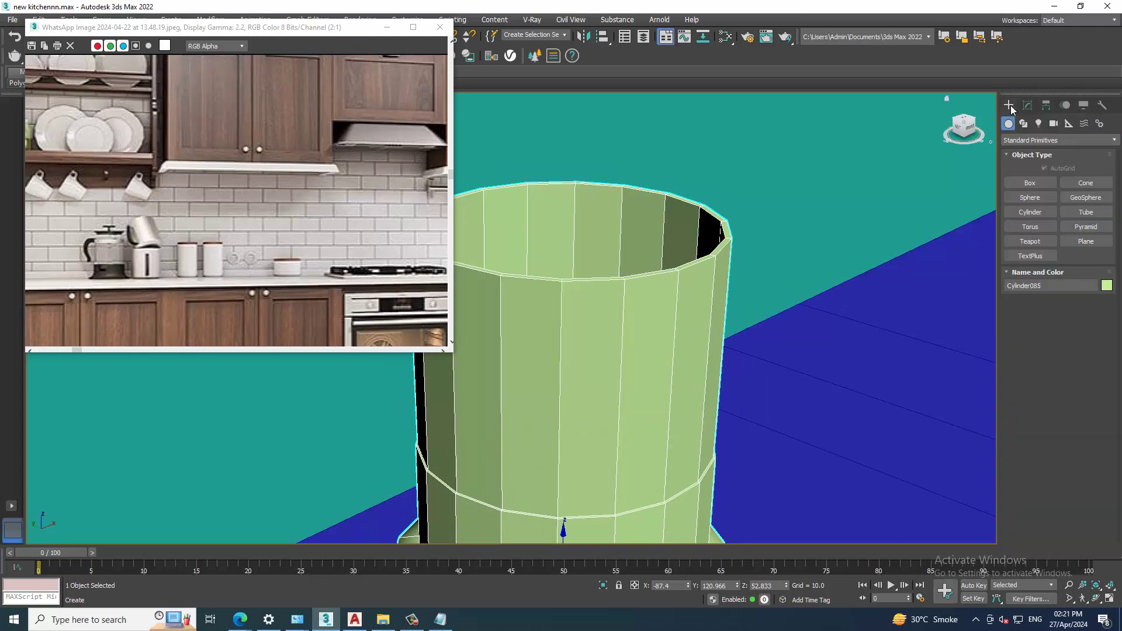
In a maximized Top view, draw a thin disc centred on the canister
left_click(1030, 212)
key("alt+w")
key("alt+w")
key("z")
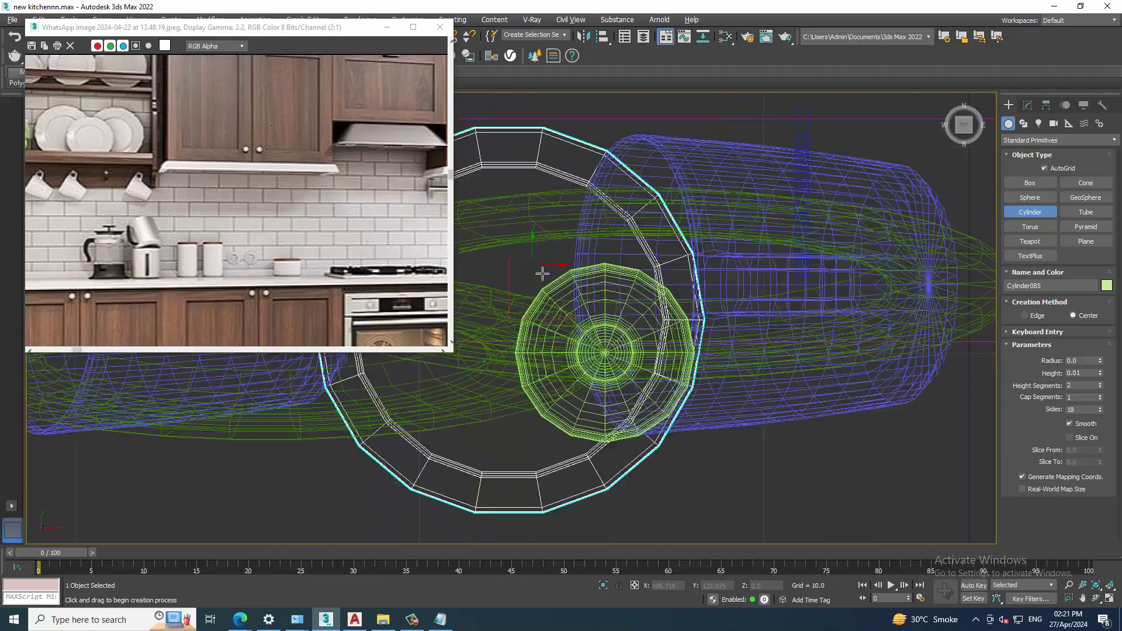
middle_click_drag(538, 271, 736, 229)
scroll(736, 230, "down", 5)
key("w")
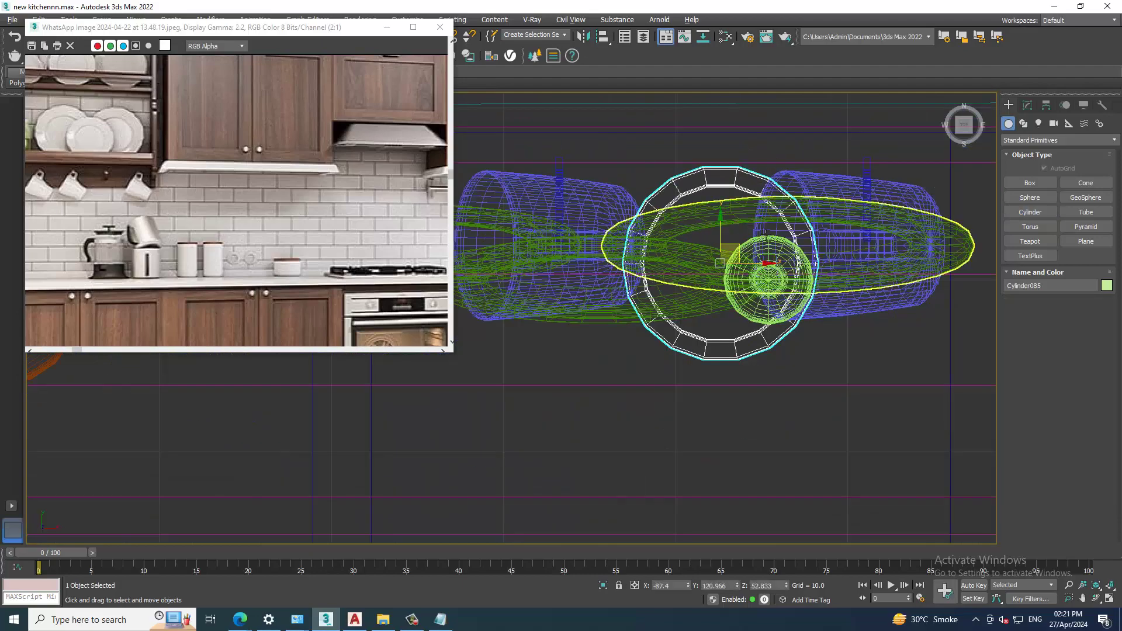
scroll(736, 229, "down", 5)
left_click_drag(750, 212, 752, 411)
middle_click_drag(753, 411, 657, 299)
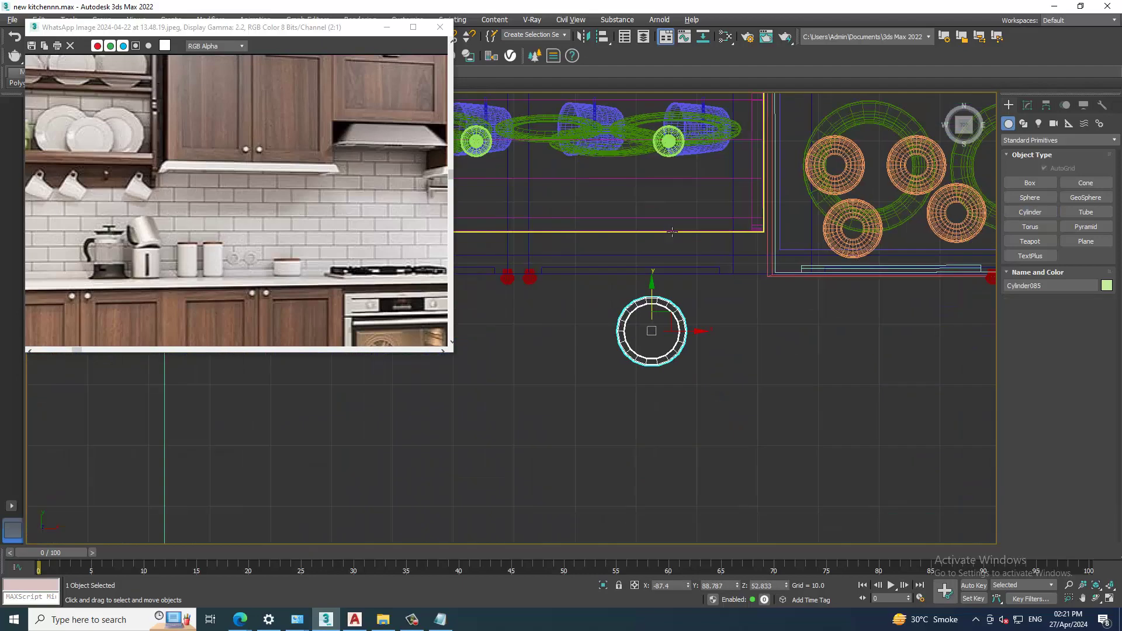
scroll(643, 296, "up", 3)
left_click(1037, 214)
scroll(699, 381, "up", 2)
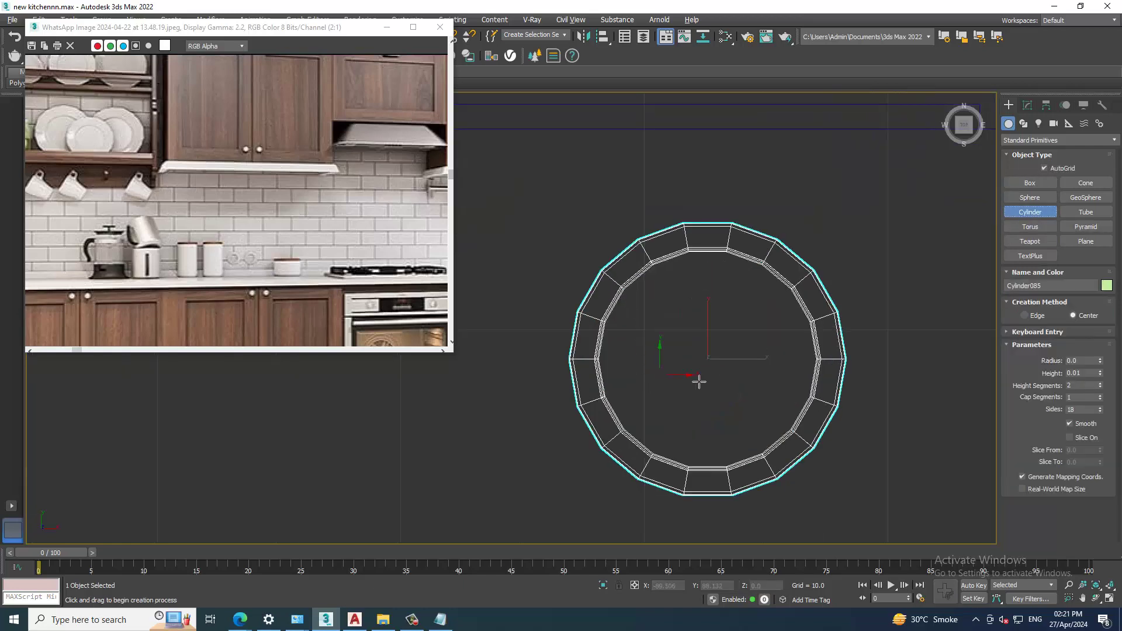
left_click_drag(717, 368, 803, 449)
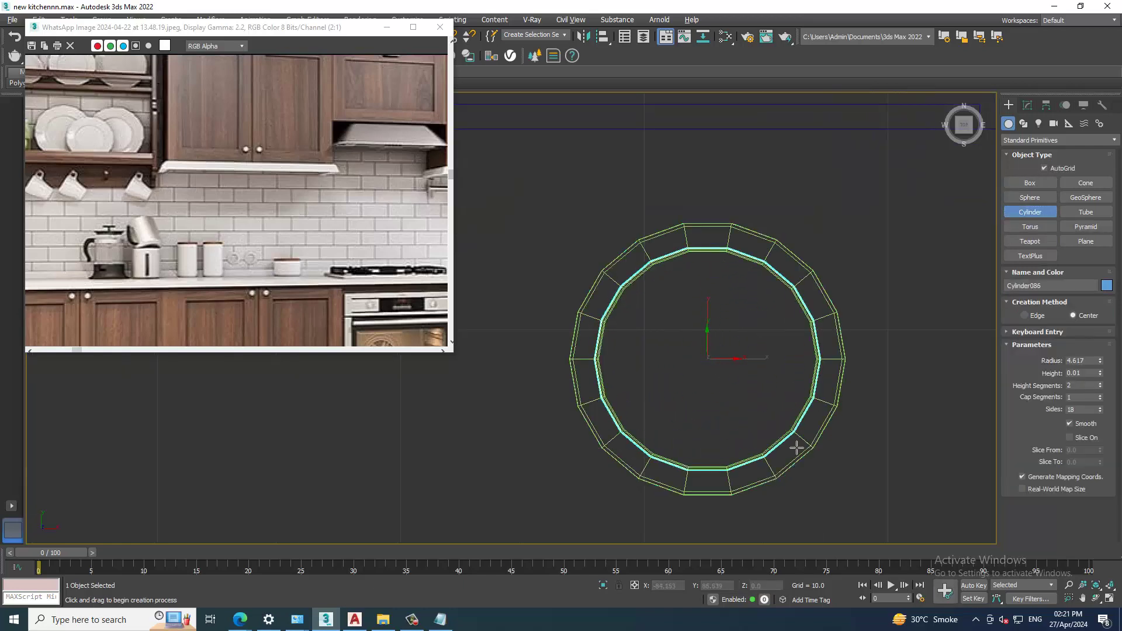
right_click(818, 456)
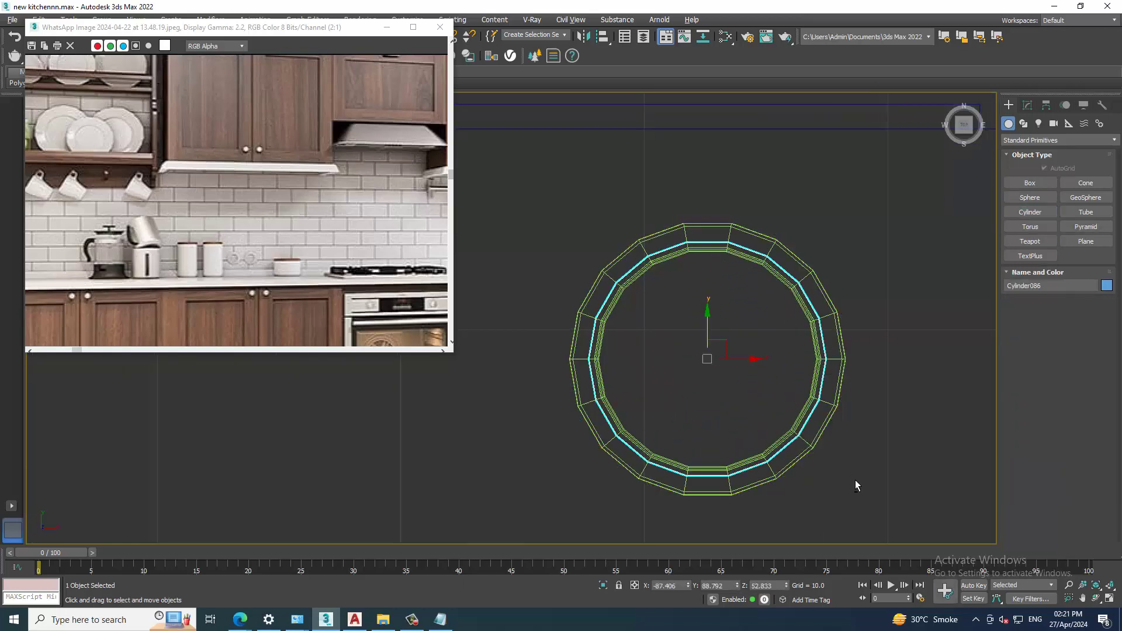
Back in Perspective, uniformly scale the disc to about 87.327% to fit the rim
key("alt+w")
right_click(833, 475)
key("alt+w")
scroll(787, 439, "down", 2)
scroll(758, 417, "down", 3)
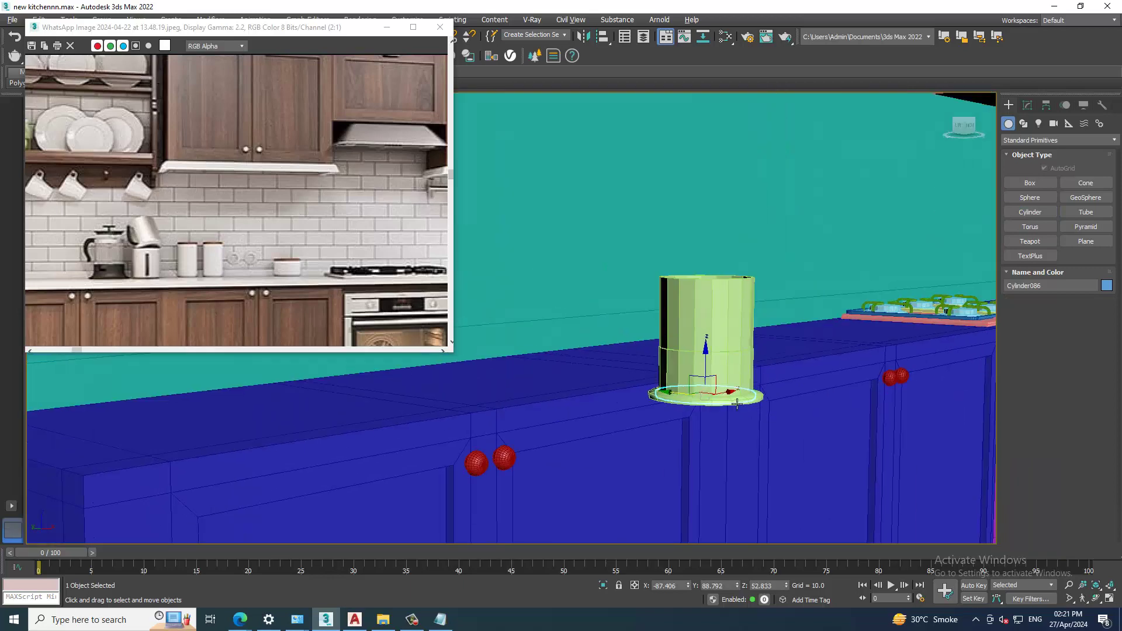
key("r")
scroll(710, 248, "up", 2)
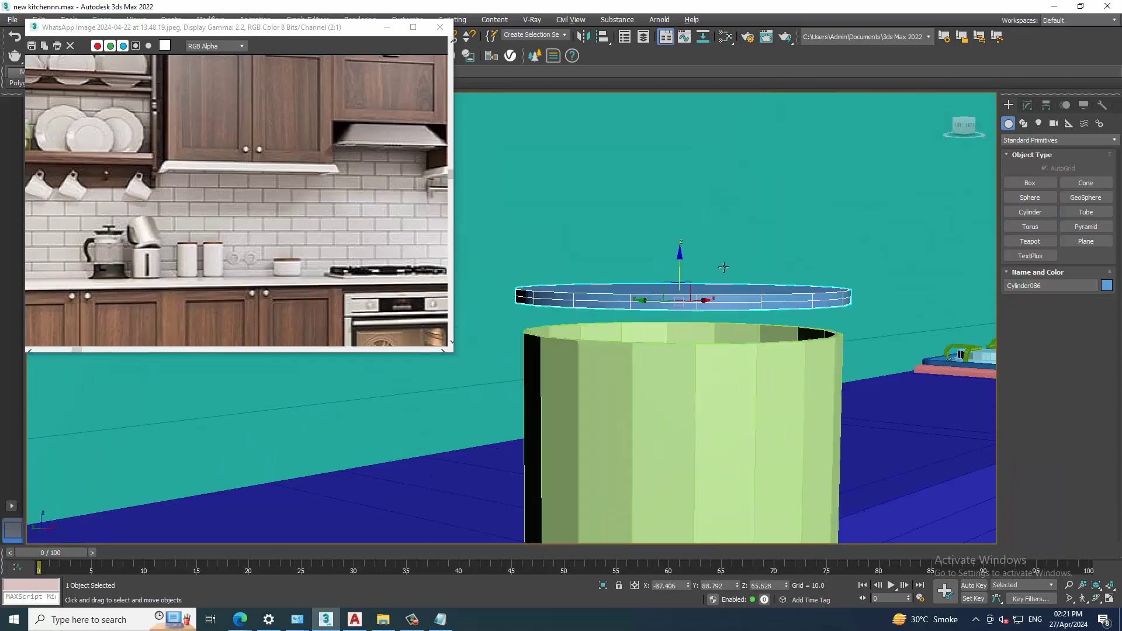
scroll(681, 310, "up", 2)
left_click_drag(683, 305, 701, 344)
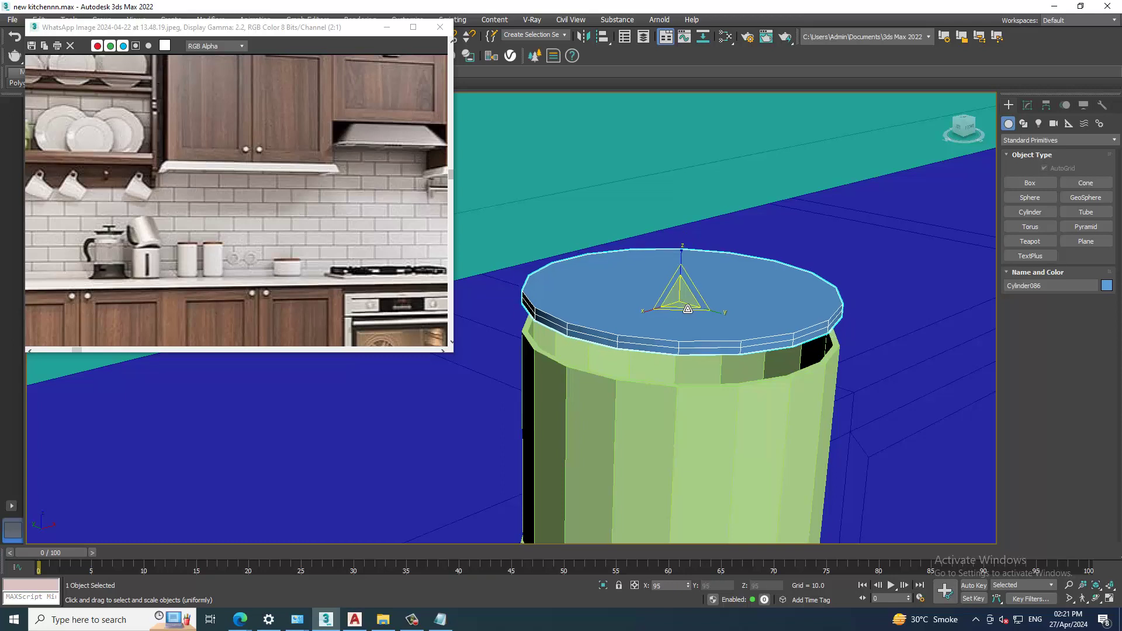
scroll(754, 329, "up", 2)
middle_click_drag(754, 329, 747, 293, "alt")
Convert the disc to Editable Poly and scale its bottom face to about 82% to taper the underside
key("w")
right_click(727, 270)
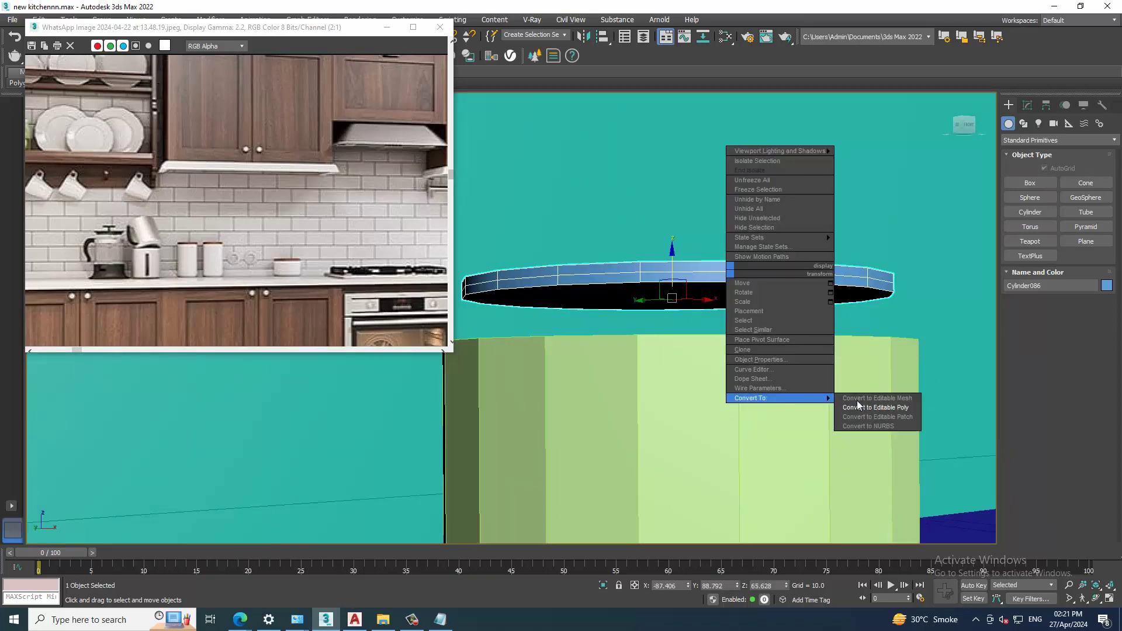
left_click(859, 403)
key("4")
left_click(706, 308)
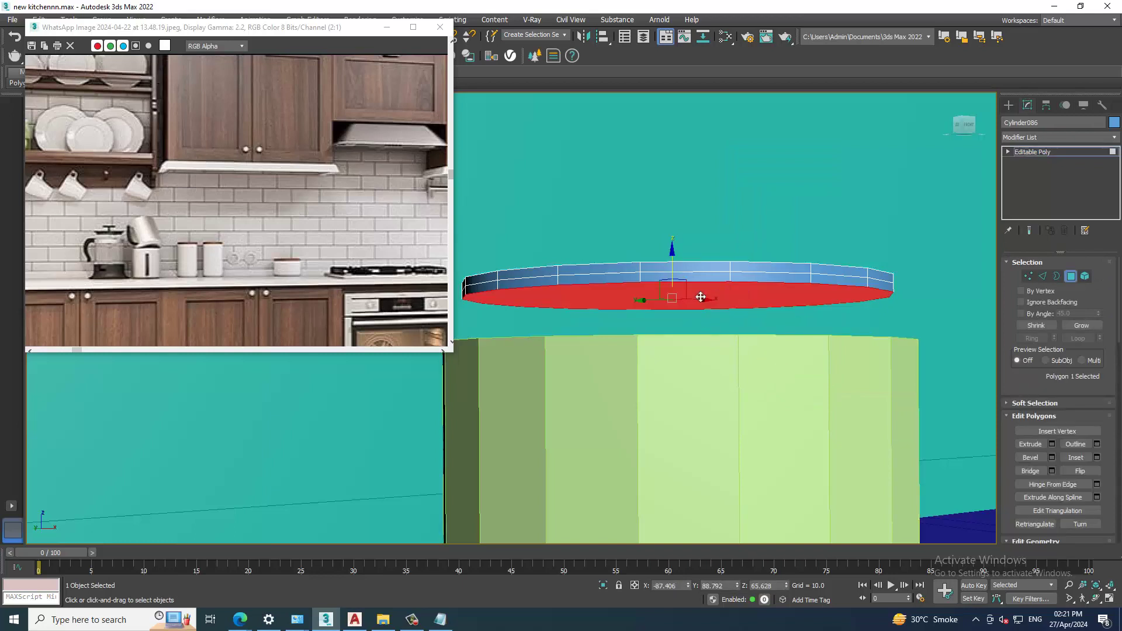
key("r")
left_click_drag(674, 325, 684, 334)
Move the whole lid down onto the canister's rim
key("w")
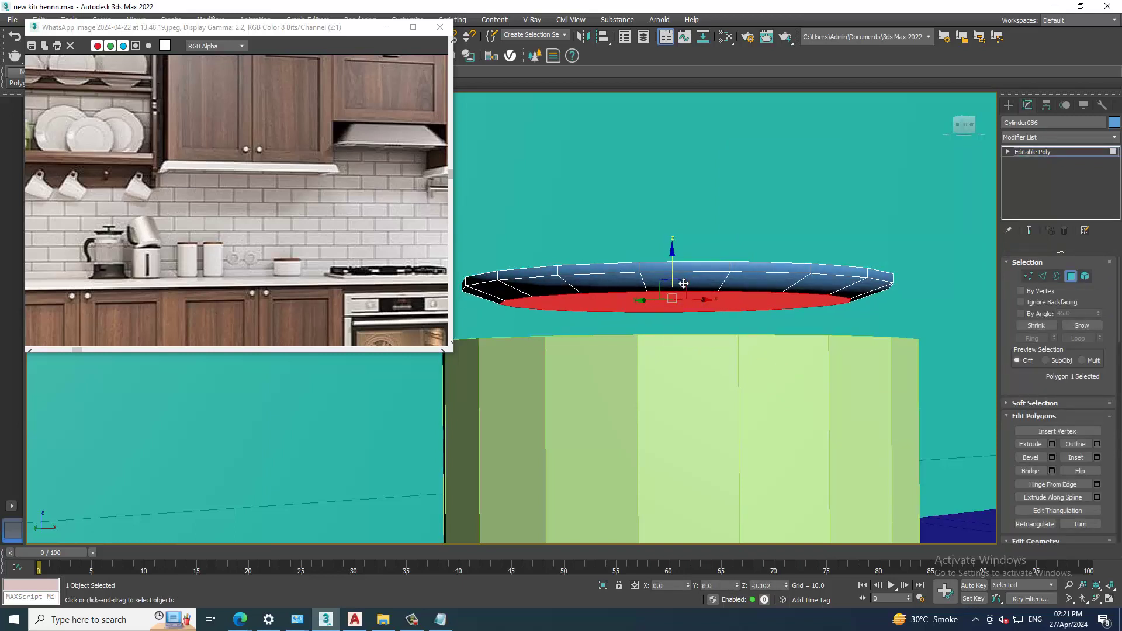
middle_click_drag(682, 279, 747, 345, "alt")
left_click(1072, 153)
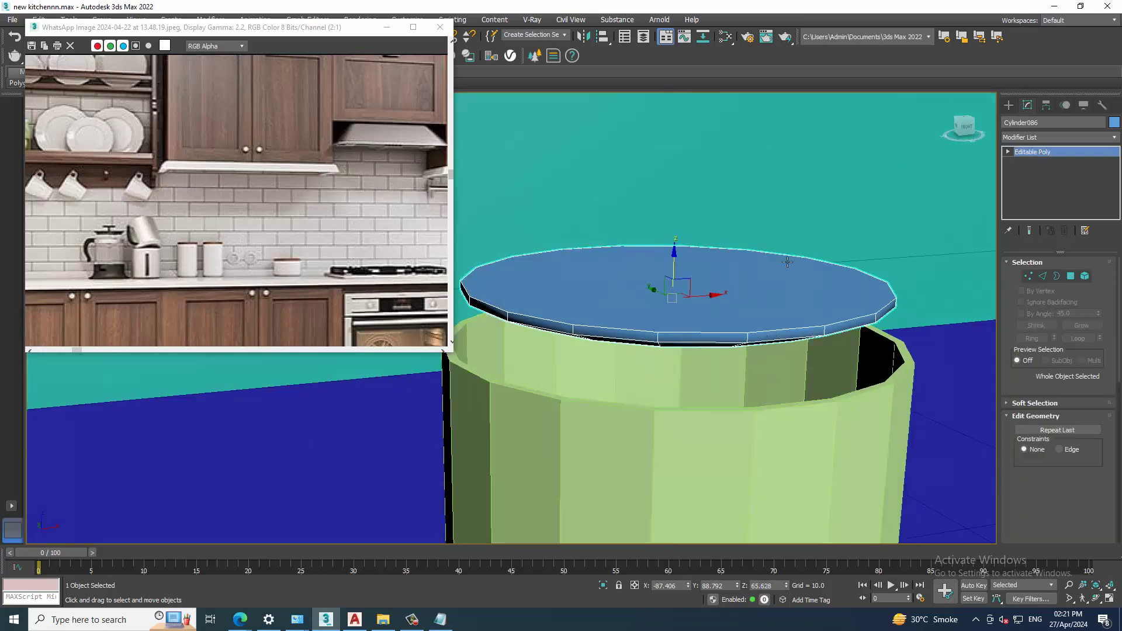
mouse_move(695, 278)
left_mouse_down()
mouse_move(695, 310)
mouse_move(678, 321)
left_mouse_up()
middle_click_drag(678, 321, 777, 337, "alt")
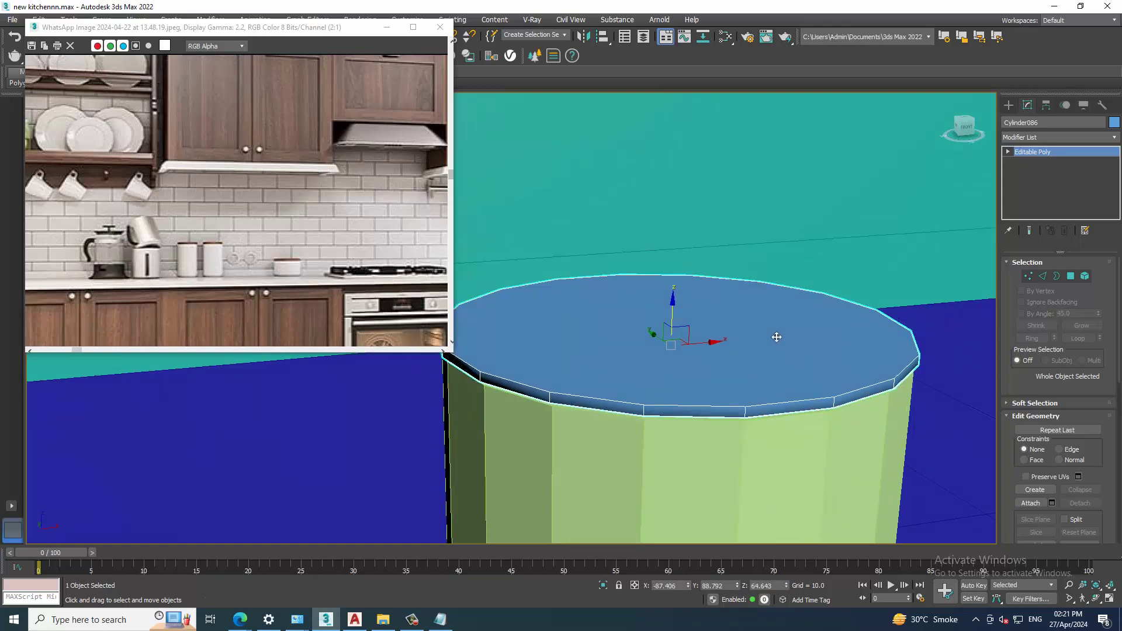
Shrink the lid's top face into a small central polygon
key("4")
left_click(636, 355)
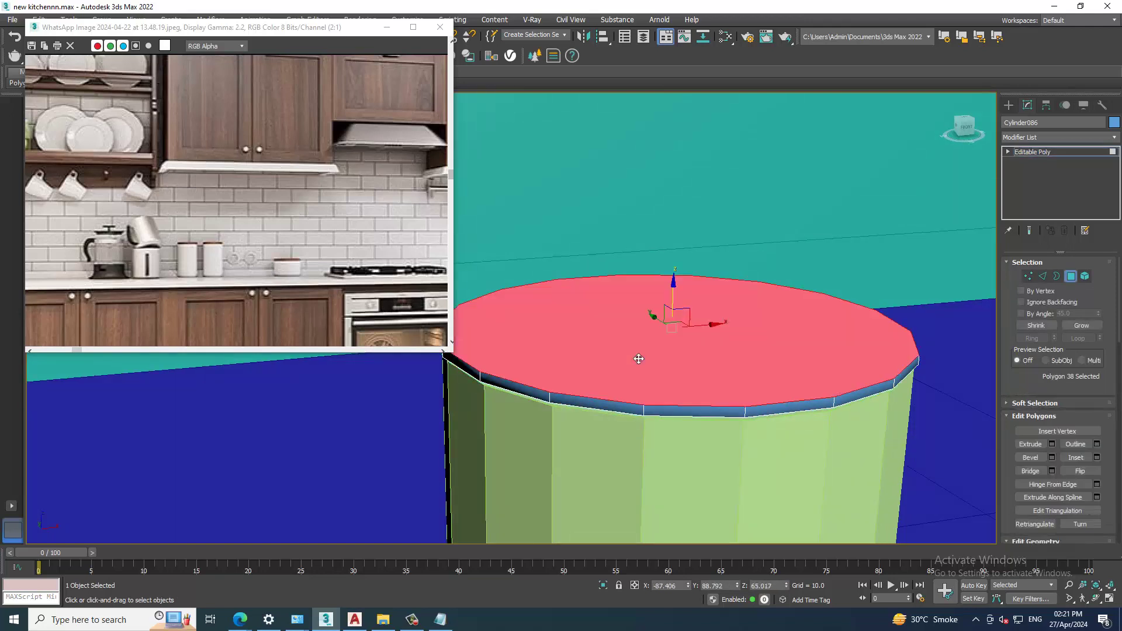
key("r")
left_click_drag(675, 329, 1, 595)
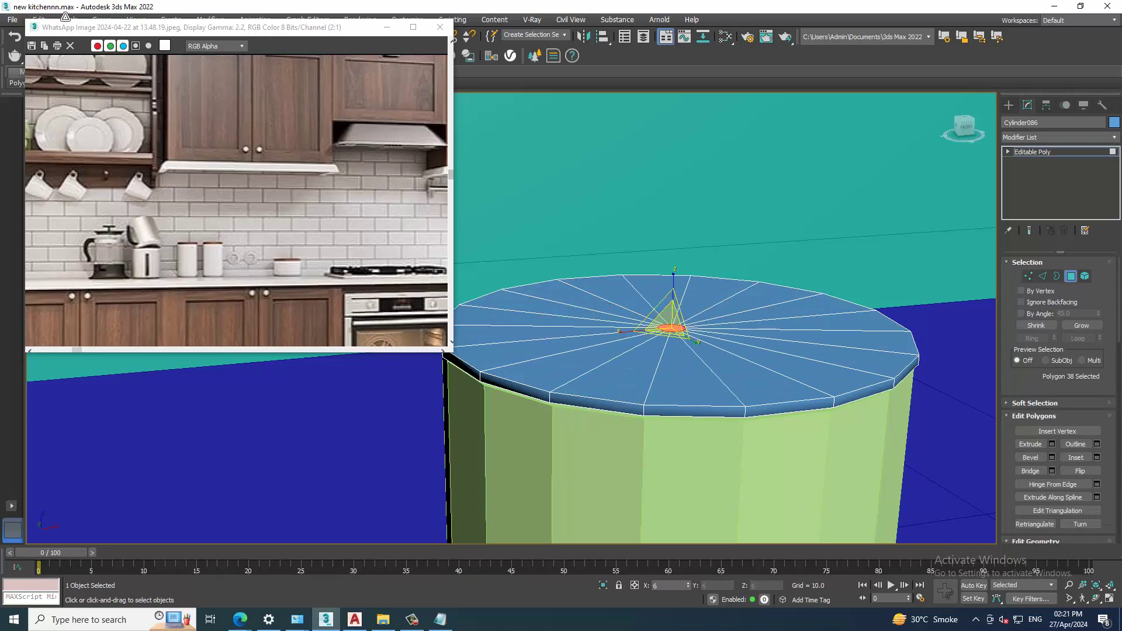
middle_click_drag(800, 381, 678, 383, "alt")
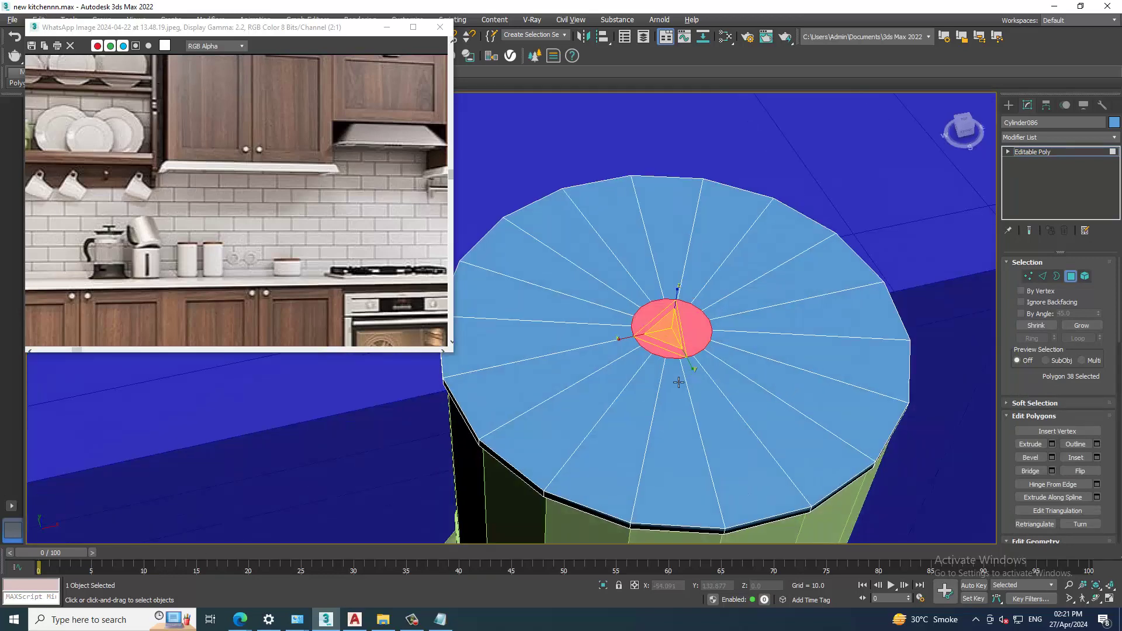
left_click_drag(680, 339, 710, 381)
mouse_move(725, 388)
middle_mouse_down("alt")
mouse_move(696, 319)
mouse_move(651, 374)
middle_mouse_up("alt")
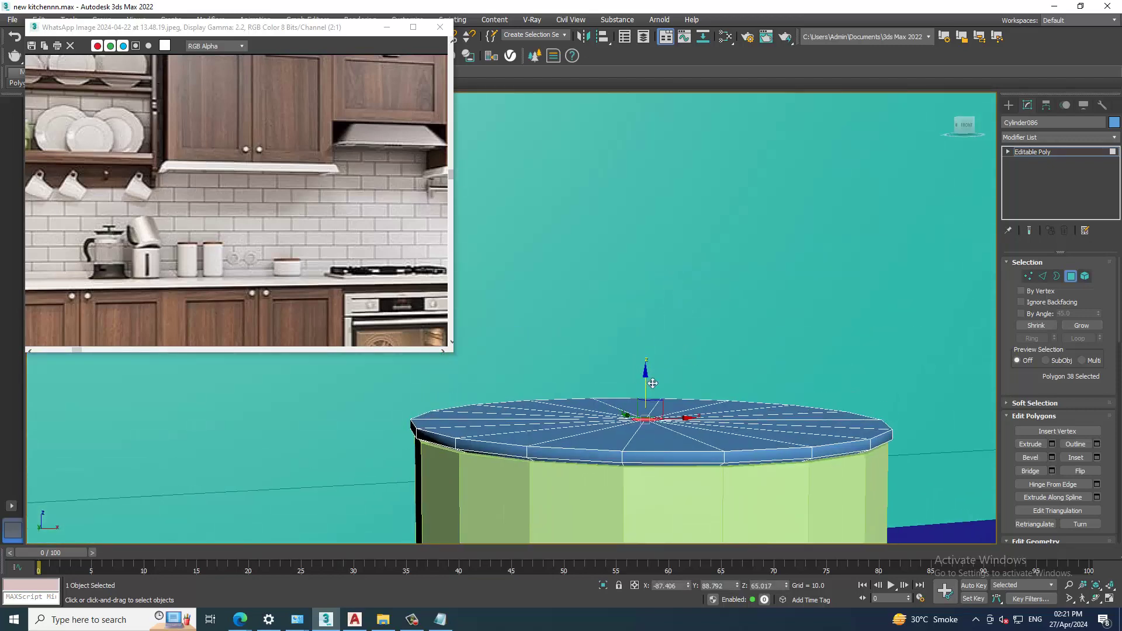
Pull the lid's centre face up into a thin stem and Connect a ring of edges around it
left_click_drag(653, 383, 658, 305)
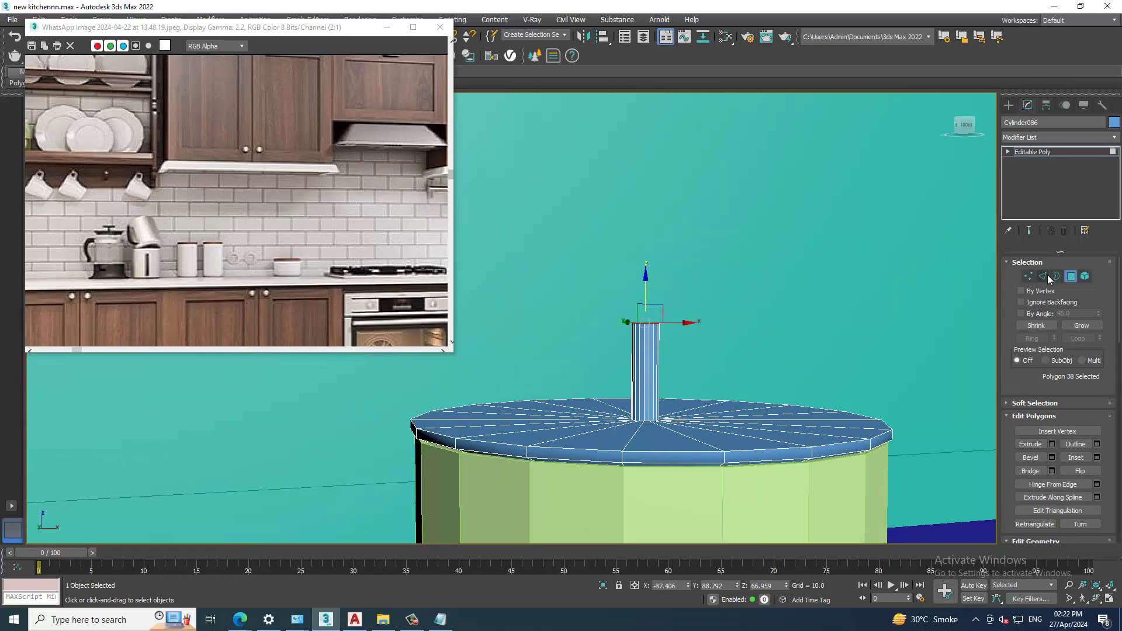
left_click(1043, 276)
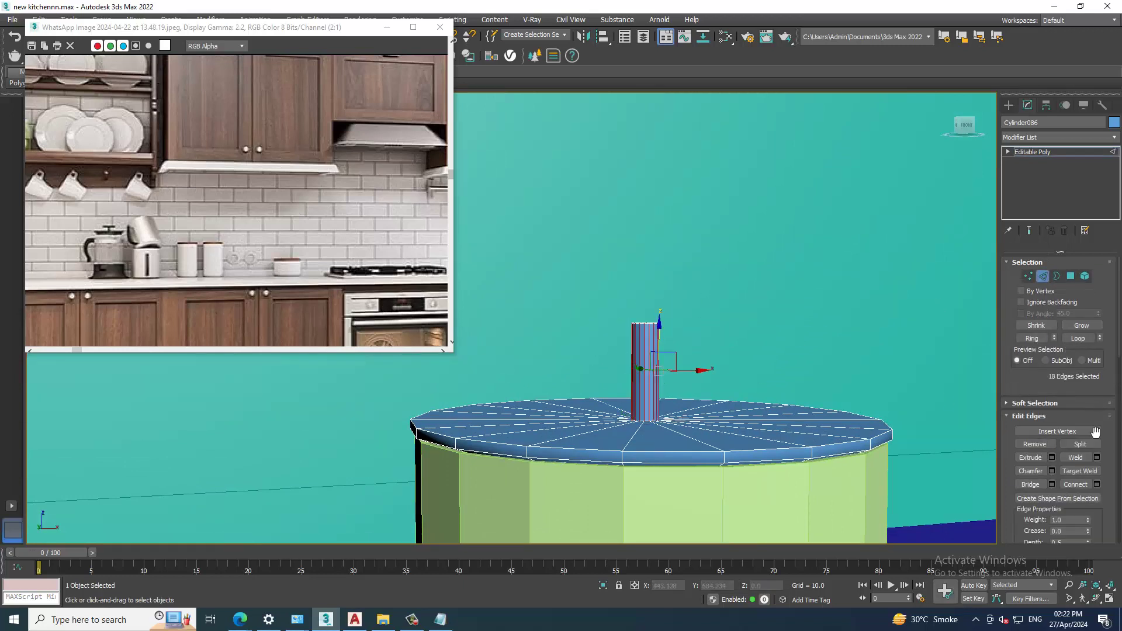
left_click(1097, 484)
left_click(519, 375)
key("1")
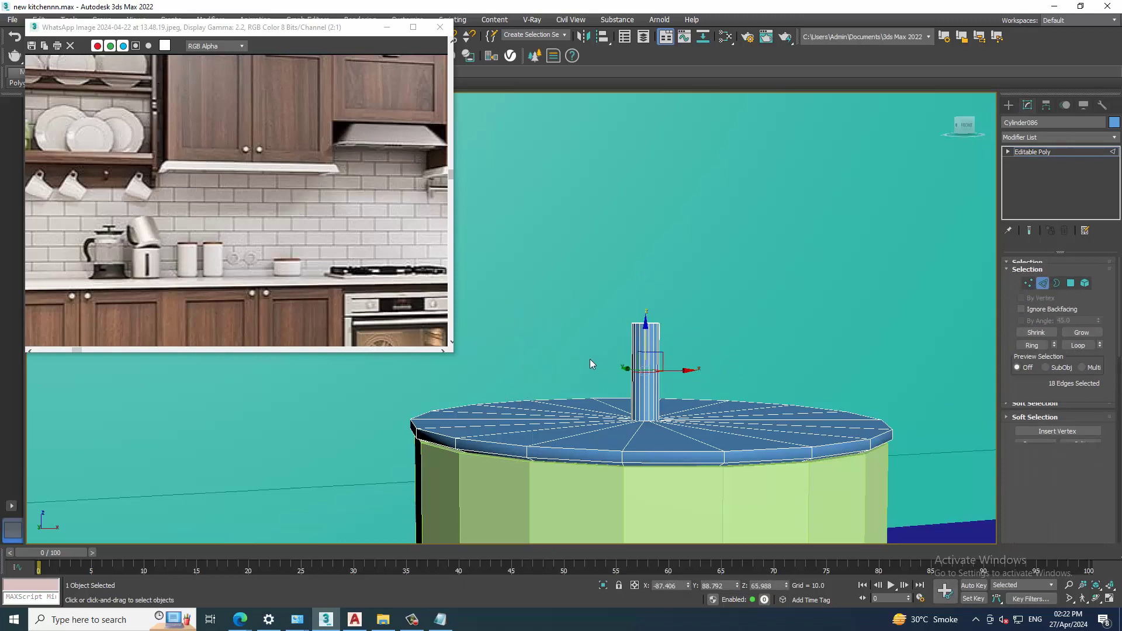
left_click_drag(683, 380, 655, 329)
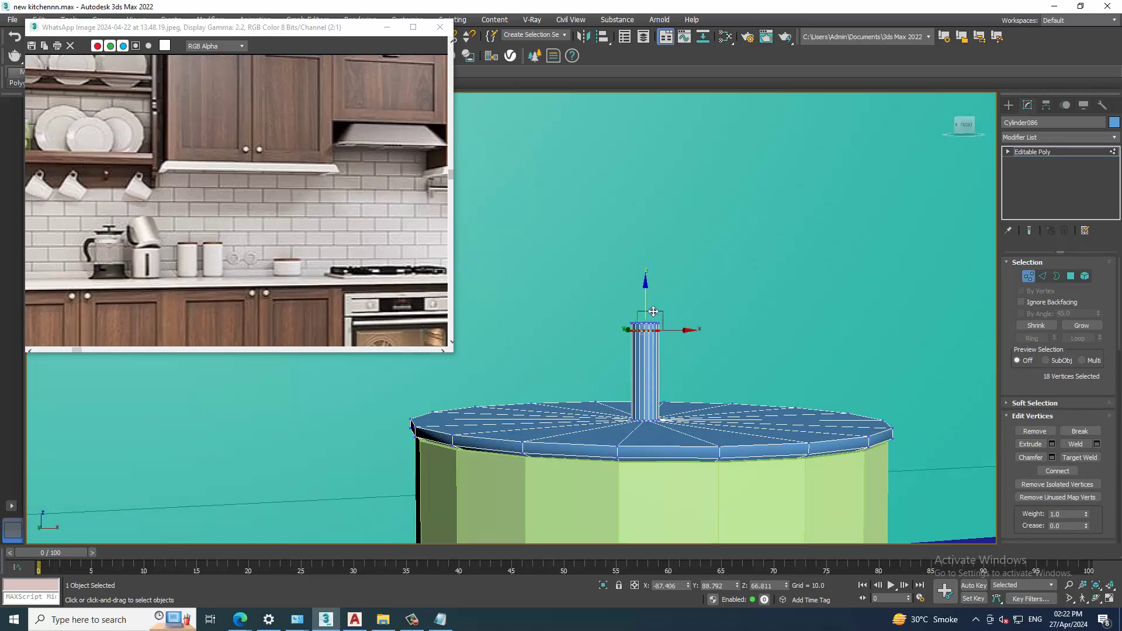
scroll(646, 331, "up", 5)
key("4")
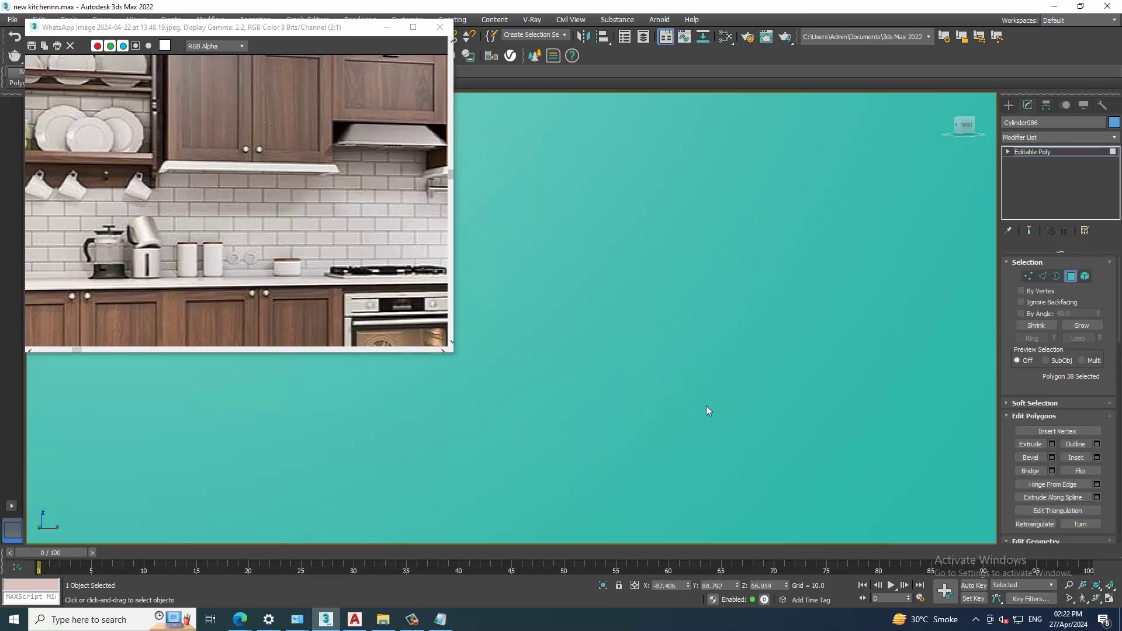
scroll(706, 406, "down", 3)
Extrude the stem's top band with a changed extrusion type, then undo the oversized result
scroll(706, 395, "down", 2)
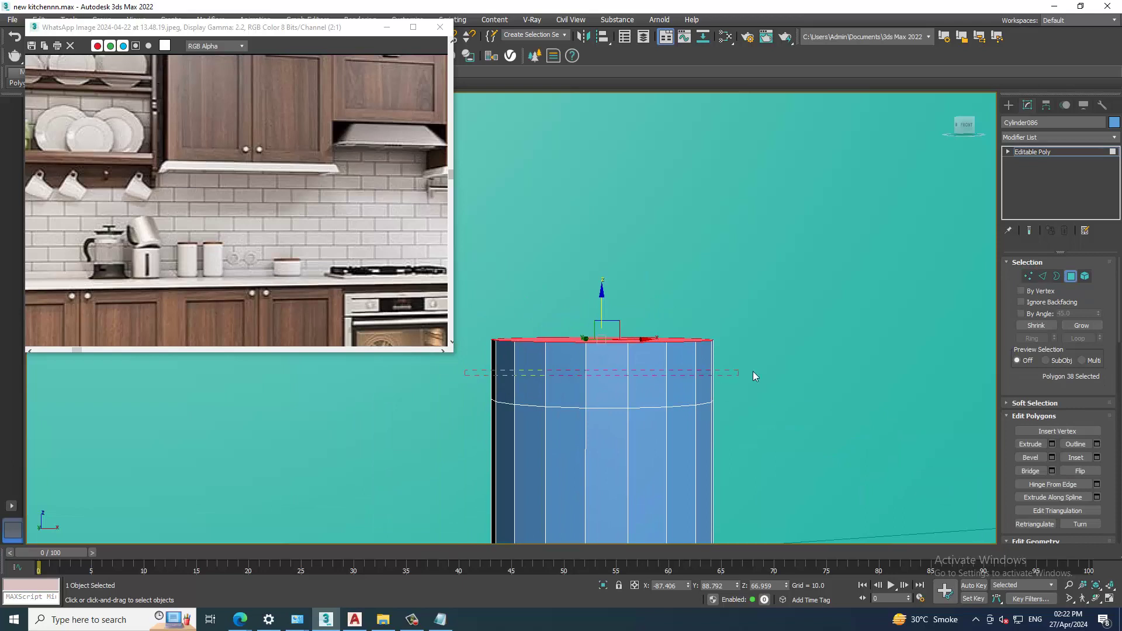
left_click_drag(467, 383, 753, 373)
mouse_move(753, 373)
middle_mouse_down("alt")
mouse_move(736, 437)
mouse_move(975, 474)
middle_mouse_up("alt")
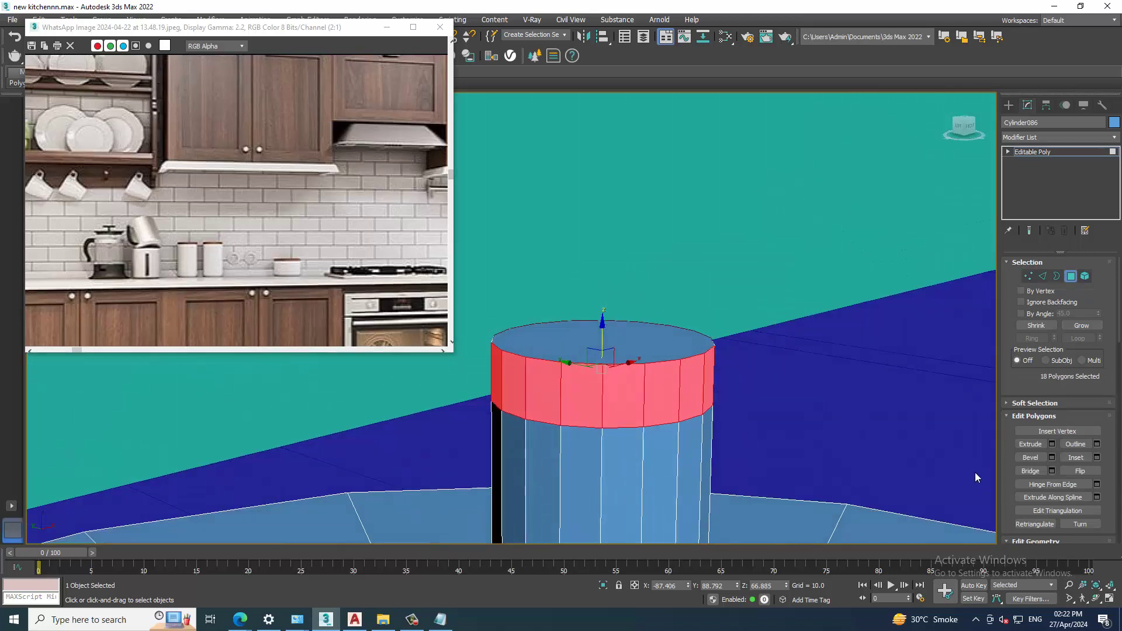
left_click(1052, 445)
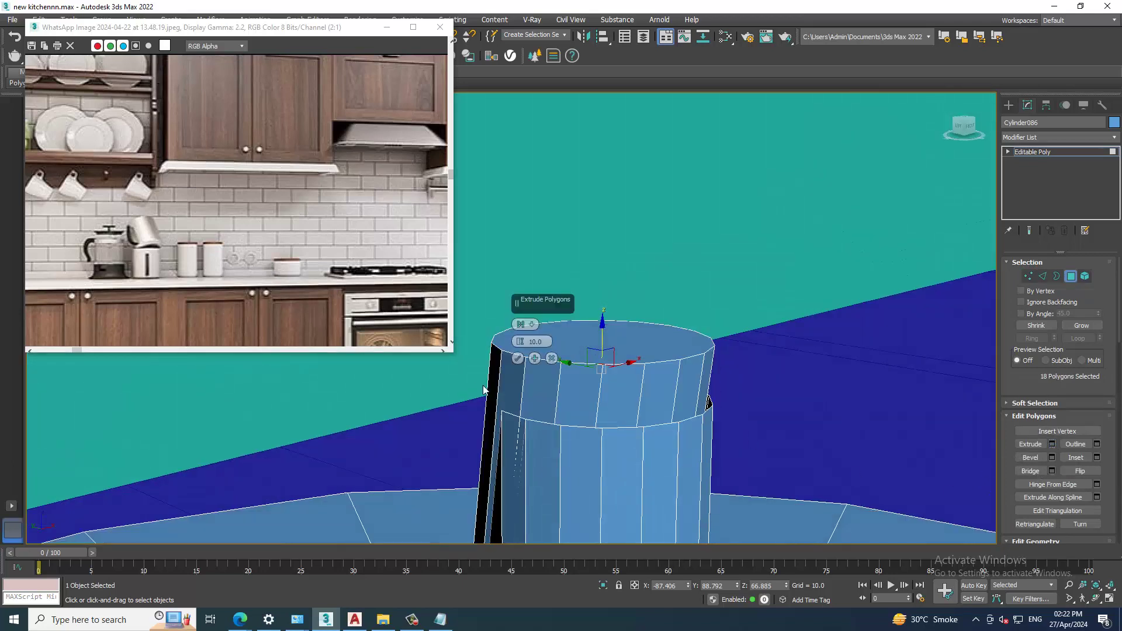
left_click(524, 324)
left_click(565, 354)
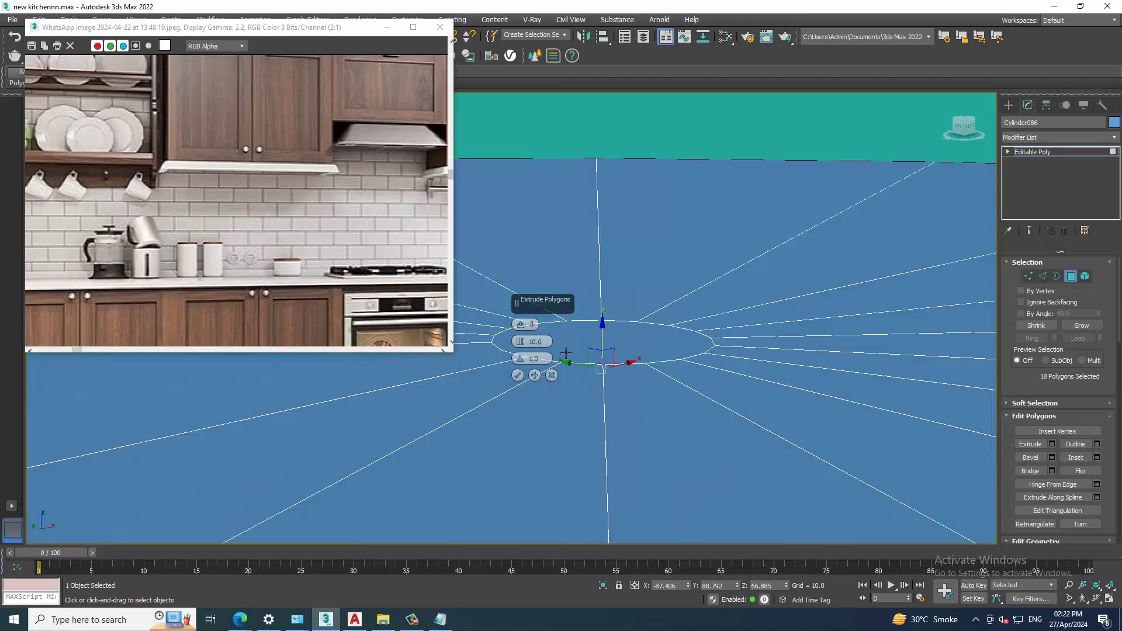
left_click_drag(521, 345, 549, 406)
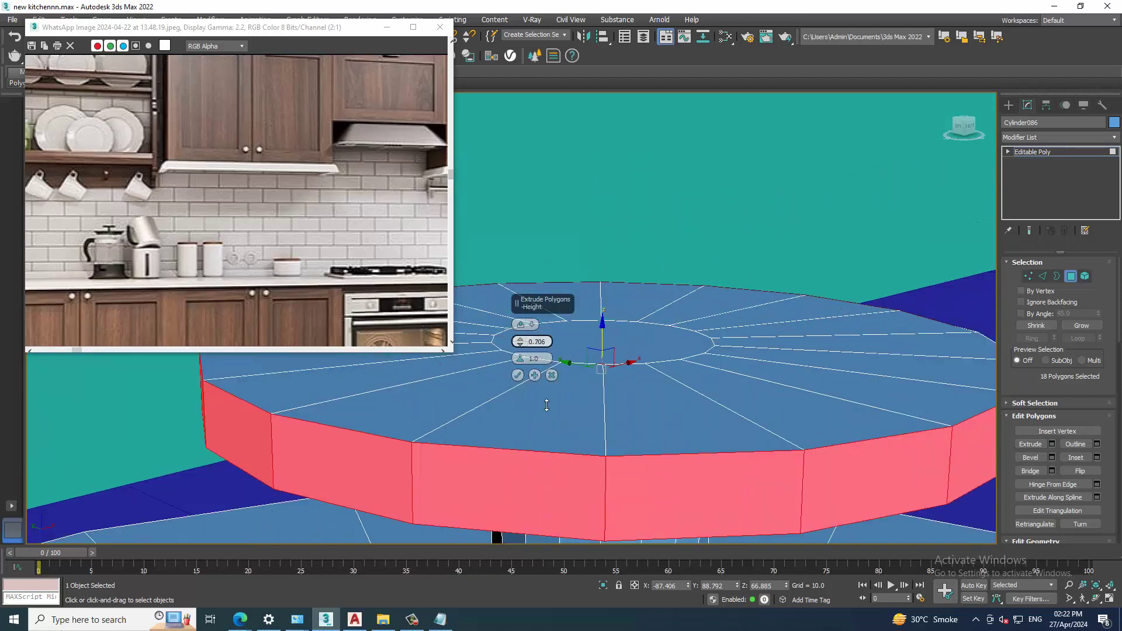
scroll(550, 406, "down", 3)
mouse_move(550, 406)
middle_mouse_down("alt")
mouse_move(757, 349)
mouse_move(687, 368)
middle_mouse_up("alt")
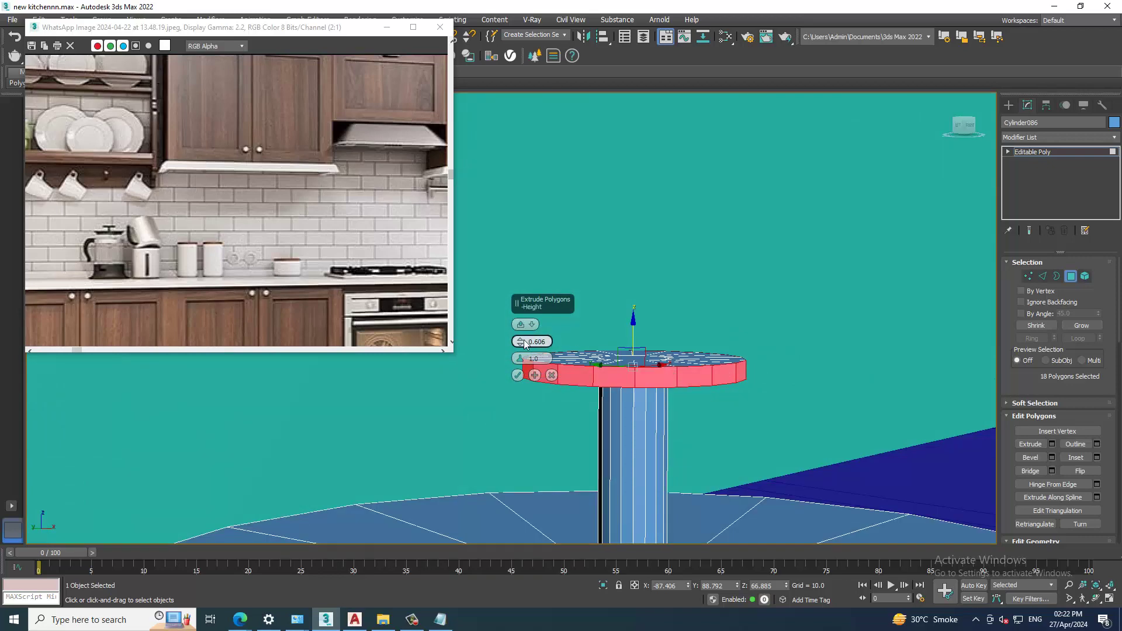
mouse_move(520, 342)
left_mouse_down()
mouse_move(519, 328)
mouse_move(519, 351)
left_mouse_up()
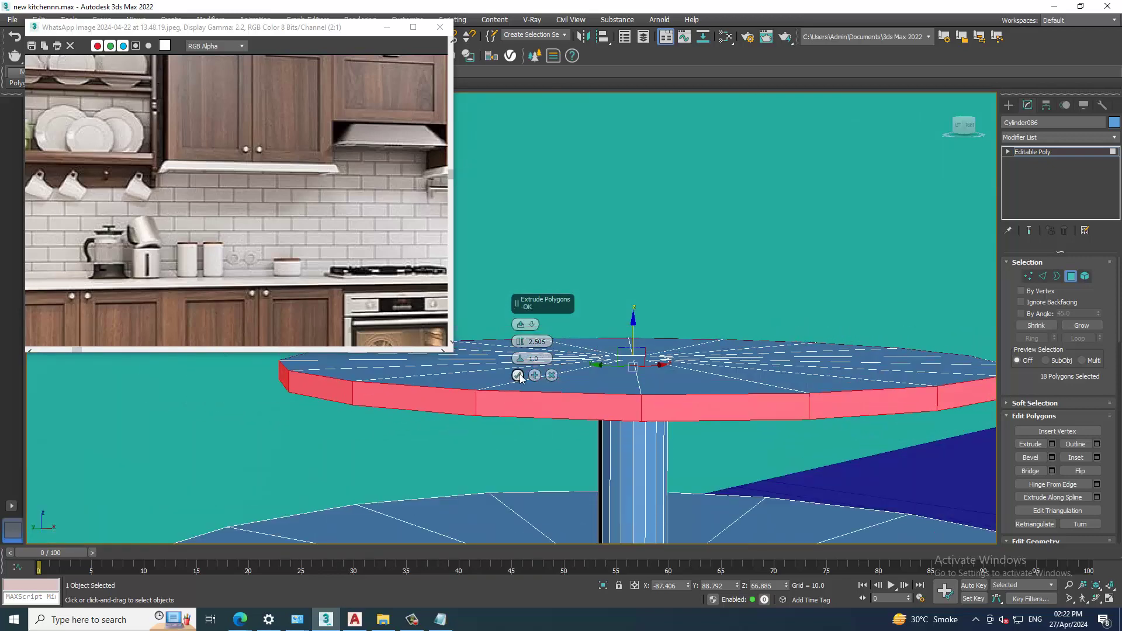
left_click(518, 375)
scroll(584, 398, "down", 3)
mouse_move(585, 397)
middle_mouse_down("alt")
mouse_move(675, 411)
mouse_move(654, 384)
mouse_move(643, 403)
middle_mouse_up("alt")
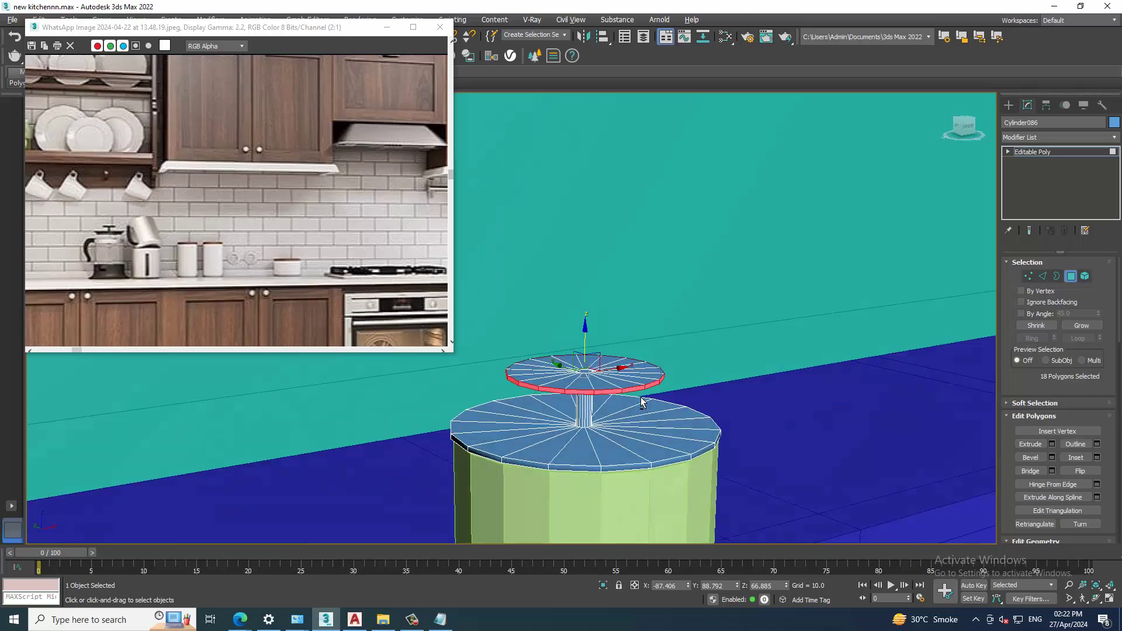
key("ctrl+z")
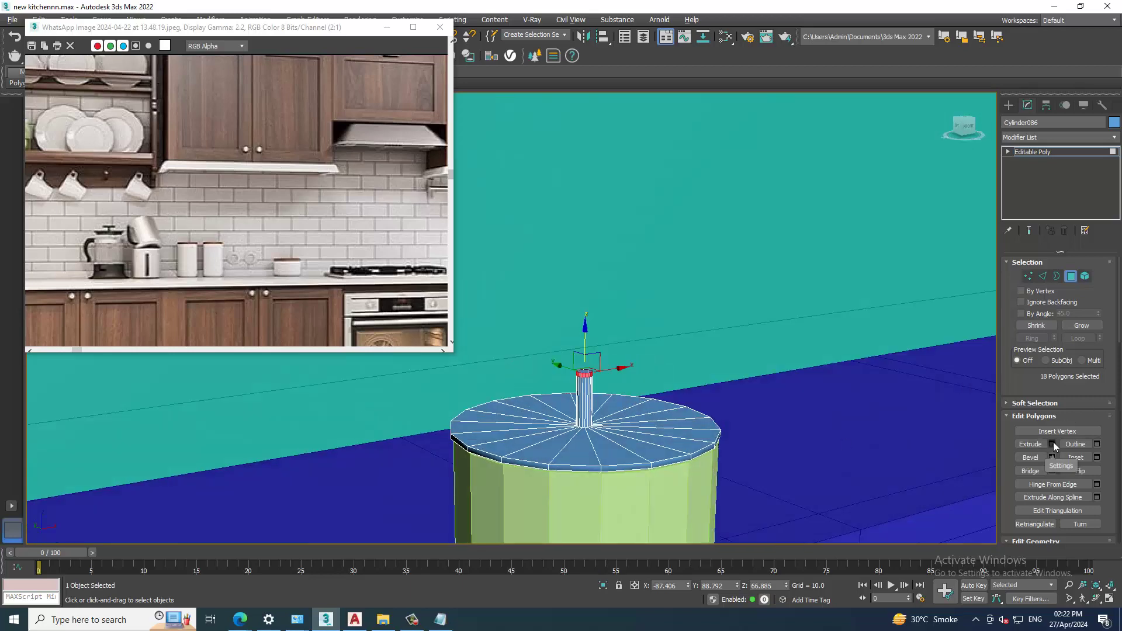
Re-extrude the stem top with a lower height to form a flat knob cap
left_click(1052, 443)
left_click_drag(520, 342, 520, 361)
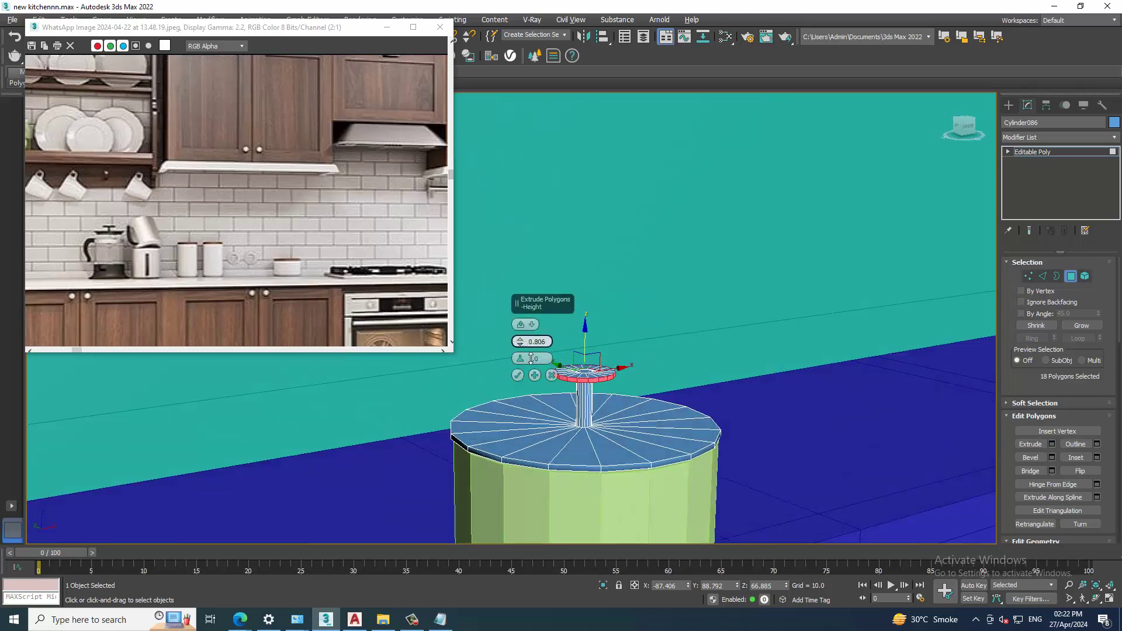
left_click(517, 375)
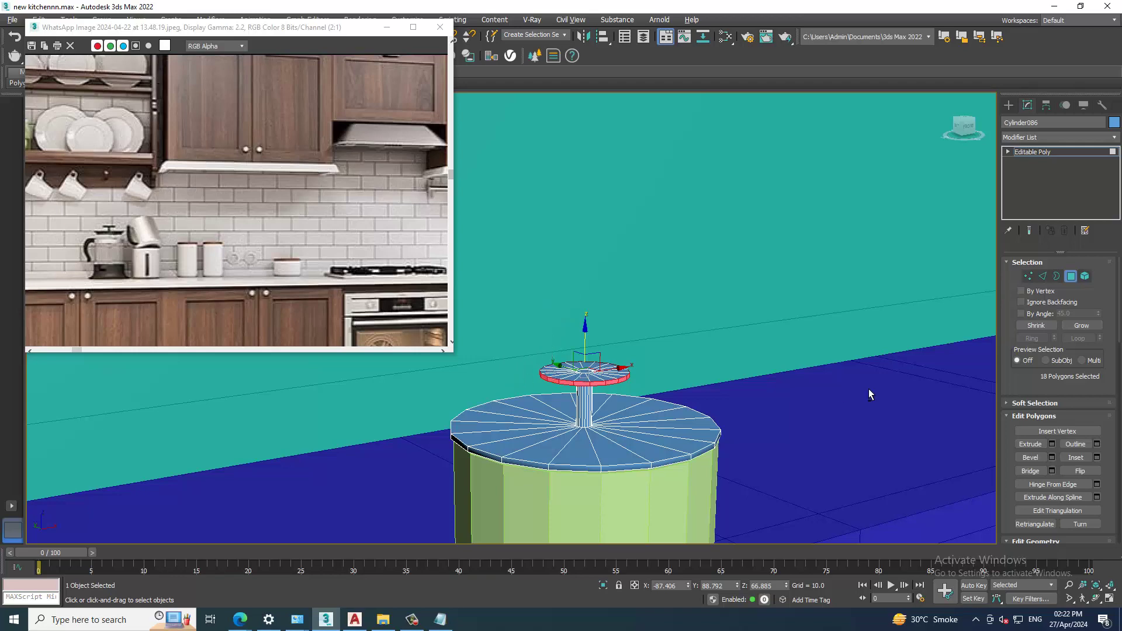
mouse_move(869, 388)
middle_mouse_down()
mouse_move(818, 325)
mouse_move(801, 331)
middle_mouse_up()
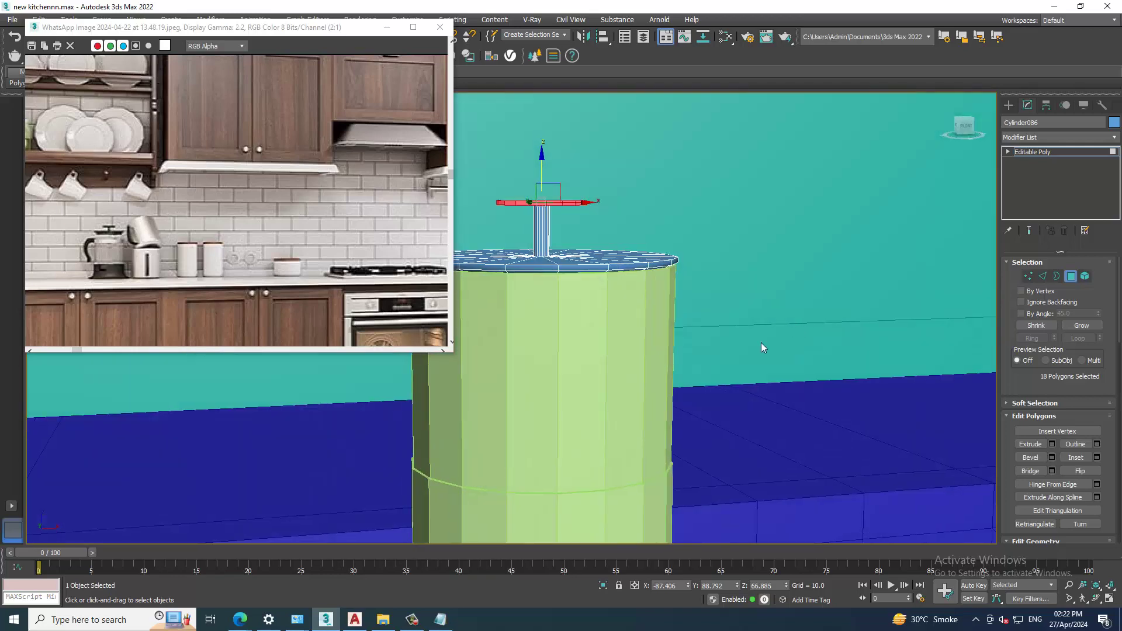
Select the canister body and add a Swift Loop edge loop near its top
left_click(1064, 152)
left_click(624, 374)
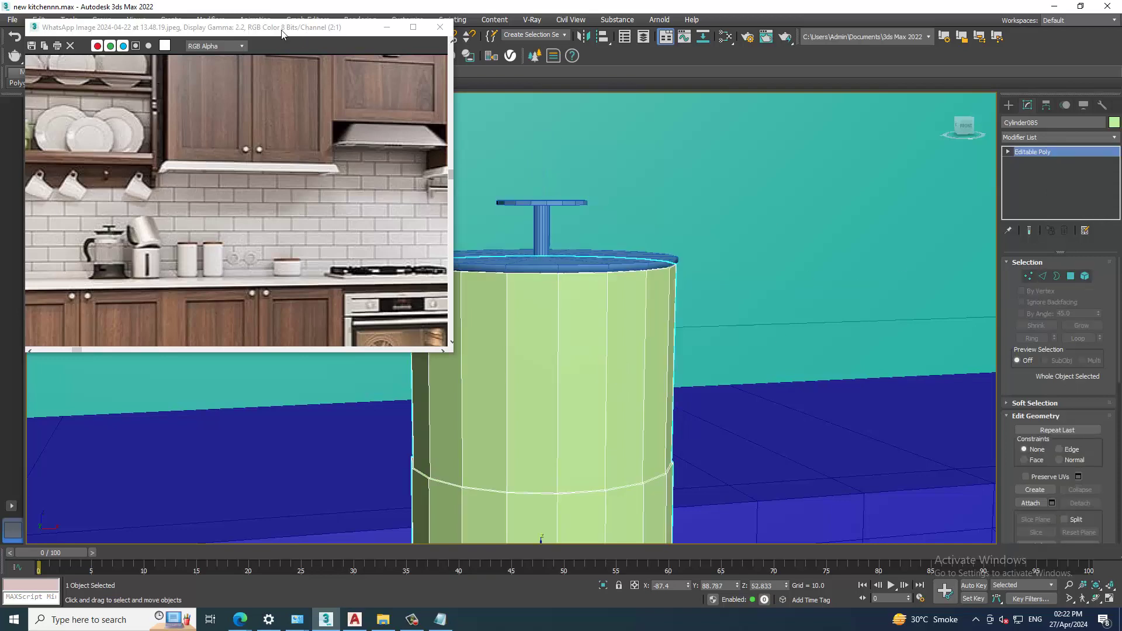
left_click_drag(283, 33, 272, 175)
left_click(27, 72)
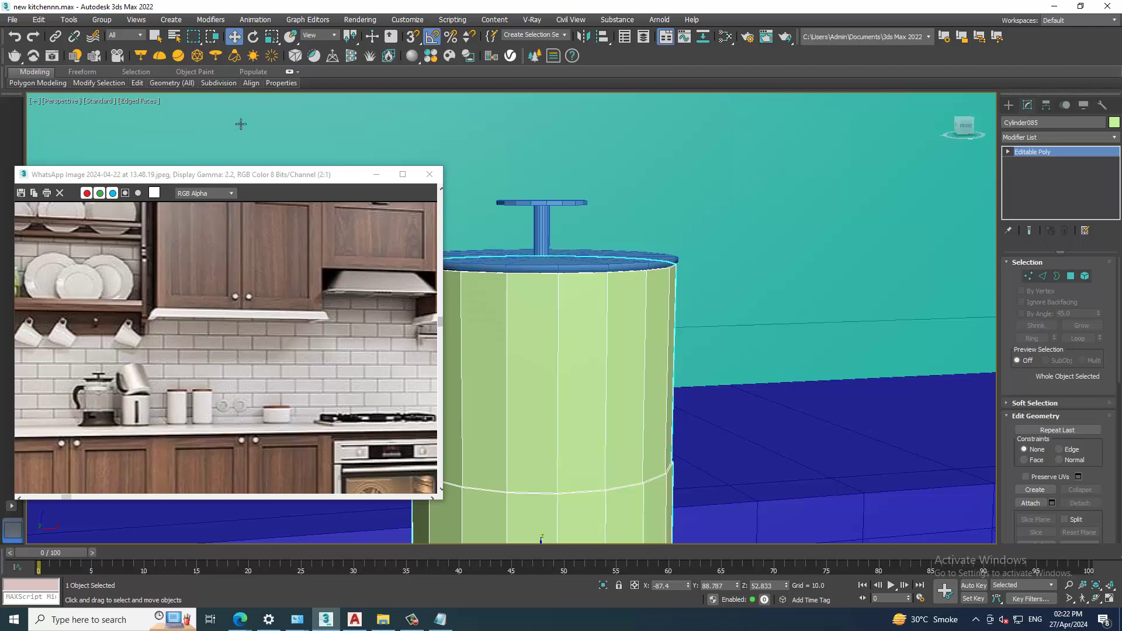
double_click(34, 72)
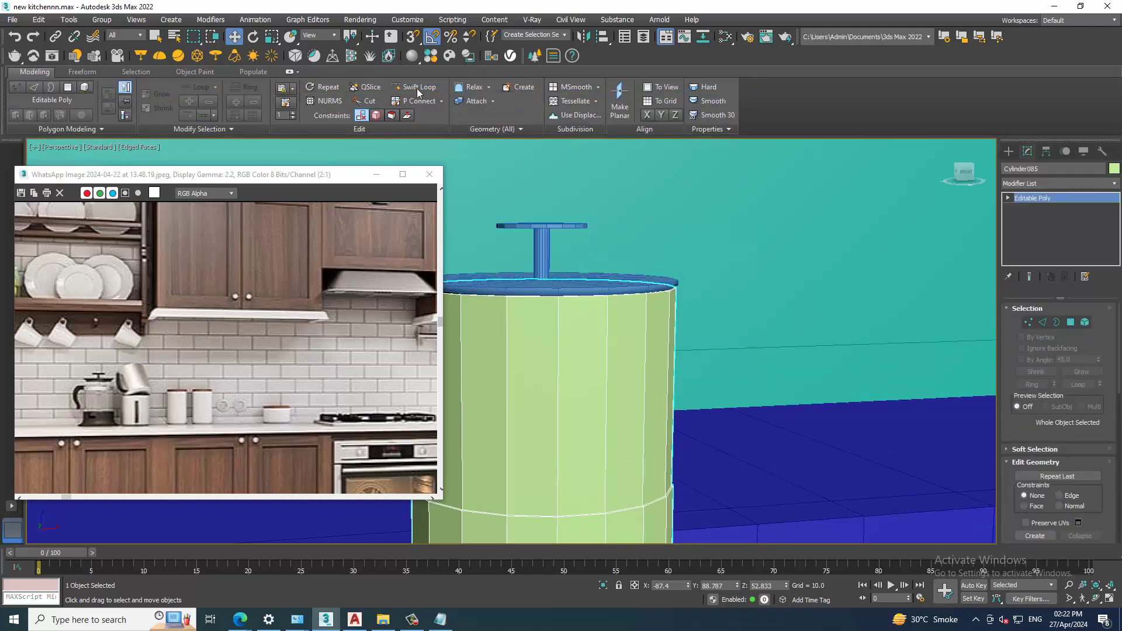
left_click(418, 88)
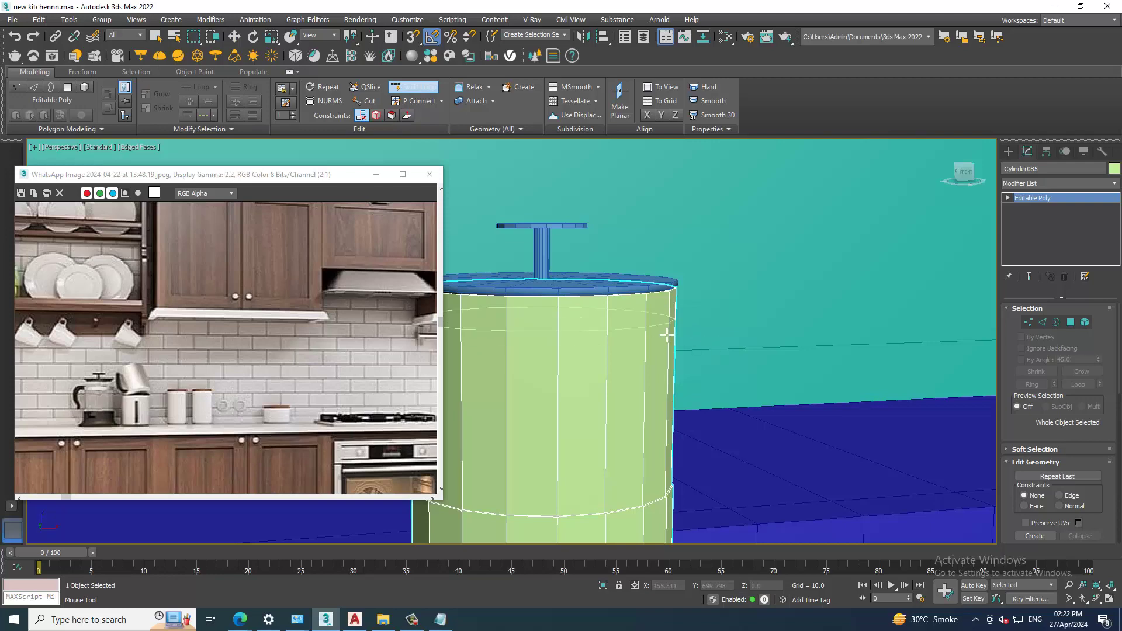
left_click(666, 375)
mouse_move(762, 375)
middle_mouse_down("alt")
mouse_move(726, 380)
mouse_move(710, 358)
mouse_move(659, 355)
middle_mouse_up("alt")
right_click(696, 360)
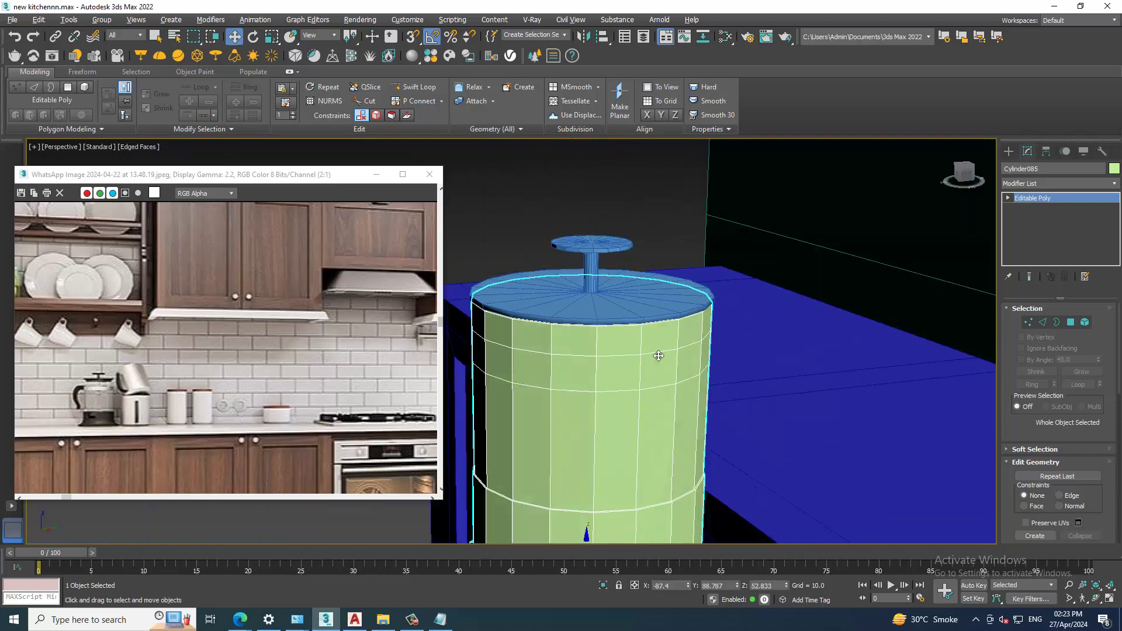
Rotate the canister -90° about the Z axis
key("e")
scroll(646, 381, "down", 4)
mouse_move(643, 409)
middle_mouse_down("alt")
mouse_move(628, 442)
mouse_move(650, 423)
mouse_move(633, 431)
middle_mouse_up("alt")
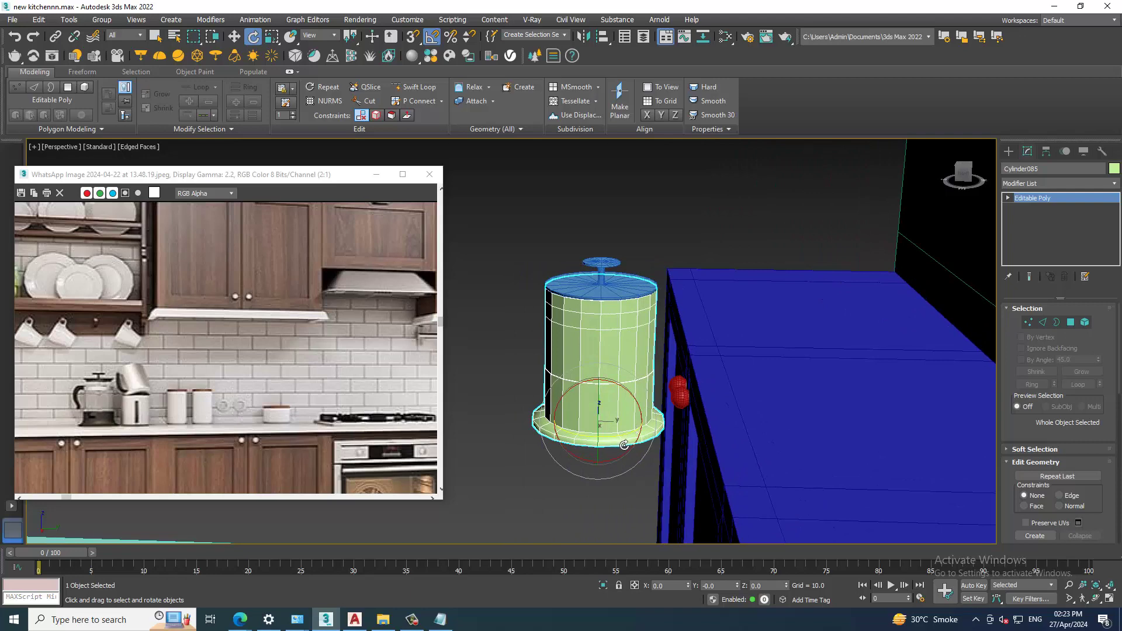
left_click_drag(625, 439, 619, 437)
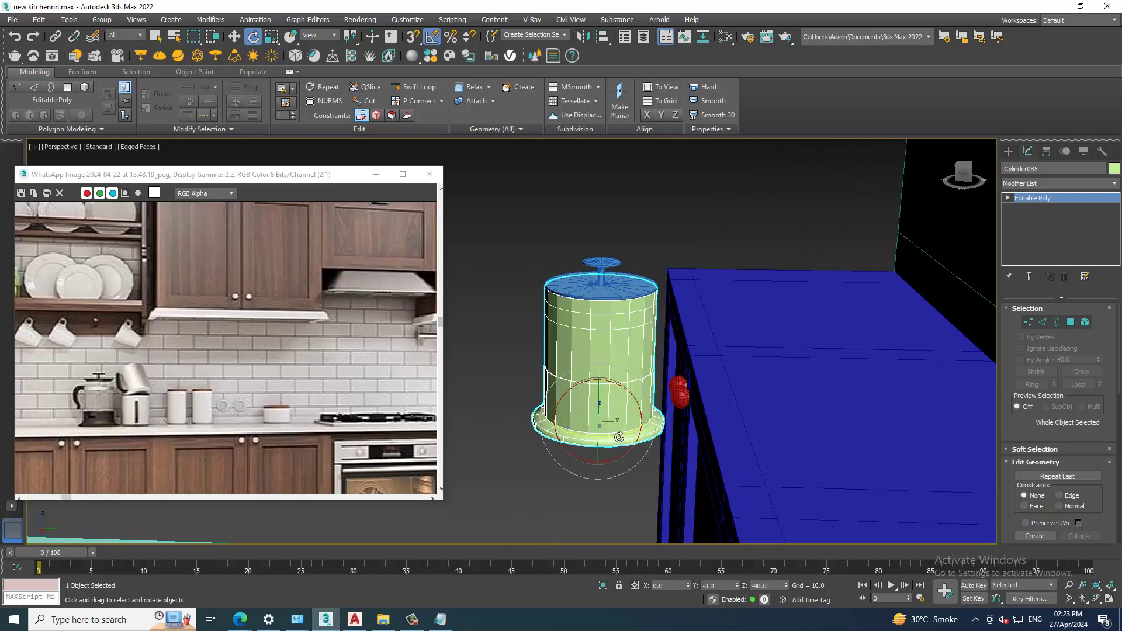
mouse_move(667, 441)
middle_mouse_down("alt")
mouse_move(770, 320)
mouse_move(755, 335)
middle_mouse_up("alt")
Pull two upper side faces of the canister outward along X to start the spout
key("4")
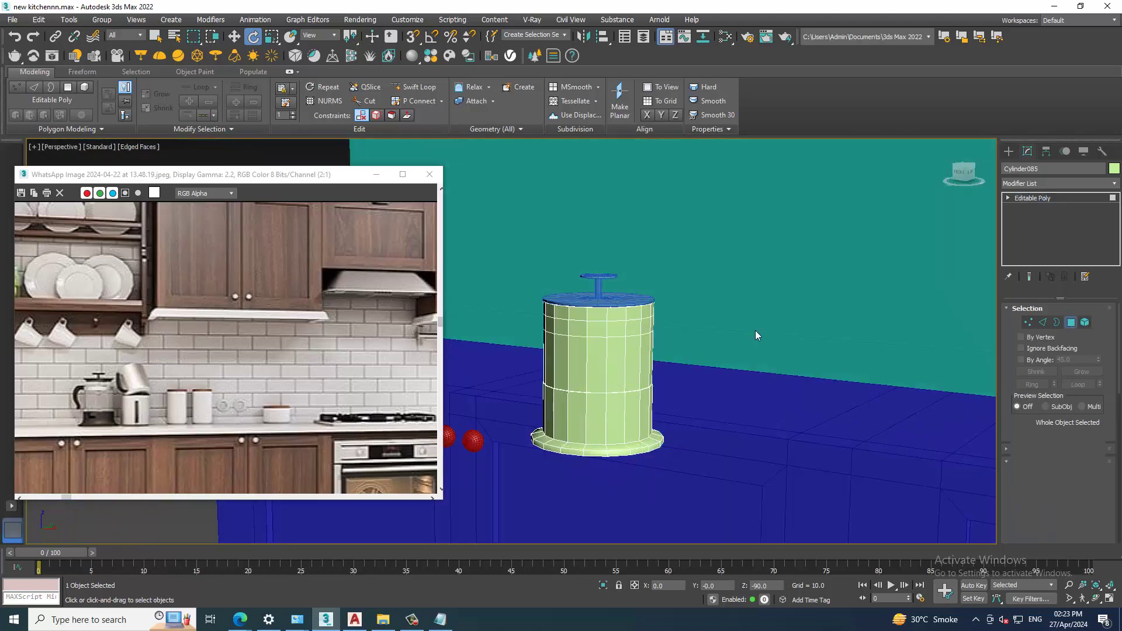
scroll(646, 313, "up", 3)
left_click(536, 331)
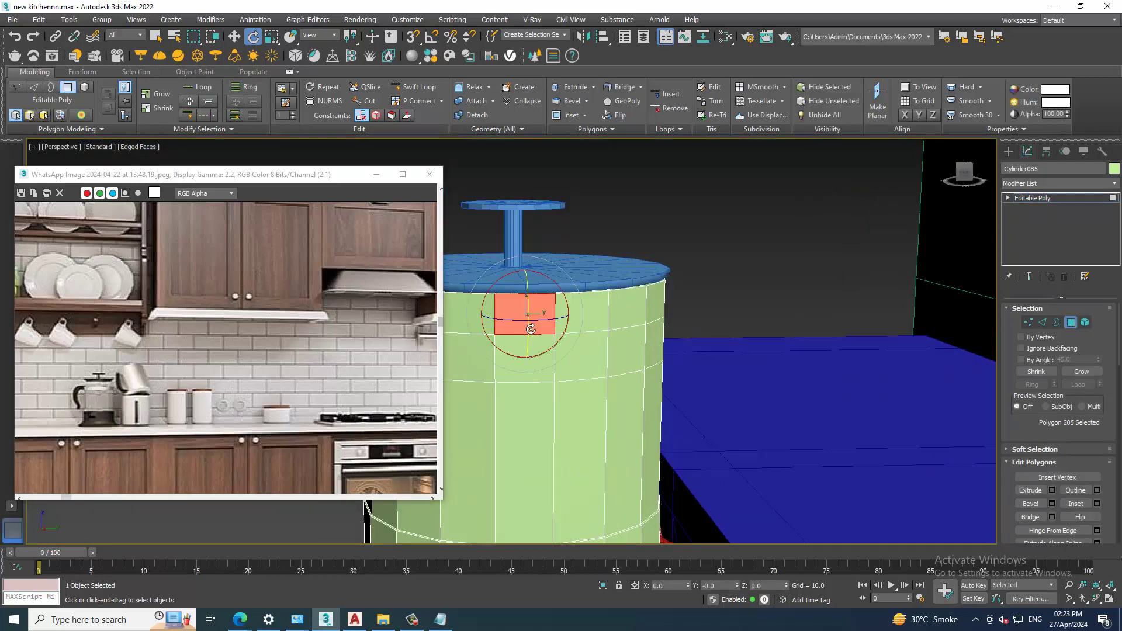
mouse_move(536, 331)
middle_mouse_down("alt")
mouse_move(646, 323)
mouse_move(596, 331)
mouse_move(616, 345)
mouse_move(602, 328)
mouse_move(627, 310)
middle_mouse_up("alt")
left_click(602, 327, "ctrl")
key("w")
left_click_drag(657, 310, 721, 315)
mouse_move(722, 315)
middle_mouse_down("alt")
mouse_move(656, 325)
mouse_move(668, 322)
middle_mouse_up("alt")
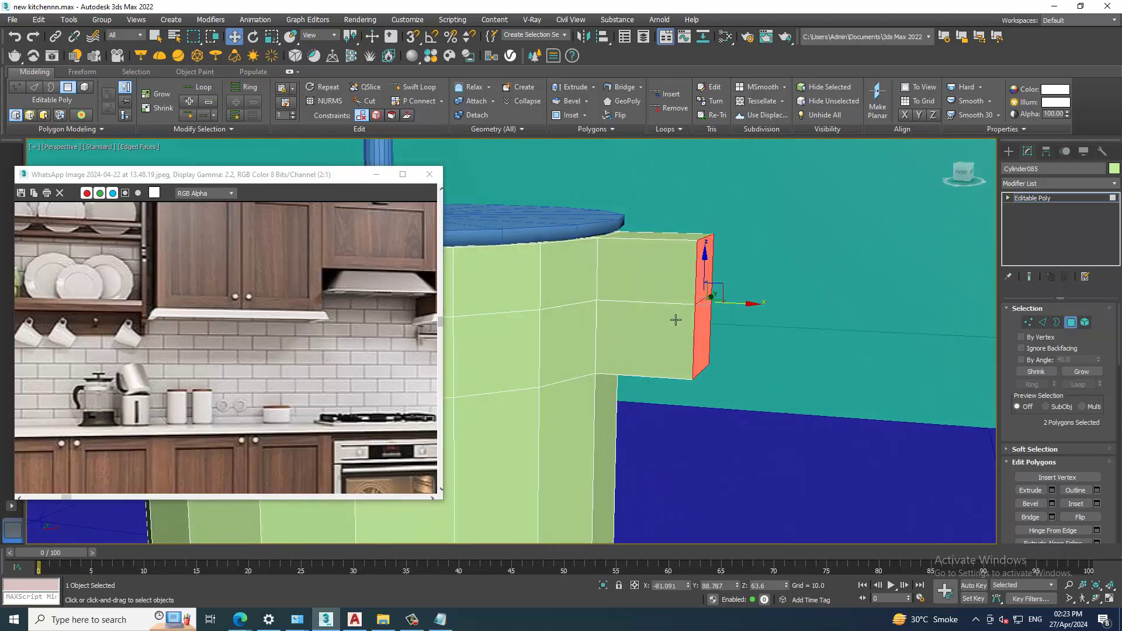
Move the spout's lower edges inward to slant and taper it
key("2")
mouse_move(844, 346)
middle_mouse_down("alt")
mouse_move(777, 317)
mouse_move(691, 319)
middle_mouse_up("alt")
left_click(685, 318)
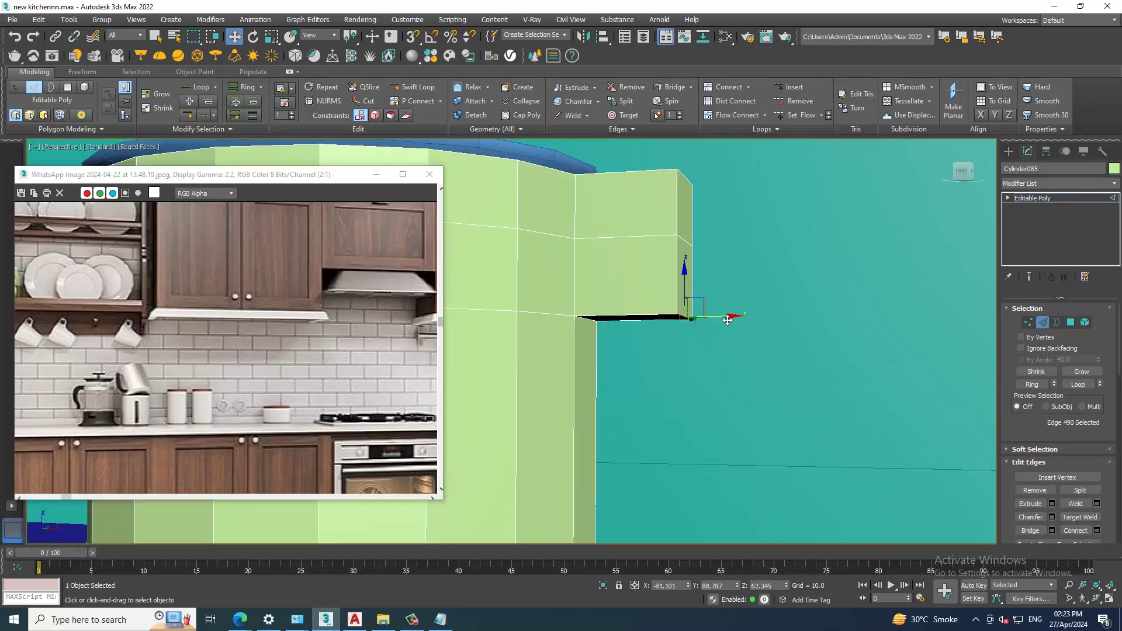
left_click_drag(691, 318, 666, 321)
middle_click_drag(647, 317, 711, 266, "alt")
left_click(694, 250)
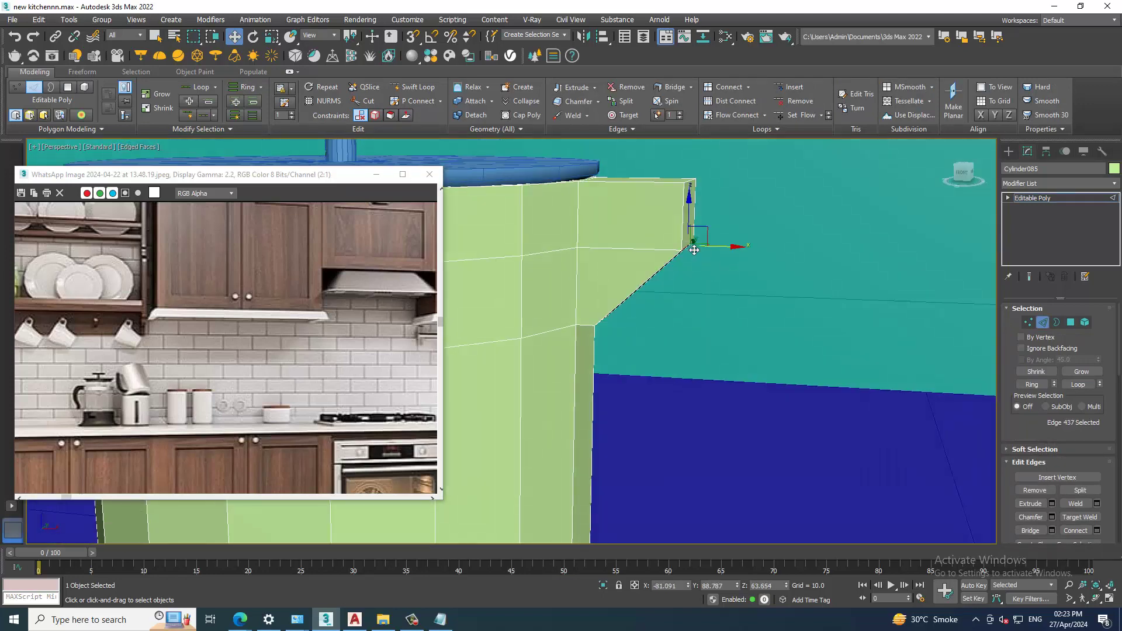
left_click_drag(725, 251, 727, 234)
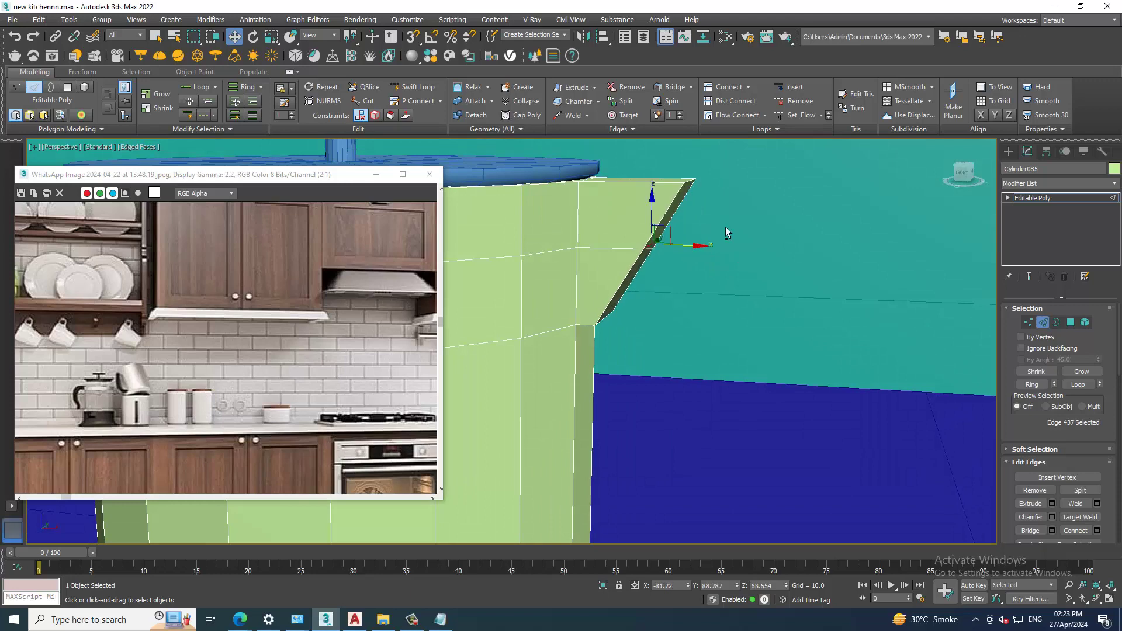
middle_click_drag(728, 234, 704, 262, "alt")
Shrink the spout's top face slightly and lower it, then select a spout edge
key("4")
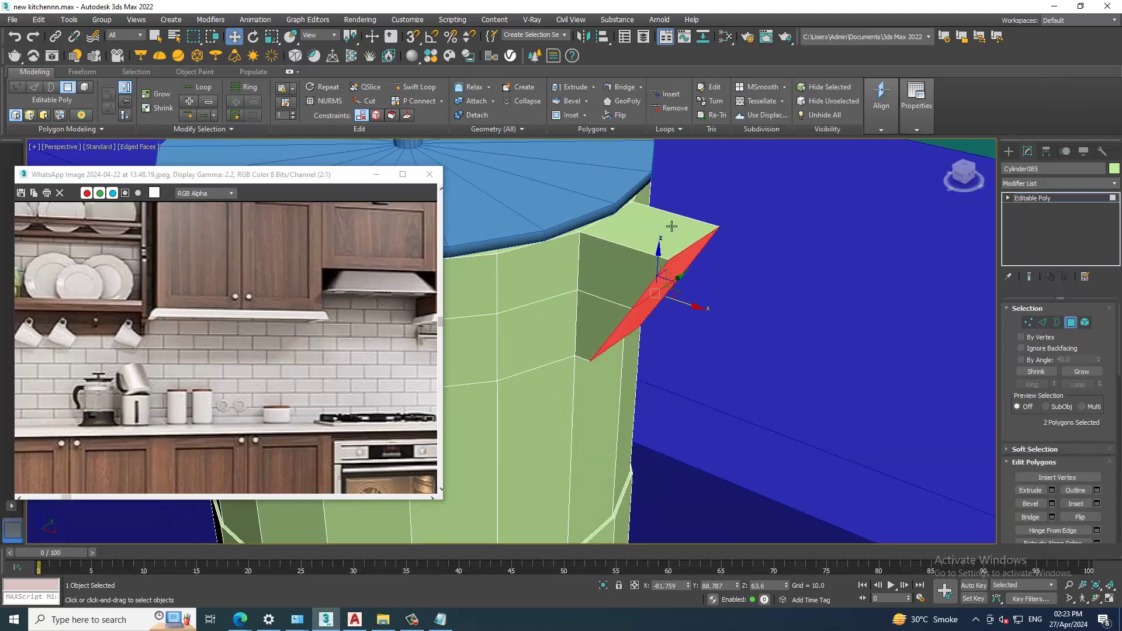
left_click(666, 228)
middle_click_drag(667, 228, 660, 208, "alt")
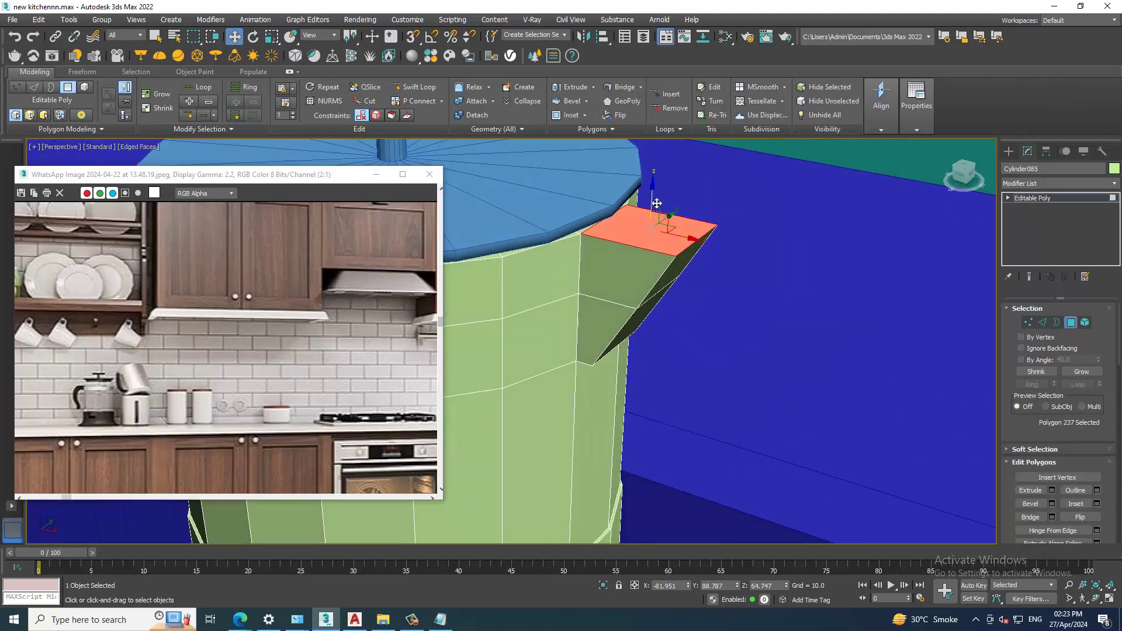
key("r")
left_click_drag(659, 227, 661, 303)
key("w")
left_click(660, 289)
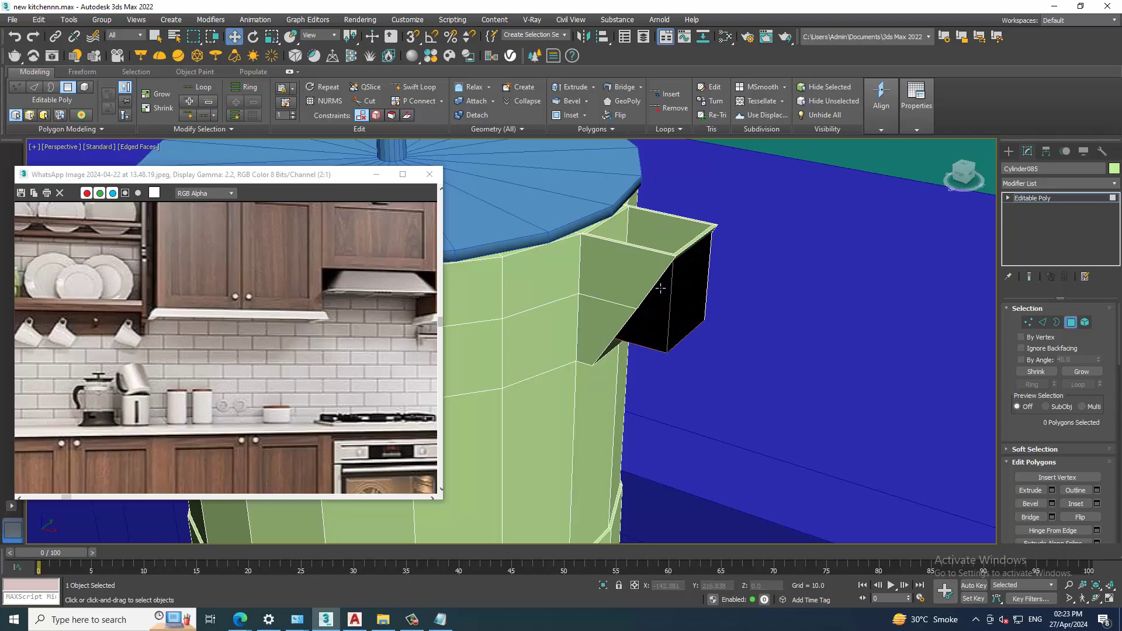
key("2")
left_click(687, 331)
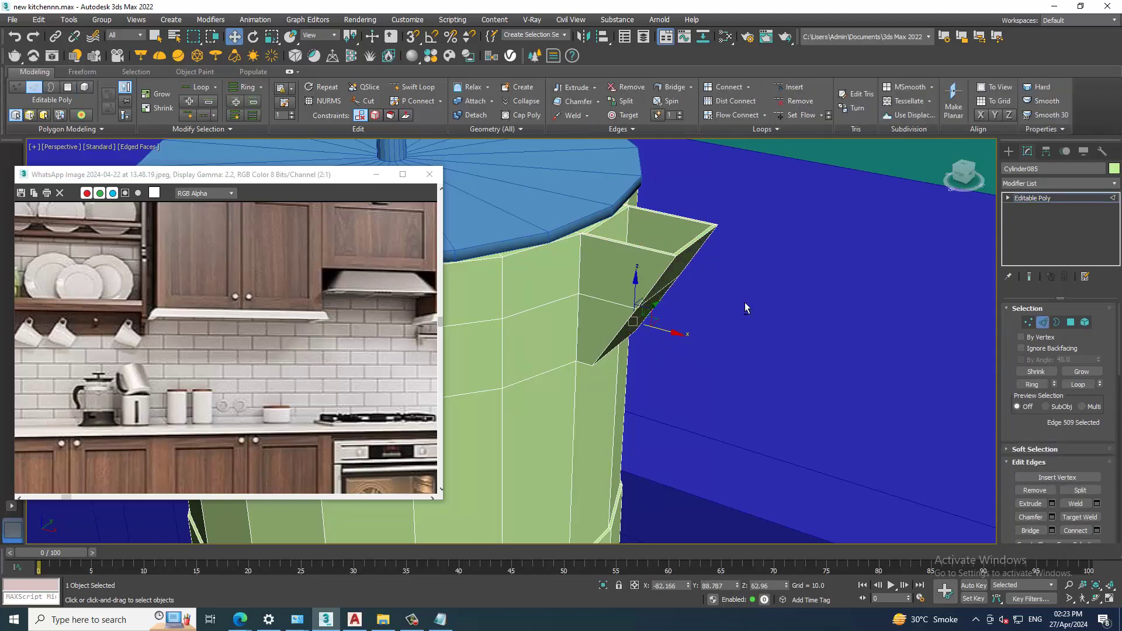
mouse_move(747, 306)
middle_mouse_down("alt")
mouse_move(692, 329)
mouse_move(738, 311)
mouse_move(724, 292)
middle_mouse_up("alt")
scroll(737, 311, "down", 5)
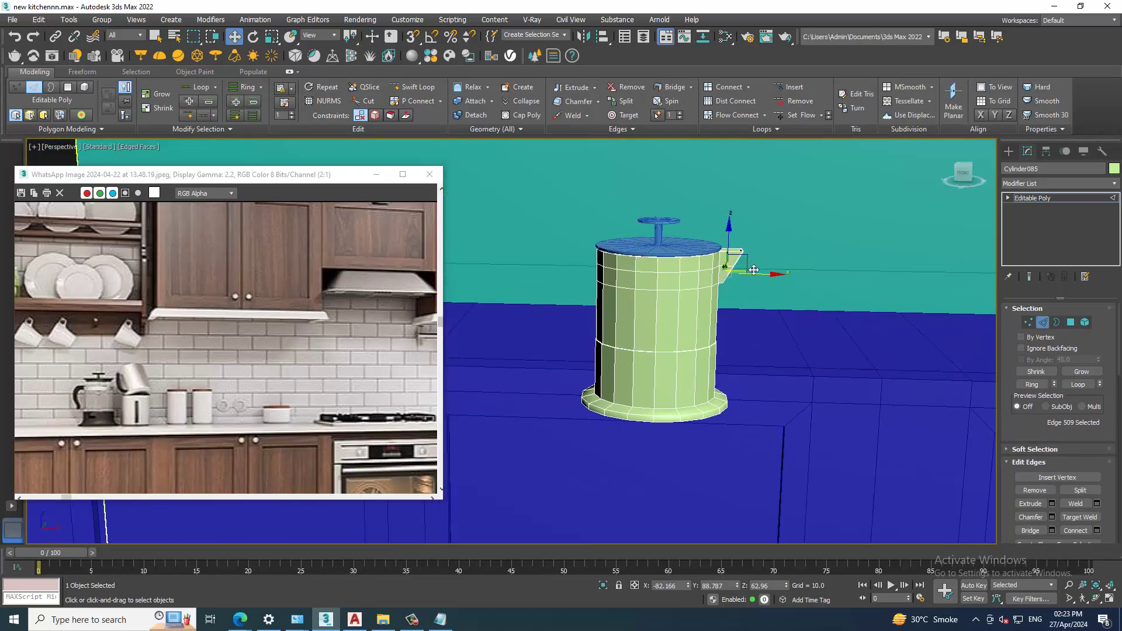
Frame the spouted canister in the Front wireframe view and bring up the Create panel
scroll(50, 368, "up", 1)
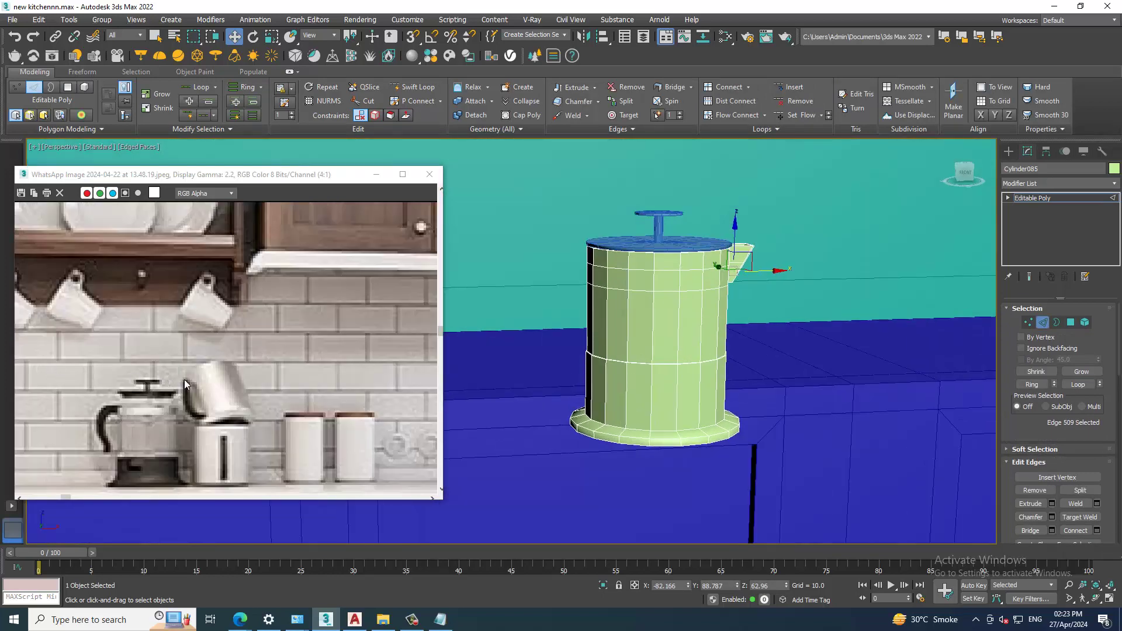
middle_click_drag(184, 380, 187, 324)
key("f")
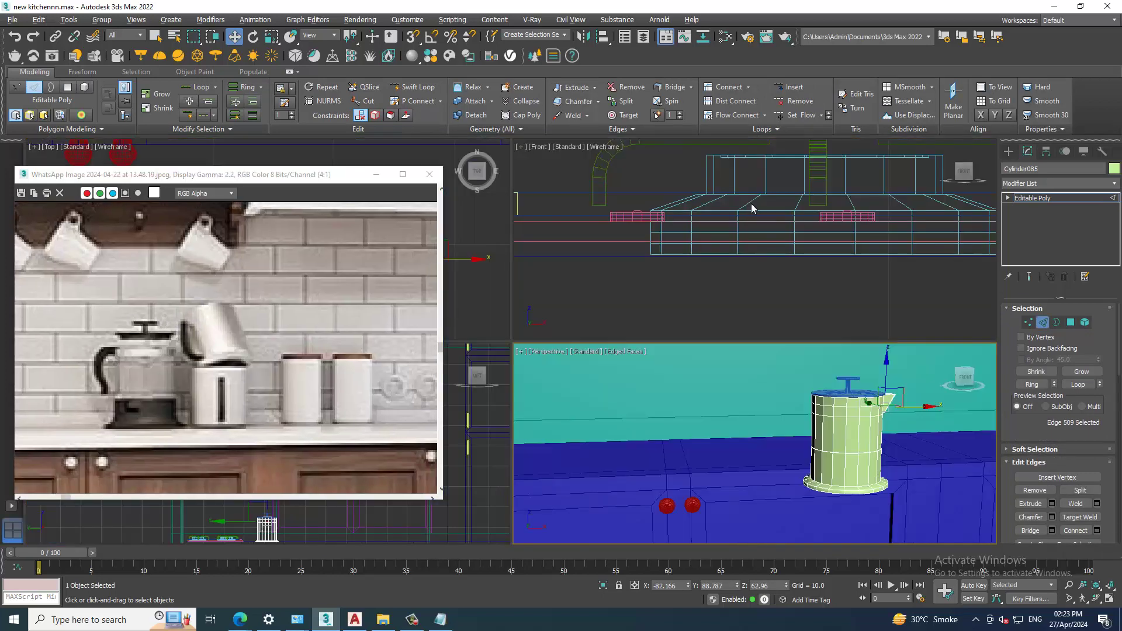
middle_click_drag(745, 220, 761, 401)
scroll(761, 401, "down", 3)
scroll(707, 357, "down", 3)
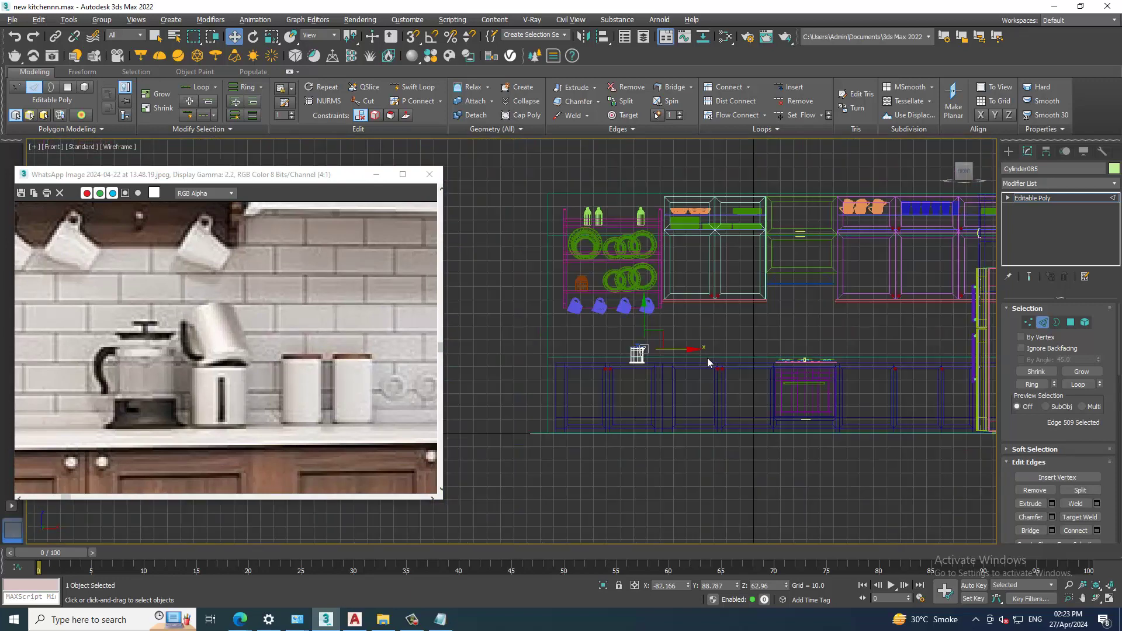
scroll(707, 358, "up", 4)
scroll(730, 307, "up", 3)
scroll(730, 307, "up", 2)
scroll(736, 328, "up", 1)
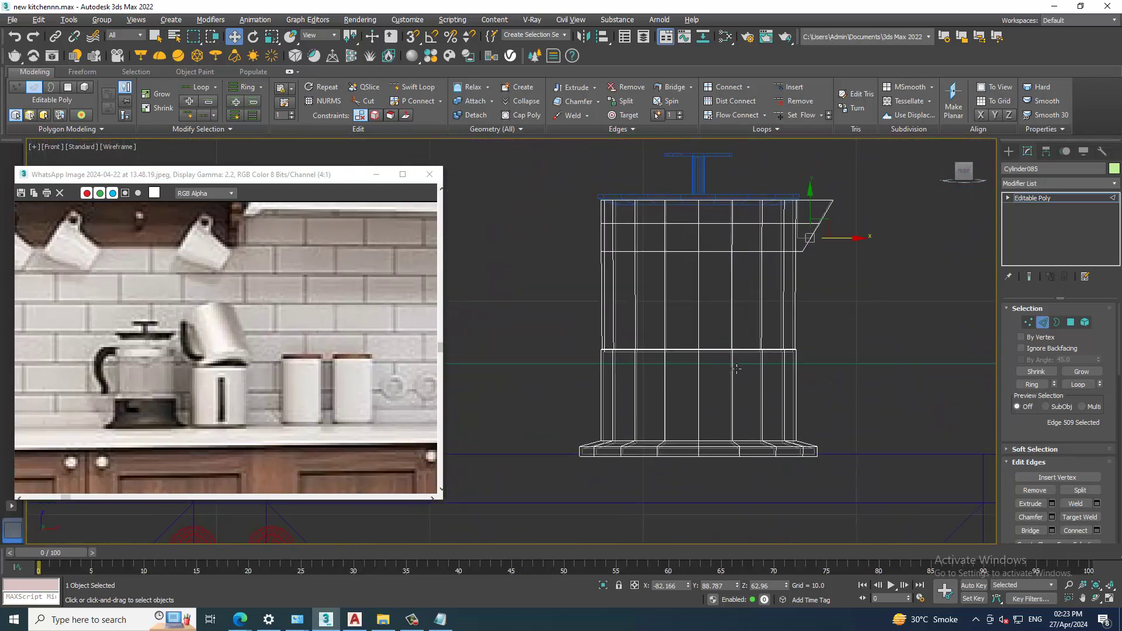
scroll(759, 348, "down", 1)
scroll(760, 348, "down", 1)
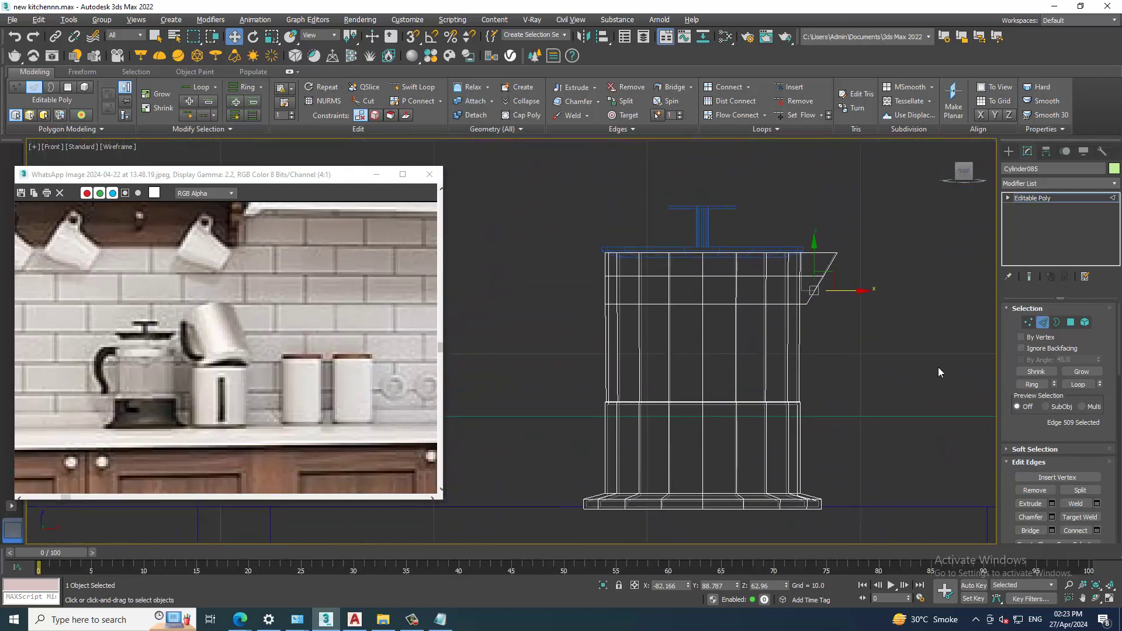
left_click(1008, 151)
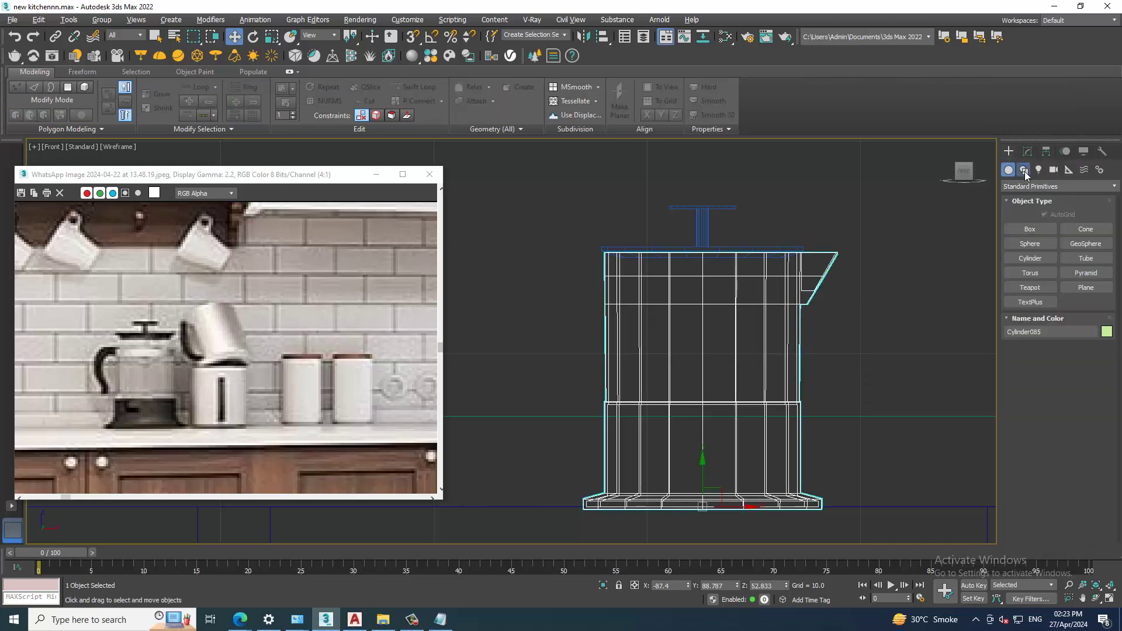
Draw a four-point Line shape beside the canister in the Front view, with surface snapping off
left_click(1023, 169)
left_click(1030, 243)
scroll(721, 331, "up", 2)
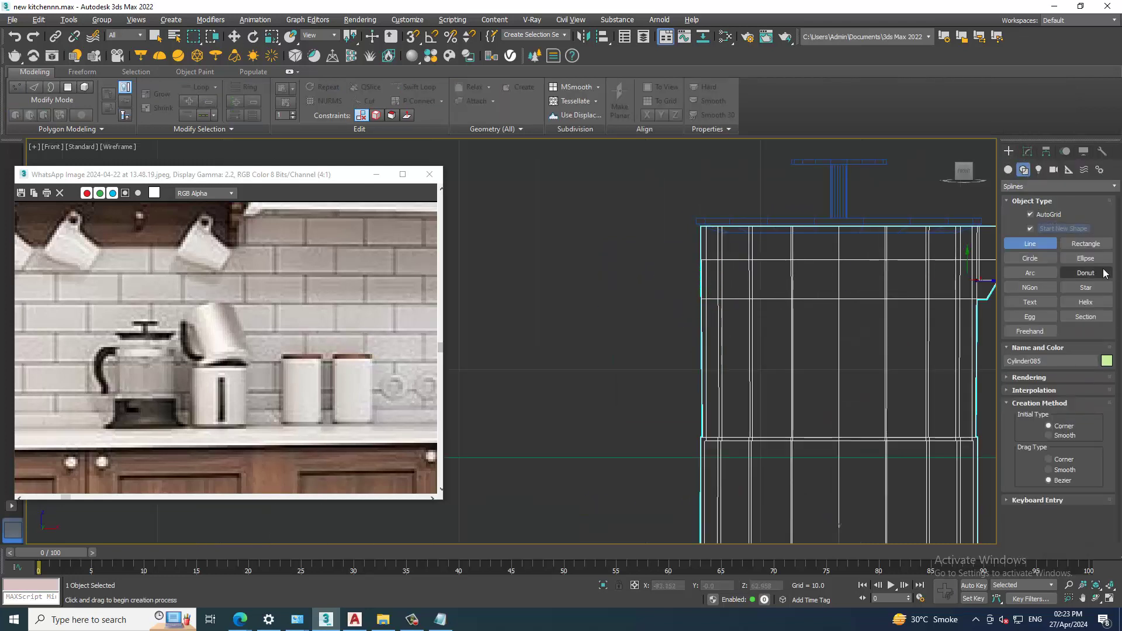
left_click(1030, 215)
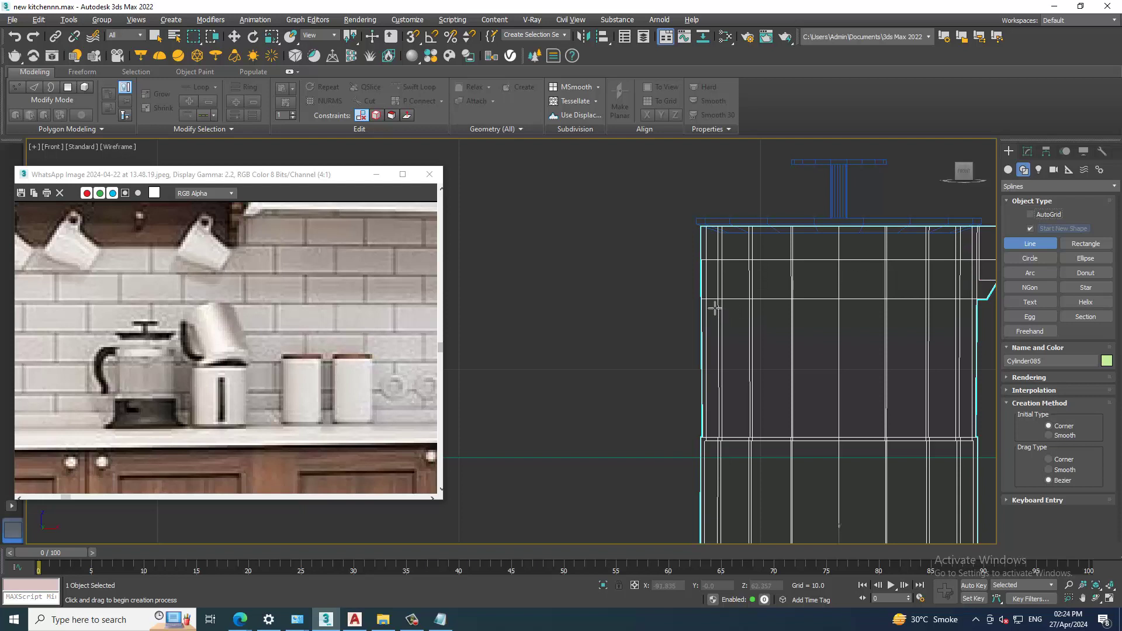
left_click(705, 300)
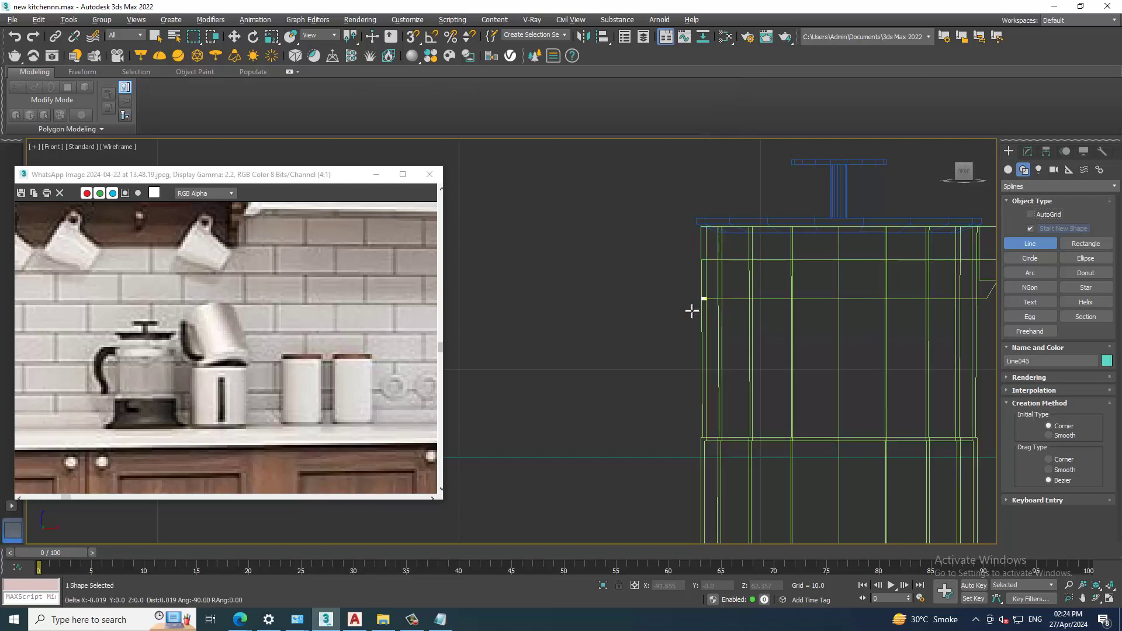
left_click(657, 297)
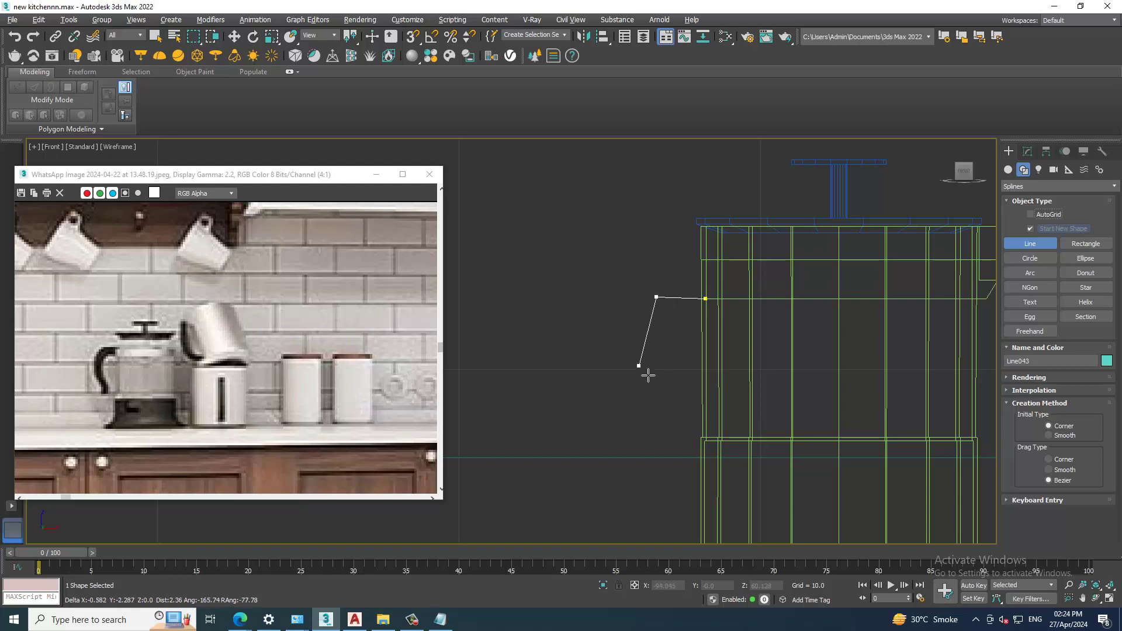
left_click(639, 365)
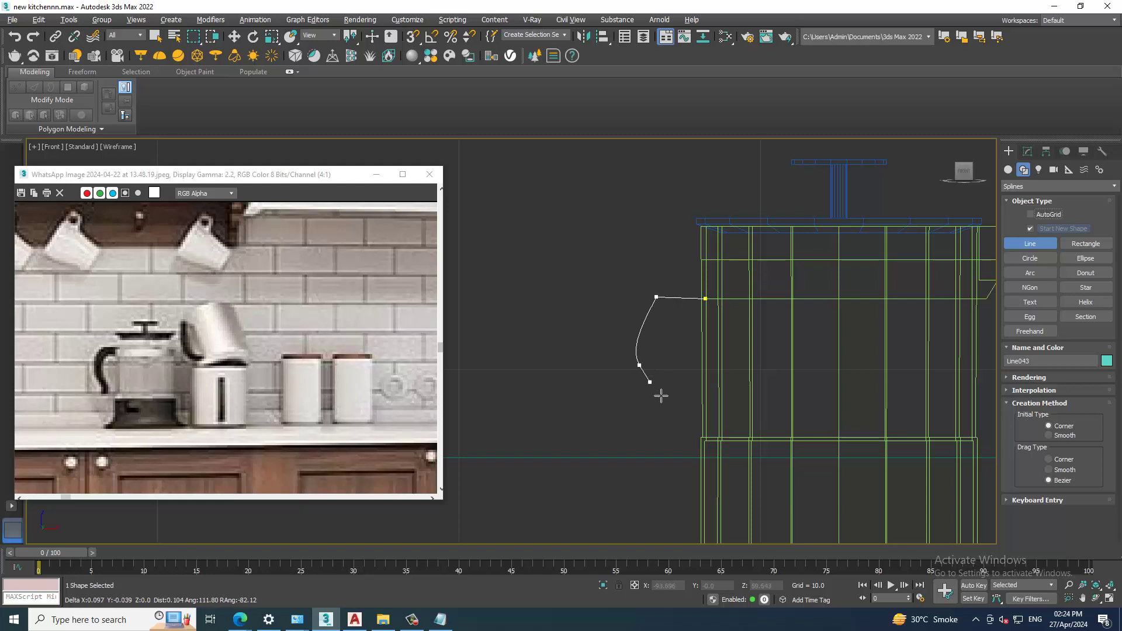
left_click(635, 451)
right_click(672, 403)
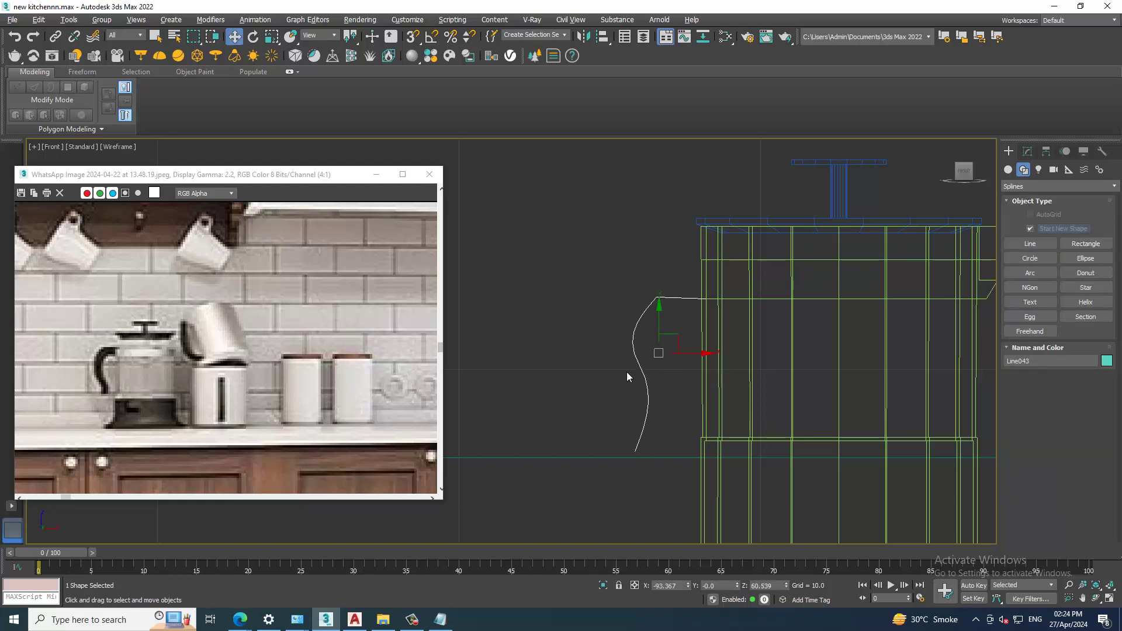
Reshape the curve's middle point, lower bend and top end point in vertex mode
mouse_move(665, 385)
middle_mouse_down("alt")
mouse_move(708, 383)
mouse_move(668, 316)
middle_mouse_up("alt")
key("f")
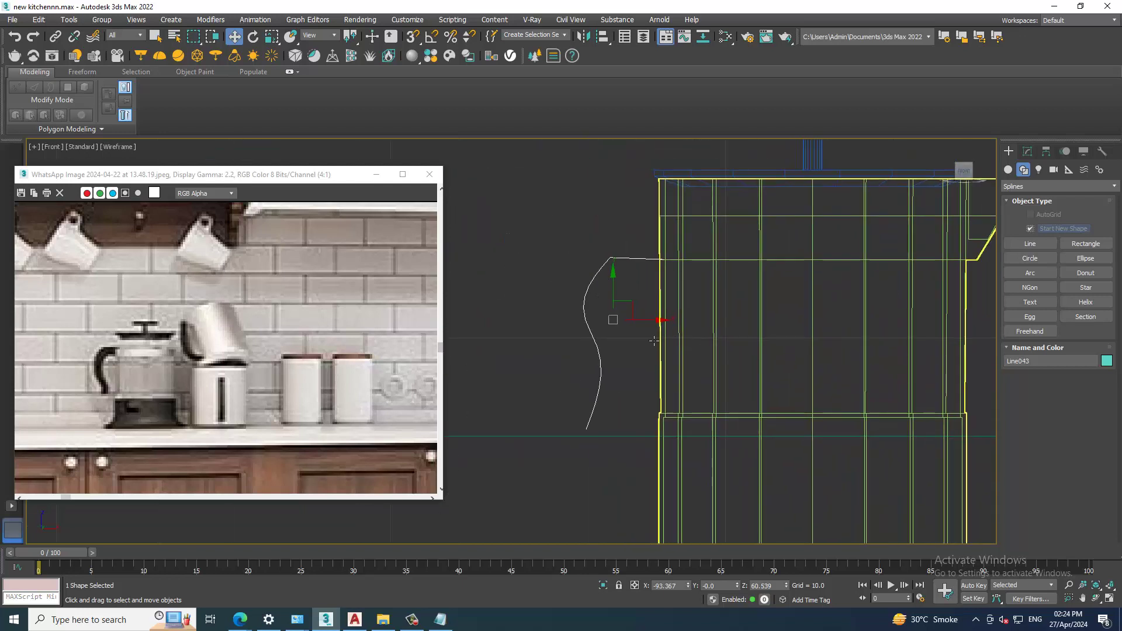
scroll(654, 340, "up", 5)
key("1")
left_click_drag(605, 296, 533, 343)
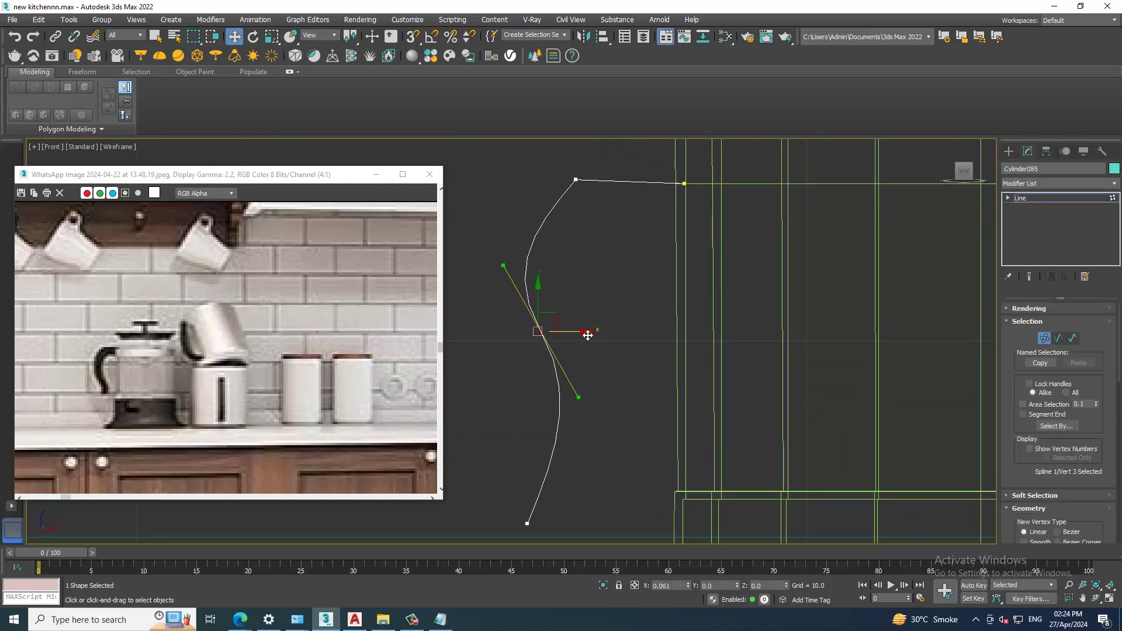
left_click_drag(602, 327, 619, 328)
left_click_drag(599, 396, 607, 399)
middle_click_drag(604, 234, 592, 308)
left_click(672, 257)
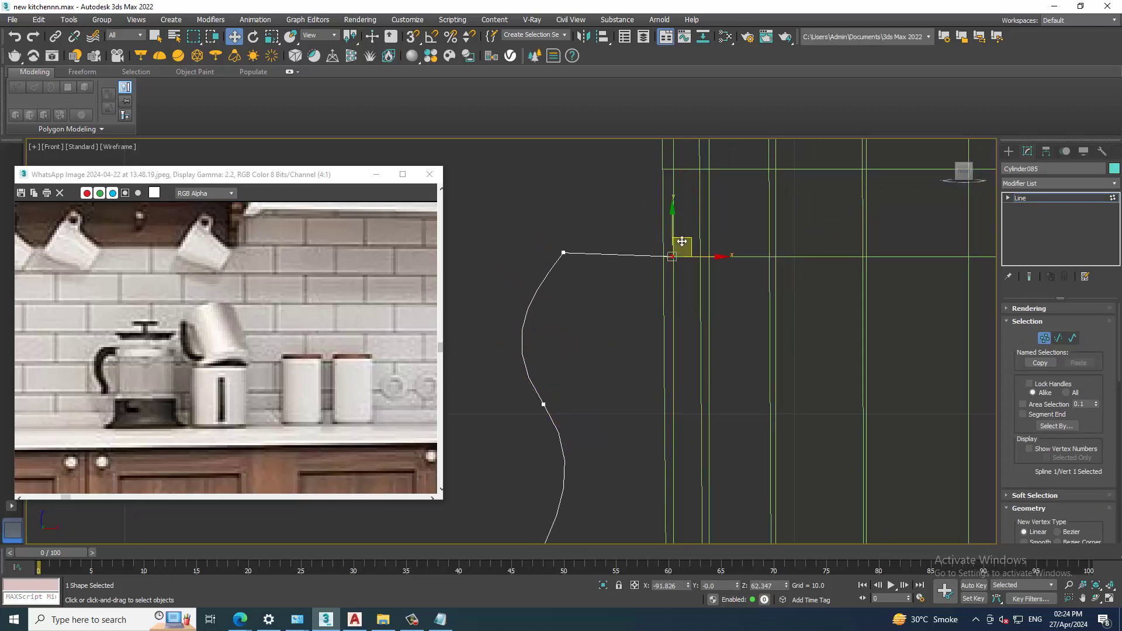
left_click_drag(683, 237, 683, 234)
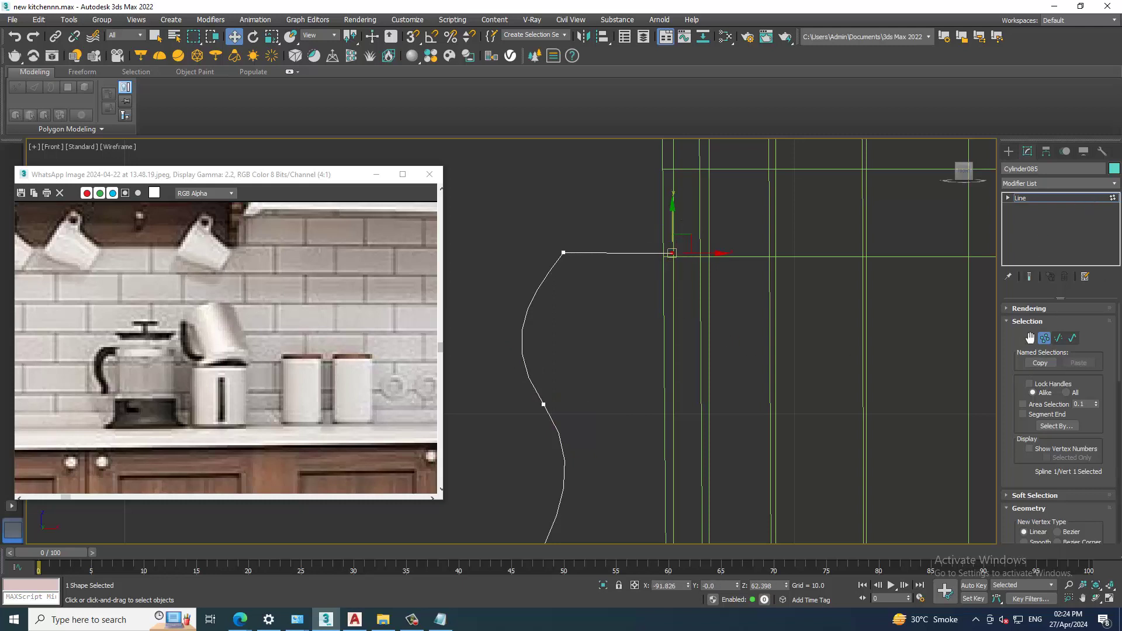
Render the line in the viewport as a Rectangular section with Length 0.983
left_click(1006, 309)
left_click(1024, 311)
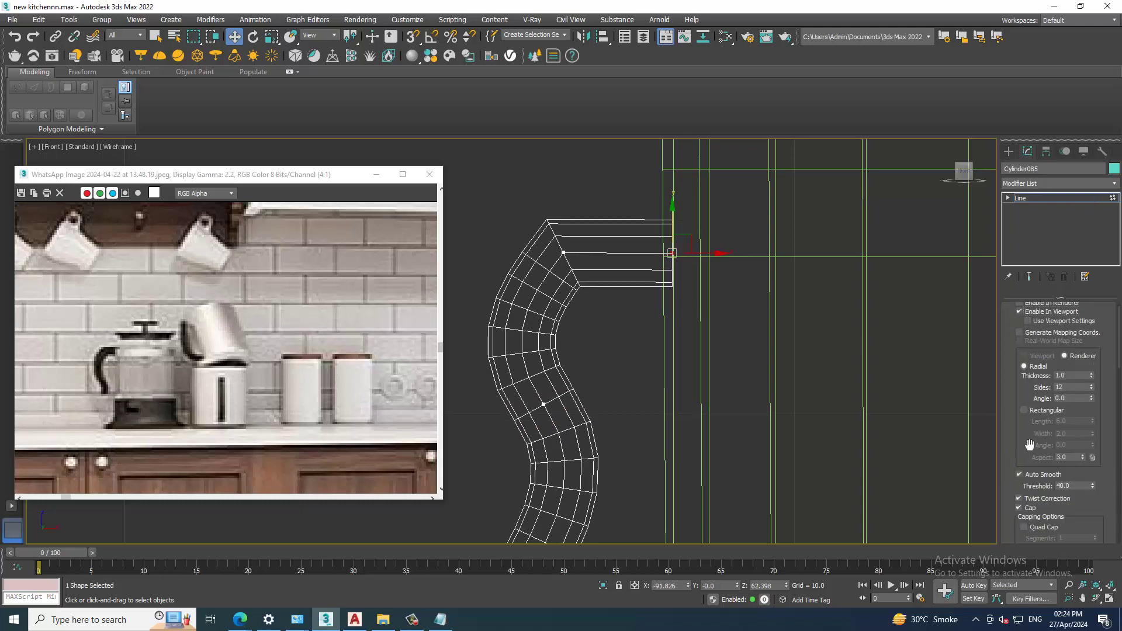
left_click(1025, 411)
key("alt+w")
key("alt+w")
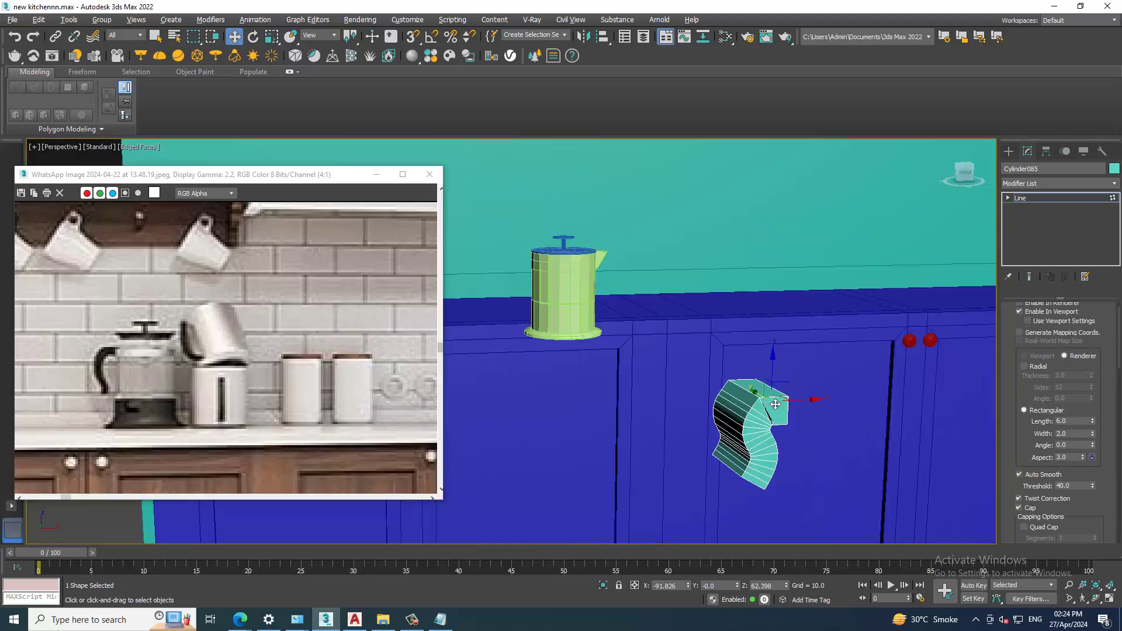
middle_click_drag(785, 440, 786, 397, "alt")
left_click_drag(1092, 420, 1104, 475)
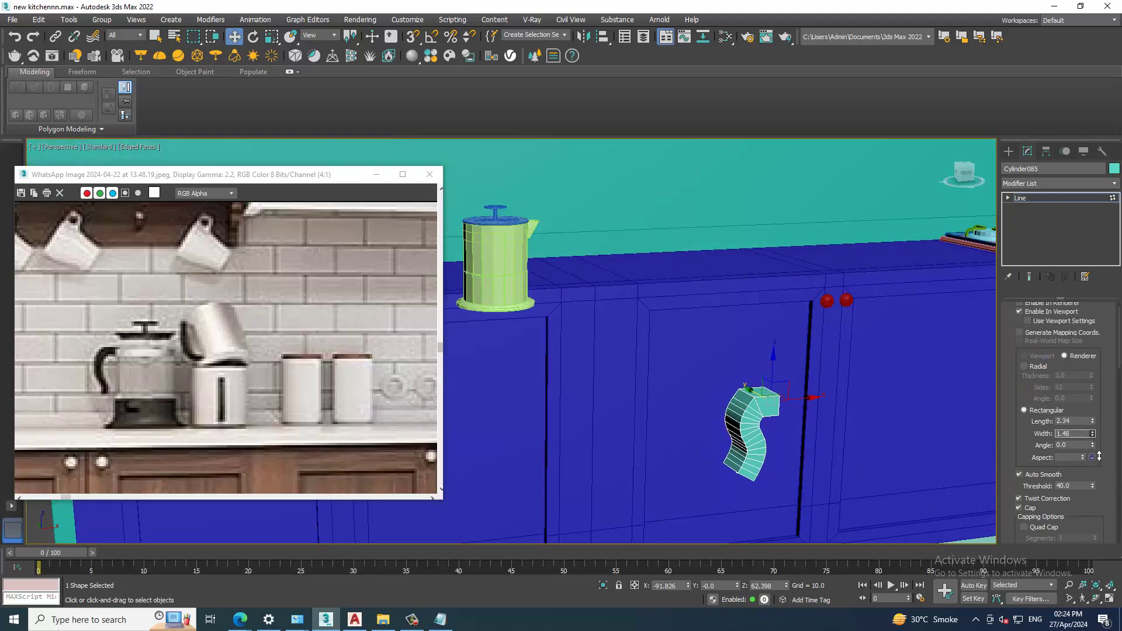
left_click_drag(1092, 421, 1103, 464)
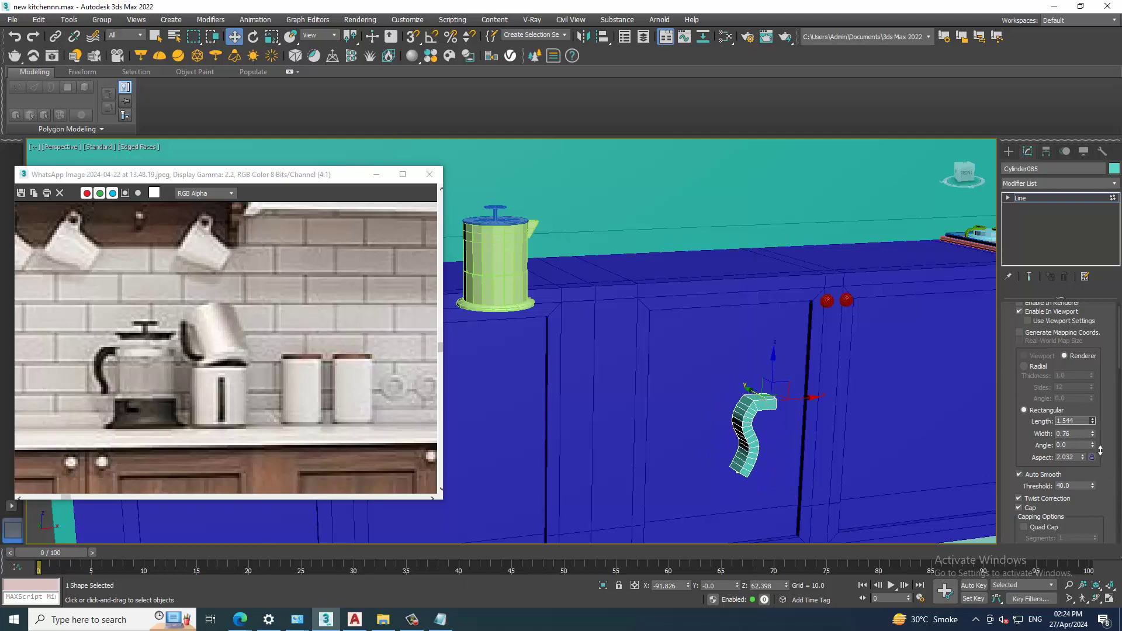
Lower the handle shape into place beside the jug and reselect it
scroll(878, 421, "down", 3)
scroll(808, 387, "down", 3)
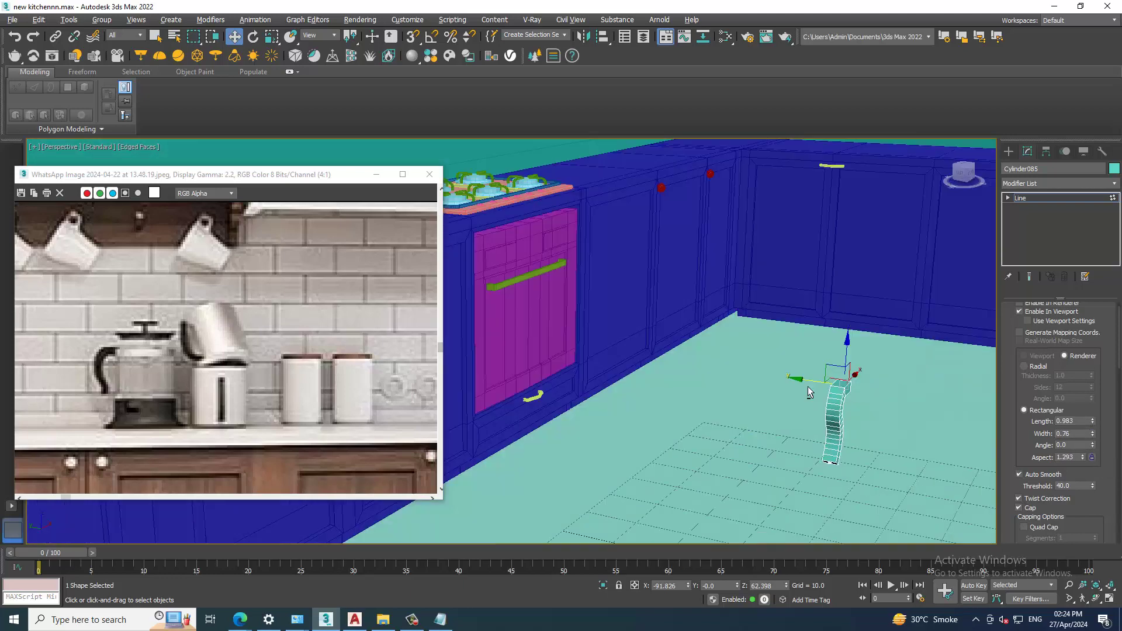
middle_click_drag(808, 387, 860, 401)
left_click_drag(840, 411, 874, 407)
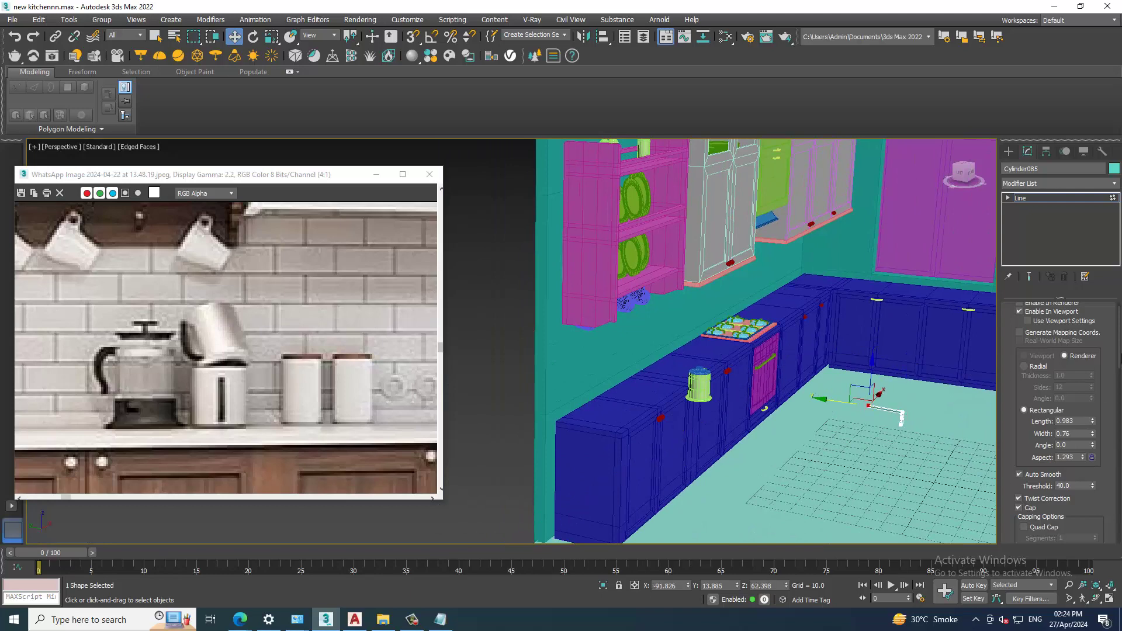
left_click(1063, 200)
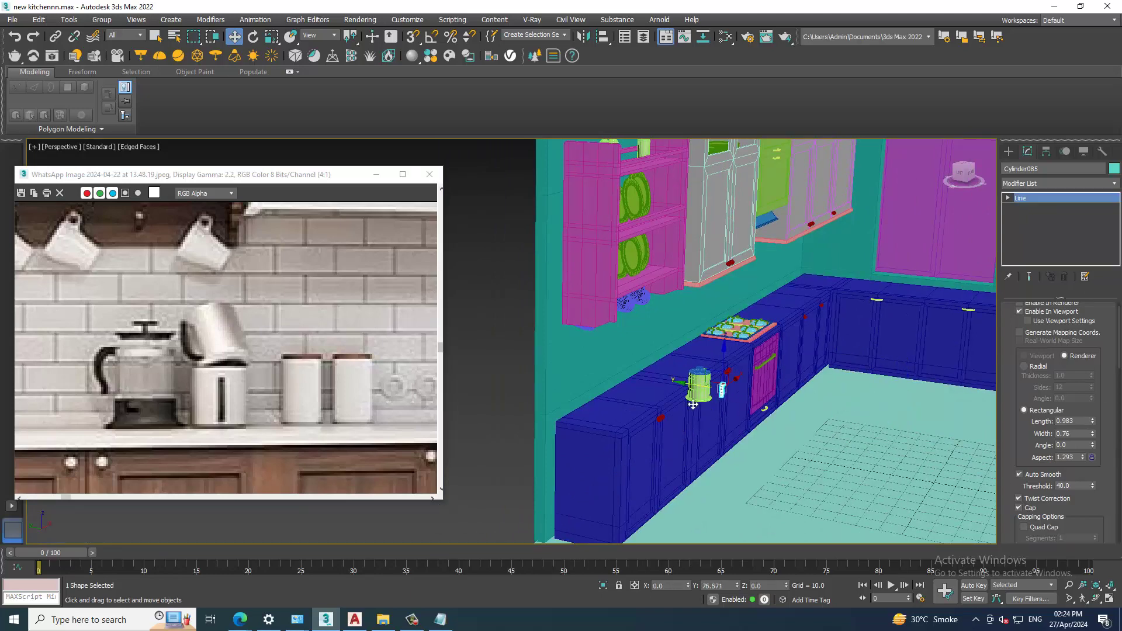
left_click(701, 386)
Inspect the handle up close and isolate it with Alt+Q
scroll(666, 402, "up", 10)
mouse_move(726, 376)
middle_mouse_down("alt")
mouse_move(664, 370)
mouse_move(776, 376)
mouse_move(668, 364)
mouse_move(598, 402)
middle_mouse_up("alt")
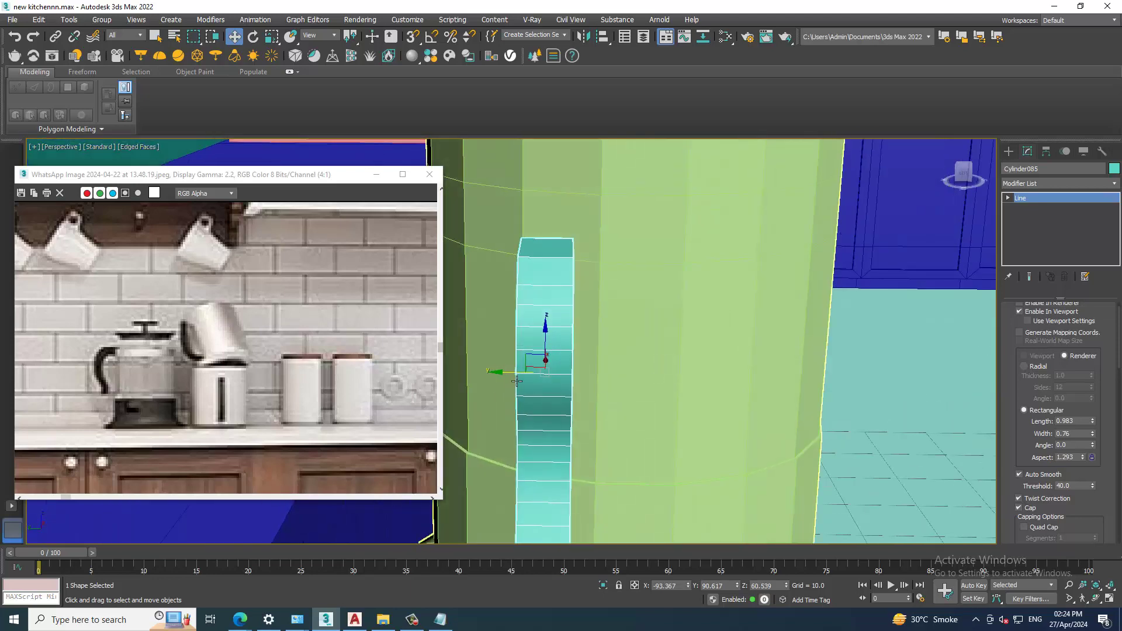
mouse_move(517, 380)
middle_mouse_down("alt")
mouse_move(591, 351)
mouse_move(675, 344)
mouse_move(633, 304)
mouse_move(752, 362)
mouse_move(759, 327)
mouse_move(802, 300)
mouse_move(805, 311)
mouse_move(786, 311)
middle_mouse_up("alt")
scroll(591, 336, "down", 5)
scroll(591, 336, "up", 2)
scroll(591, 337, "up", 2)
key("alt+q")
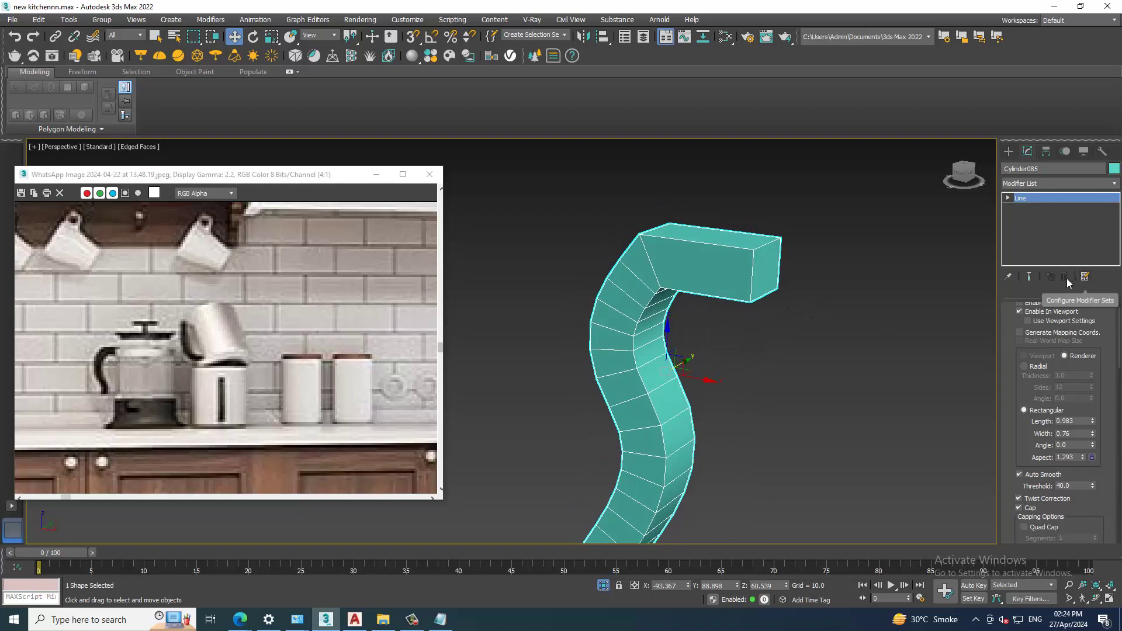
Convert the handle to Editable Poly and select three lengthwise edge loops
right_click(666, 280)
mouse_move(741, 427)
left_click(835, 421)
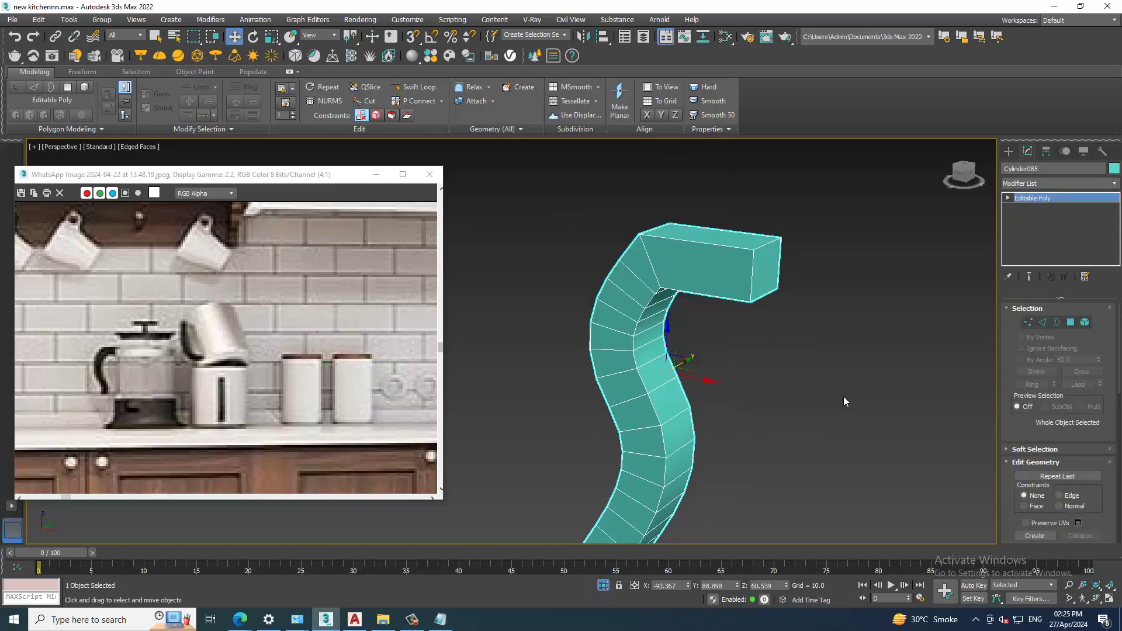
key("2")
double_click(711, 297)
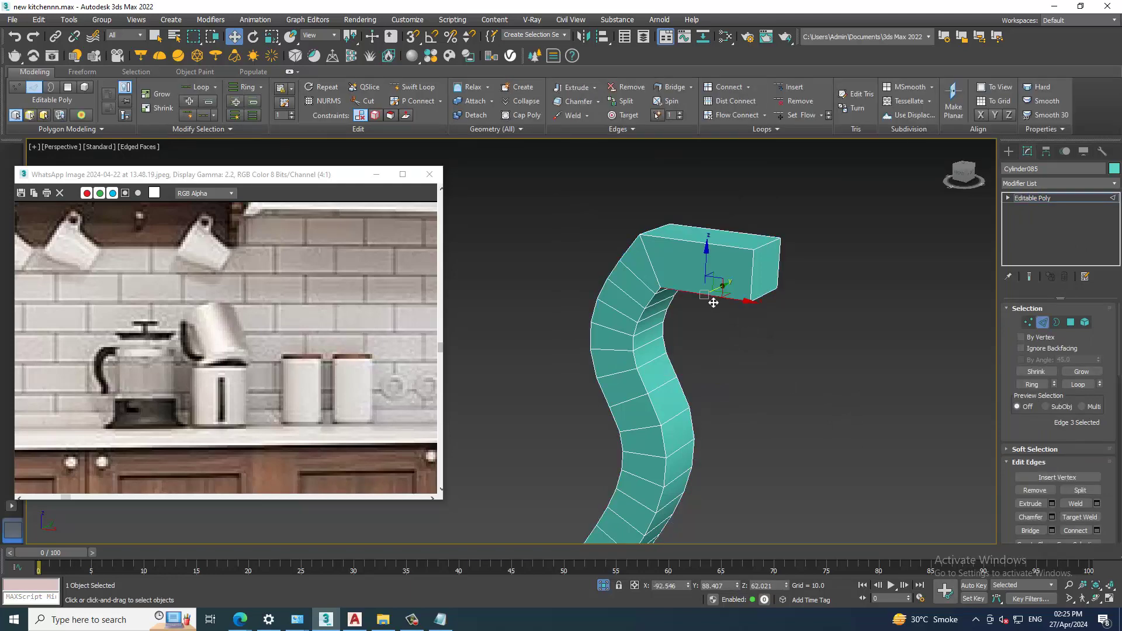
mouse_move(695, 249)
middle_mouse_down("alt")
mouse_move(769, 336)
mouse_move(658, 297)
middle_mouse_up("alt")
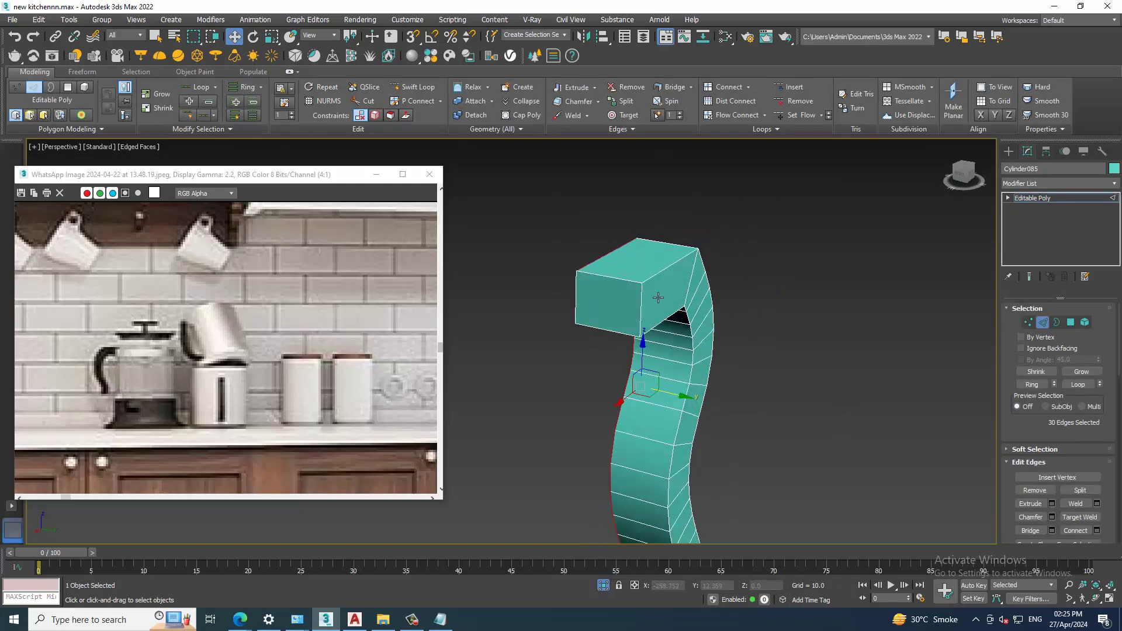
double_click(664, 281, "ctrl")
double_click(666, 326, "ctrl")
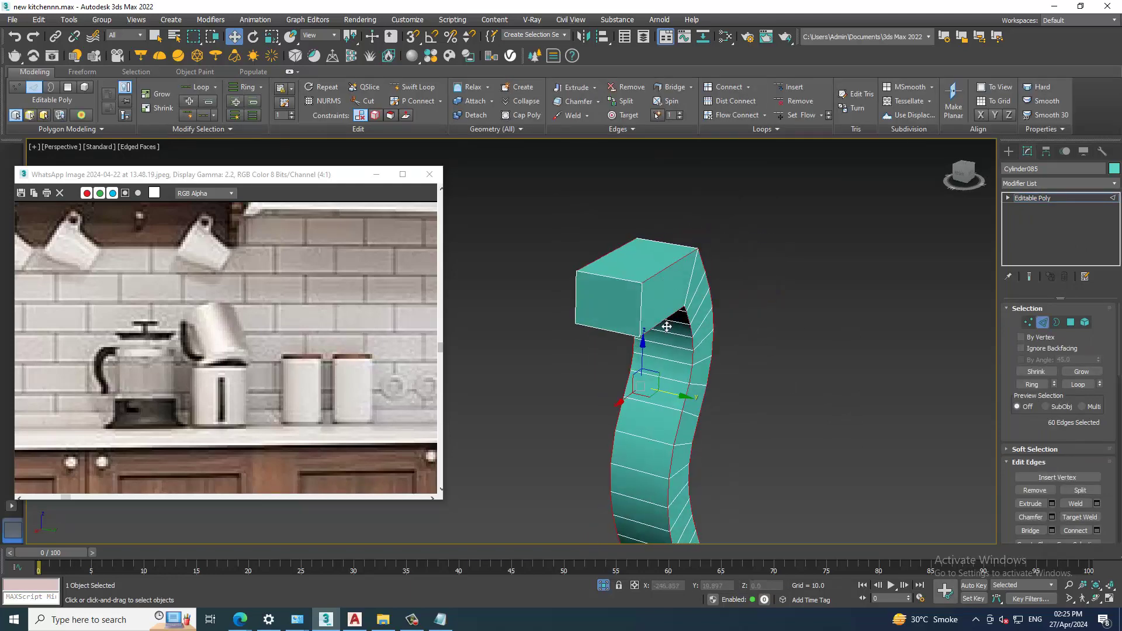
Chamfer the selected edges with amount 0.1 and 2 segments
left_click(1052, 517)
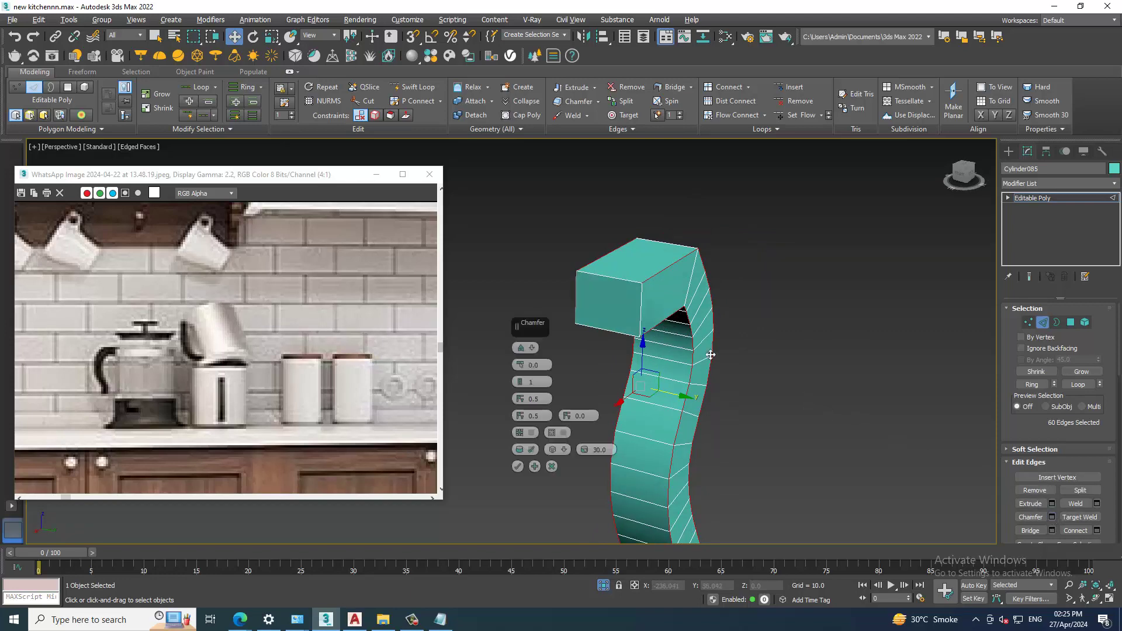
middle_click_drag(710, 354, 777, 358, "alt")
mouse_move(520, 365)
left_mouse_down()
mouse_move(534, 370)
mouse_move(519, 374)
left_mouse_up()
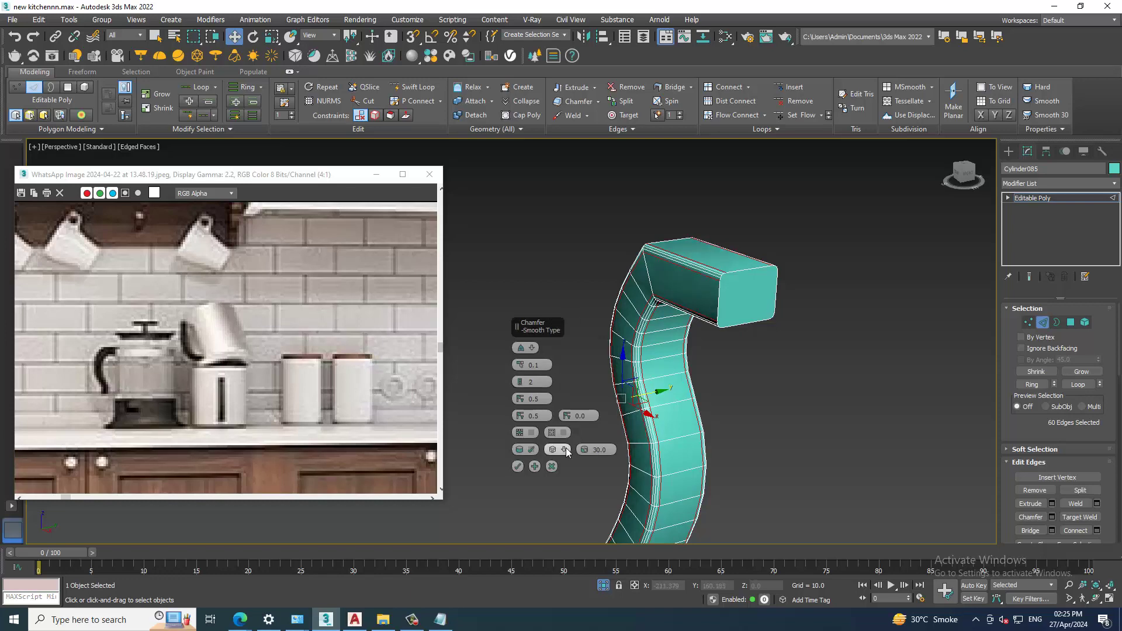
left_click(520, 468)
scroll(782, 405, "down", 3)
middle_click_drag(782, 405, 787, 386, "alt")
End isolation to show the whole kitchen and select the handle's bottom end face
right_click(772, 296)
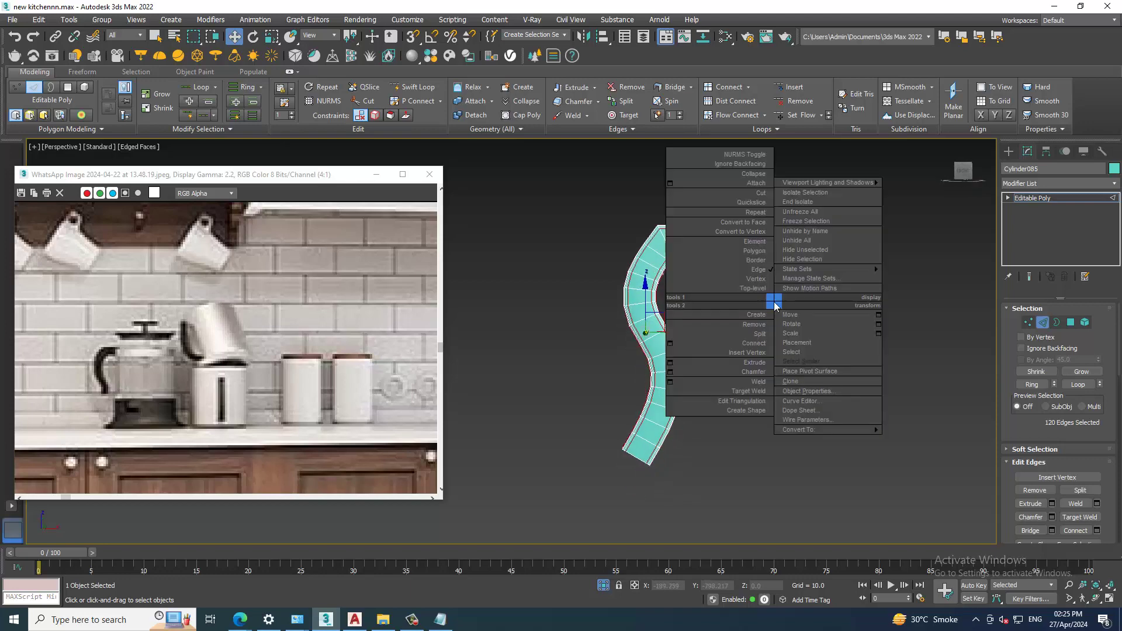
left_click(822, 205)
mouse_move(672, 313)
middle_mouse_down("alt")
mouse_move(734, 288)
mouse_move(704, 346)
mouse_move(774, 281)
middle_mouse_up("alt")
left_click(1071, 322)
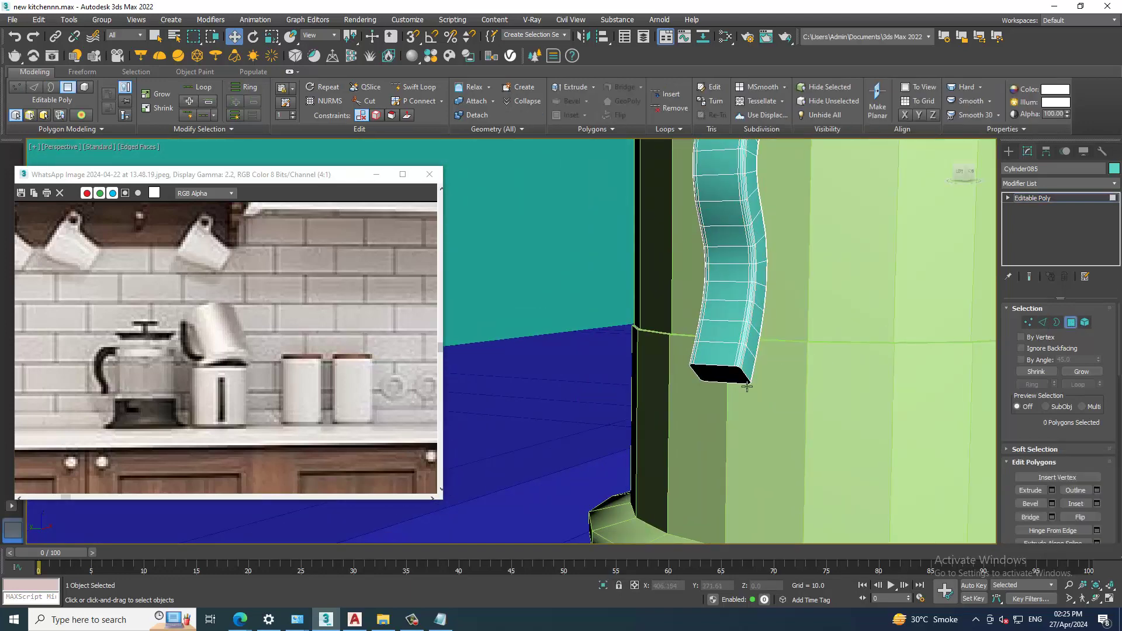
left_click(722, 374)
key("q")
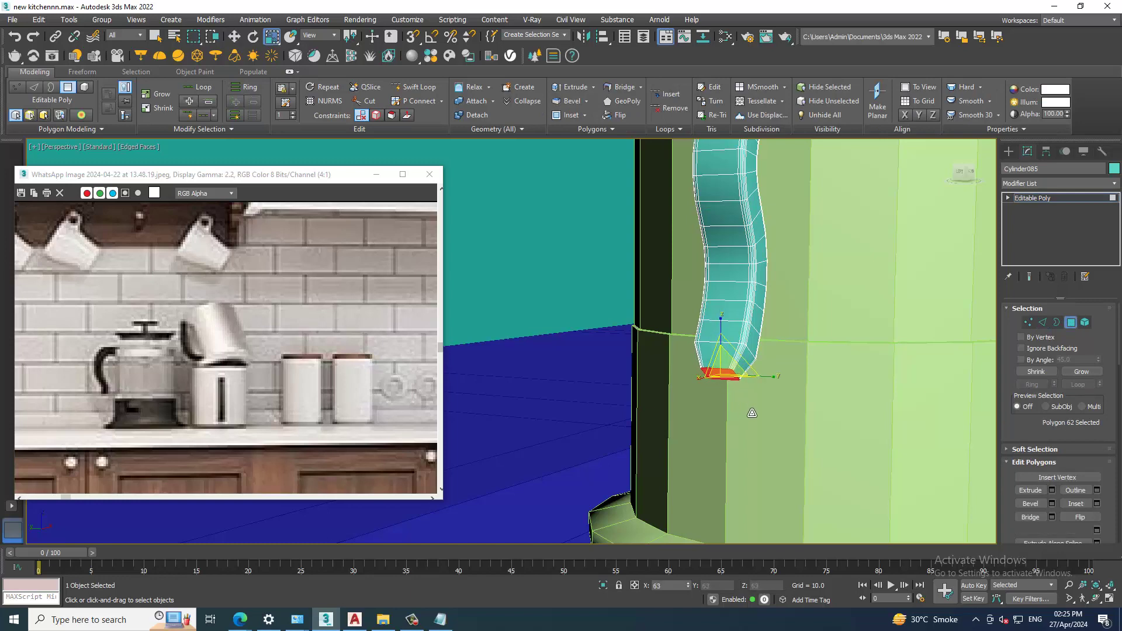
Scale the edge loop near the handle's bottom down to about 83%
scroll(757, 412, "up", 2)
key("2")
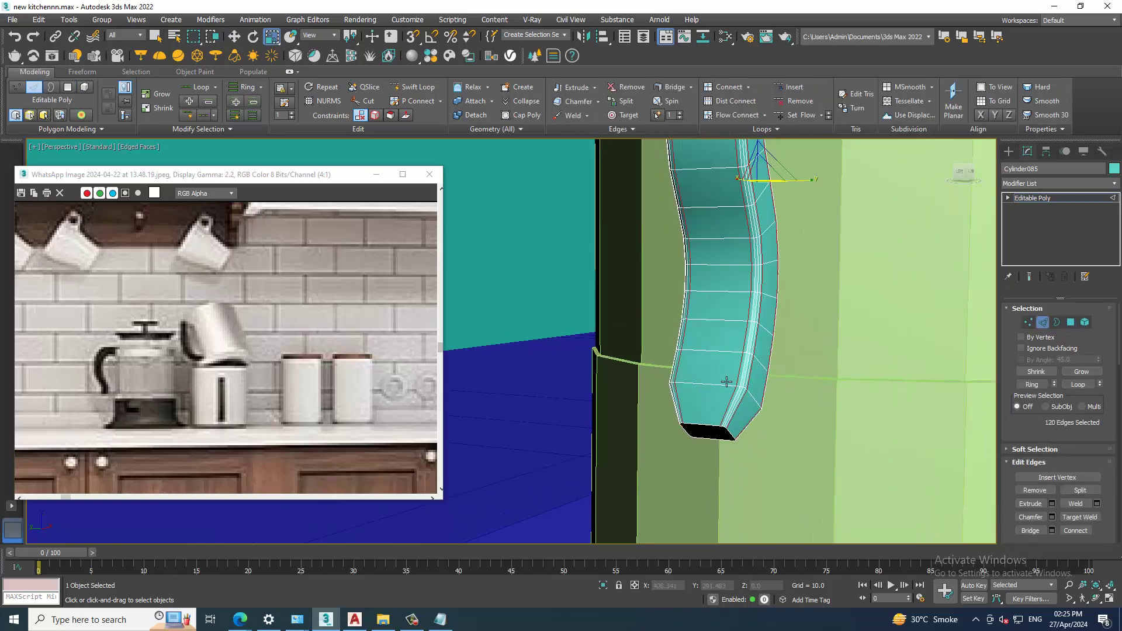
double_click(714, 389)
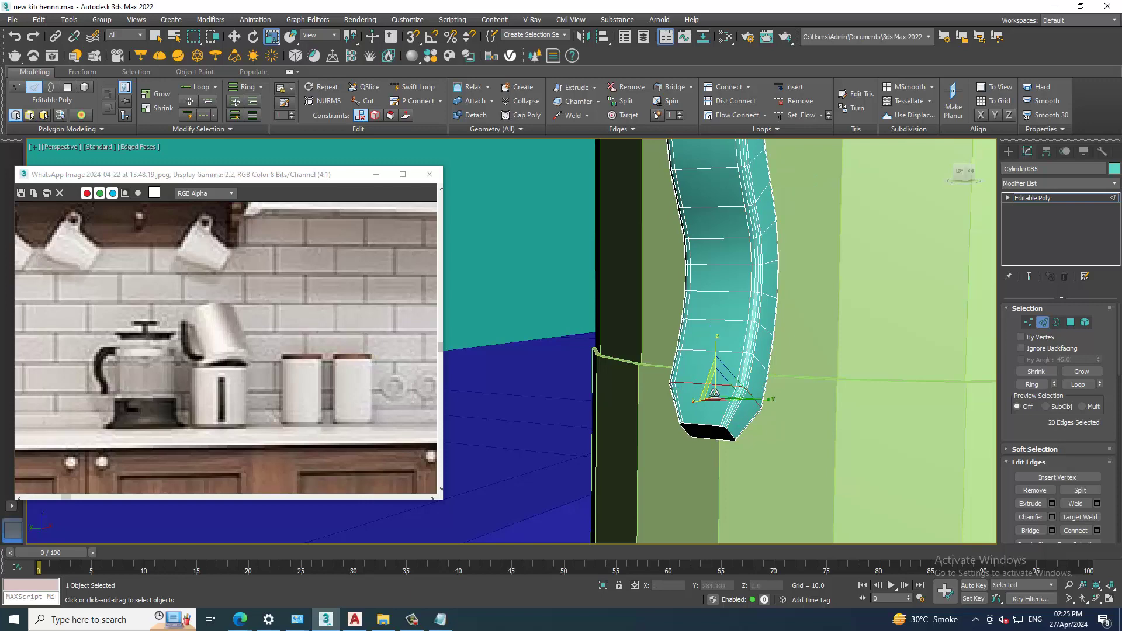
left_click_drag(729, 409, 735, 414)
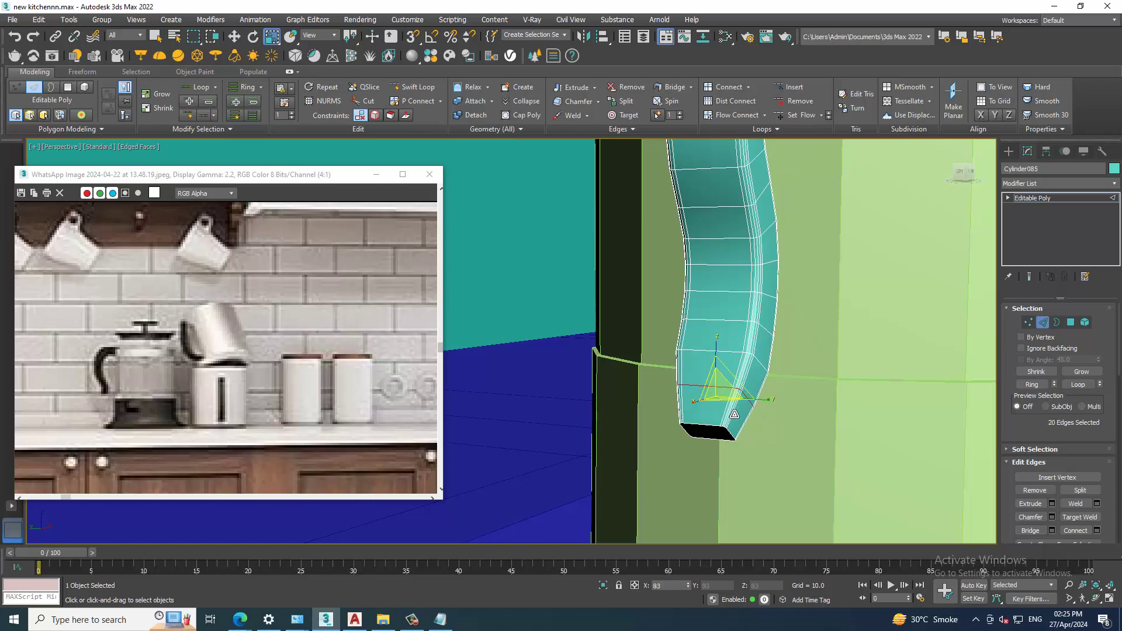
scroll(736, 412, "down", 5)
mouse_move(834, 298)
middle_mouse_down("alt")
mouse_move(710, 366)
mouse_move(720, 375)
middle_mouse_up("alt")
Select the kettle with its lid and handle and slide it along the counter
left_click(1071, 199)
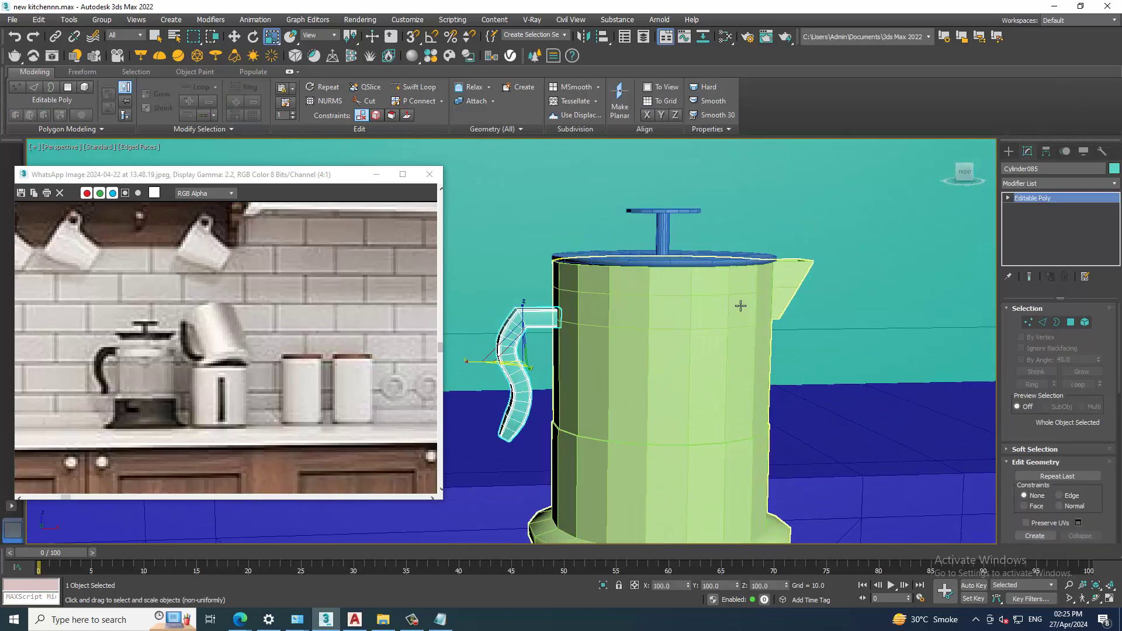
scroll(741, 305, "down", 5)
mouse_move(661, 491)
middle_mouse_down("alt")
mouse_move(675, 311)
mouse_move(719, 327)
middle_mouse_up("alt")
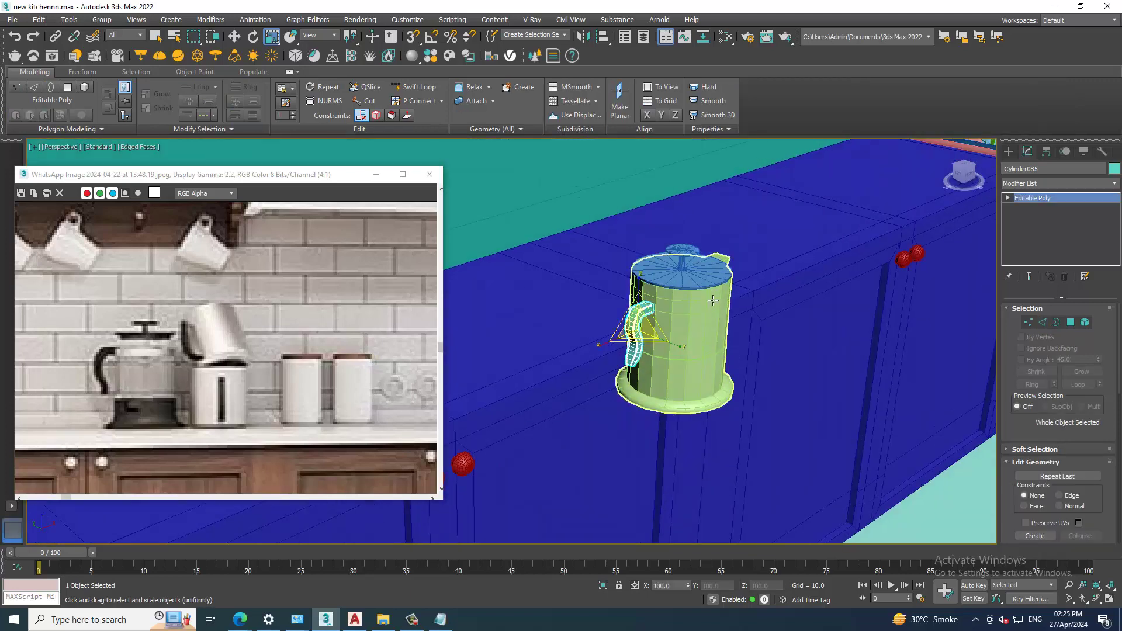
scroll(719, 328, "up", 3)
left_click(660, 239, "ctrl")
key("w")
mouse_move(833, 337)
middle_mouse_down("alt")
mouse_move(780, 305)
mouse_move(733, 309)
middle_mouse_up("alt")
scroll(795, 315, "down", 5)
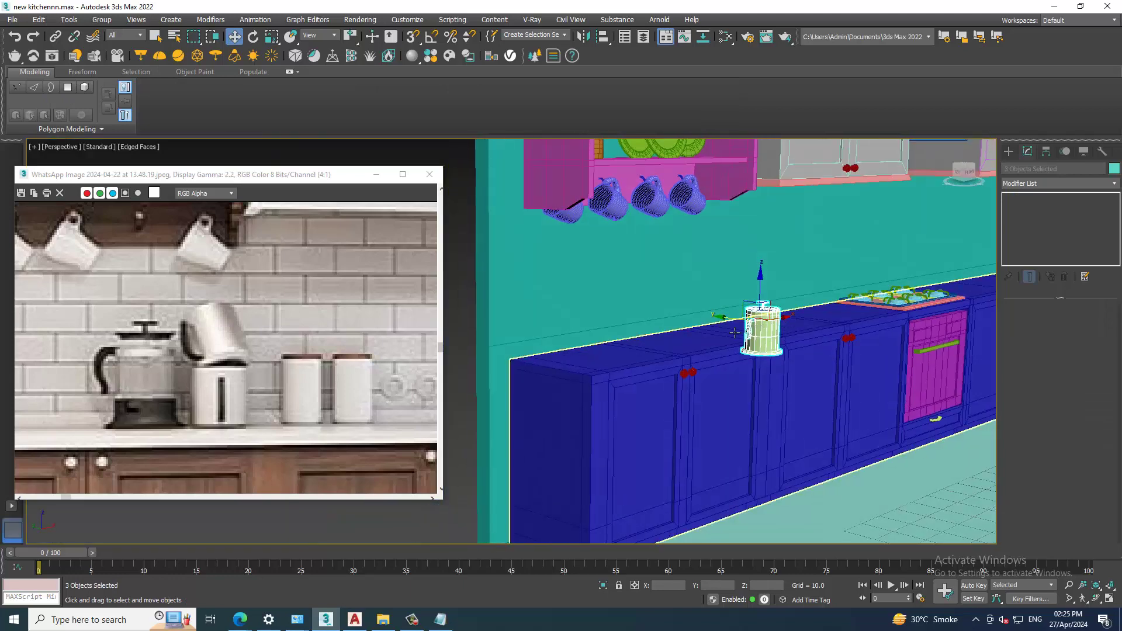
left_click_drag(731, 310, 649, 305)
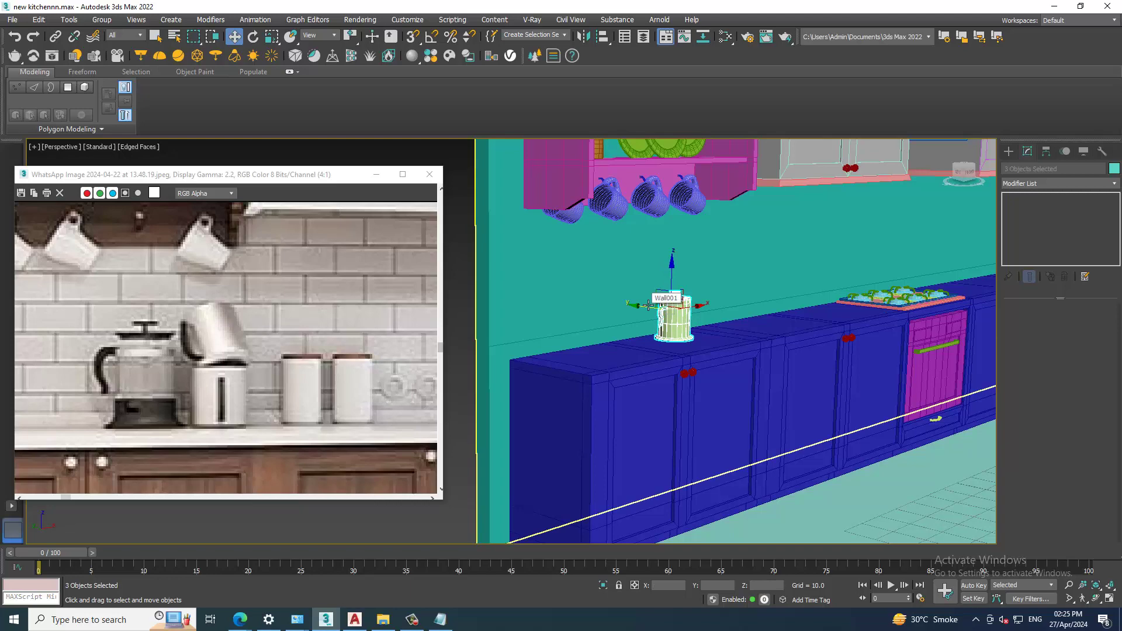
Nudge the kettle into place below the hanging mugs and select its body
mouse_move(649, 305)
middle_mouse_down("alt")
mouse_move(672, 316)
mouse_move(612, 368)
middle_mouse_up("alt")
scroll(672, 316, "up", 3)
scroll(612, 368, "up", 2)
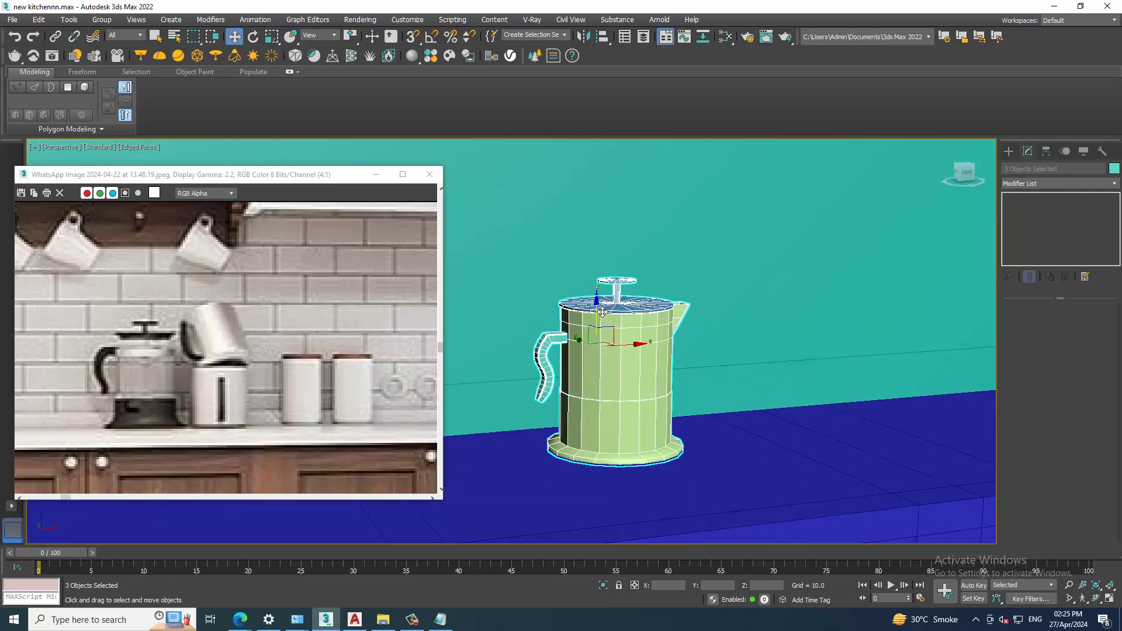
middle_click_drag(602, 312, 639, 361, "alt")
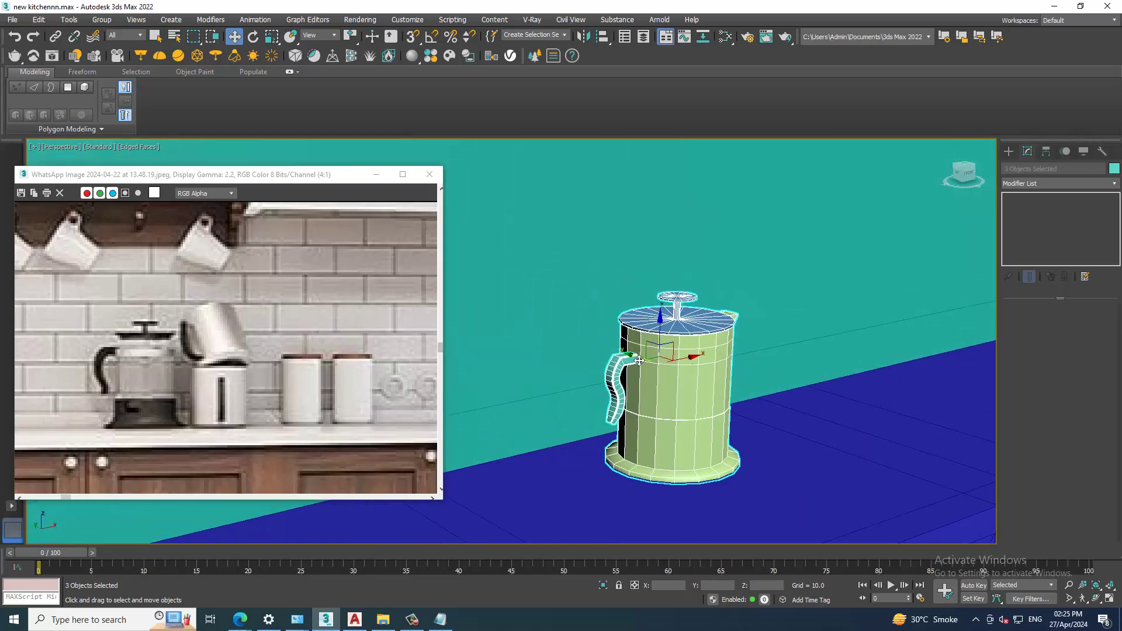
left_click_drag(639, 360, 632, 359)
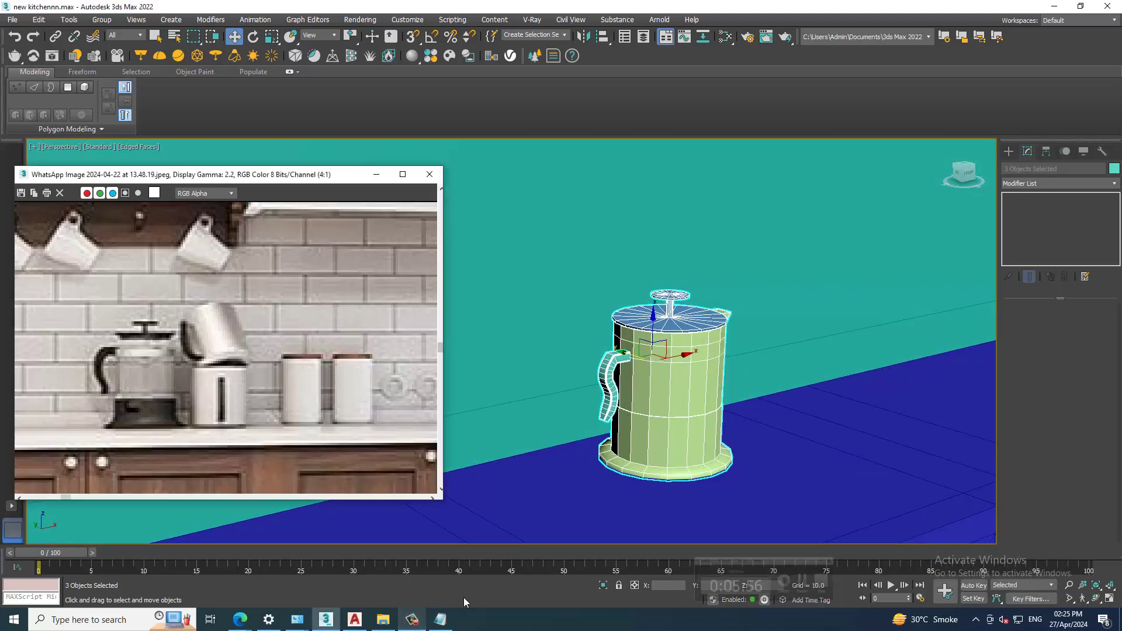
scroll(802, 368, "down", 2)
scroll(689, 374, "down", 3)
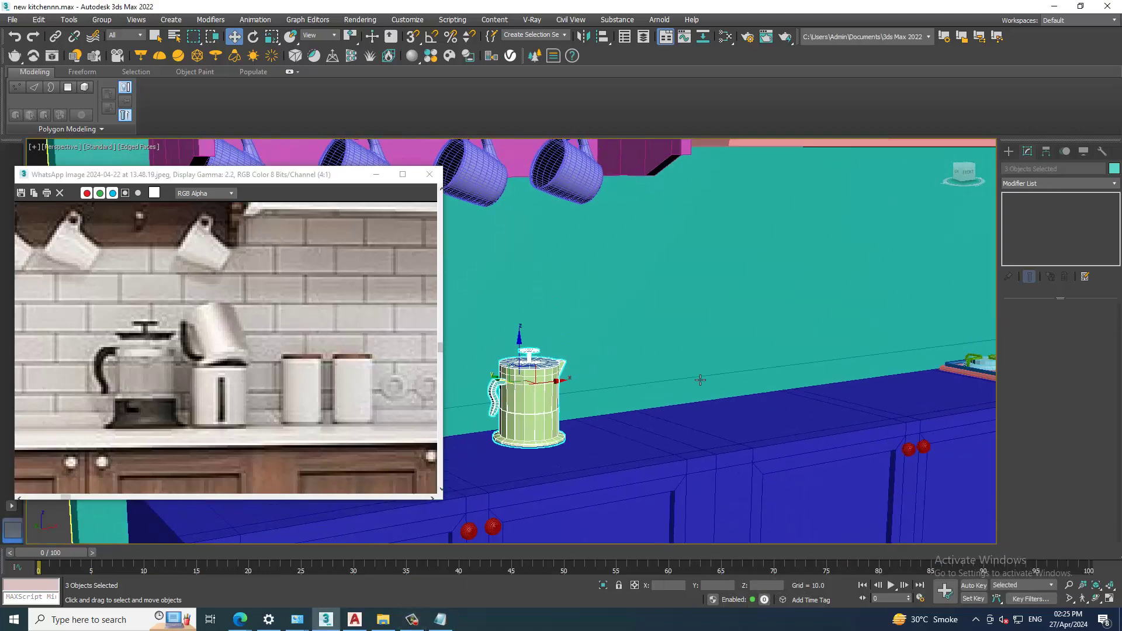
middle_click_drag(700, 380, 699, 388, "alt")
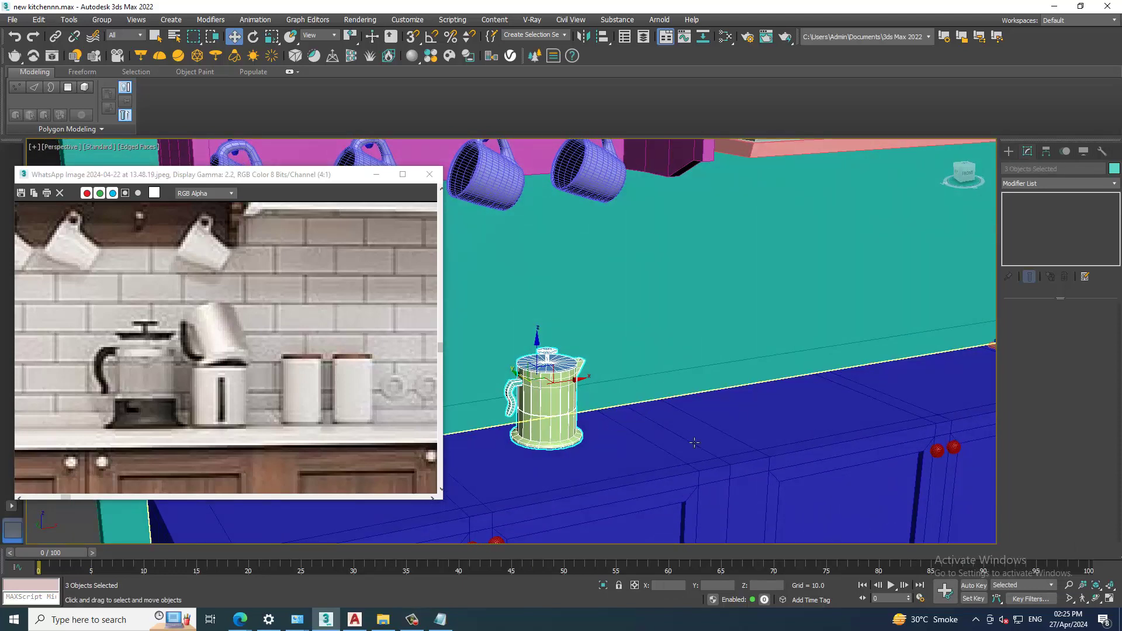
left_click(560, 419)
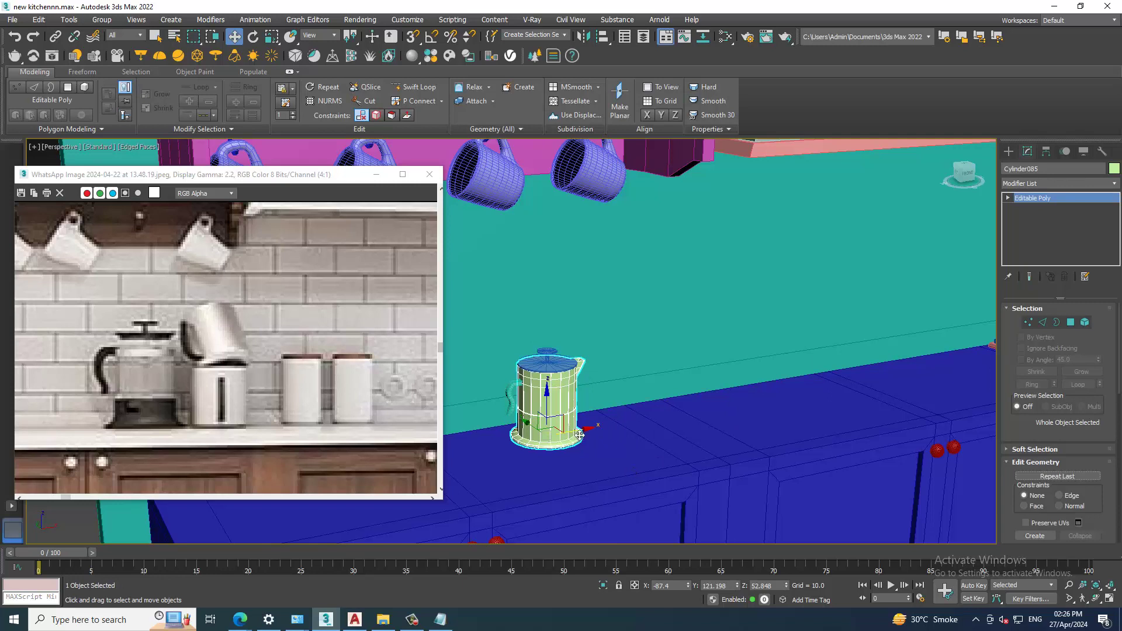
Add the lid and handle to the kettle body selection
left_click(1009, 152)
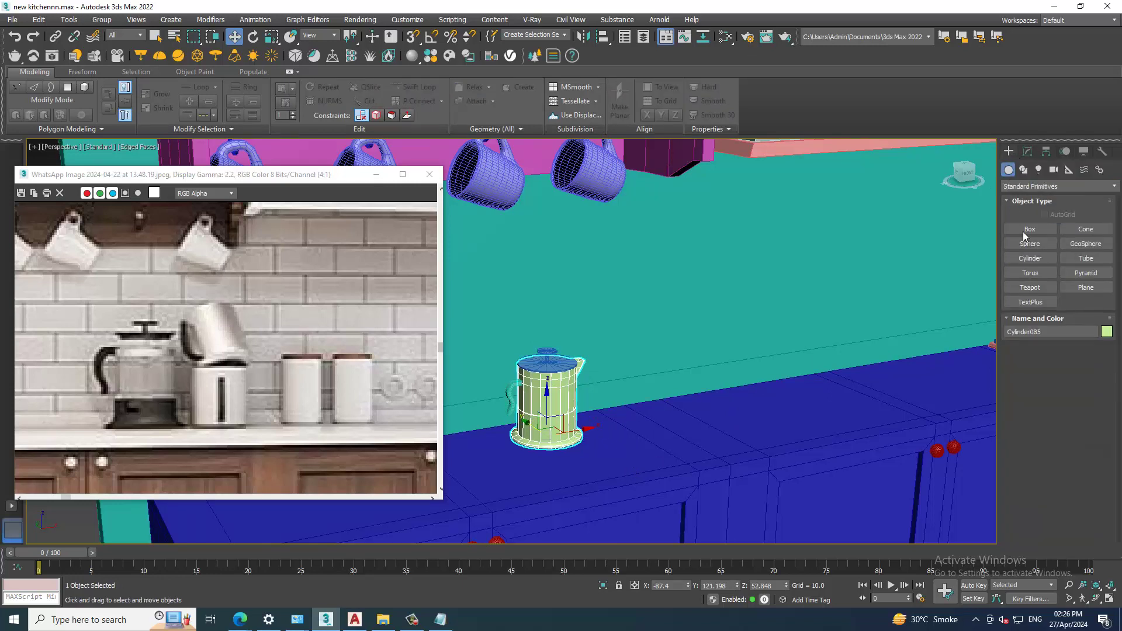
scroll(602, 392, "down", 3)
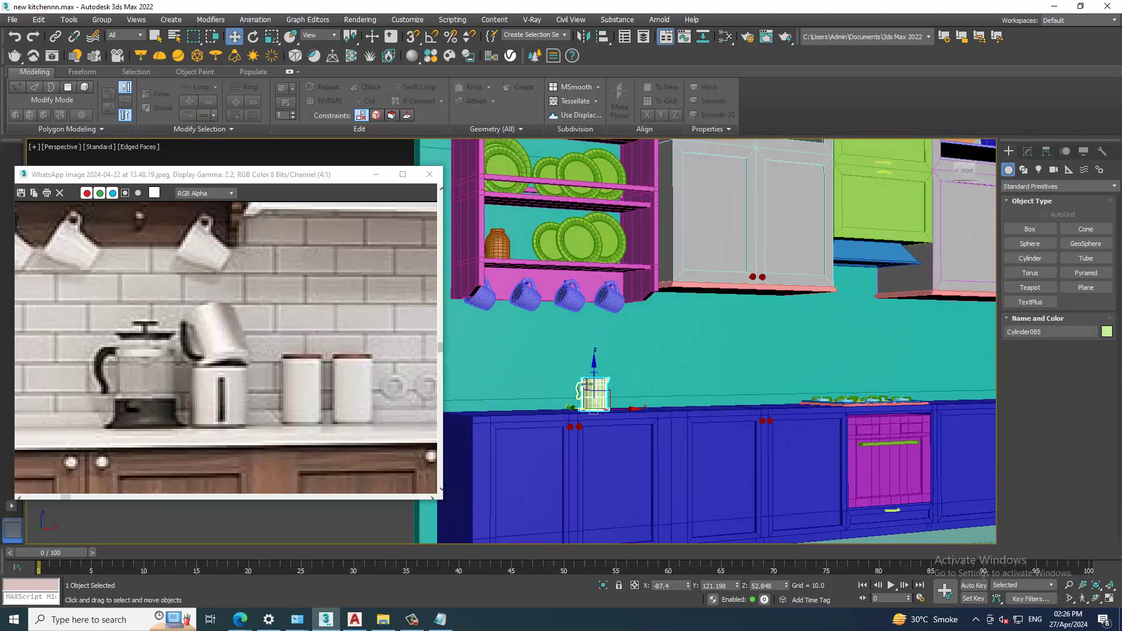
scroll(602, 392, "up", 3)
scroll(604, 386, "up", 3)
left_click(633, 360, "ctrl")
left_click(561, 426, "ctrl")
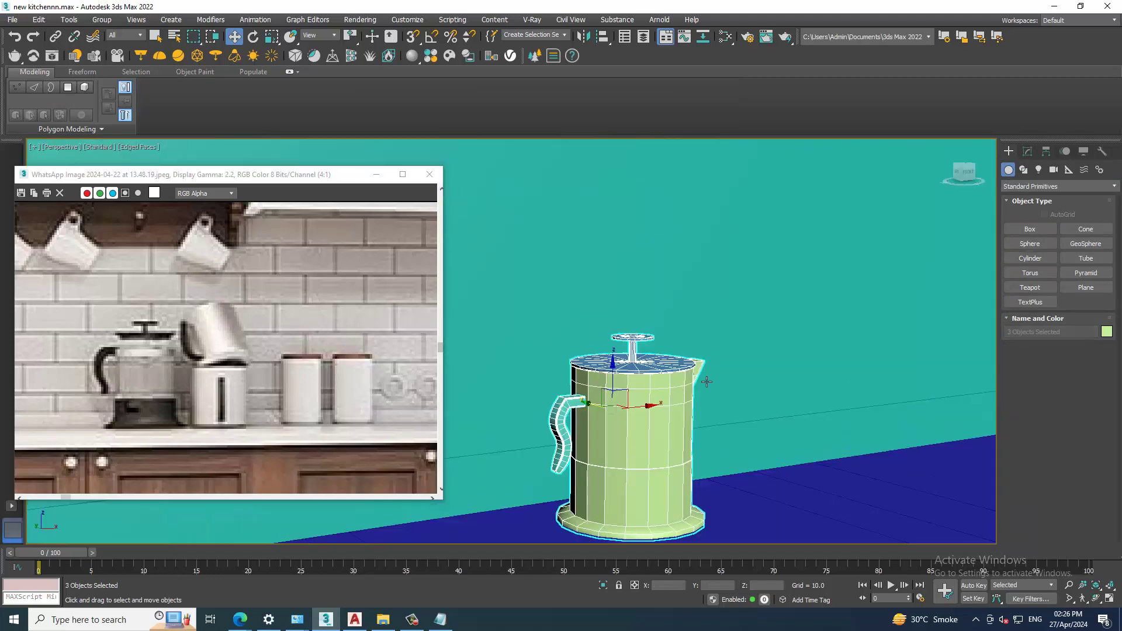
Scale the three-object kettle group up uniformly and raise it to Z 1.42
key("r")
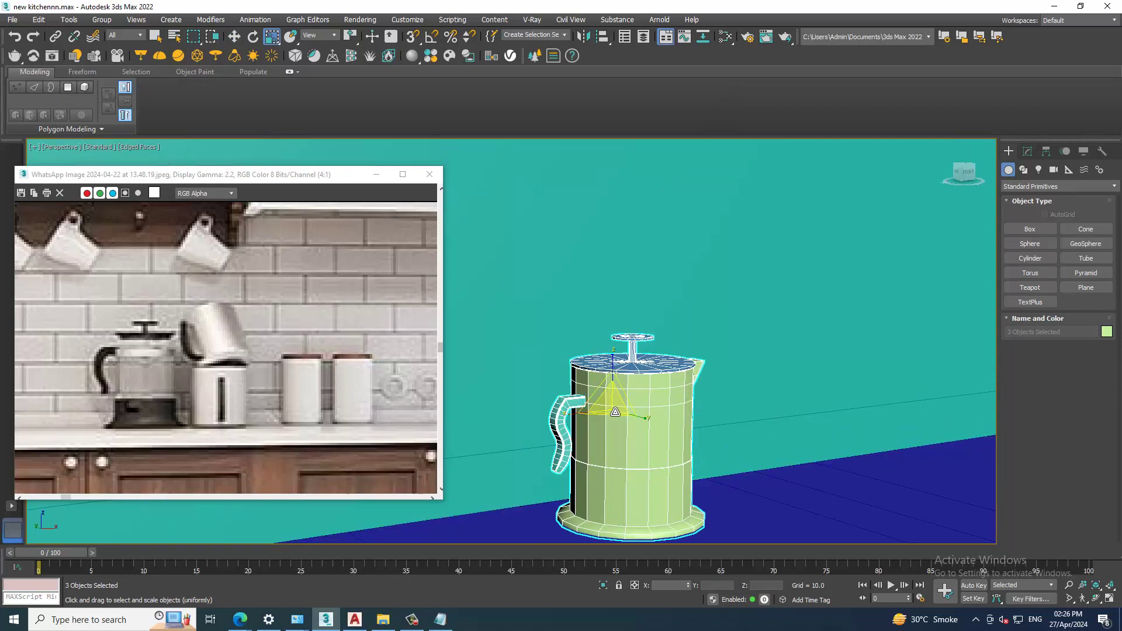
left_click_drag(610, 411, 607, 403)
key("w")
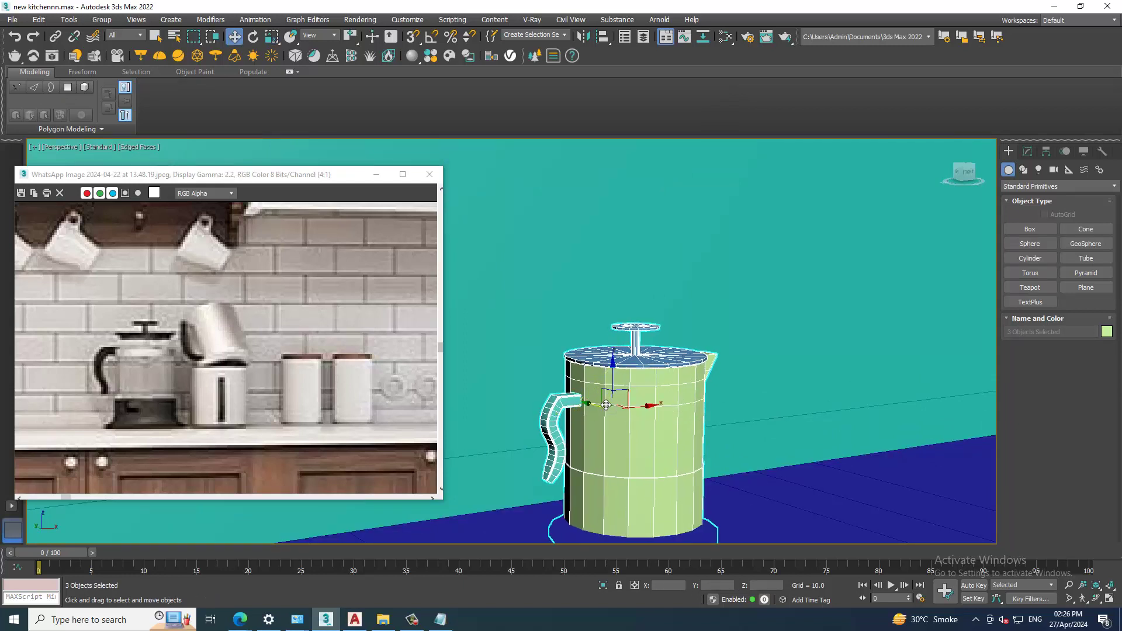
middle_click_drag(655, 426, 688, 403)
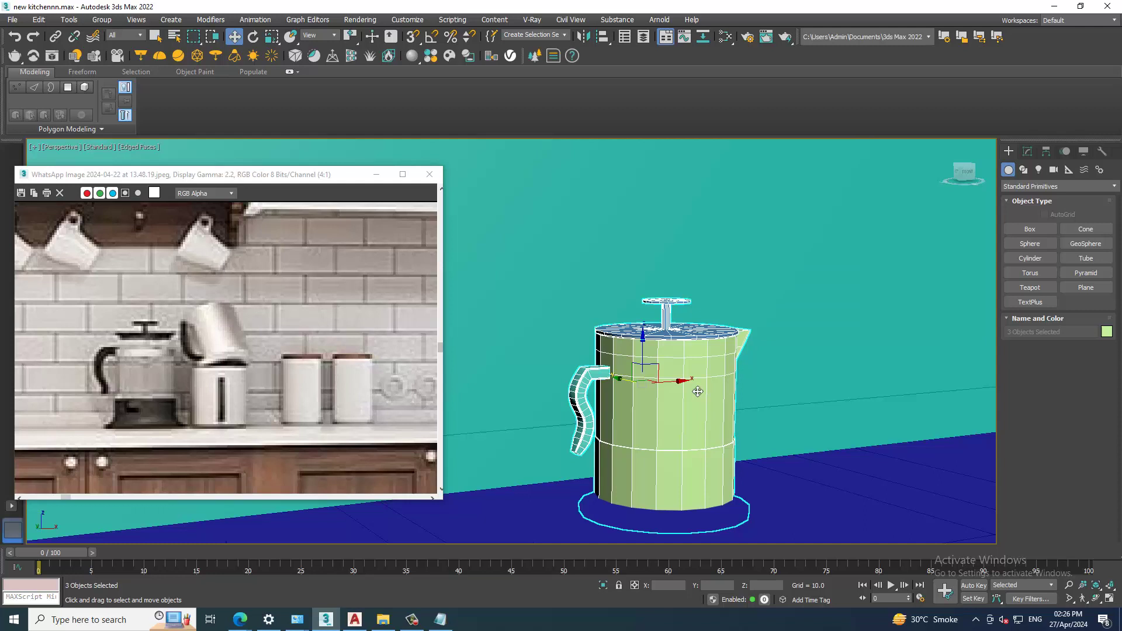
middle_click_drag(648, 388, 643, 388, "alt")
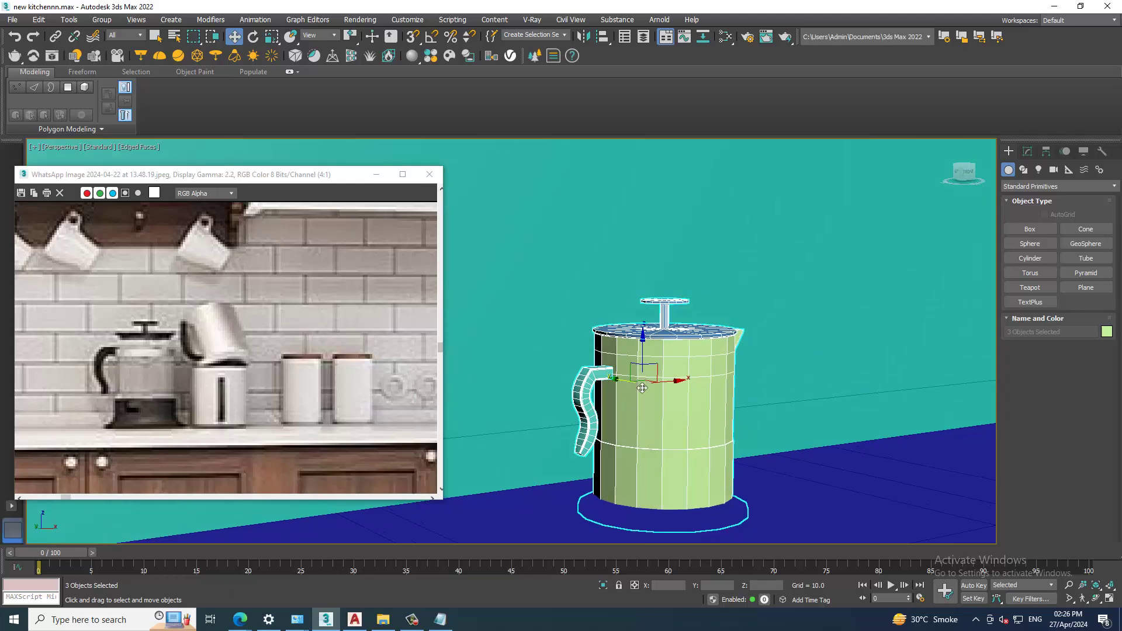
left_click_drag(645, 347, 679, 330)
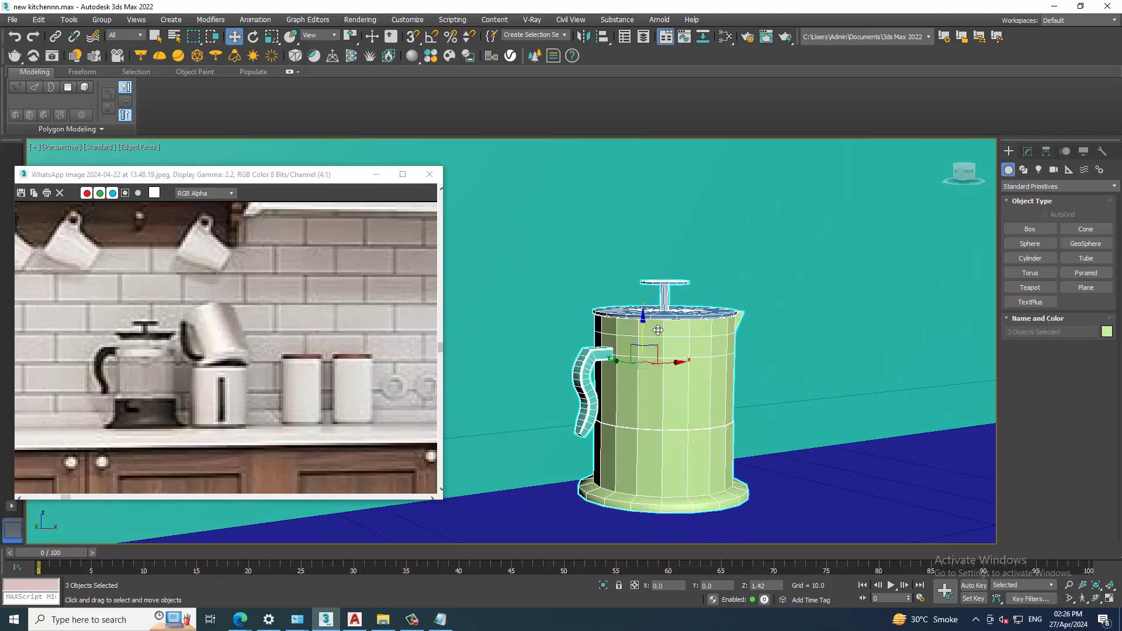
Draw a cylinder standing on the counter beside the kettle, with AutoGrid enabled
middle_click_drag(678, 330, 779, 333, "alt")
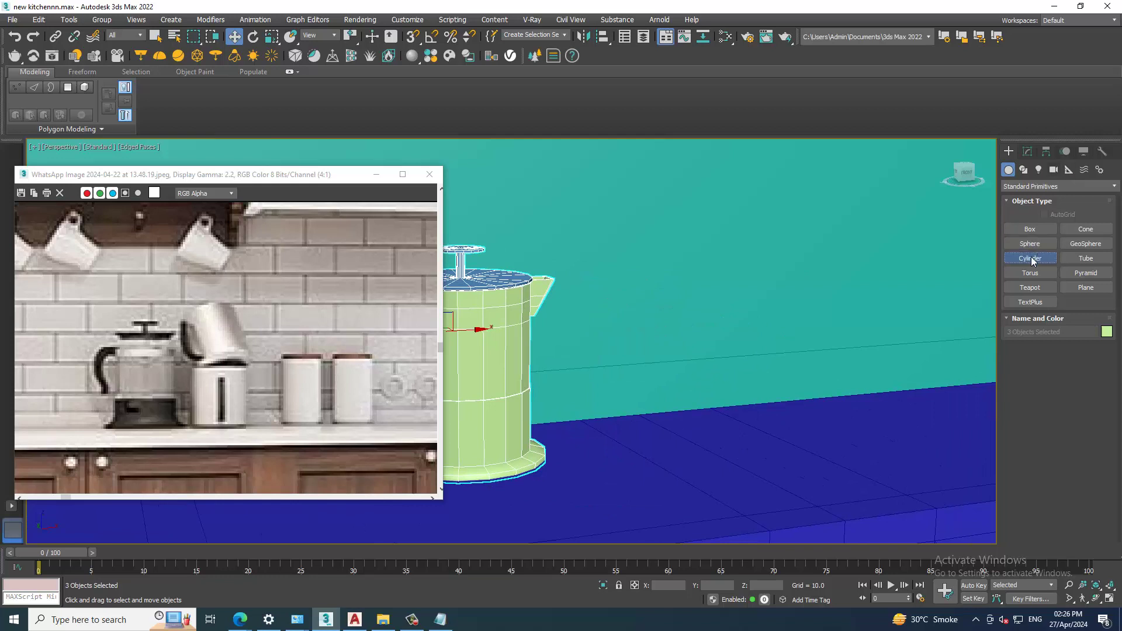
left_click(1031, 258)
left_click_drag(659, 453, 691, 475)
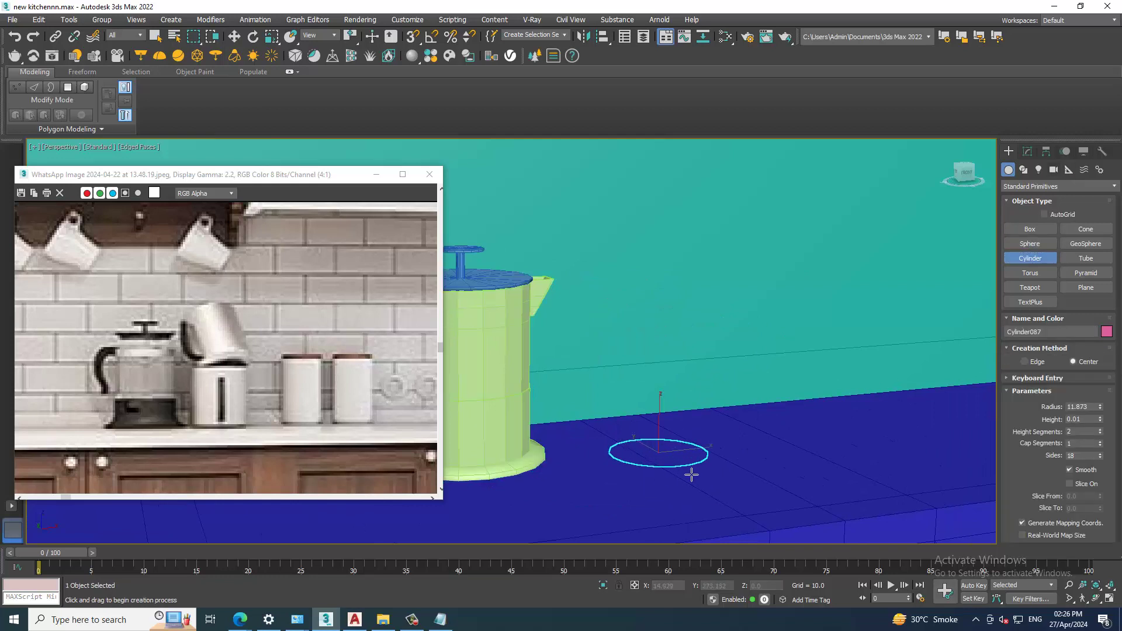
right_click(692, 474)
left_click(1046, 215)
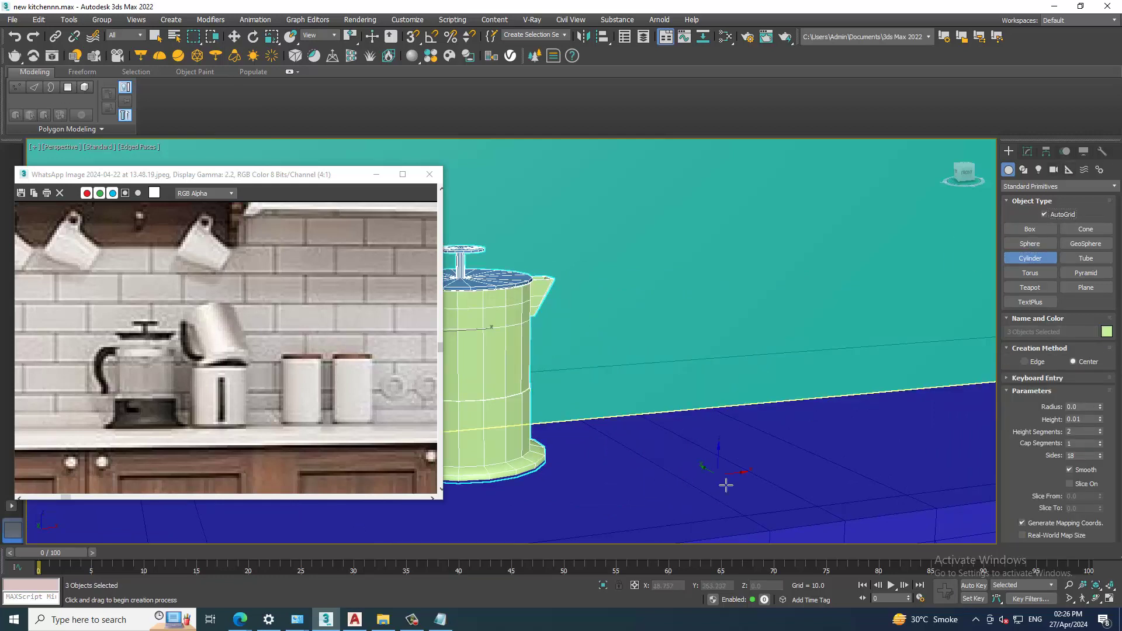
left_click_drag(664, 458, 692, 478)
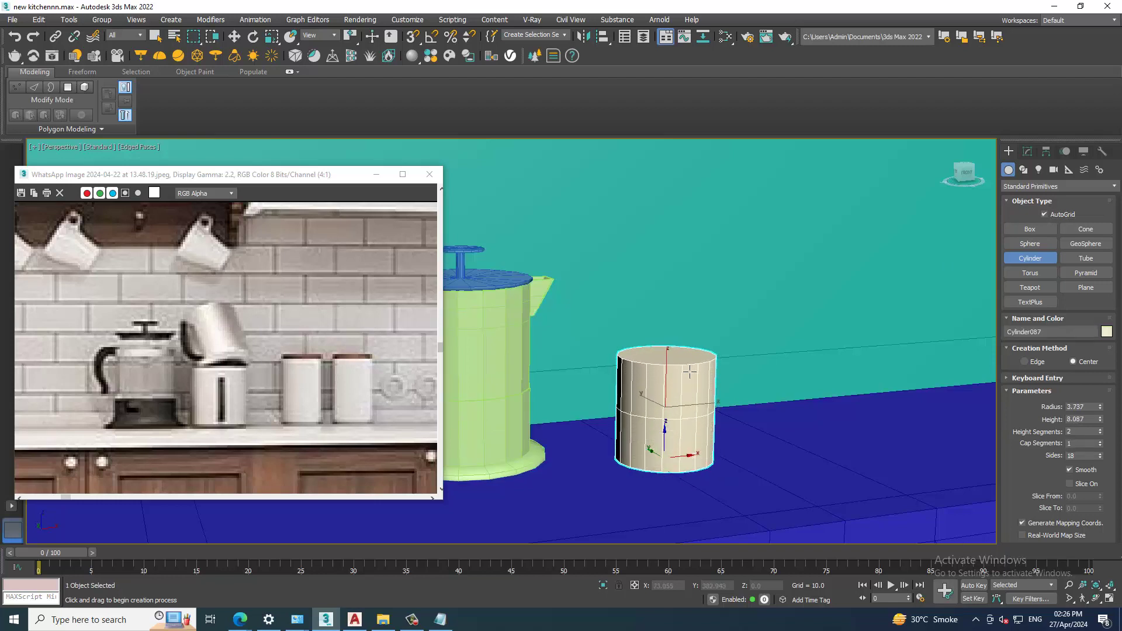
left_click(690, 372)
key("w")
Set the cylinder's radius to 3.326 and convert it to Editable Poly
left_click(1030, 153)
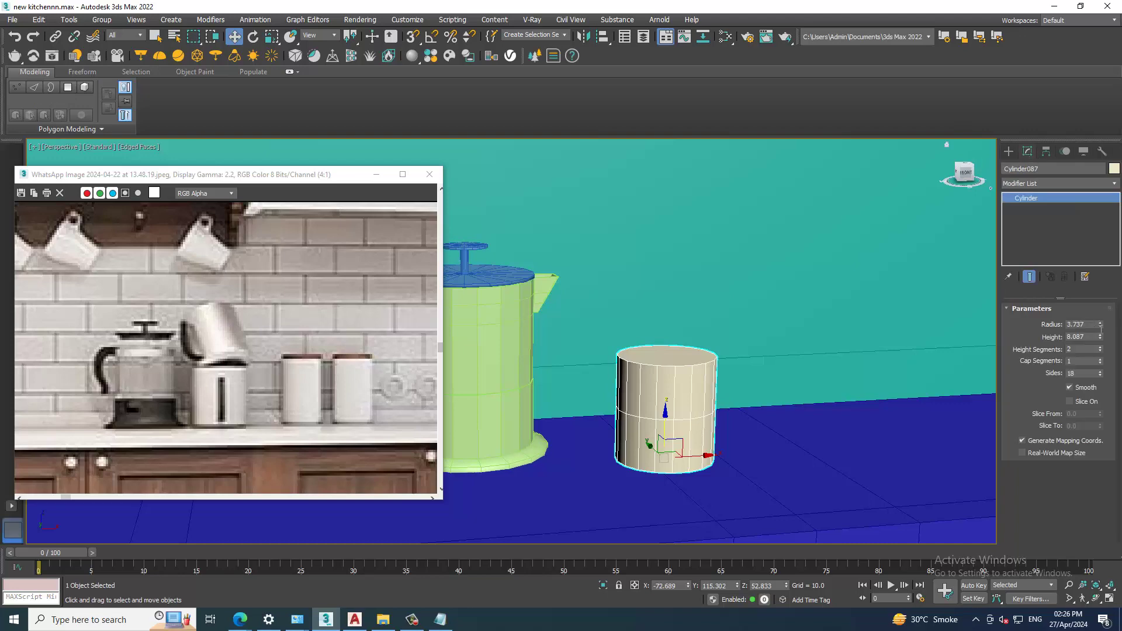
left_click_drag(1099, 329, 1099, 345)
scroll(653, 358, "up", 1)
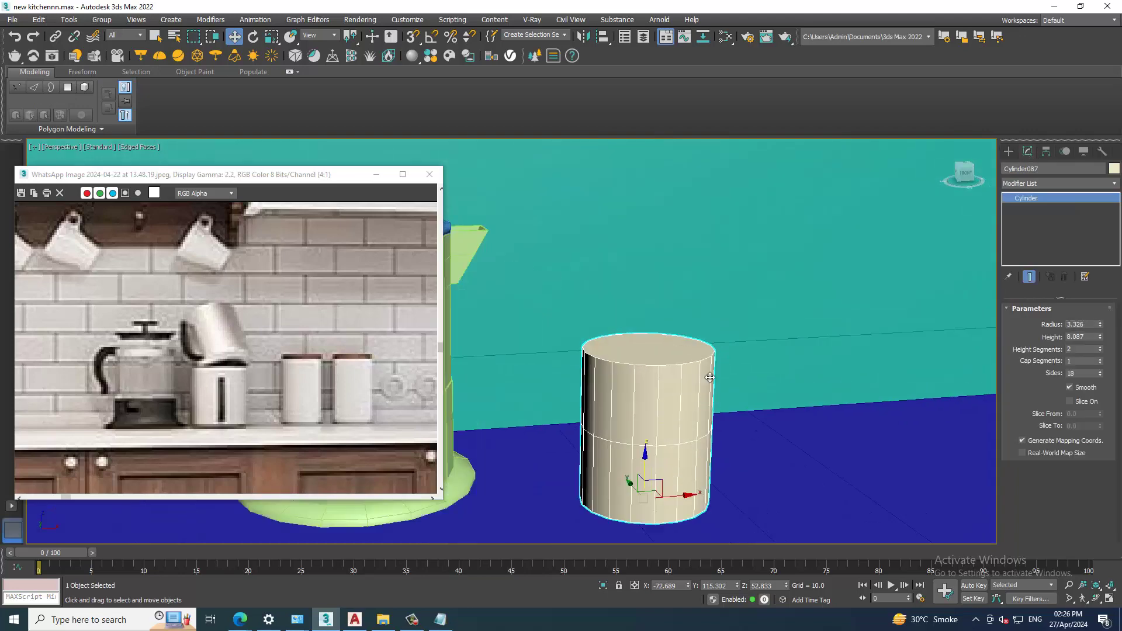
scroll(652, 358, "up", 3)
right_click(652, 358)
left_click(800, 479)
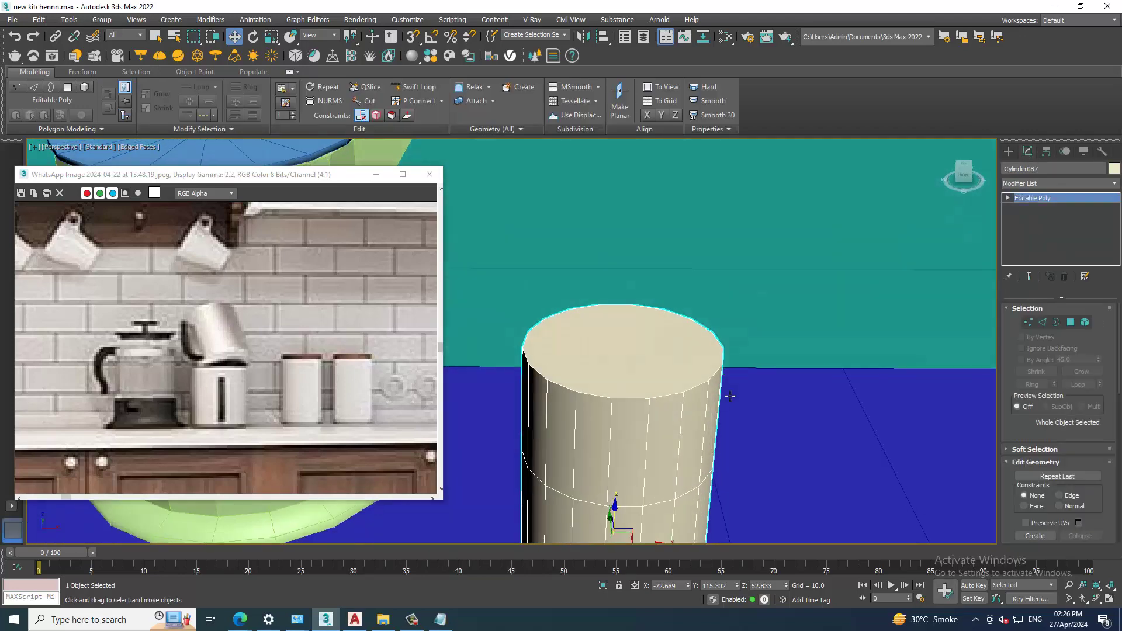
Delete the cylinder's top cap polygon to open its top
key("4")
left_click(672, 343)
key("Delete")
scroll(660, 345, "down", 5)
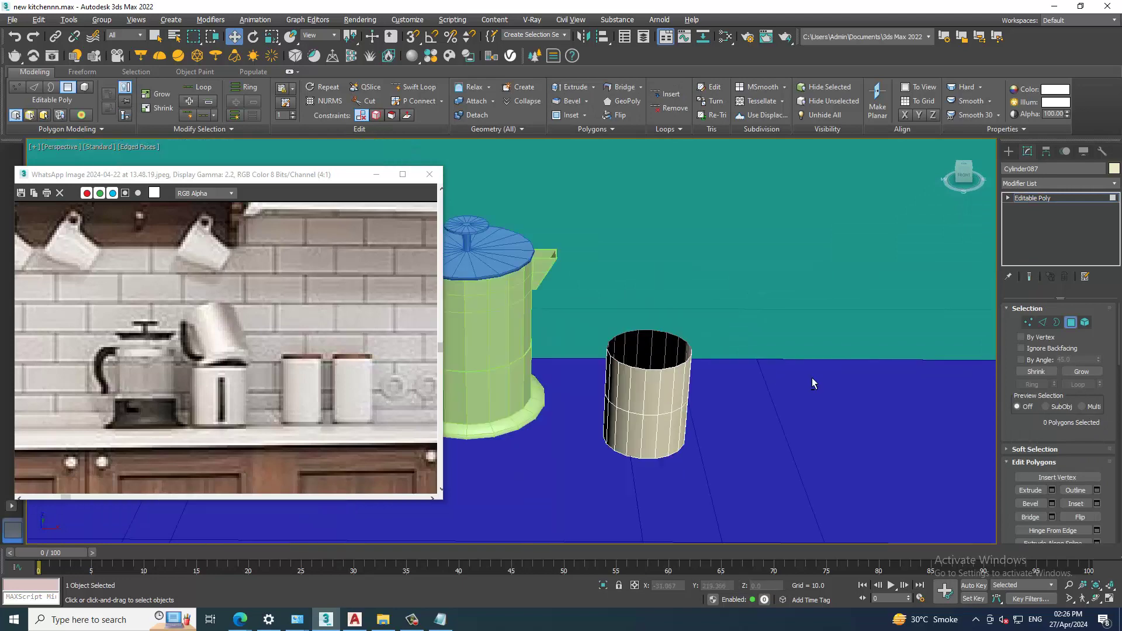
Apply a Shell modifier (0.17 outer amount) and show all four viewports
left_click(1062, 197)
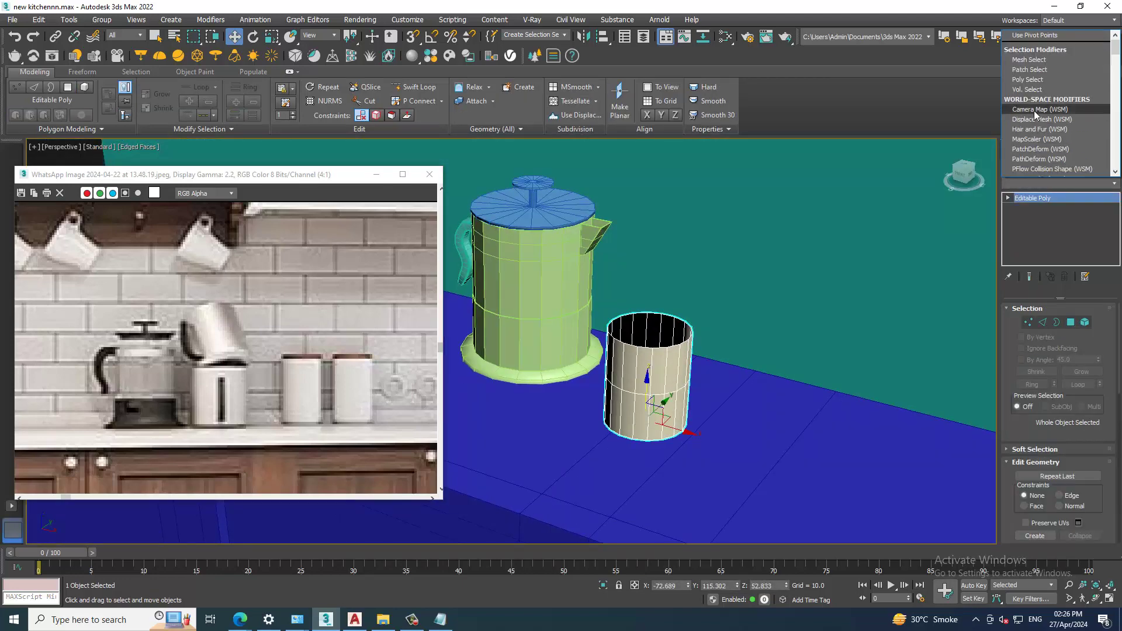
scroll(1029, 105, "down", 5)
type("sh")
key("Return")
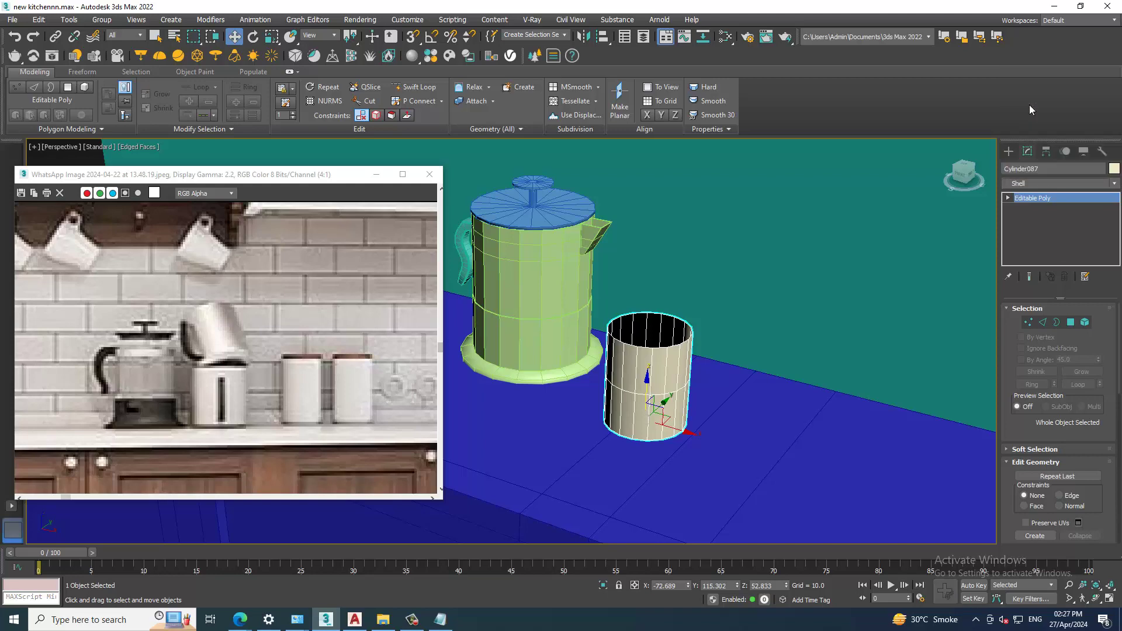
middle_click_drag(689, 285, 717, 378, "alt")
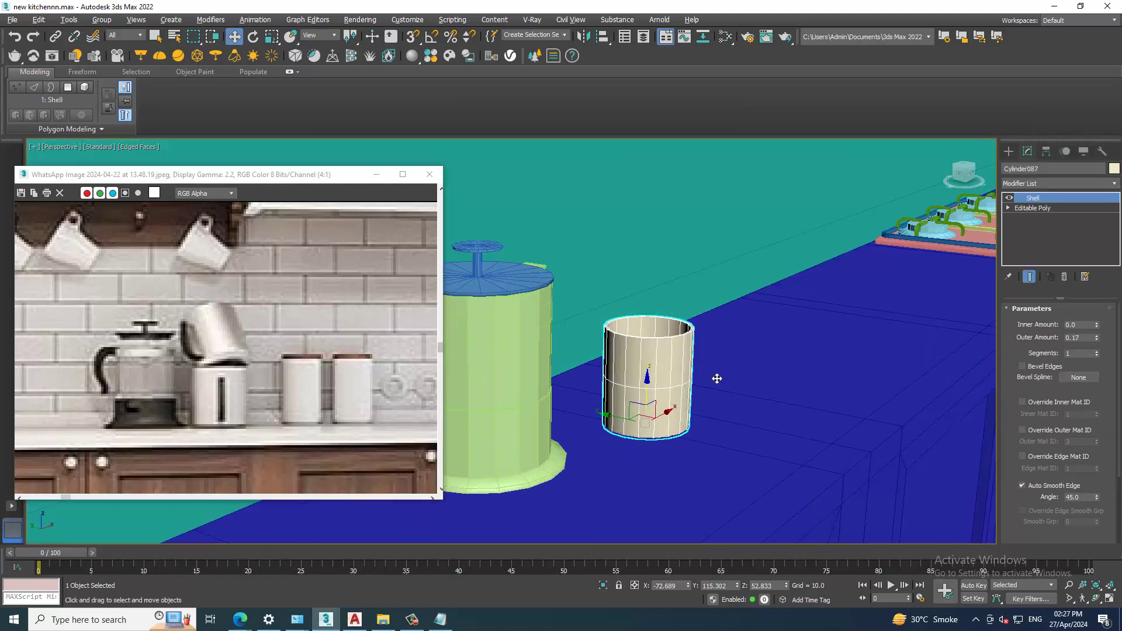
scroll(736, 363, "up", 3)
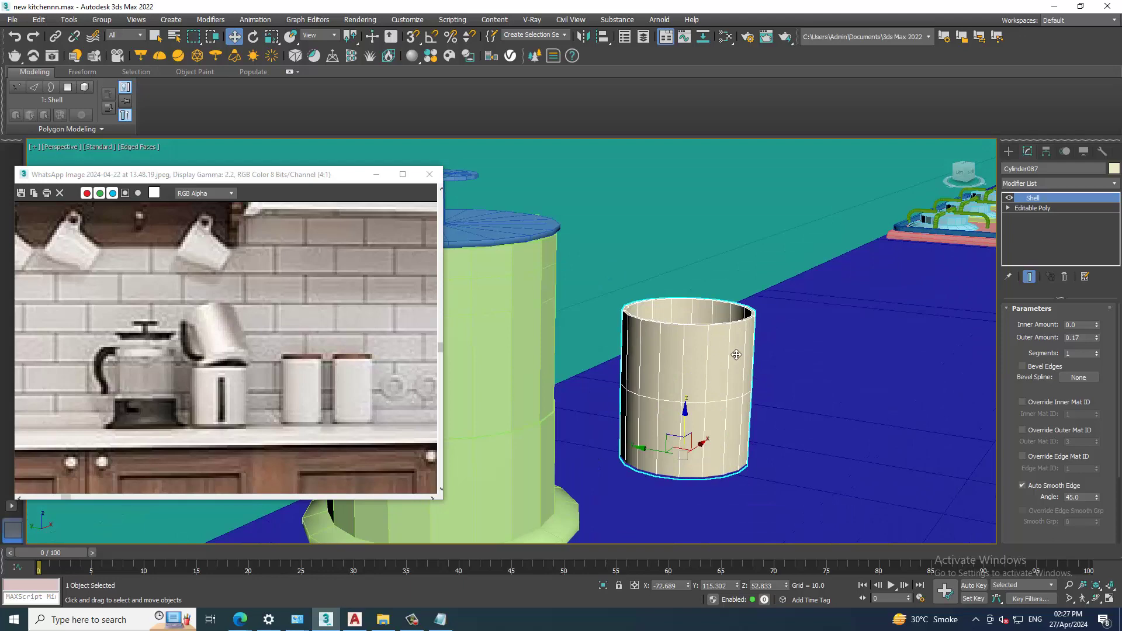
key("alt+w")
Draw a handle line spline beside the cylinder in the maximized left view
middle_click(479, 444)
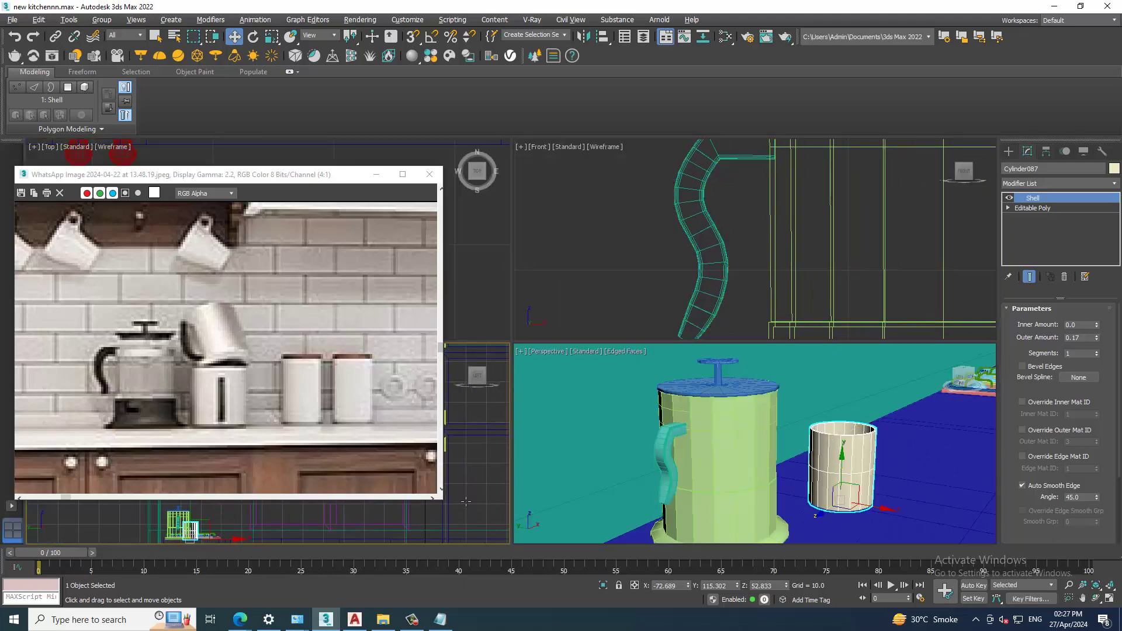
key("alt+w")
middle_click_drag(625, 376, 637, 348)
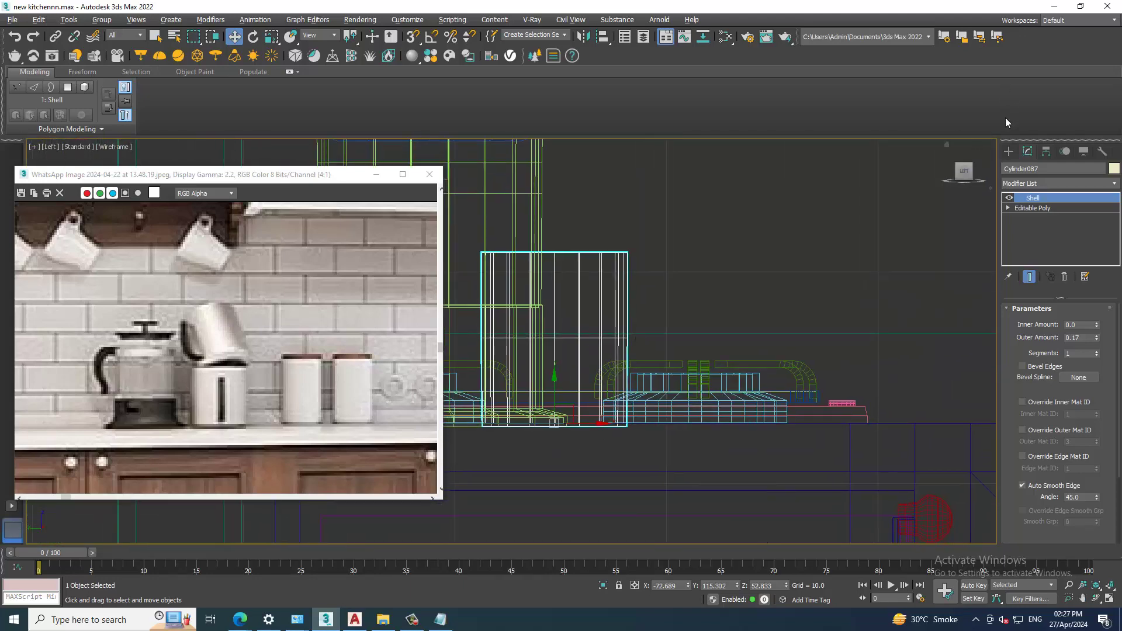
left_click(1010, 151)
left_click(1023, 169)
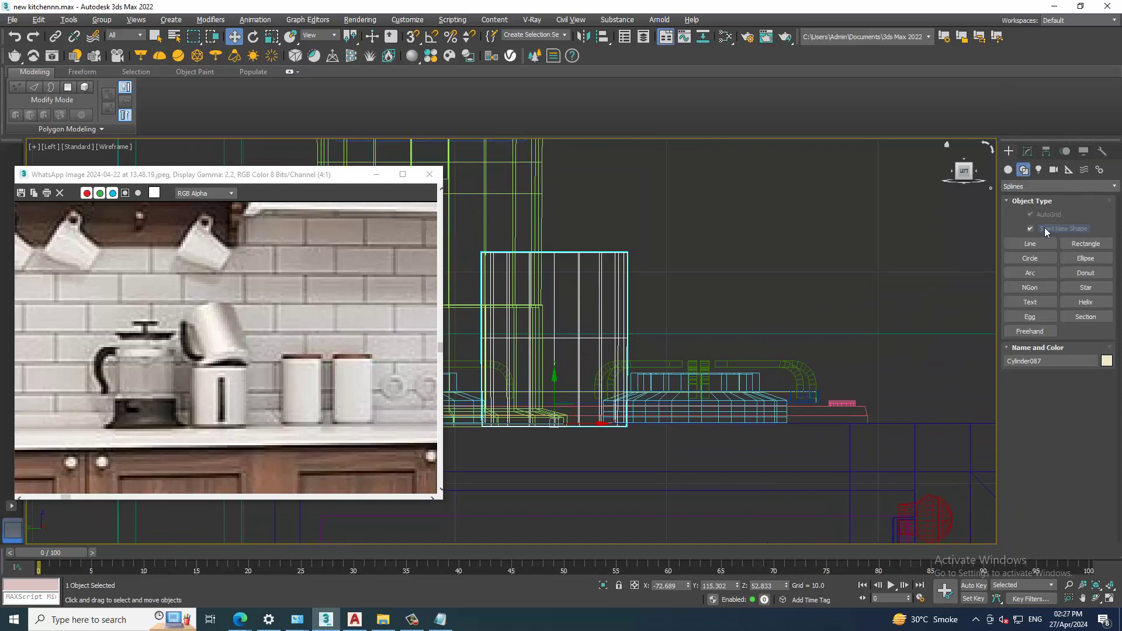
left_click(1046, 246)
scroll(640, 288, "up", 3)
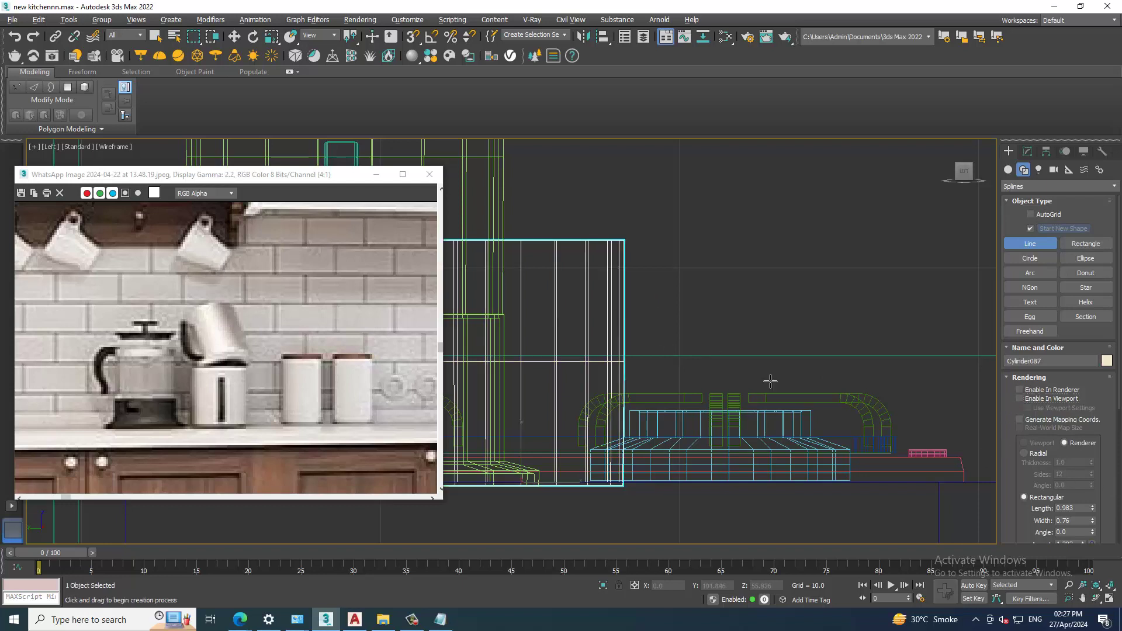
left_click(632, 321)
left_click(662, 315)
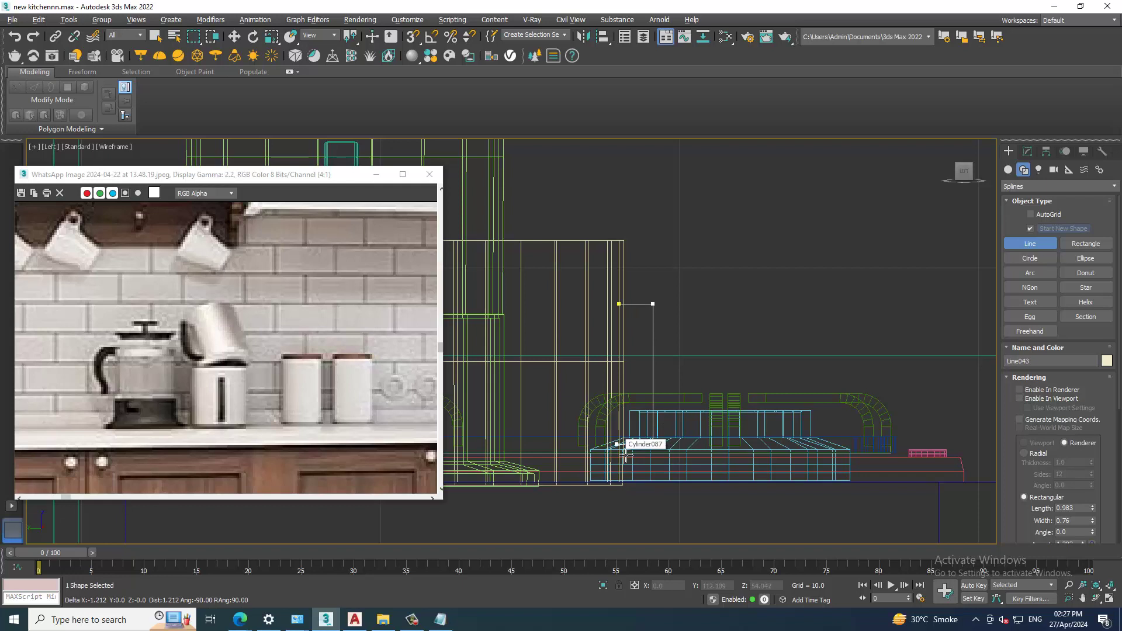
right_click(626, 454)
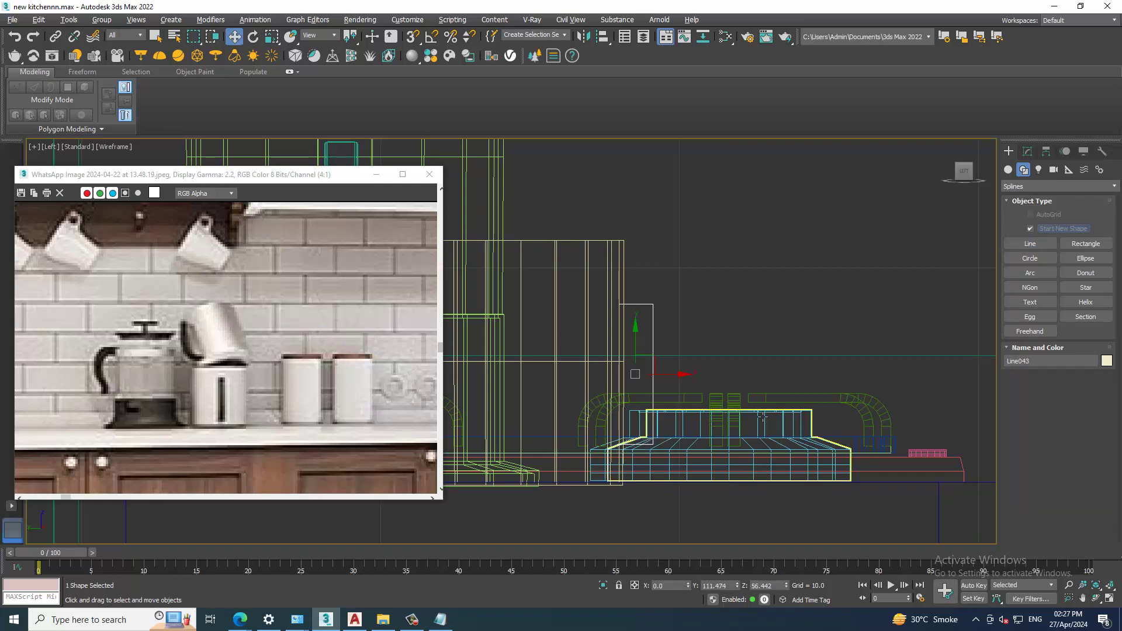
Fillet the handle line's corner vertices at 0.215
scroll(713, 476, "up", 3)
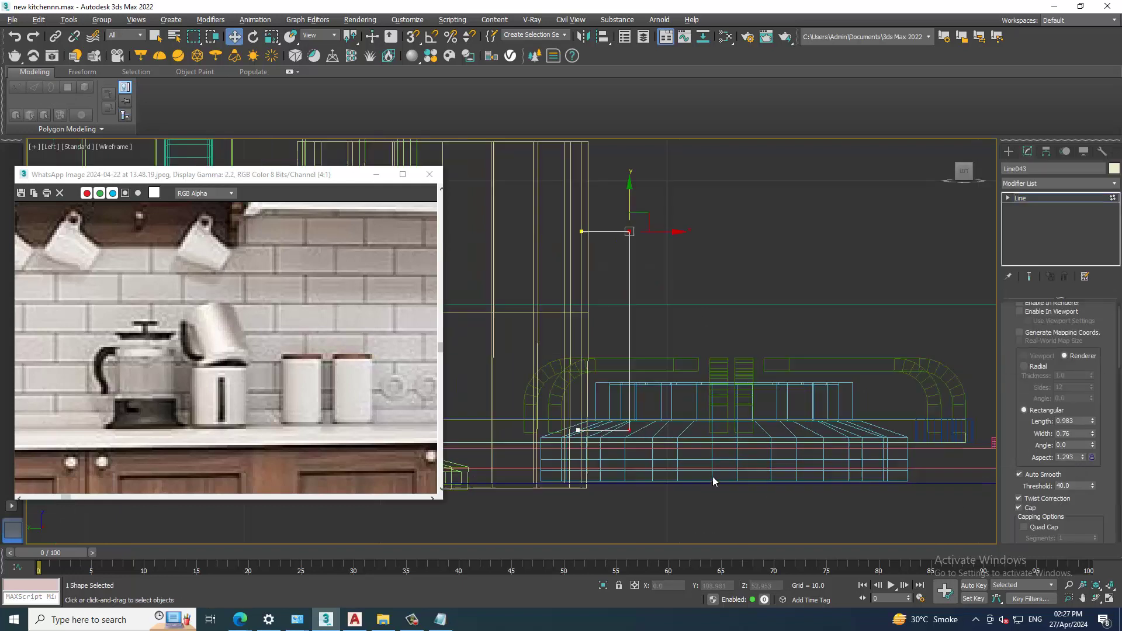
scroll(713, 476, "up", 2)
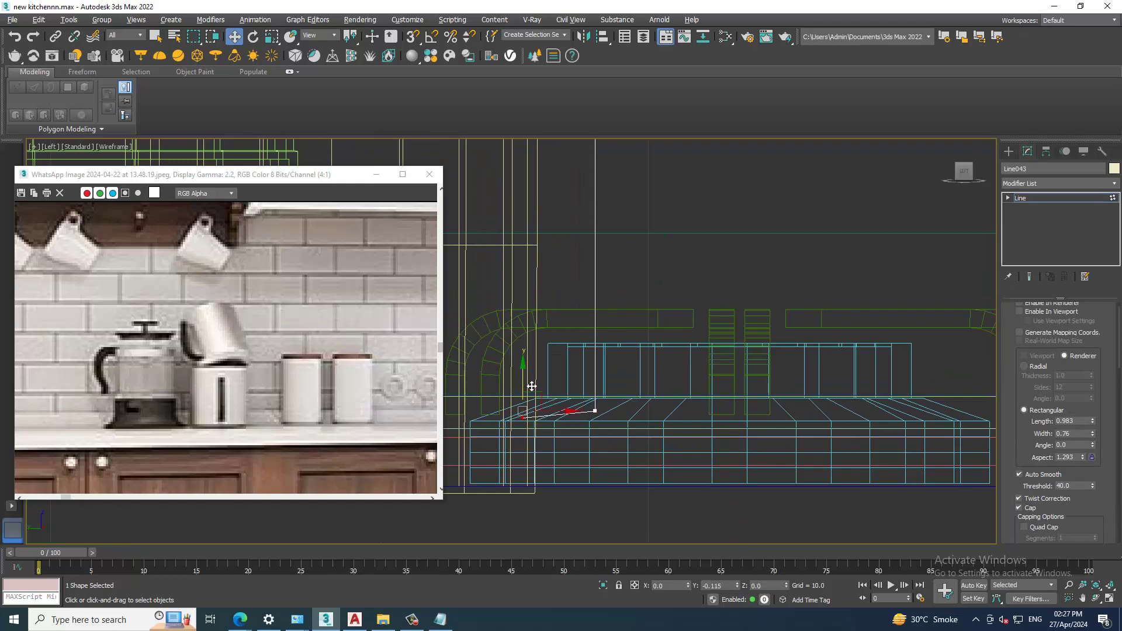
scroll(699, 411, "down", 4)
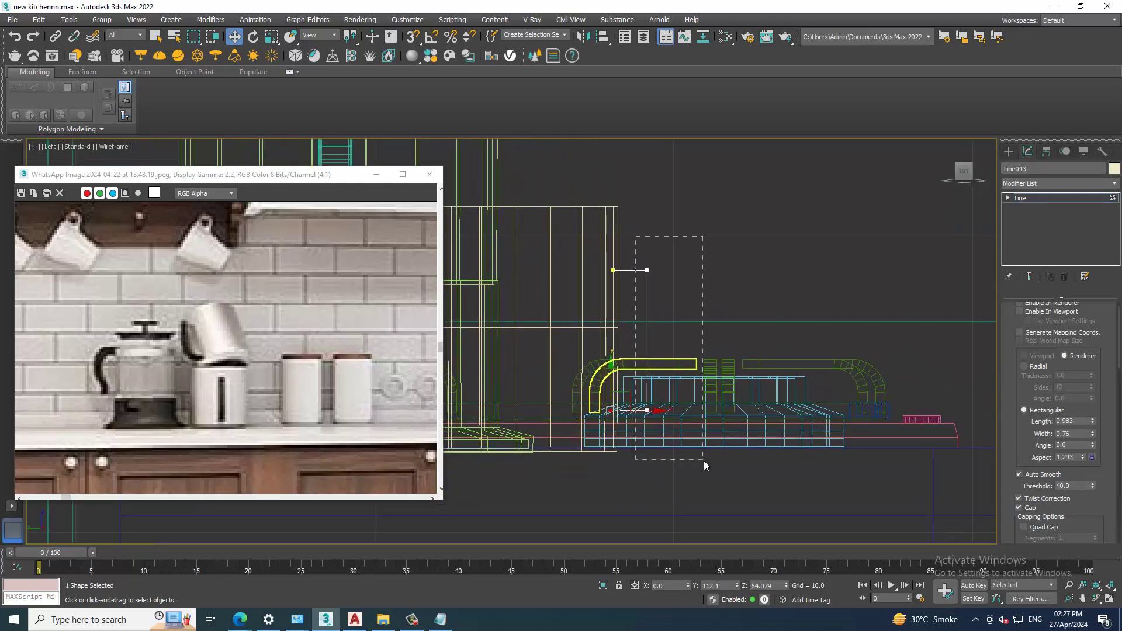
left_click_drag(704, 461, 696, 458)
left_click_drag(1027, 456, 1015, 213)
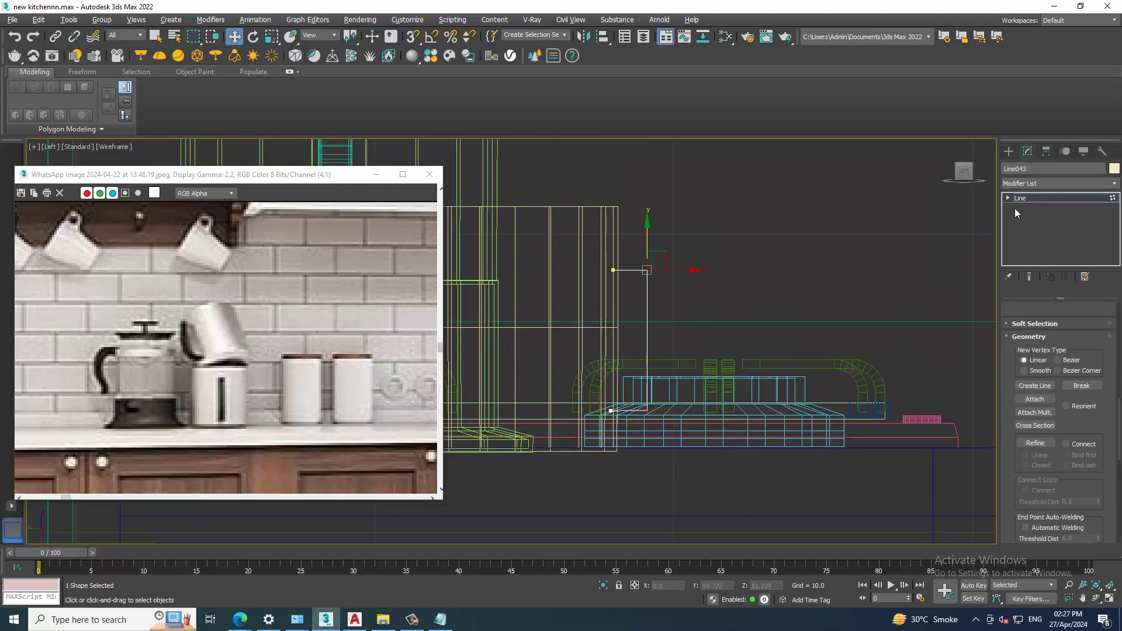
left_click_drag(1018, 451, 1019, 250)
left_click(1035, 420)
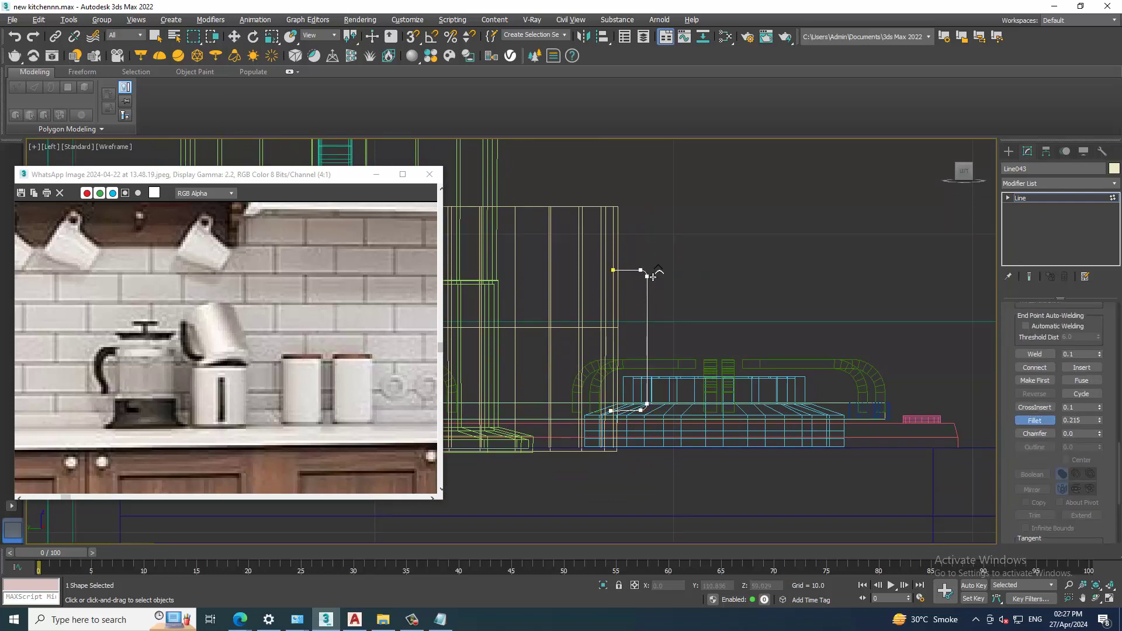
Enable the handle line in the viewport as a solid rectangular bar
left_click(1056, 200)
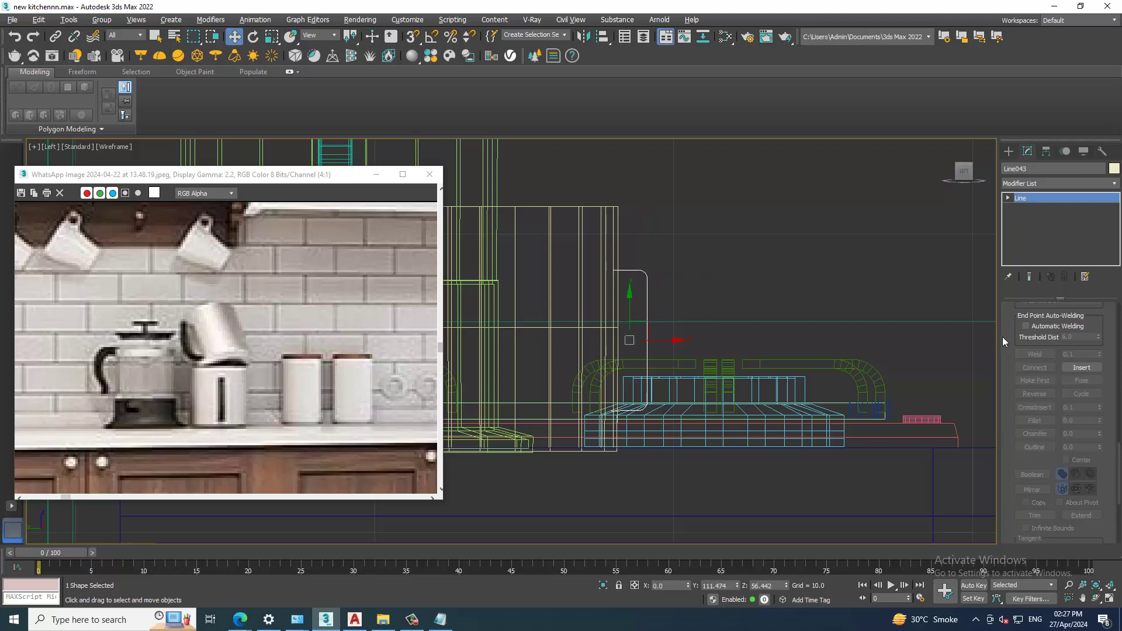
scroll(1005, 345, "up", 5)
left_click_drag(1024, 324, 1022, 400)
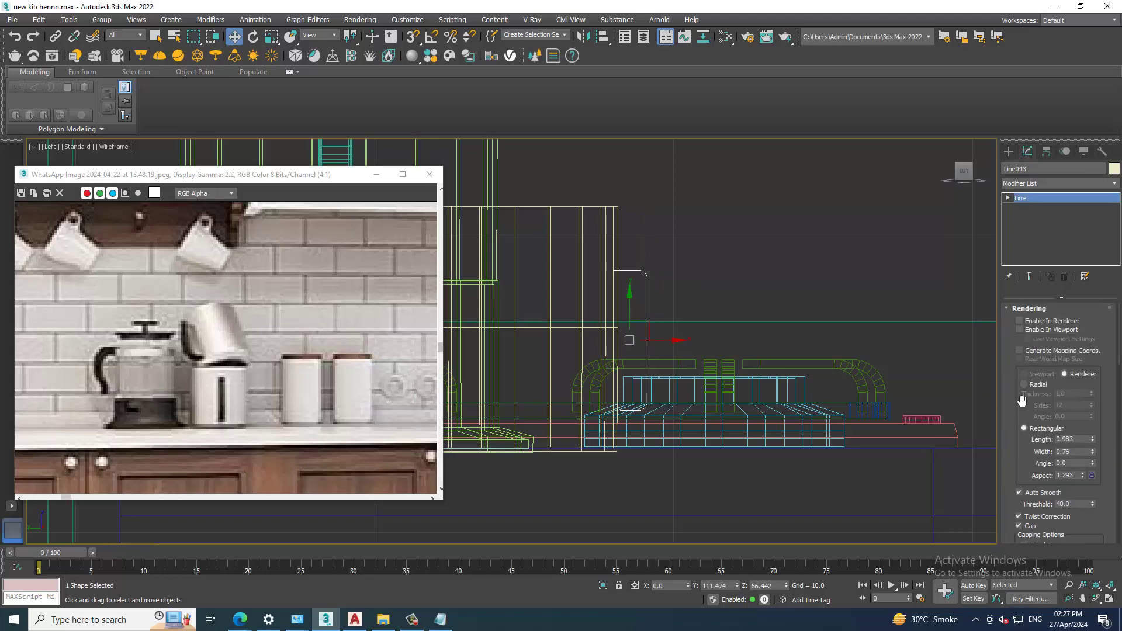
left_click(1027, 331)
Lower the handle's rectangular rendering length and width to thin its profile
key("p")
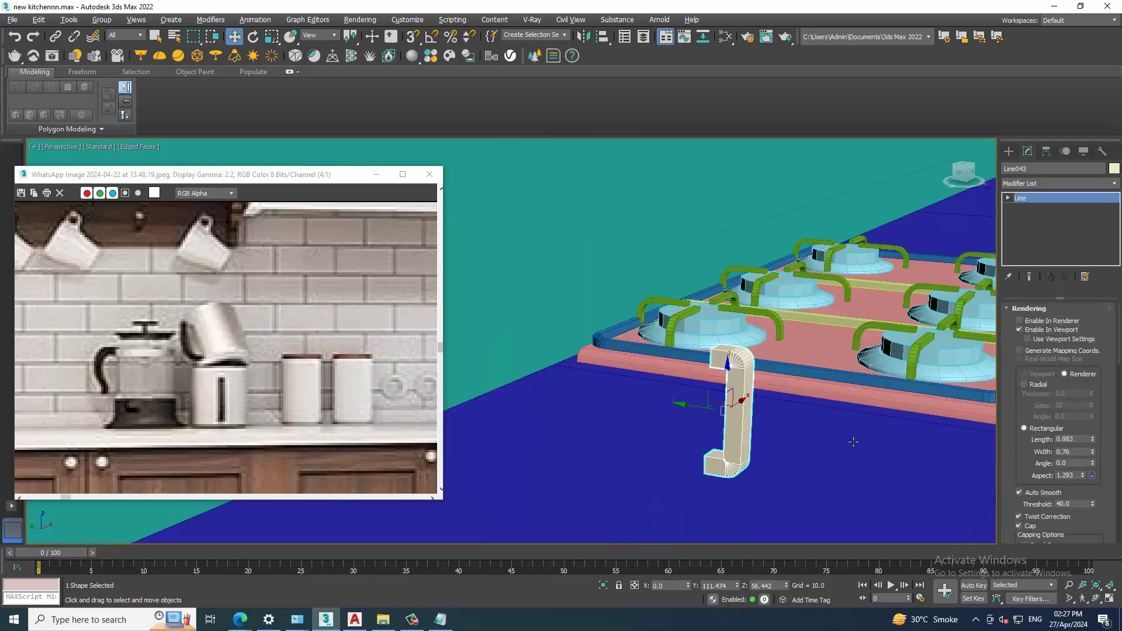
scroll(824, 447, "up", 3)
mouse_move(1093, 440)
left_mouse_down()
mouse_move(1110, 467)
mouse_move(1097, 465)
left_mouse_up()
scroll(783, 408, "down", 5)
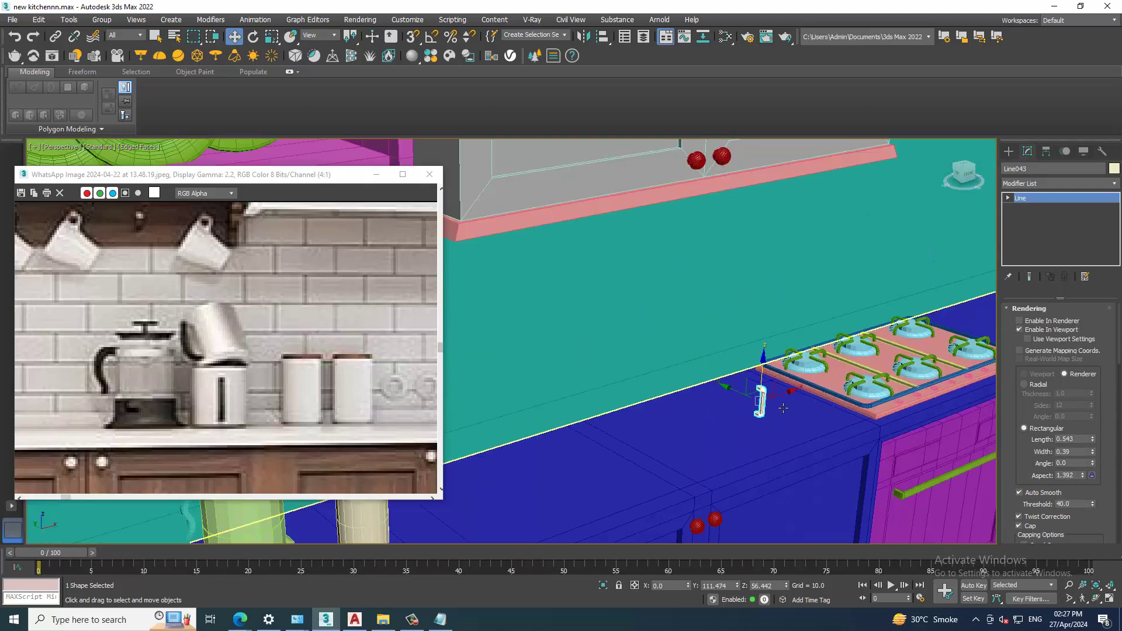
scroll(783, 408, "down", 3)
scroll(721, 423, "down", 3)
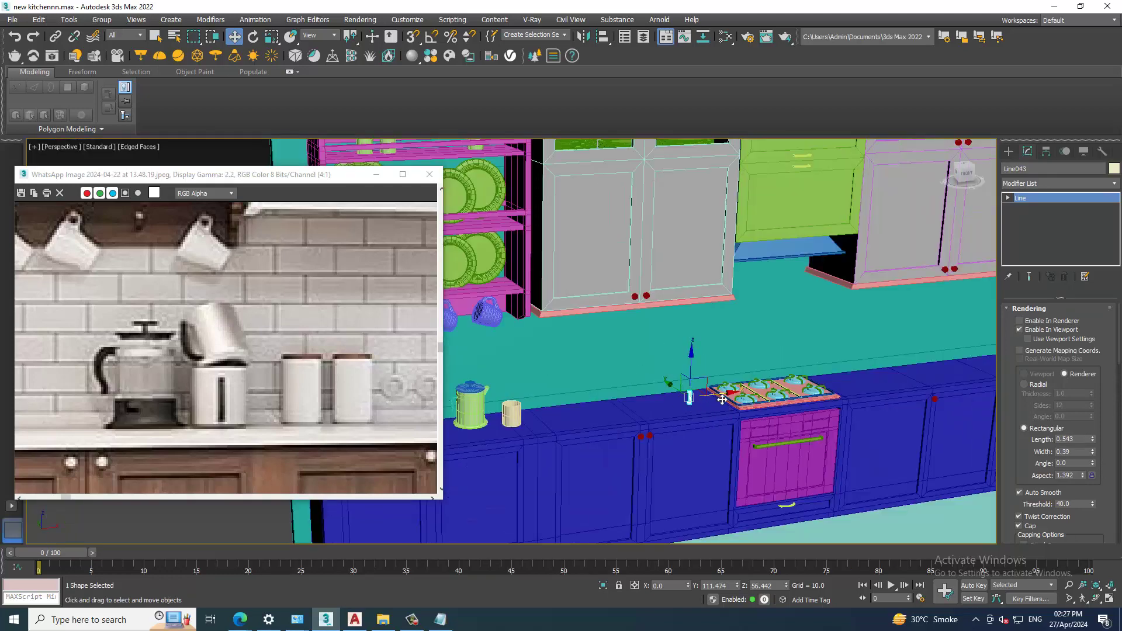
Fit the handle against the cylinder's side and select both together
left_click_drag(723, 399, 552, 425)
key("z")
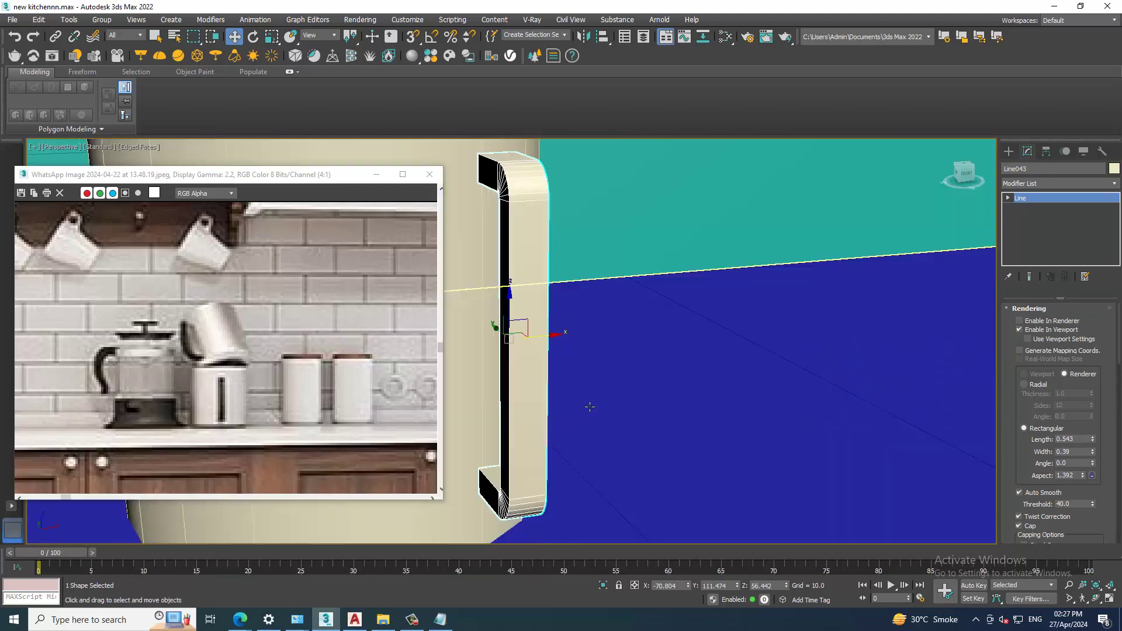
scroll(590, 407, "down", 2)
scroll(608, 395, "down", 3)
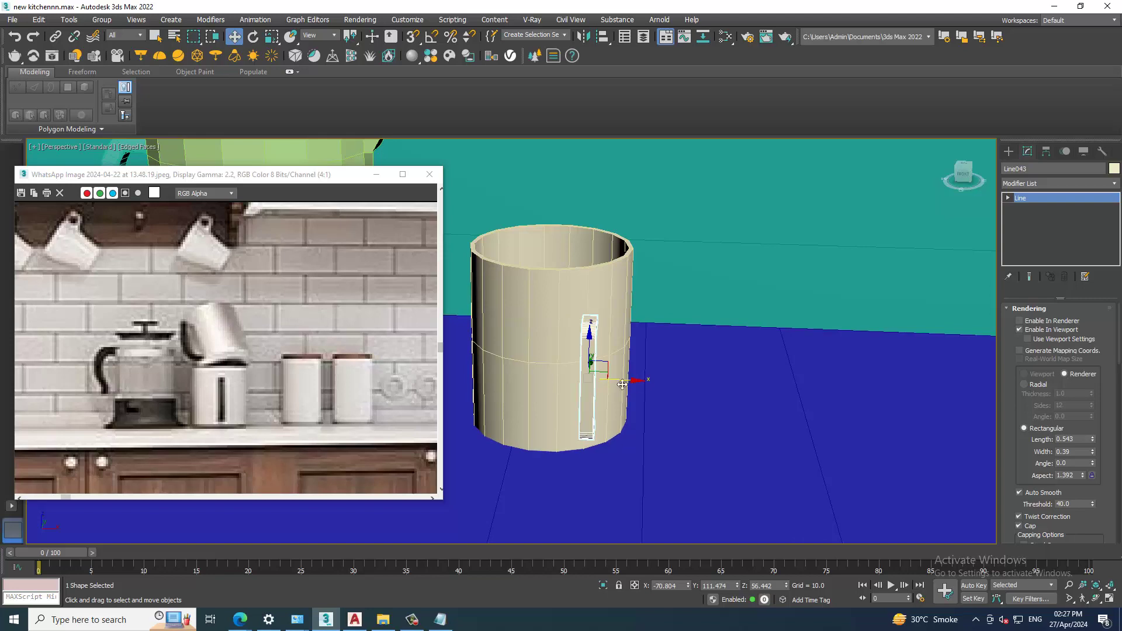
left_click_drag(622, 384, 591, 381)
mouse_move(591, 381)
middle_mouse_down("alt")
mouse_move(643, 370)
mouse_move(577, 381)
mouse_move(519, 320)
mouse_move(641, 388)
middle_mouse_up("alt")
left_click(519, 384, "ctrl")
scroll(520, 321, "down", 5)
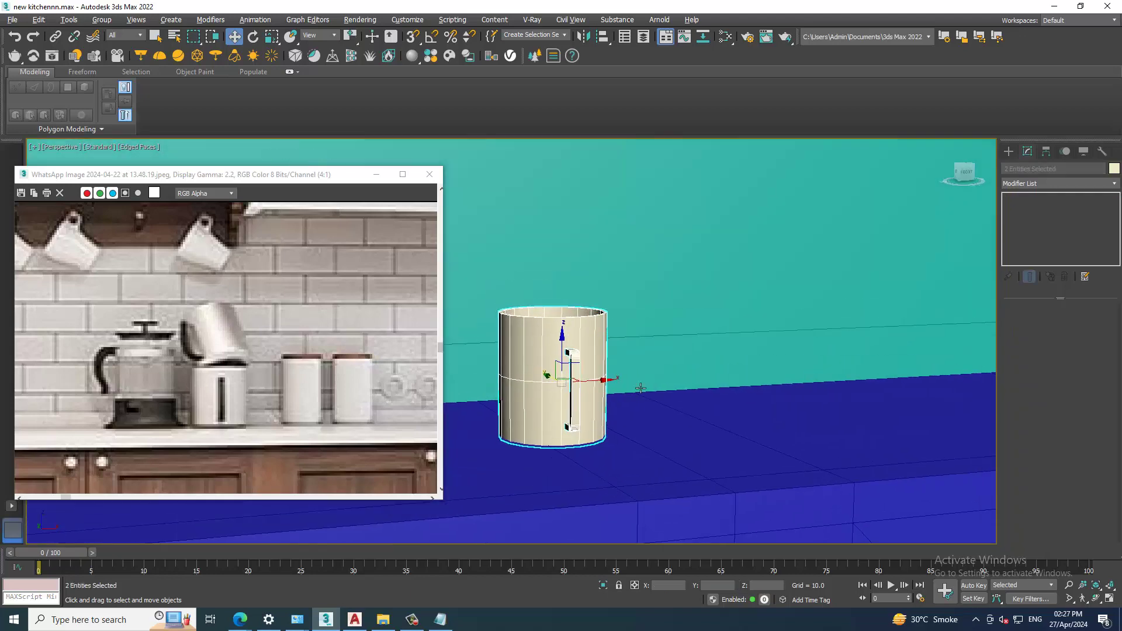
middle_click_drag(593, 330, 625, 338, "alt")
scroll(648, 349, "down", 3)
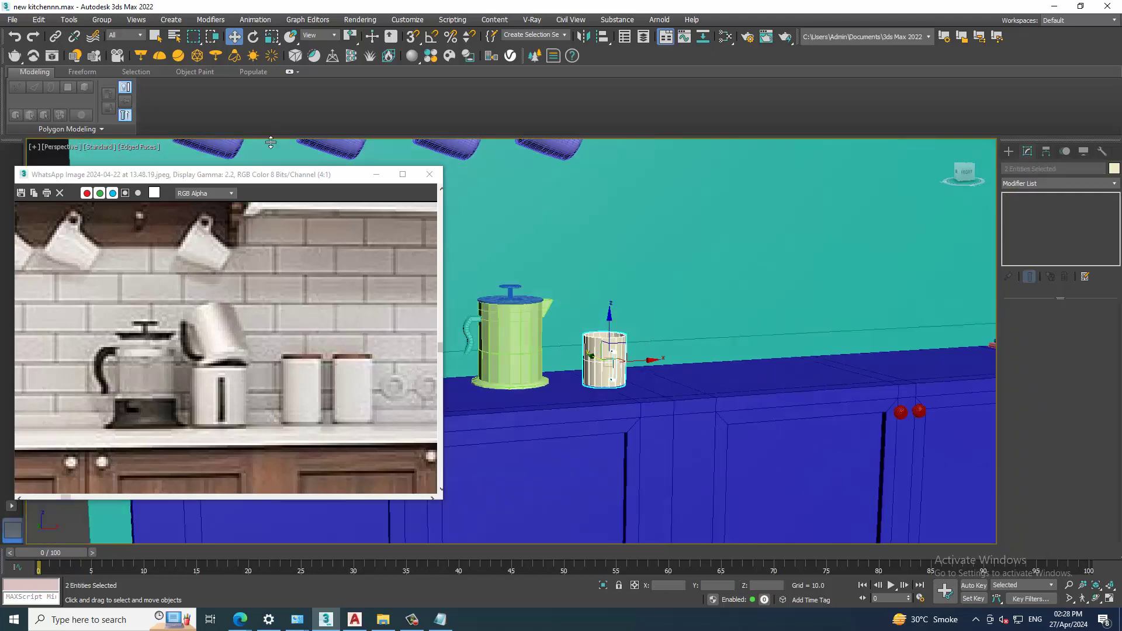
Group the cylinder and handle into a single mug group
left_click(109, 19)
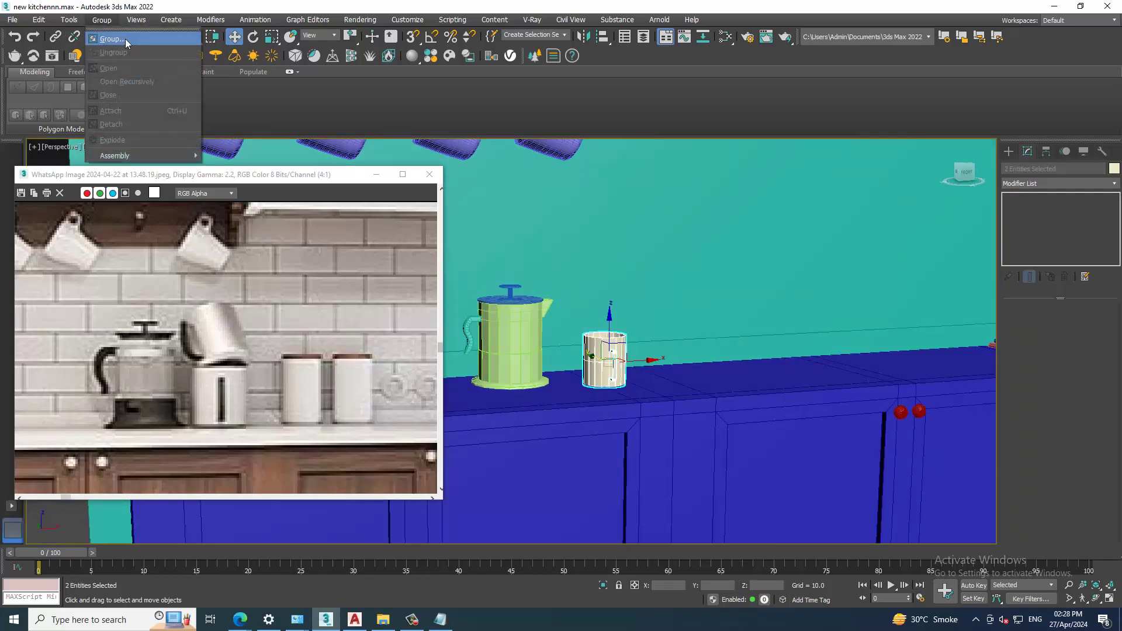
left_click(125, 39)
left_click(566, 331)
scroll(609, 363, "up", 5)
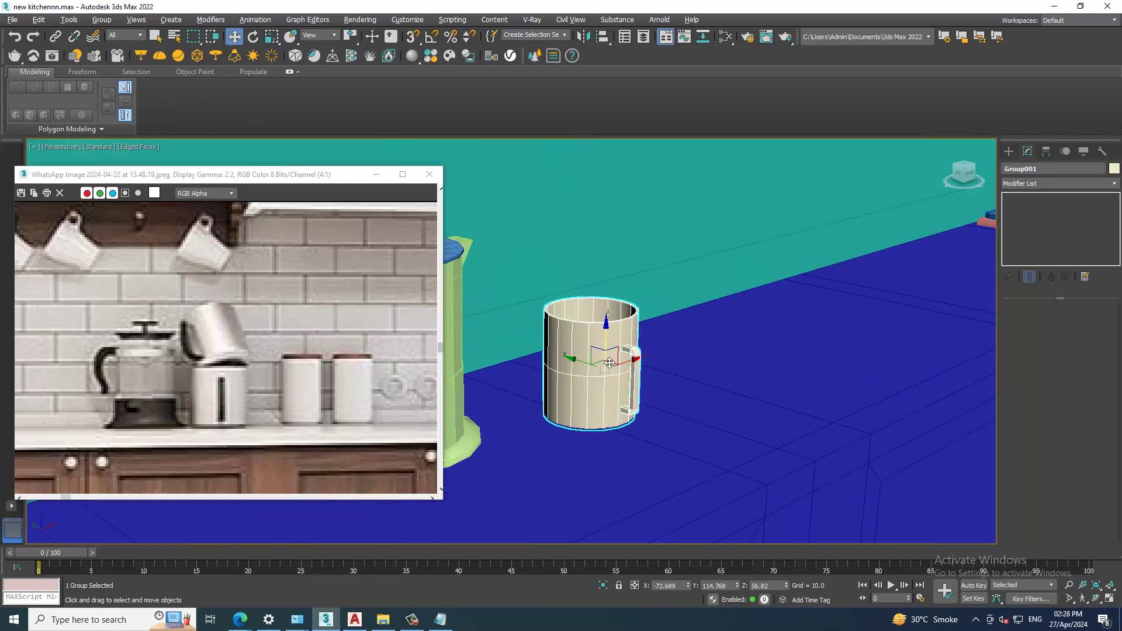
mouse_move(584, 369)
middle_mouse_down("alt")
mouse_move(583, 359)
mouse_move(618, 364)
middle_mouse_up("alt")
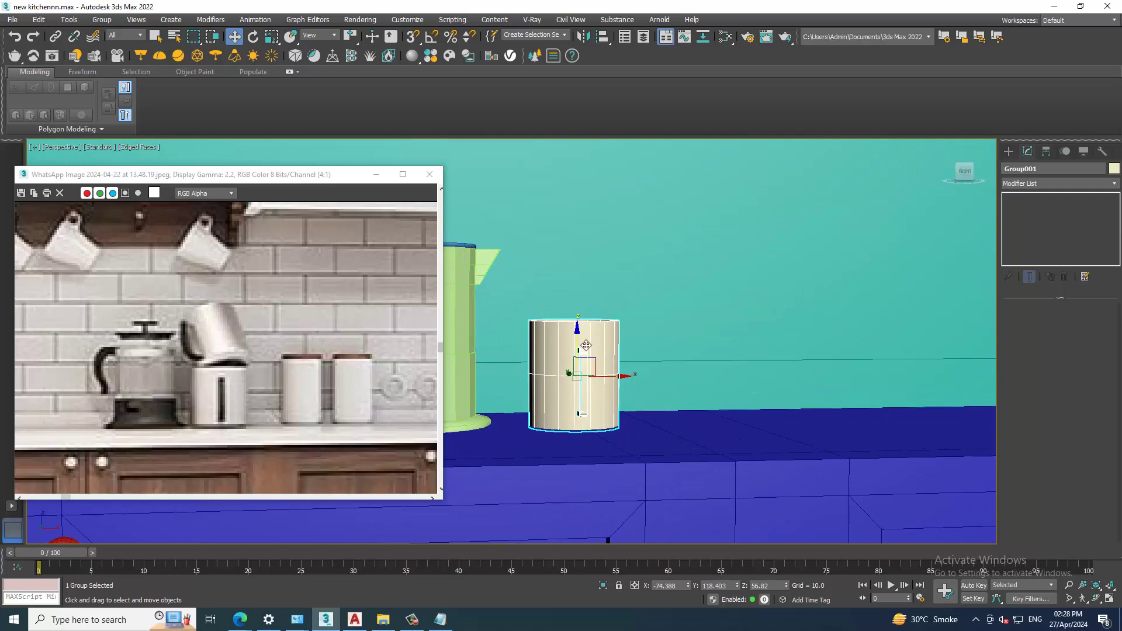
Clone the mug upward and tilt the copy with its handle facing forward
left_click_drag(585, 345, 585, 237, "shift")
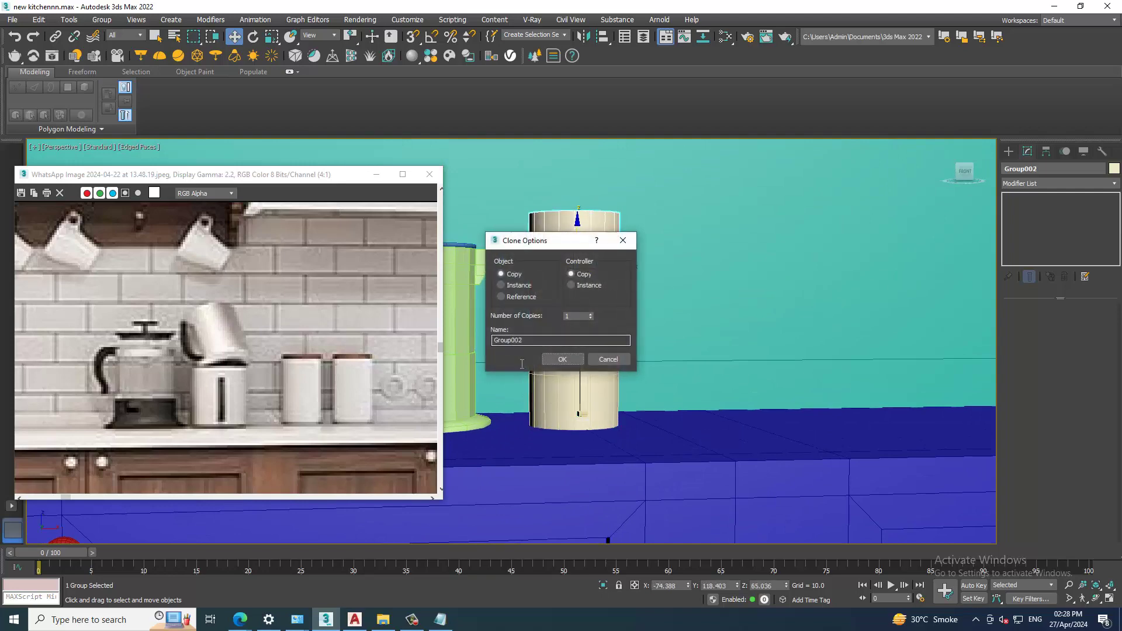
left_click(561, 359)
key("e")
middle_click_drag(661, 268, 575, 252, "alt")
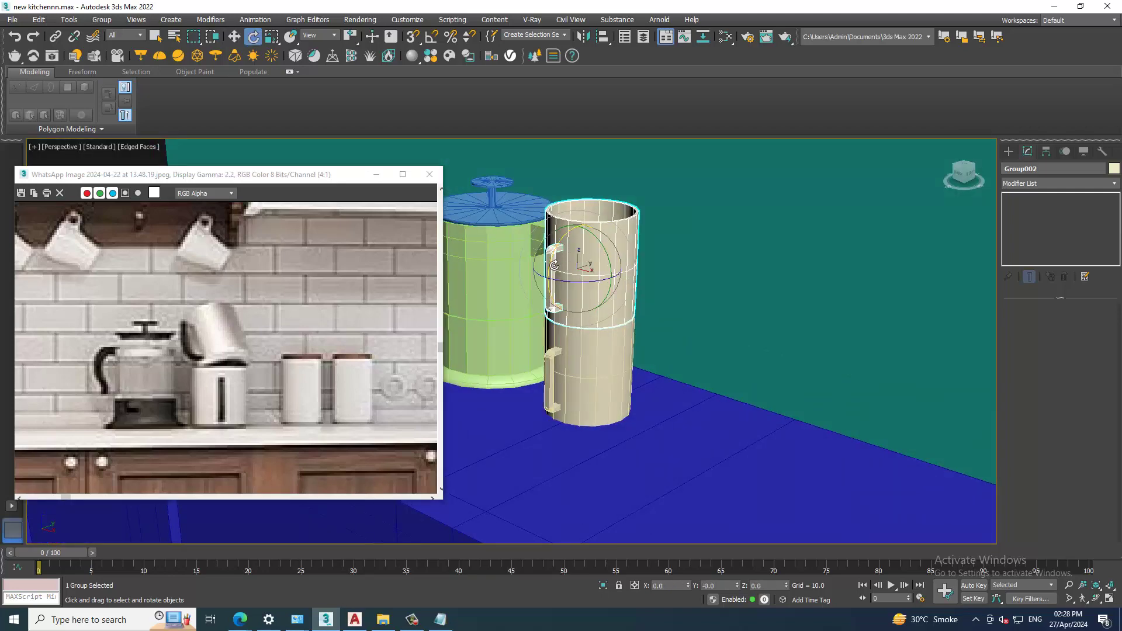
left_click_drag(554, 265, 555, 292)
middle_click_drag(620, 257, 578, 277, "alt")
key("w")
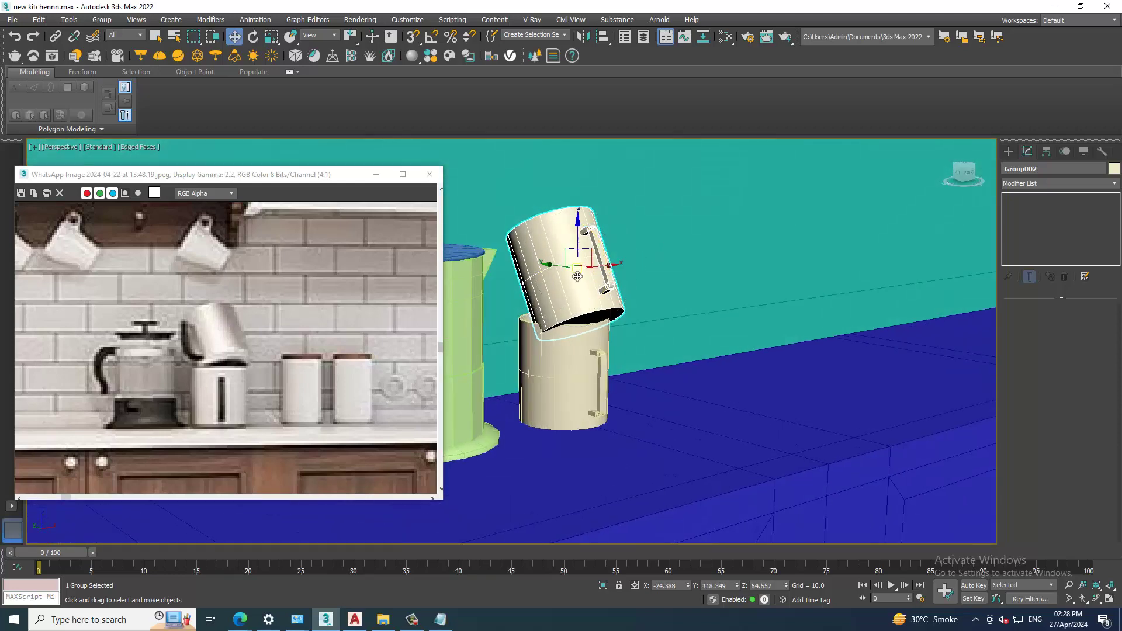
key("e")
mouse_move(590, 260)
left_mouse_down()
mouse_move(655, 257)
mouse_move(690, 240)
left_mouse_up()
key("w")
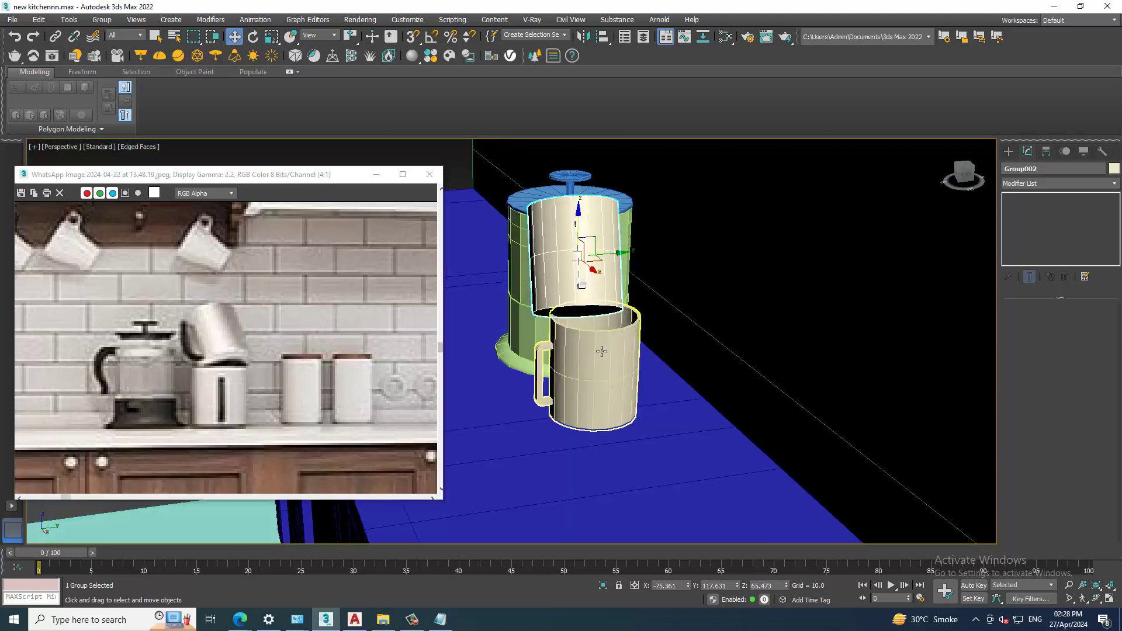
Rest the tilted copy on the bottom mug, then end isolation to show the whole kitchen
left_click(602, 350, "ctrl")
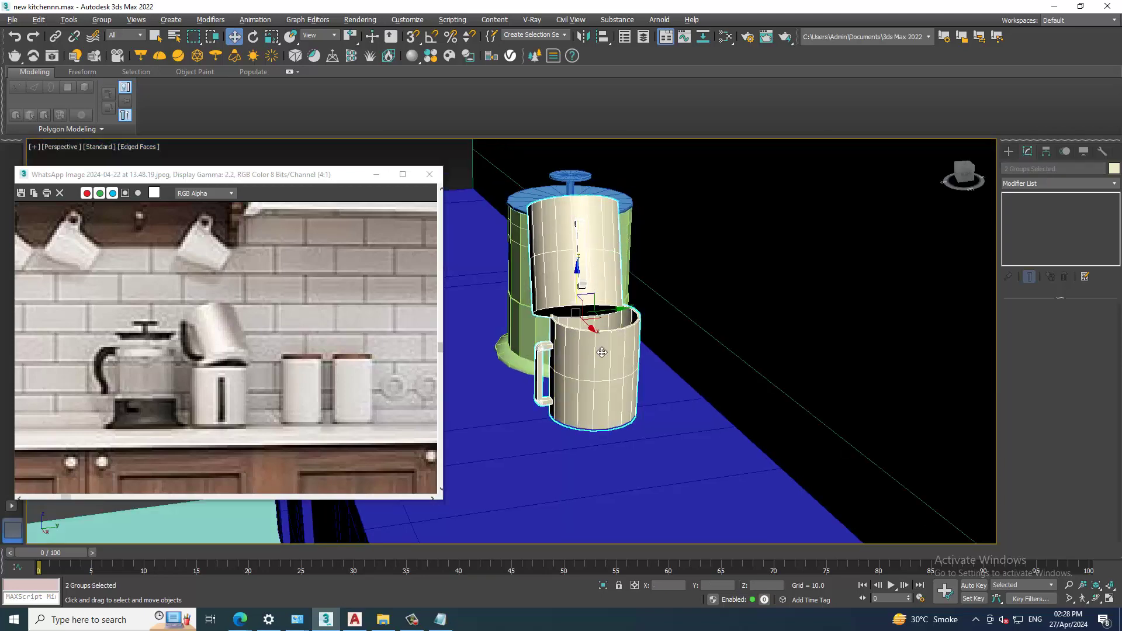
key("z")
left_click(555, 300)
left_click_drag(550, 282, 567, 279)
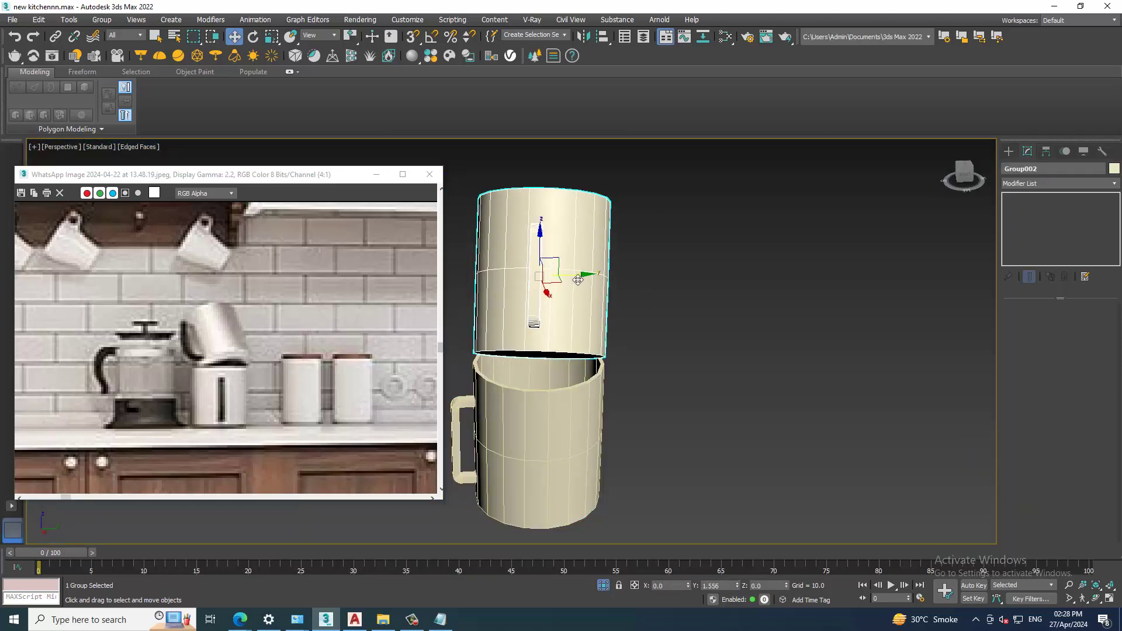
middle_click_drag(567, 280, 544, 264, "alt")
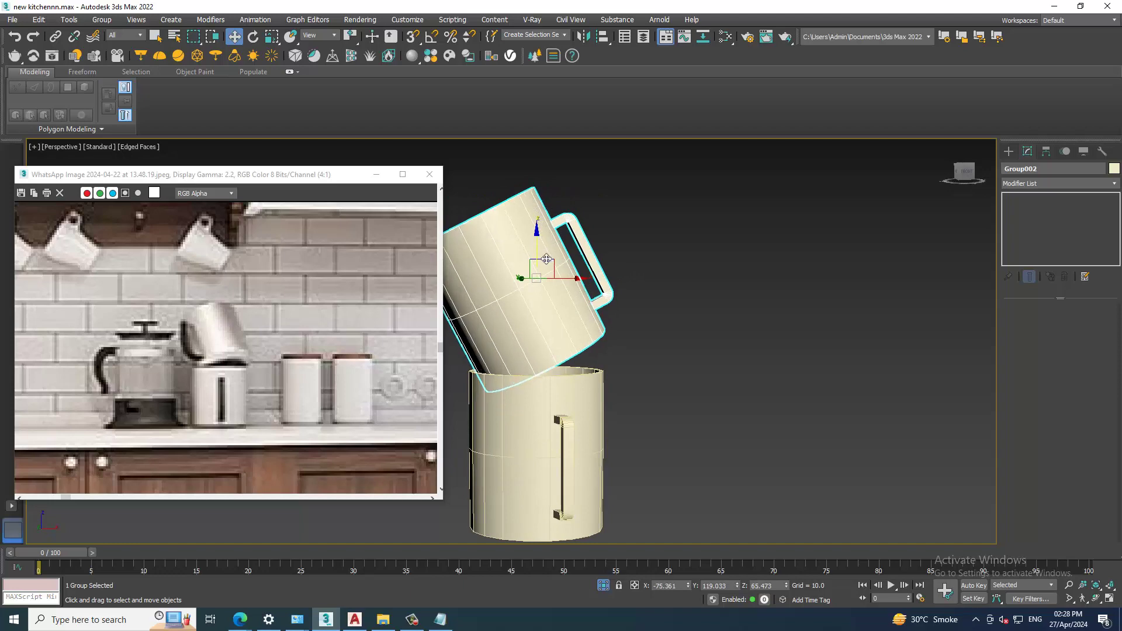
left_click_drag(544, 264, 544, 279)
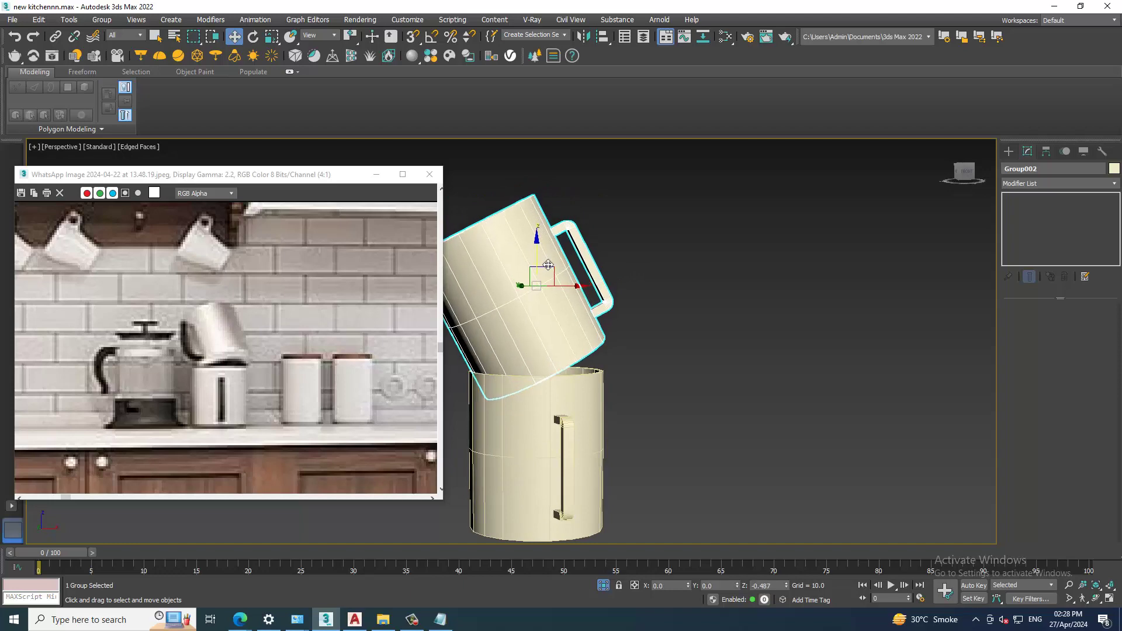
right_click(672, 318)
left_click(727, 199)
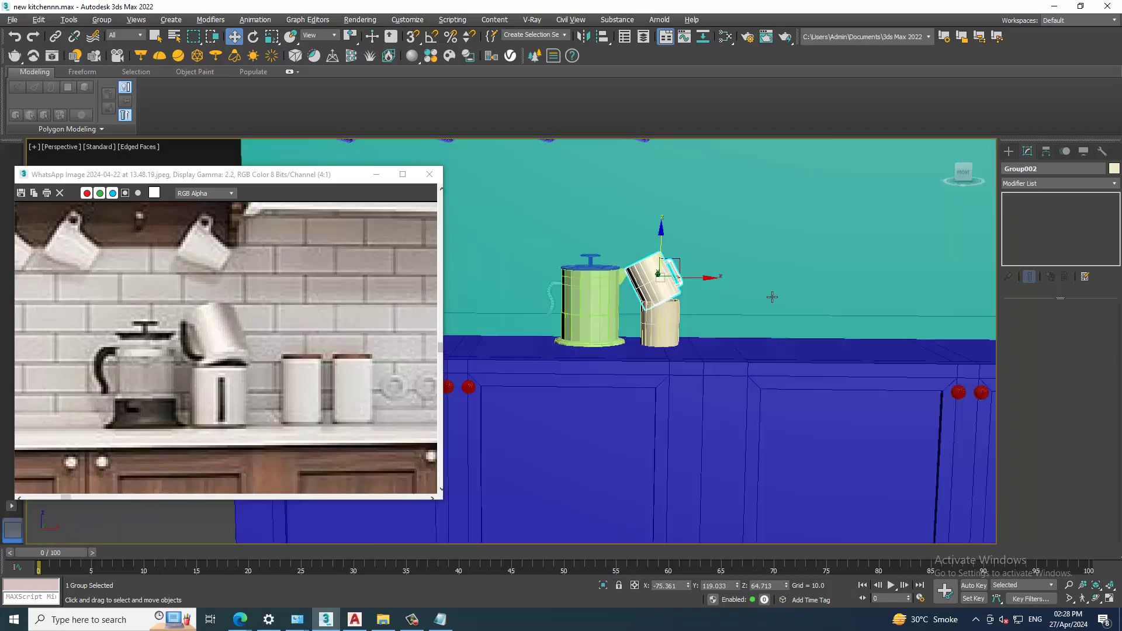
Frame the upper cabinets and the coffee maker in the reference photo
scroll(350, 356, "down", 1)
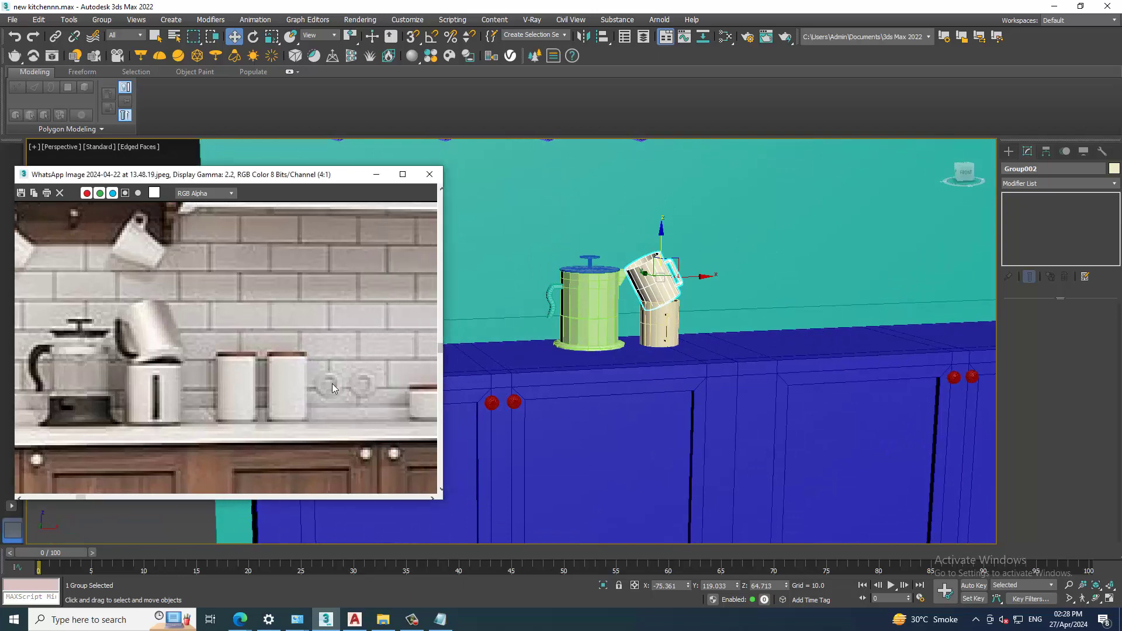
scroll(394, 363, "down", 1)
scroll(296, 358, "up", 1)
middle_click_drag(299, 355, 233, 374)
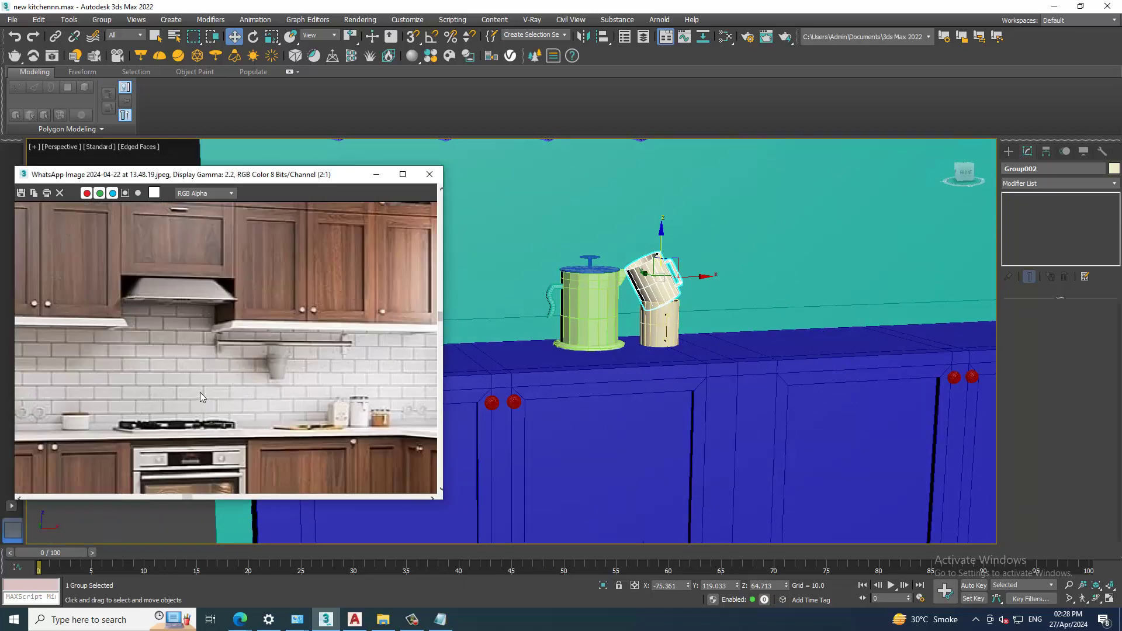
mouse_move(779, 273)
middle_mouse_down()
mouse_move(173, 395)
mouse_move(230, 410)
middle_mouse_up()
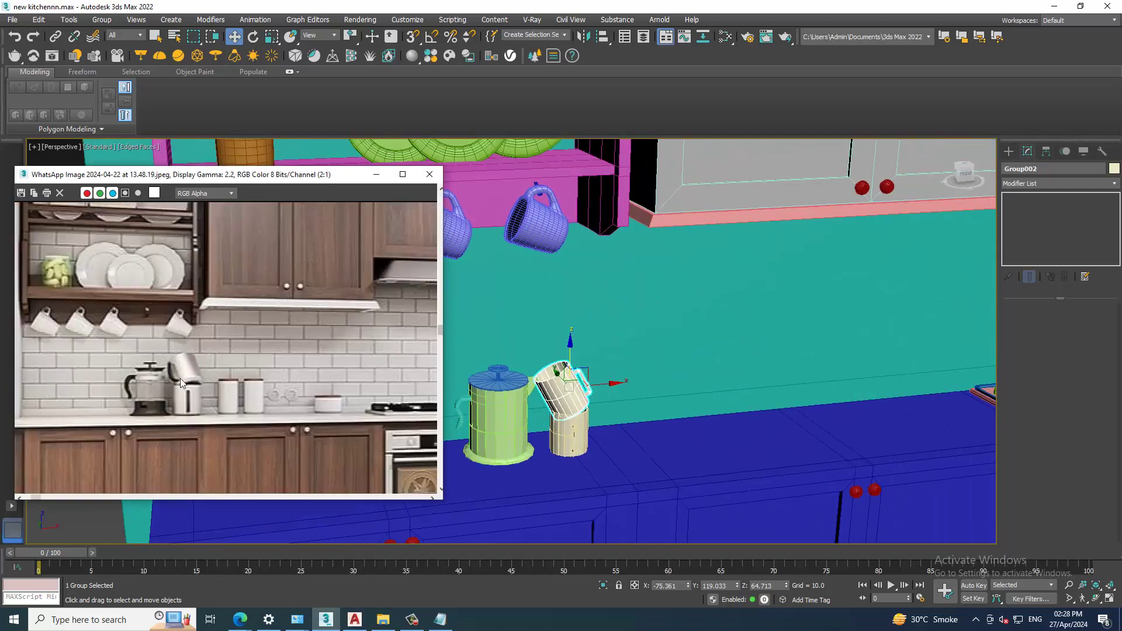
scroll(230, 411, "up", 1)
middle_click_drag(743, 346, 722, 345)
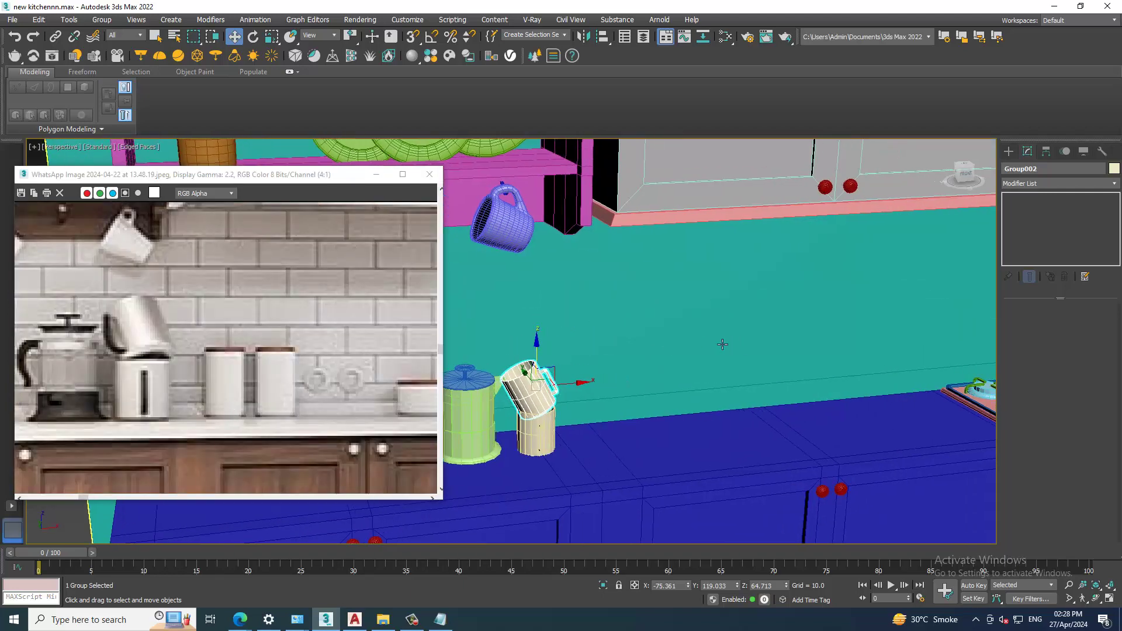
Draw a cylinder about 5.06 radius, 16.1 high on the countertop using AutoGrid
left_click(1011, 151)
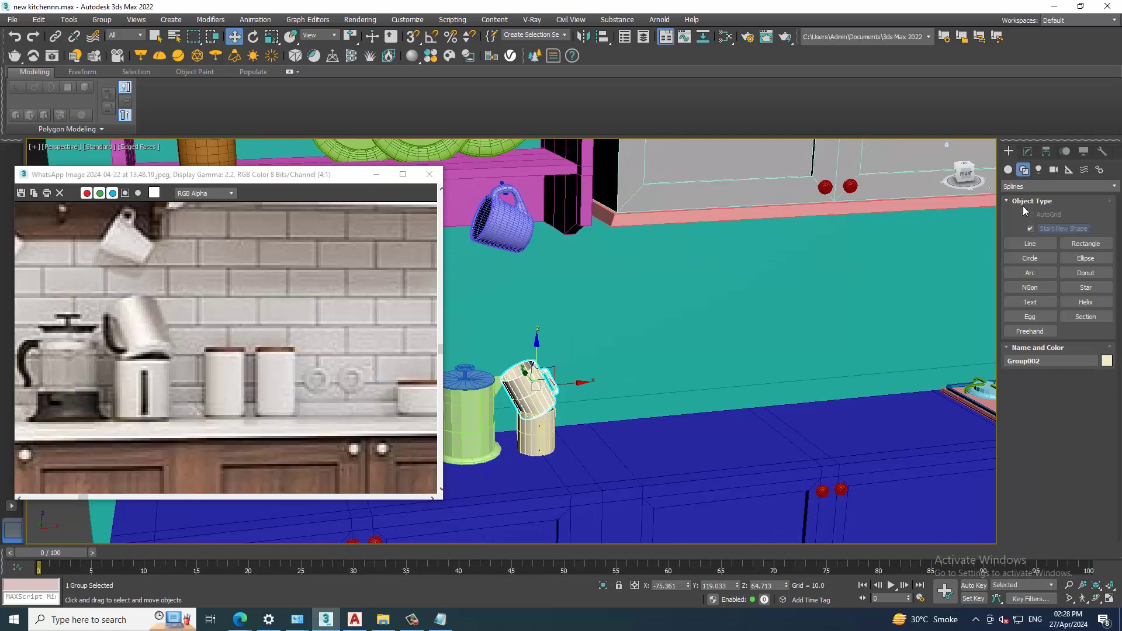
left_click(1008, 169)
left_click(1030, 258)
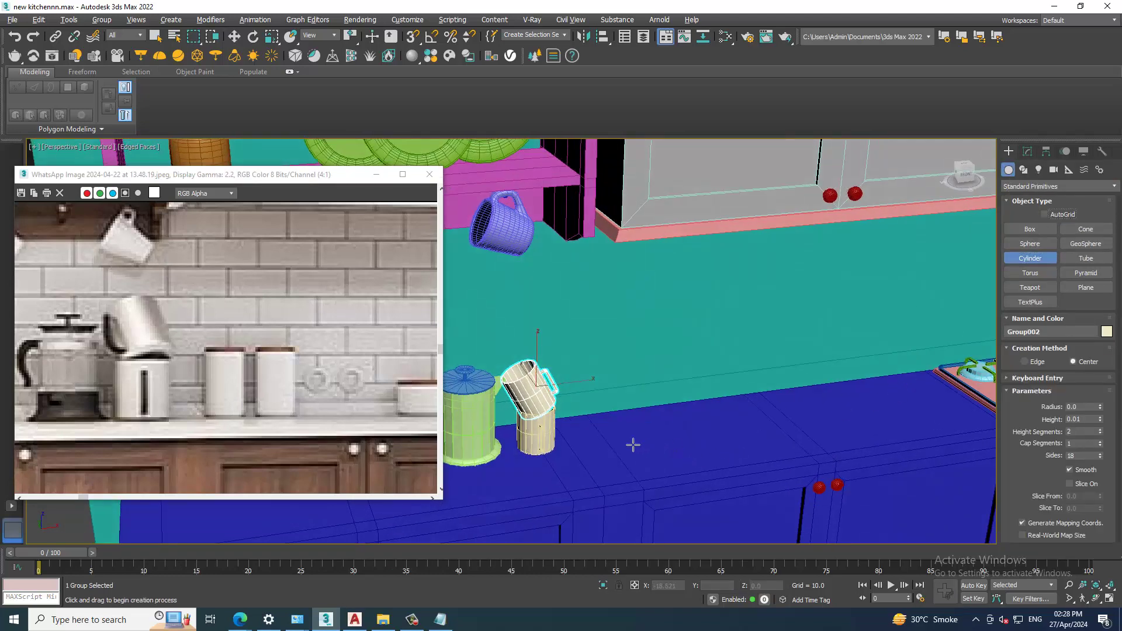
left_click(635, 442)
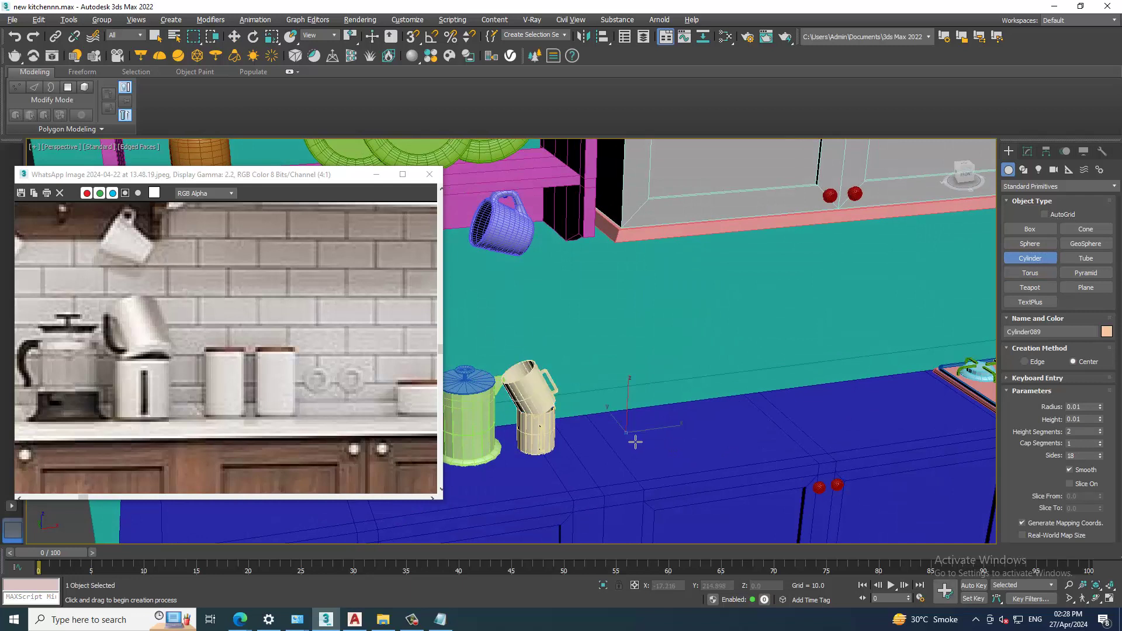
left_click_drag(645, 451, 649, 453)
right_click(650, 453)
left_click(1045, 215)
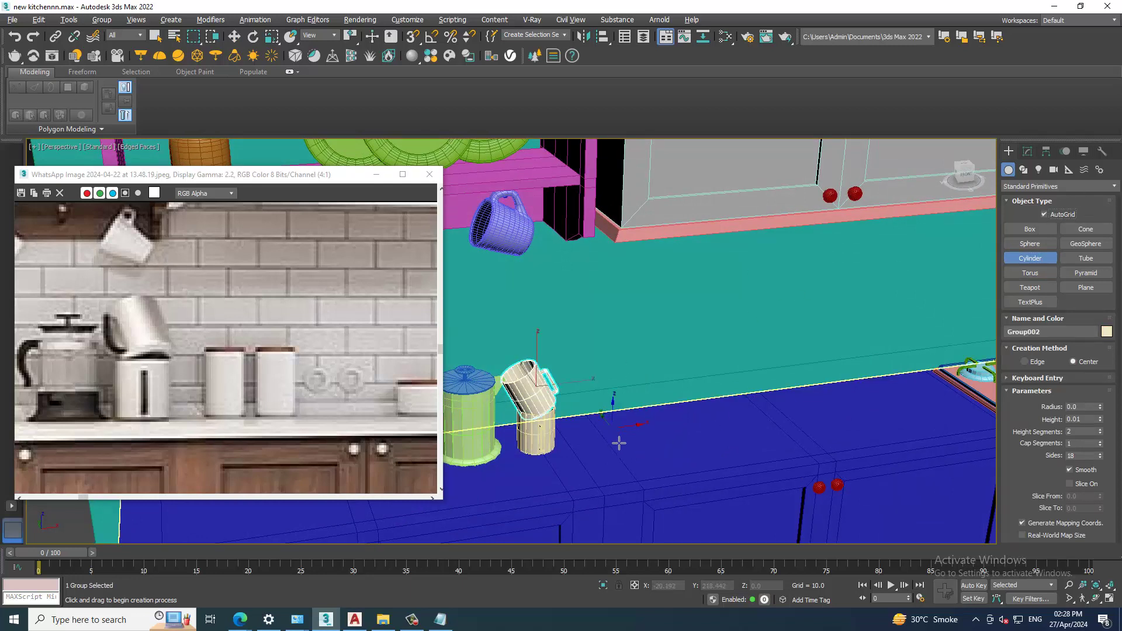
left_click_drag(646, 443, 661, 454)
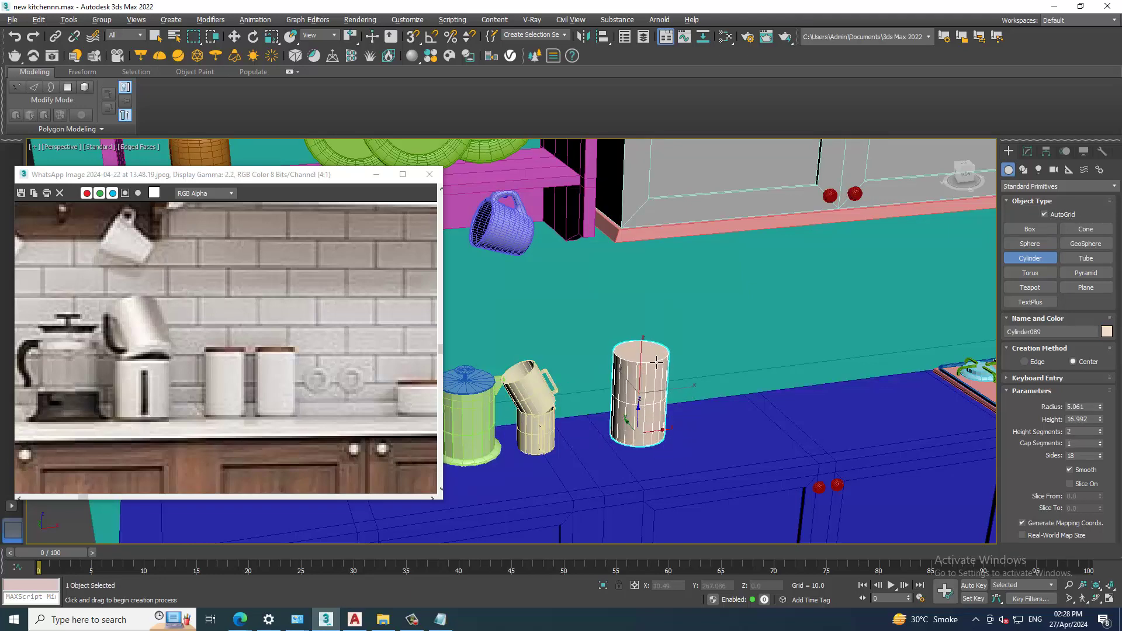
left_click(658, 366)
middle_click_drag(658, 366, 739, 385, "alt")
key("r")
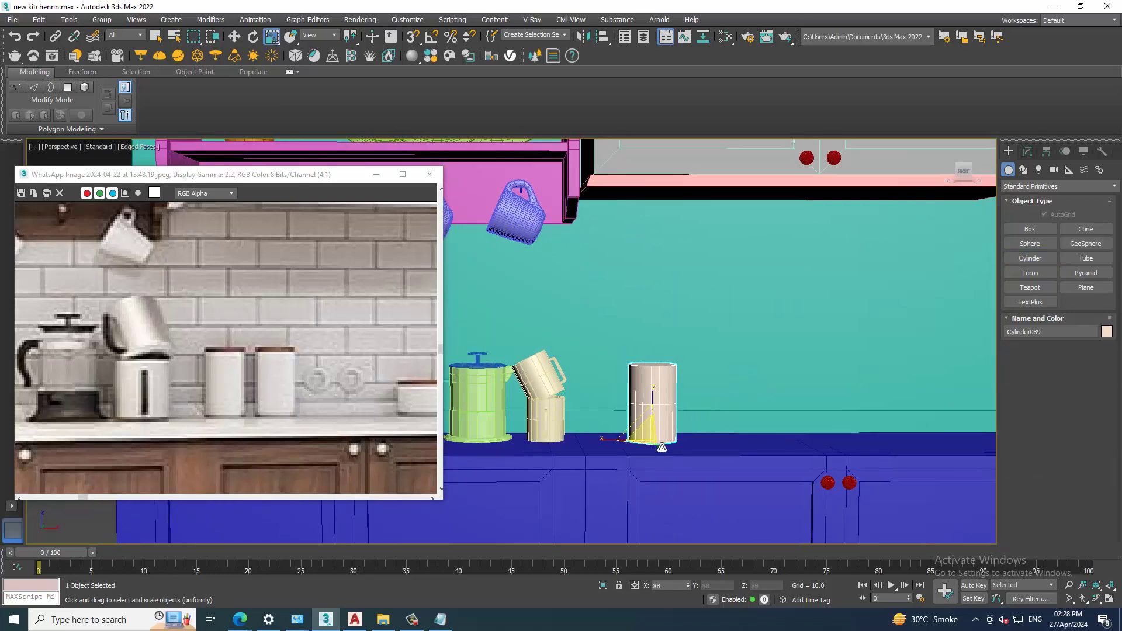
Frame the new cylinder and convert it to Editable Poly
left_click(440, 618)
left_click(1076, 564)
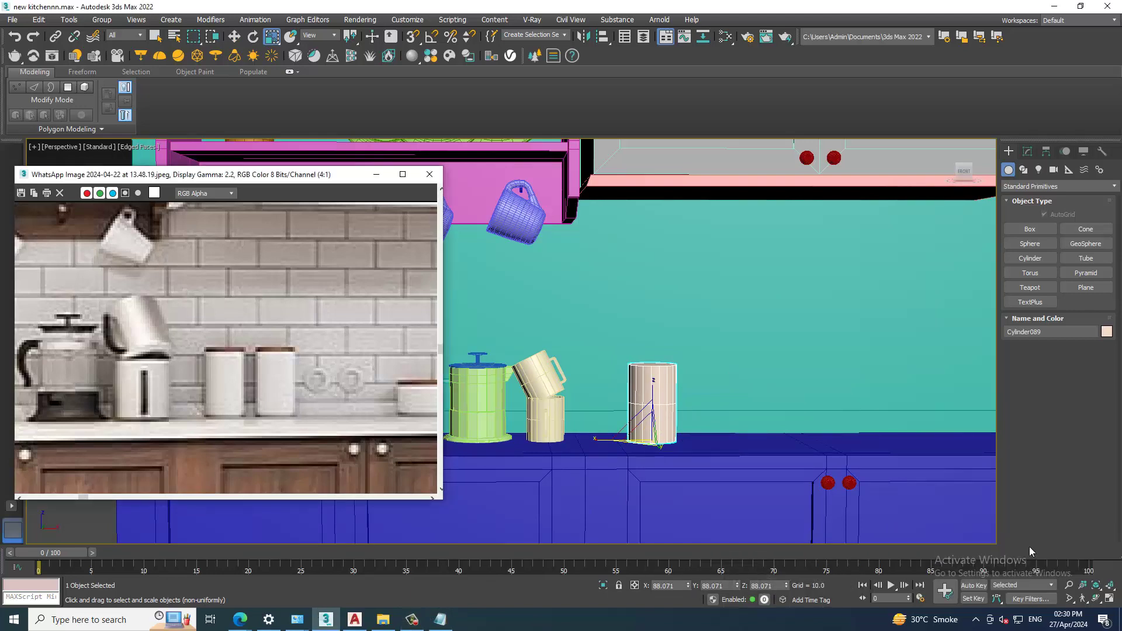
key("z")
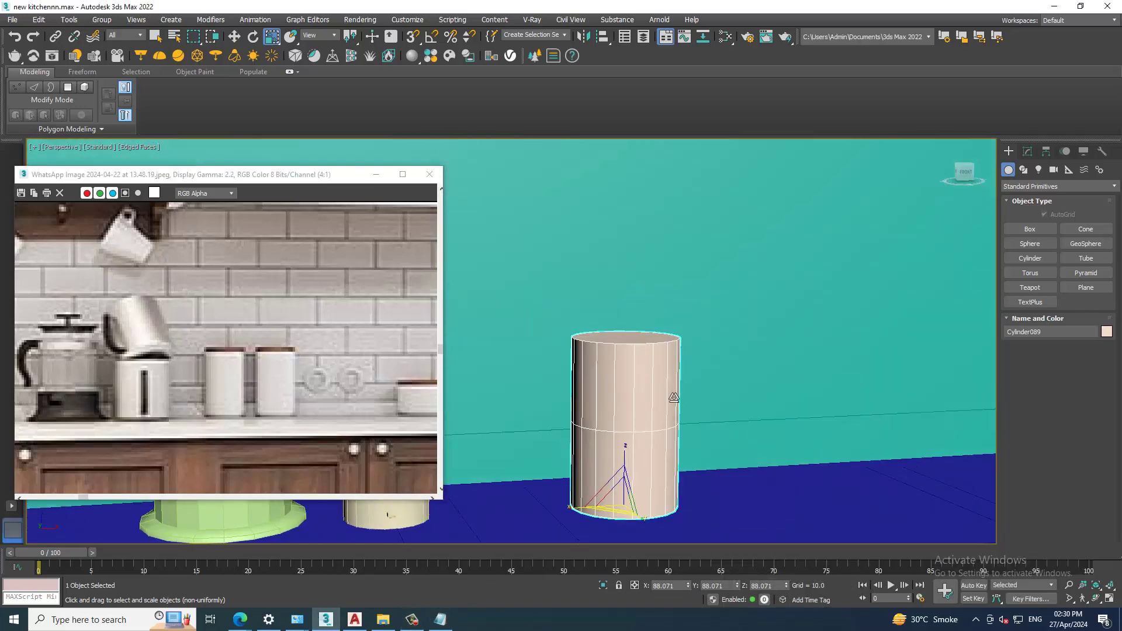
key("w")
scroll(630, 379, "up", 2)
right_click(729, 340)
mouse_move(667, 468)
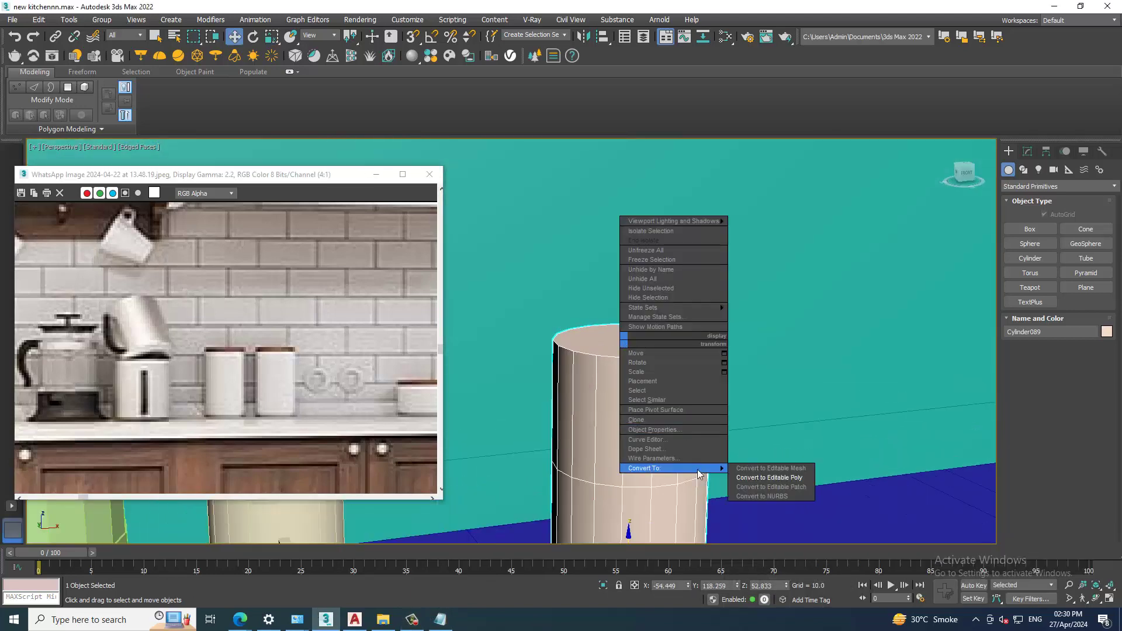
left_click(789, 475)
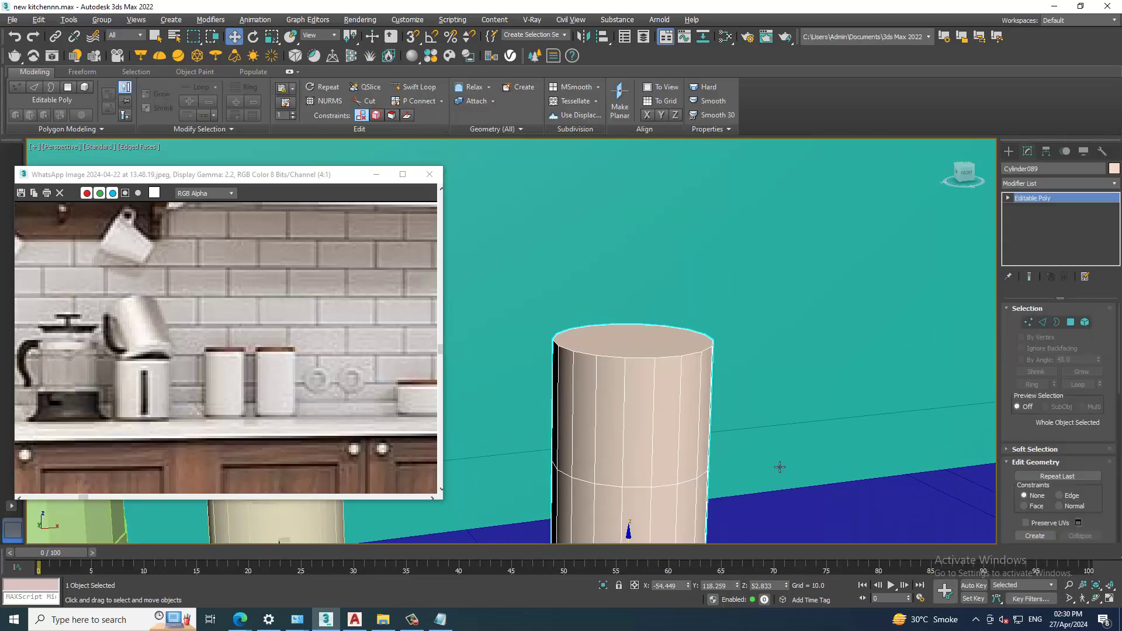
Chamfer the cylinder's 18 bottom edges at 0.5 with 2 segments
scroll(732, 411, "down", 2)
key("2")
middle_click_drag(732, 410, 708, 399, "alt")
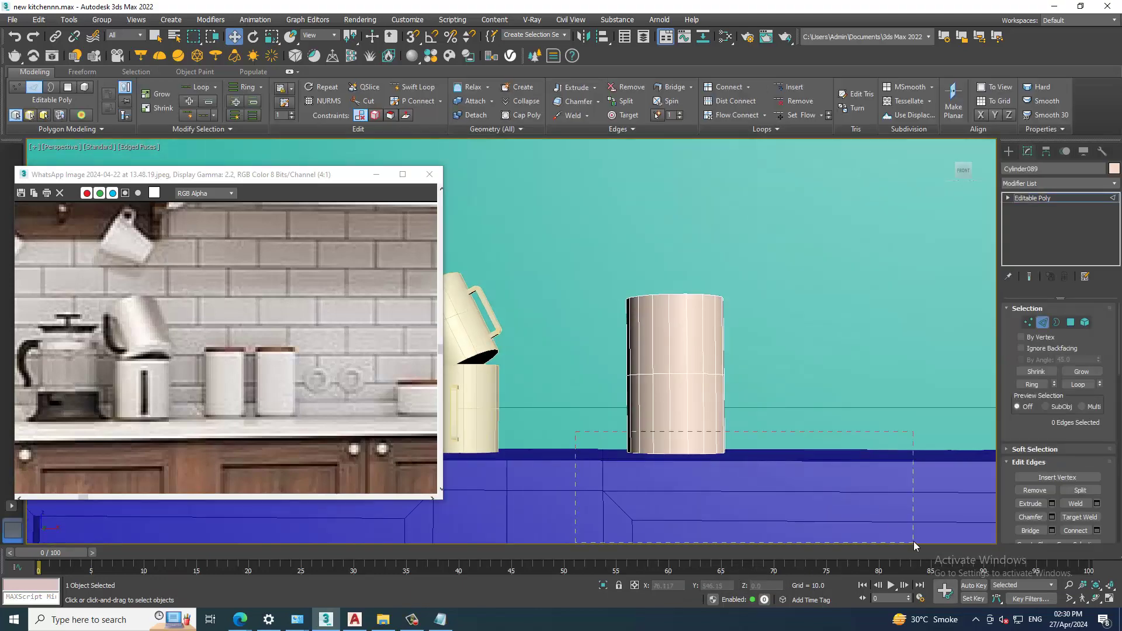
left_click_drag(576, 433, 914, 542)
mouse_move(709, 384)
middle_mouse_down("alt")
mouse_move(749, 411)
mouse_move(725, 409)
middle_mouse_up("alt")
left_click(1053, 517)
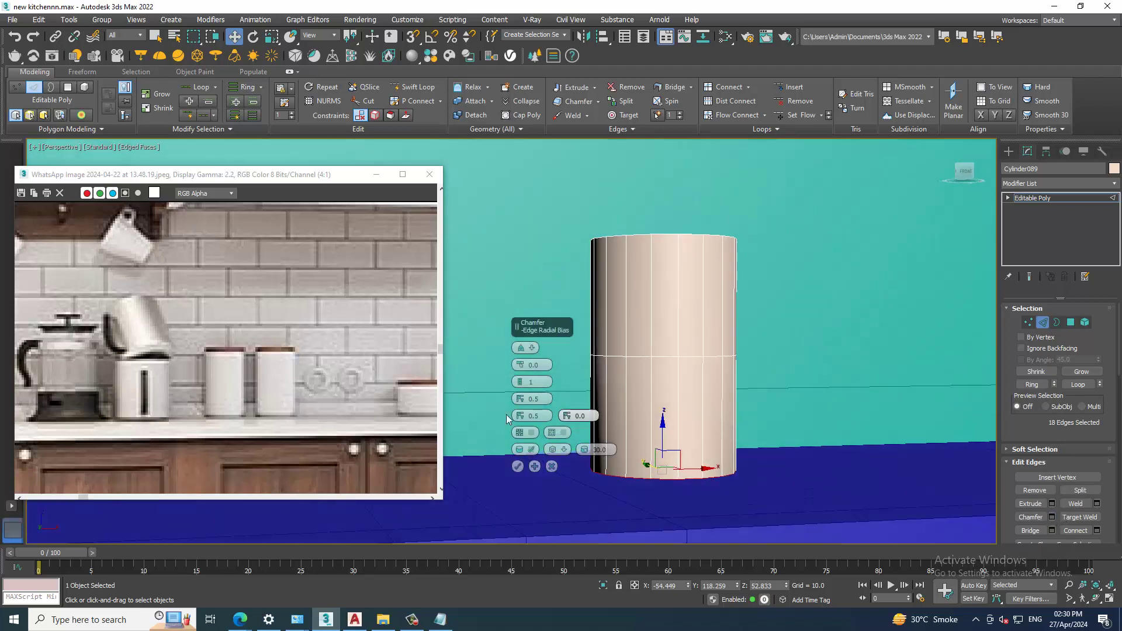
left_click_drag(520, 366, 529, 368)
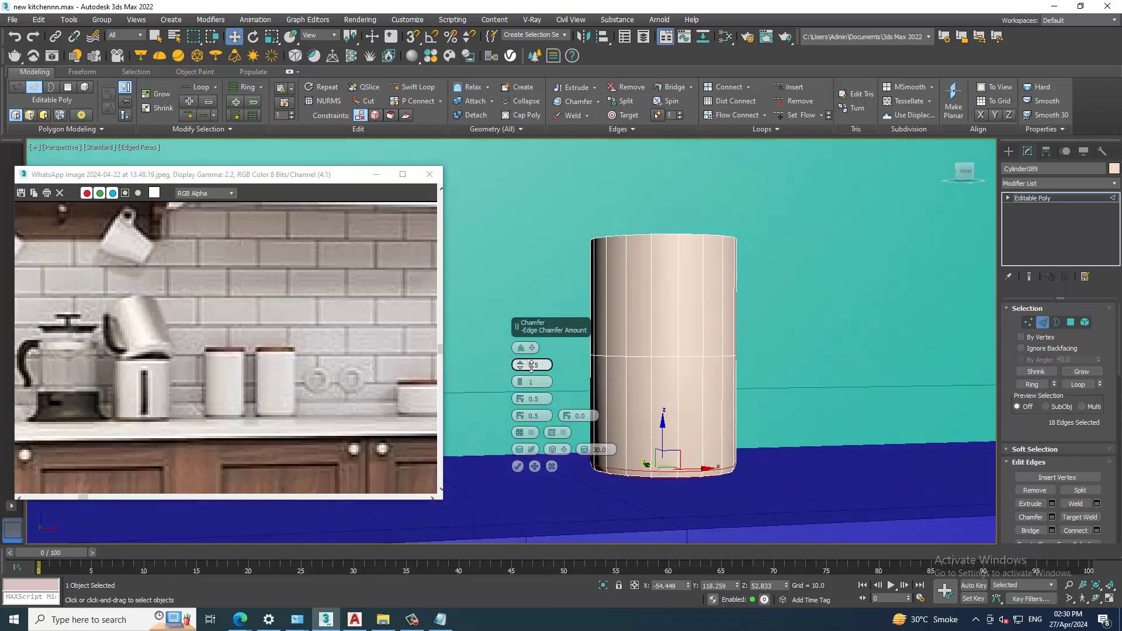
left_click(518, 466)
mouse_move(585, 409)
middle_mouse_down("alt")
mouse_move(651, 331)
mouse_move(648, 369)
middle_mouse_up("alt")
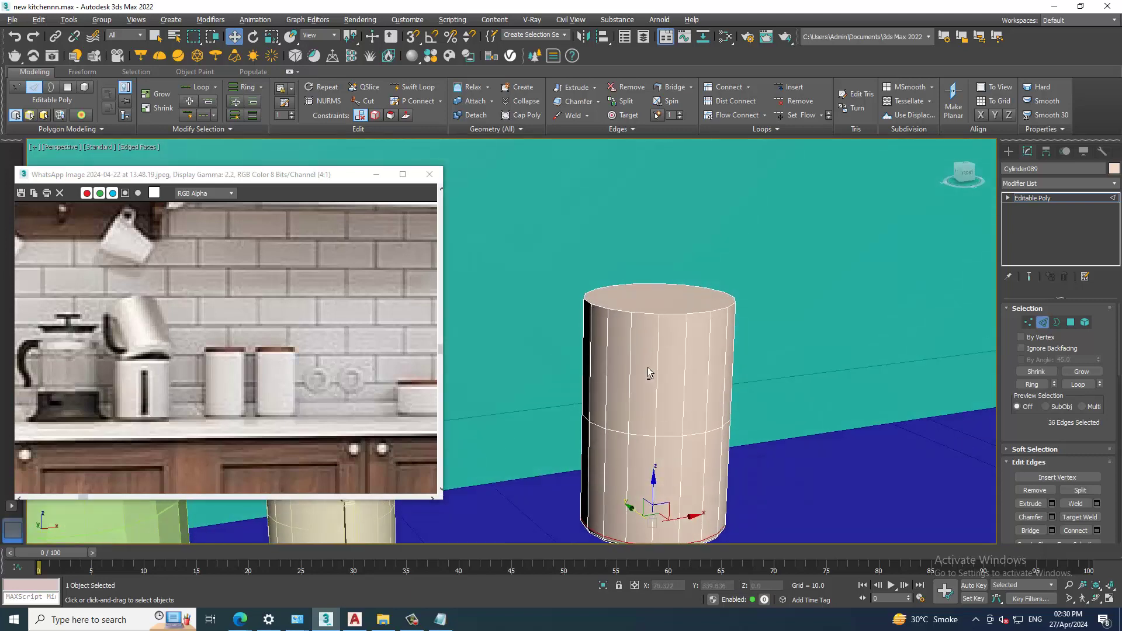
Delete the cylinder's top cap polygon
left_click(1072, 323)
left_click(675, 307)
key("Delete")
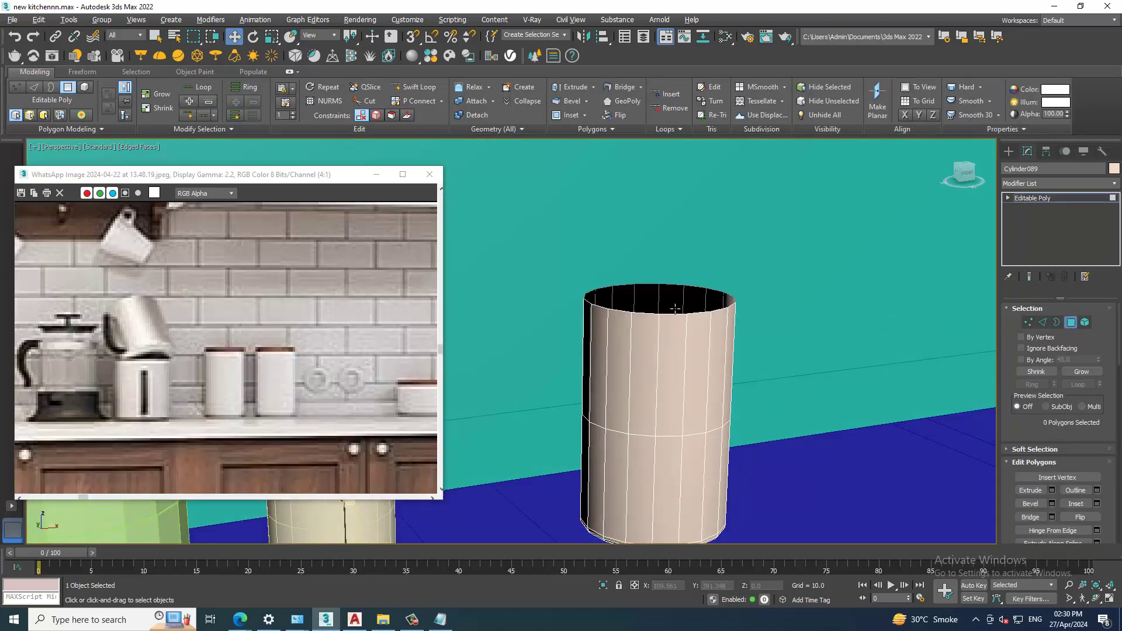
Extrude the top border upward, scale it inward into a narrower neck, and cap it
left_click(1055, 322)
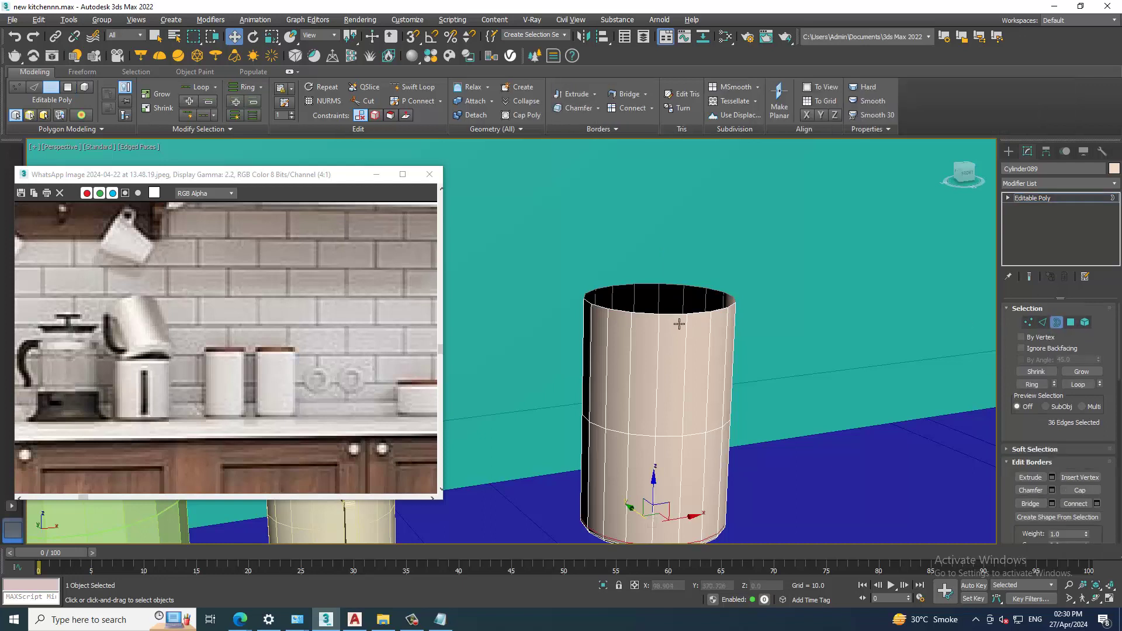
left_click(672, 311)
key("w")
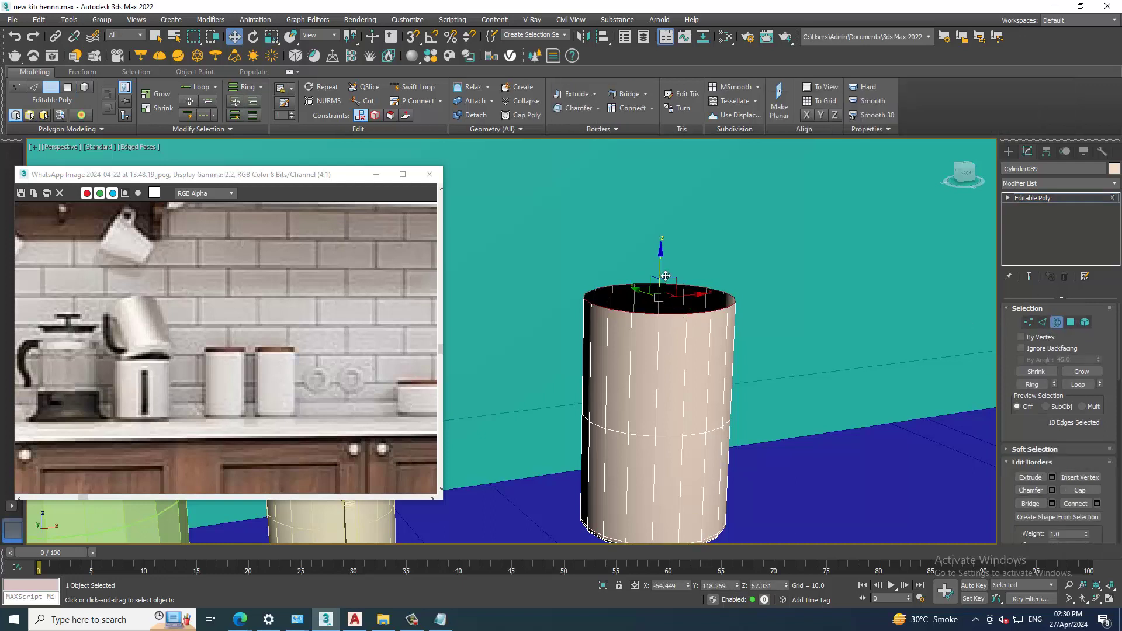
mouse_move(663, 279)
left_mouse_down("shift")
mouse_move(666, 268)
mouse_move(684, 299)
left_mouse_up("shift")
key("r")
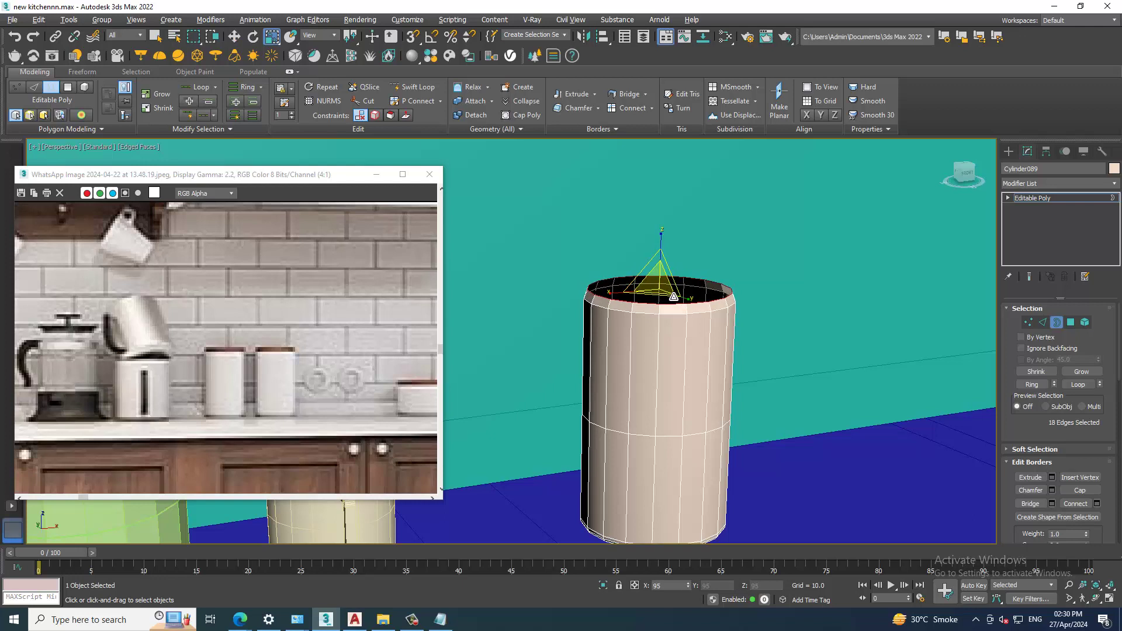
key("w")
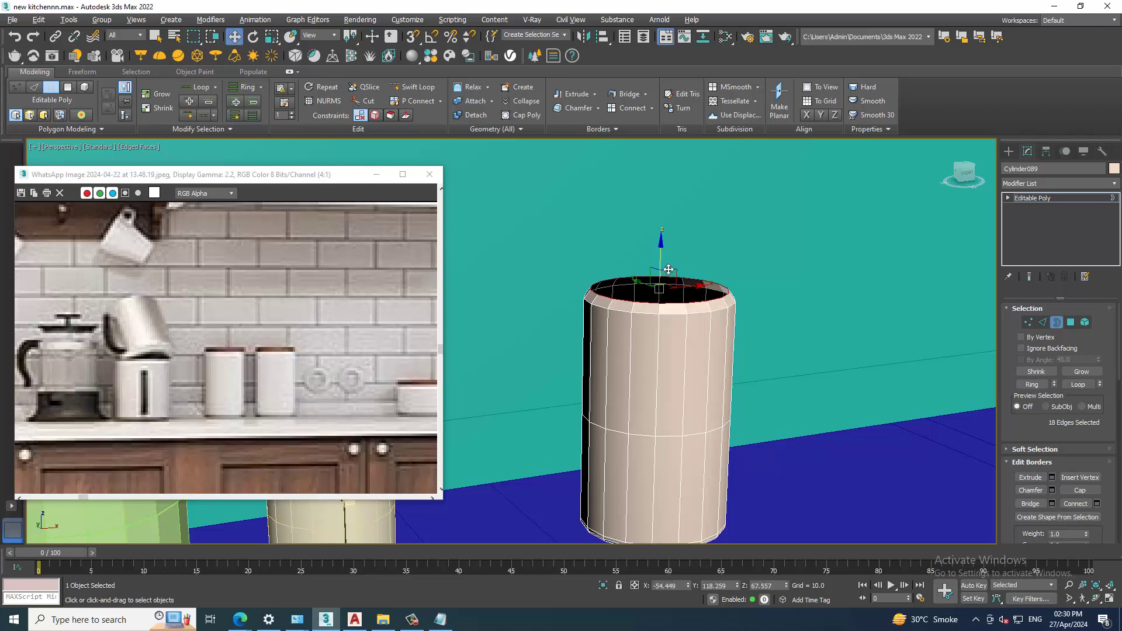
left_click_drag(666, 265, 668, 253)
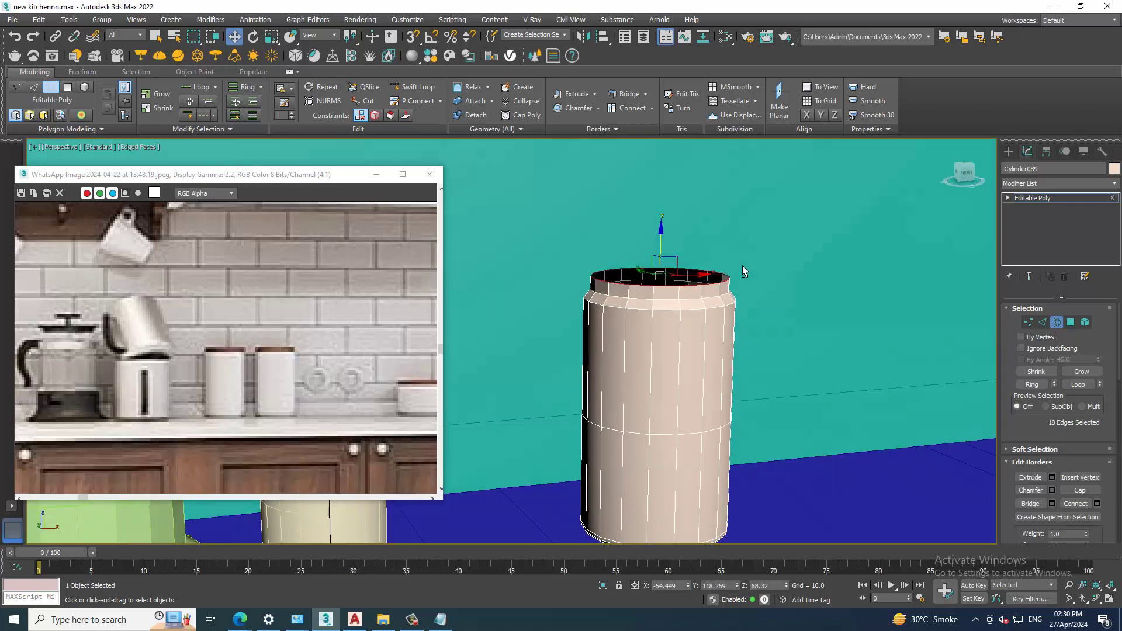
right_click(650, 293)
left_click(628, 321)
mouse_move(726, 281)
middle_mouse_down("alt")
mouse_move(727, 292)
mouse_move(720, 280)
middle_mouse_up("alt")
Select the 18-polygon band just below the top of the tall canister
left_click(1071, 322)
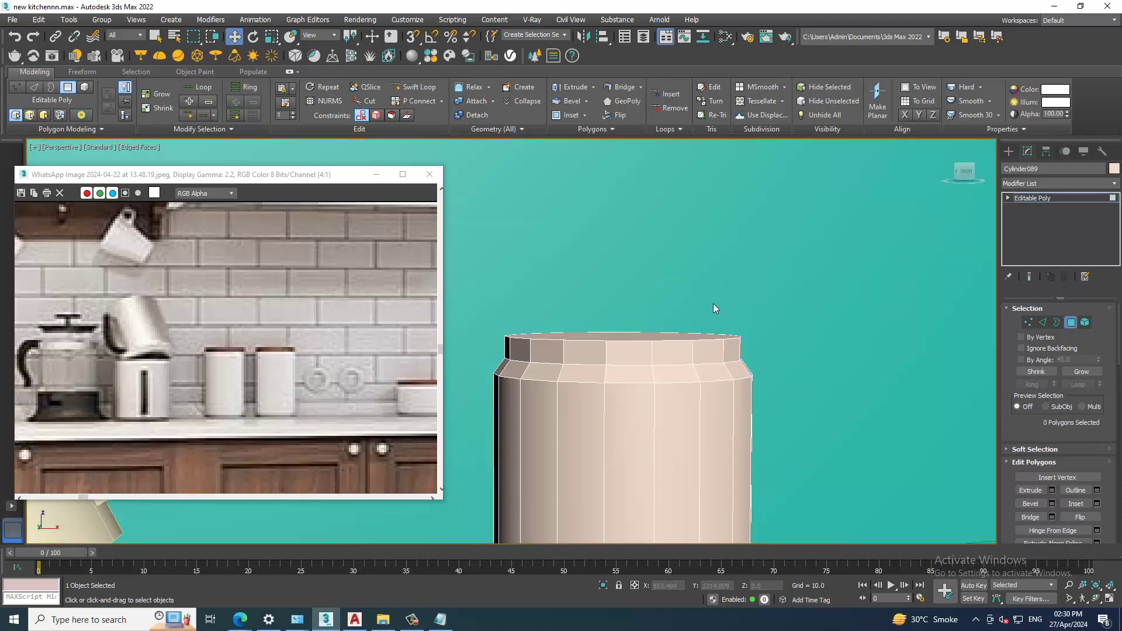
key("alt+w")
key("alt+w")
scroll(710, 232, "up", 1)
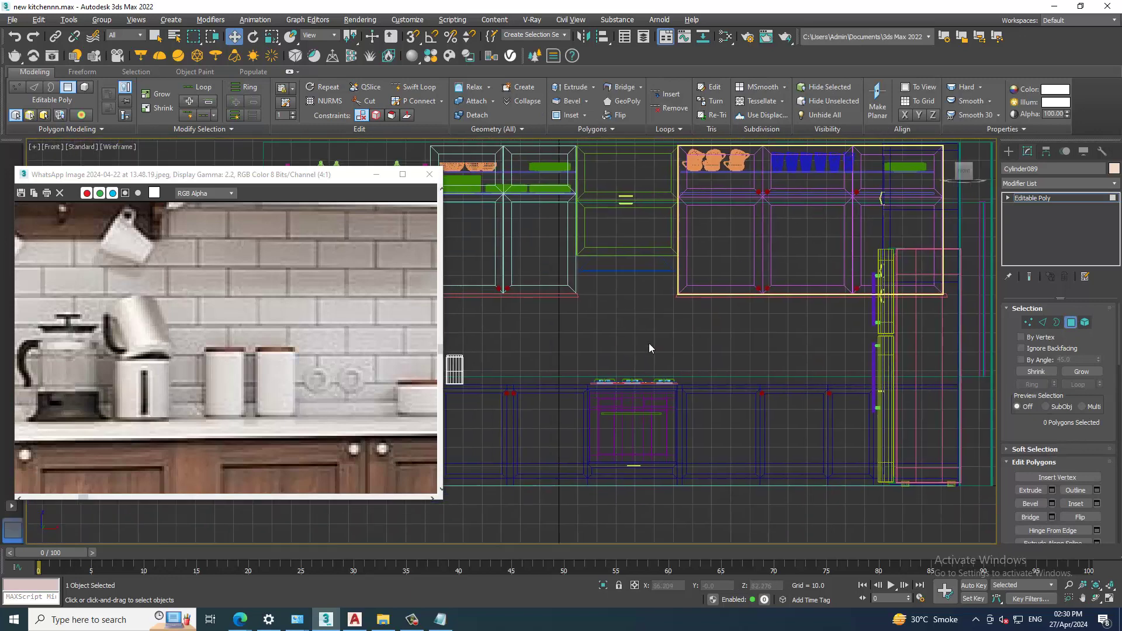
scroll(648, 343, "up", 3)
scroll(711, 370, "up", 3)
scroll(633, 395, "up", 2)
scroll(632, 395, "up", 2)
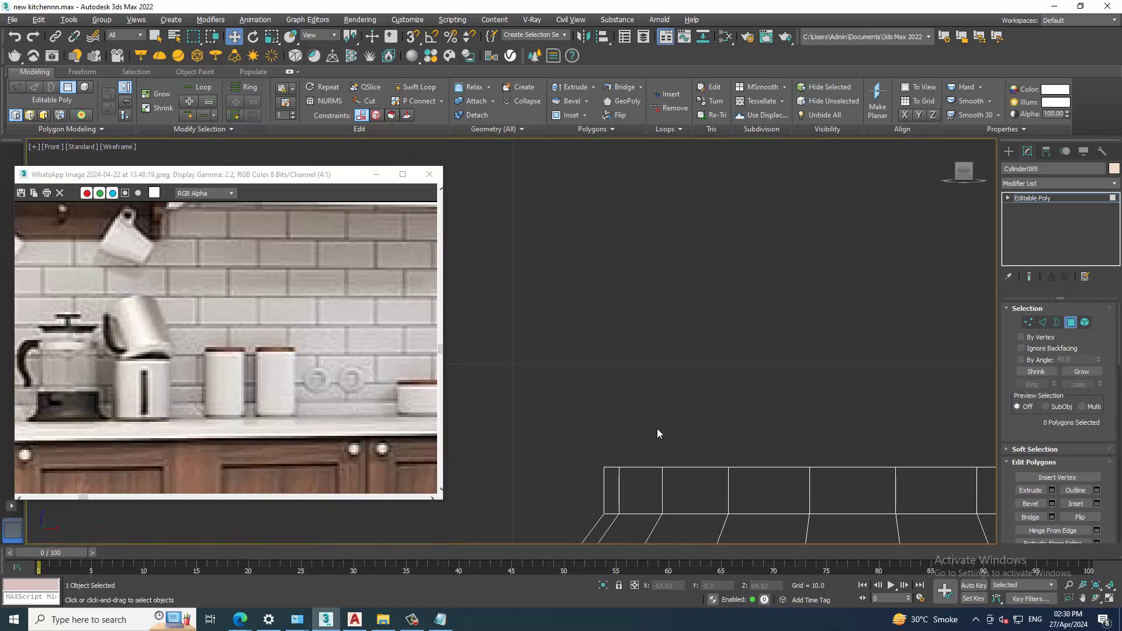
mouse_move(659, 432)
middle_mouse_down()
mouse_move(637, 325)
mouse_move(641, 374)
middle_mouse_up()
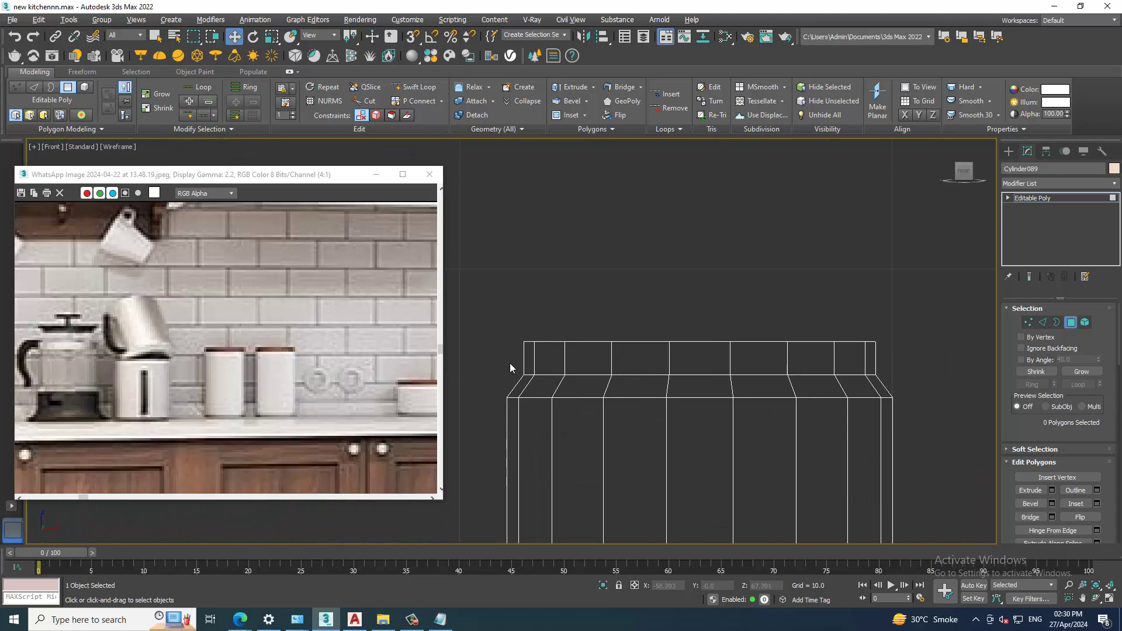
left_click_drag(936, 366, 938, 363)
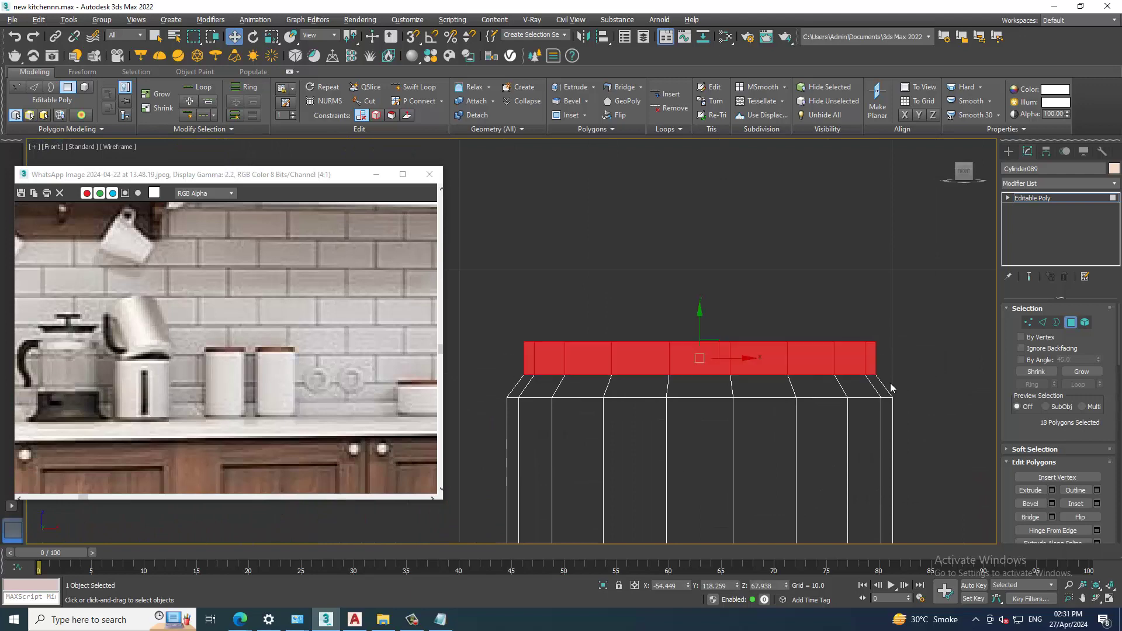
key("alt+w")
key("alt+w")
middle_click_drag(770, 425, 847, 401, "alt")
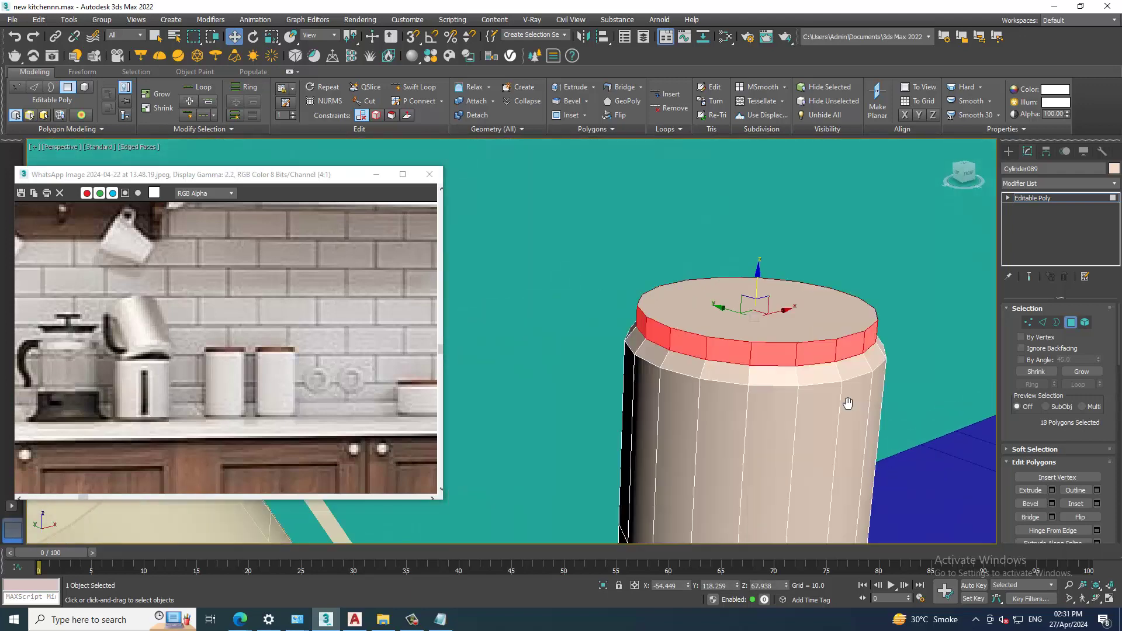
Extrude the band outward by local normal 0.207 into a thin rim, then return to object level
left_click(1052, 491)
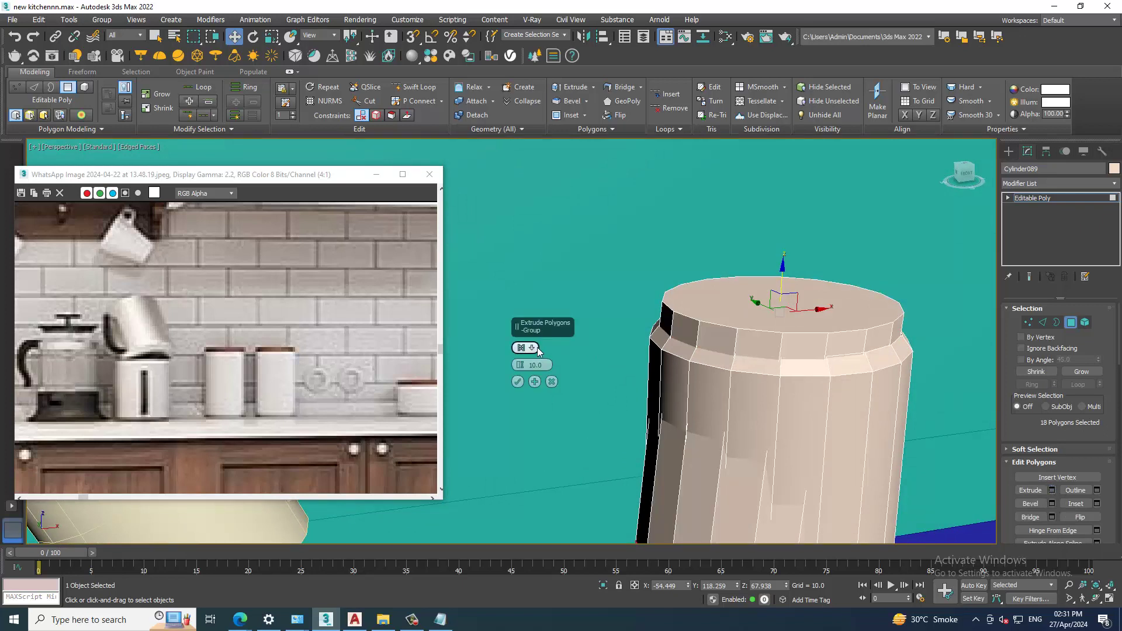
left_click(538, 349)
left_click(555, 366)
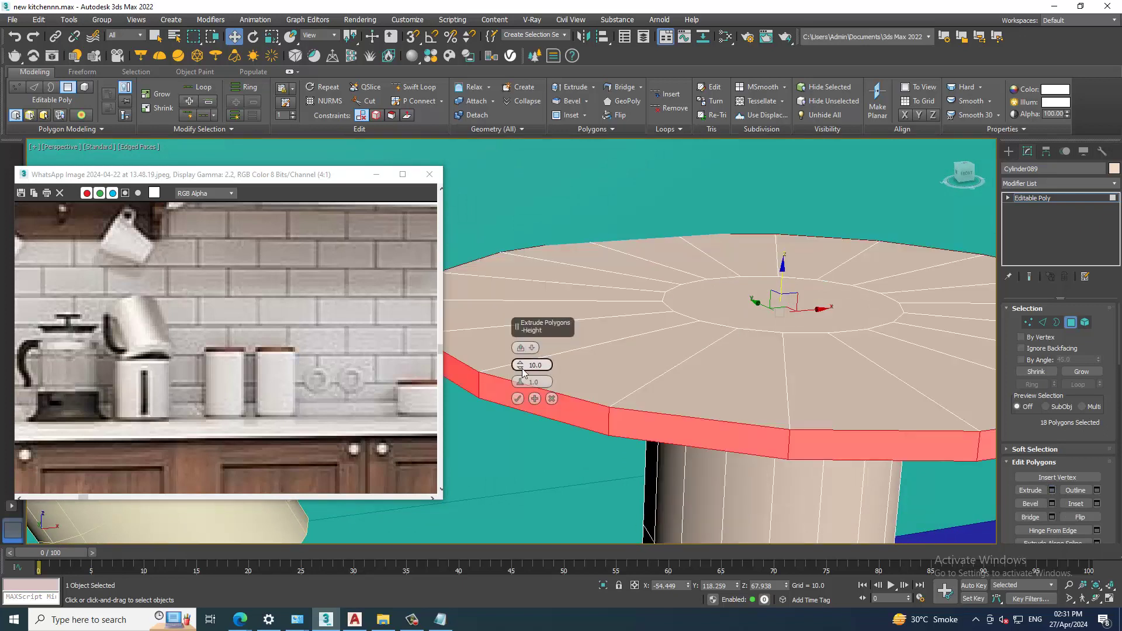
left_click_drag(520, 366, 556, 433)
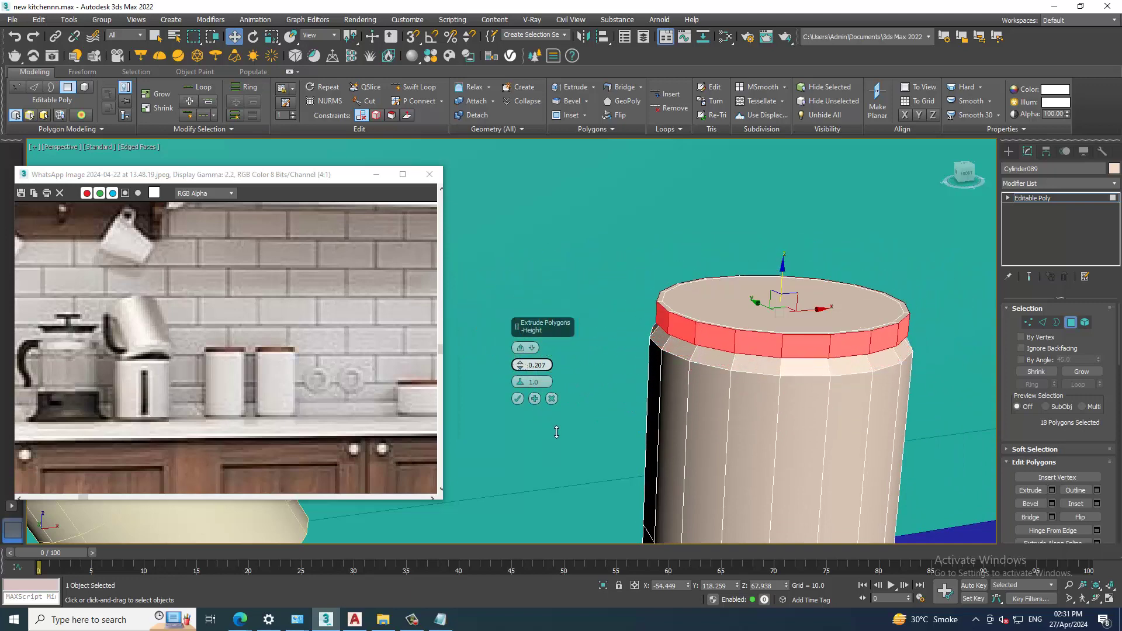
mouse_move(756, 395)
middle_mouse_down("alt")
mouse_move(749, 372)
mouse_move(748, 383)
middle_mouse_up("alt")
left_click(518, 400)
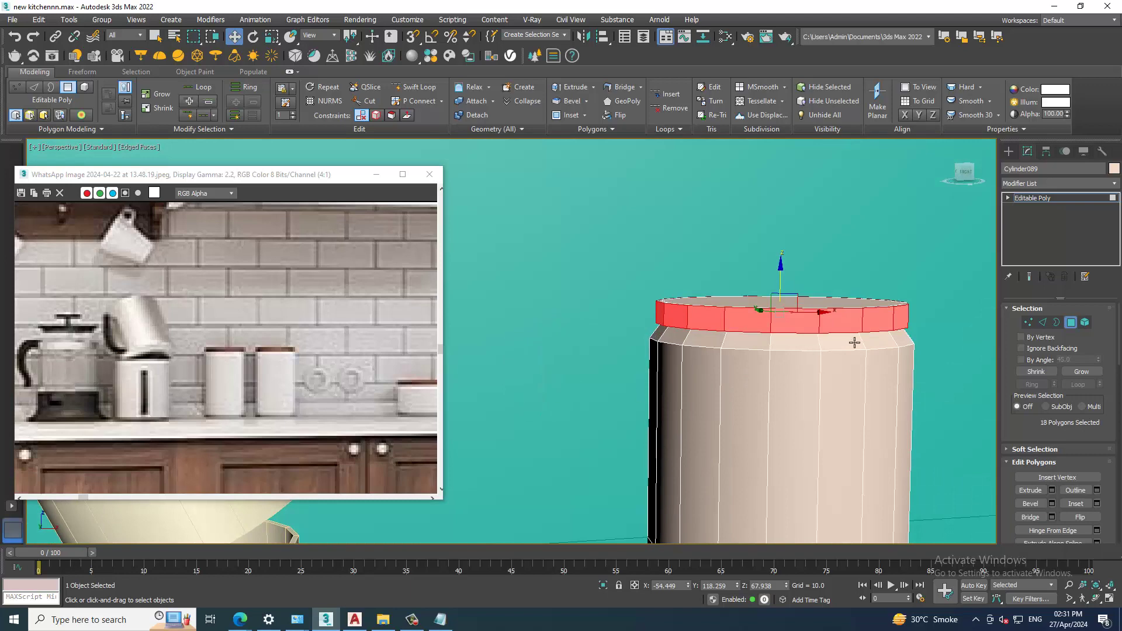
left_click(1071, 198)
scroll(760, 380, "down", 5)
mouse_move(760, 380)
middle_mouse_down("alt")
mouse_move(719, 356)
mouse_move(713, 441)
middle_mouse_up("alt")
scroll(713, 352, "up", 2)
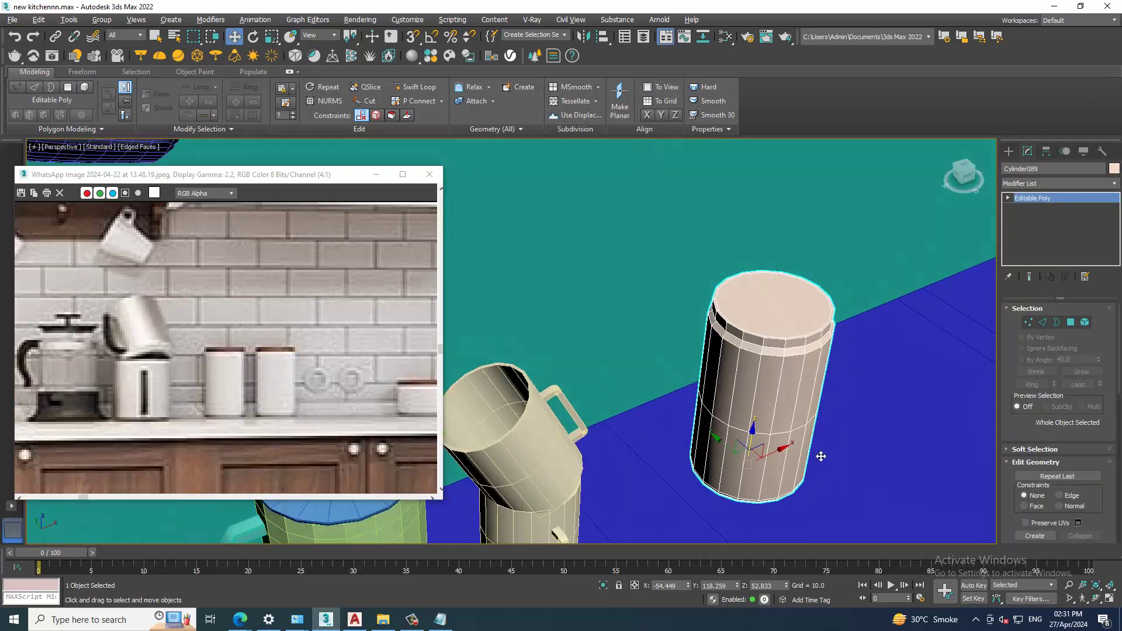
Shift-drag the canister beside the cups to make two copies
mouse_move(713, 442)
left_mouse_down()
mouse_move(705, 463)
mouse_move(821, 421)
left_mouse_up()
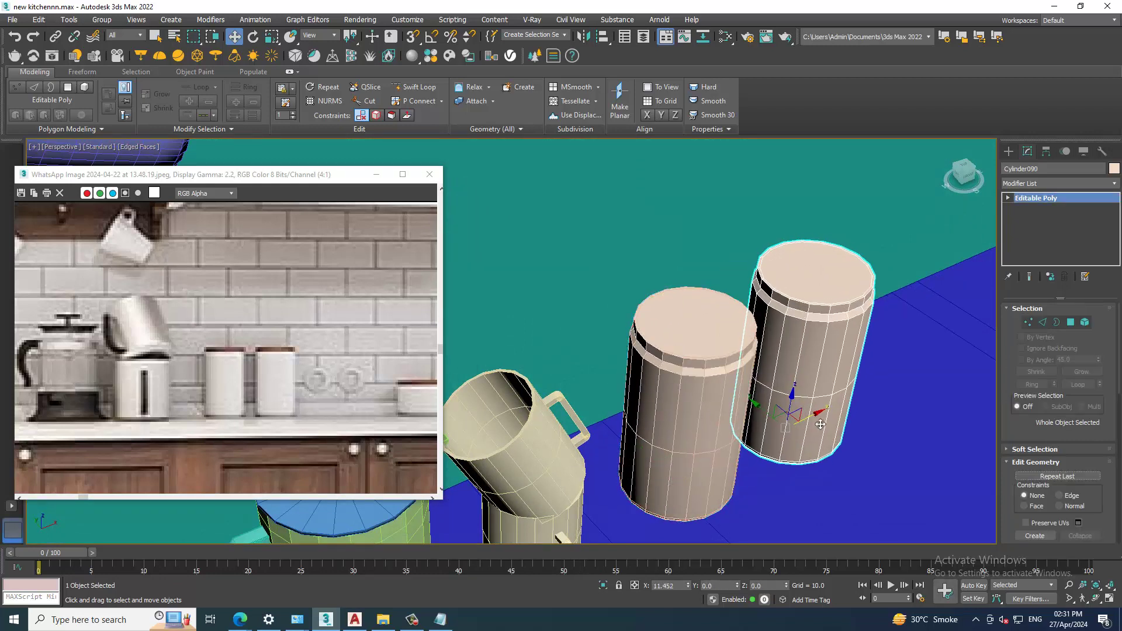
left_click(590, 314)
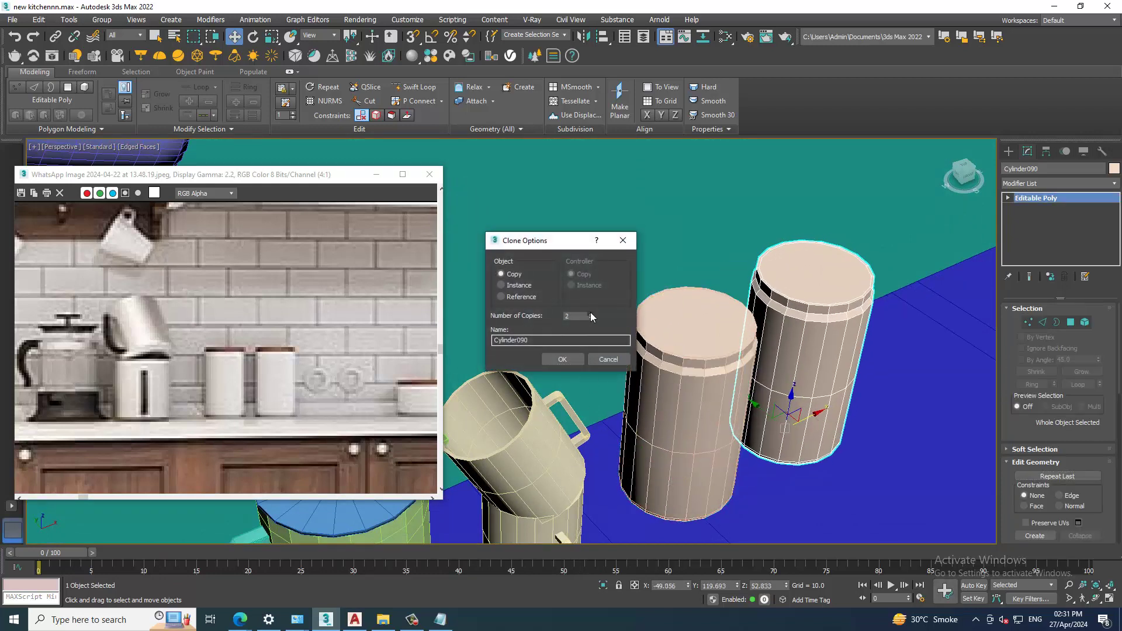
left_click(562, 359)
scroll(770, 371, "down", 5)
middle_click_drag(770, 371, 718, 346, "alt")
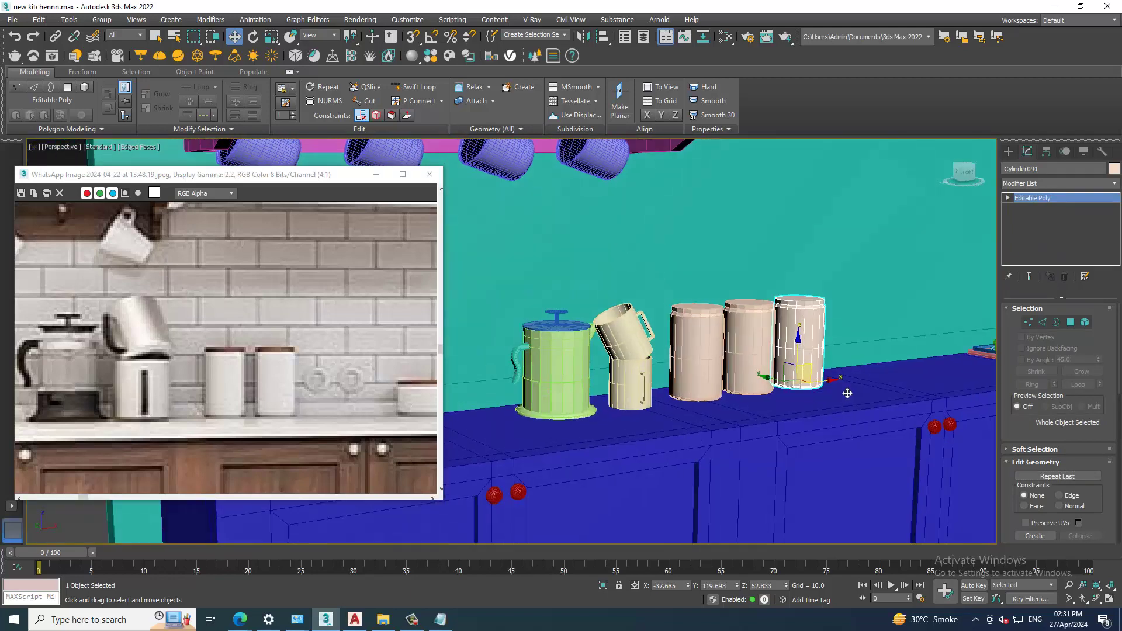
Select the canisters, mug and jug parts and shift them along the counter
left_click(717, 346, "ctrl")
left_click(635, 342, "ctrl")
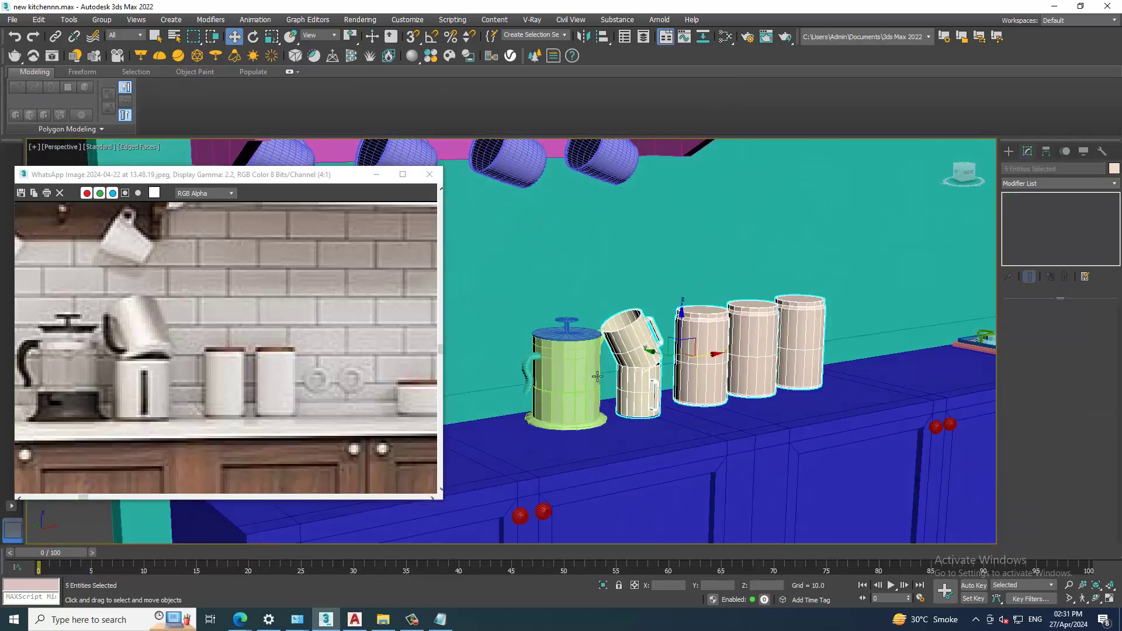
left_click(566, 379, "ctrl")
left_click(568, 328, "ctrl")
left_click(537, 355, "ctrl")
middle_click_drag(536, 355, 631, 368, "alt")
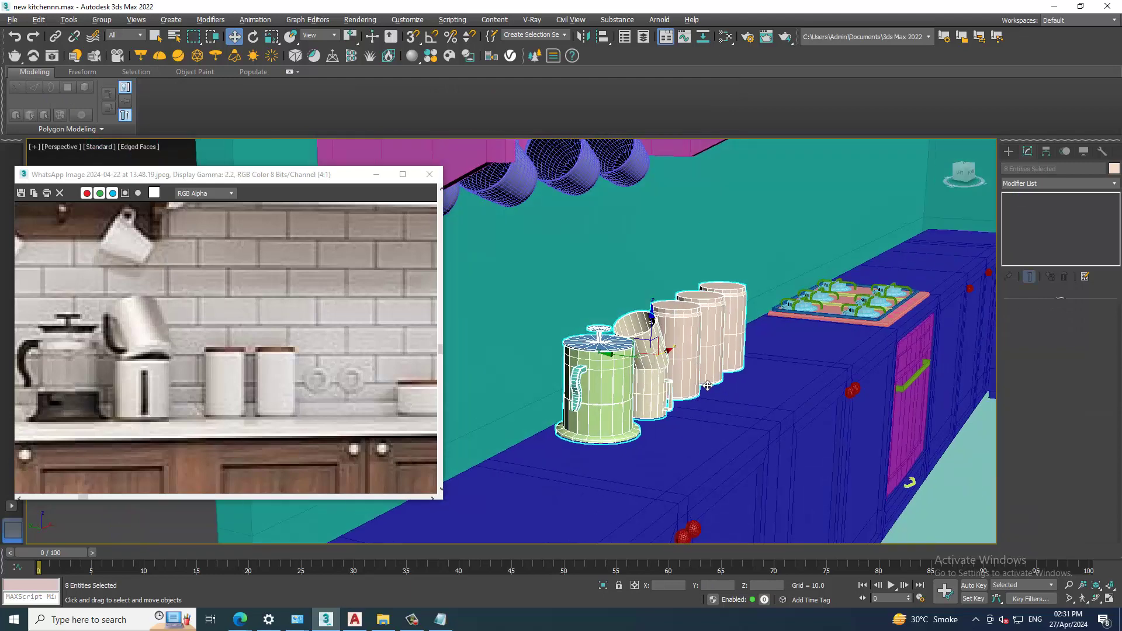
left_click(610, 355, "ctrl")
left_click_drag(611, 355, 631, 356)
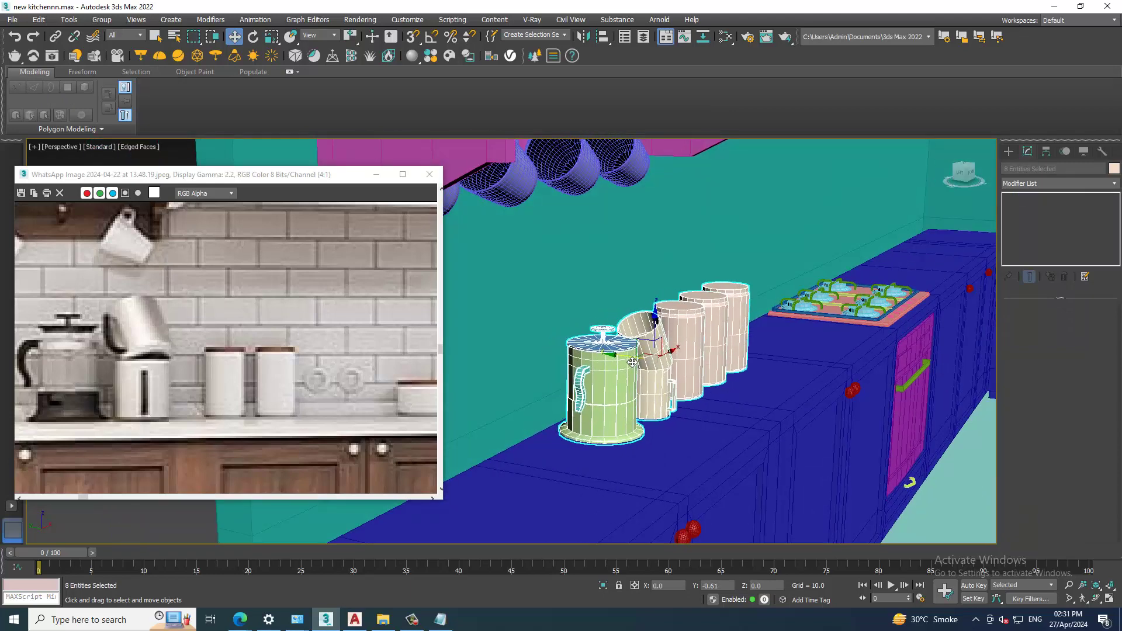
middle_click_drag(219, 360, 166, 332)
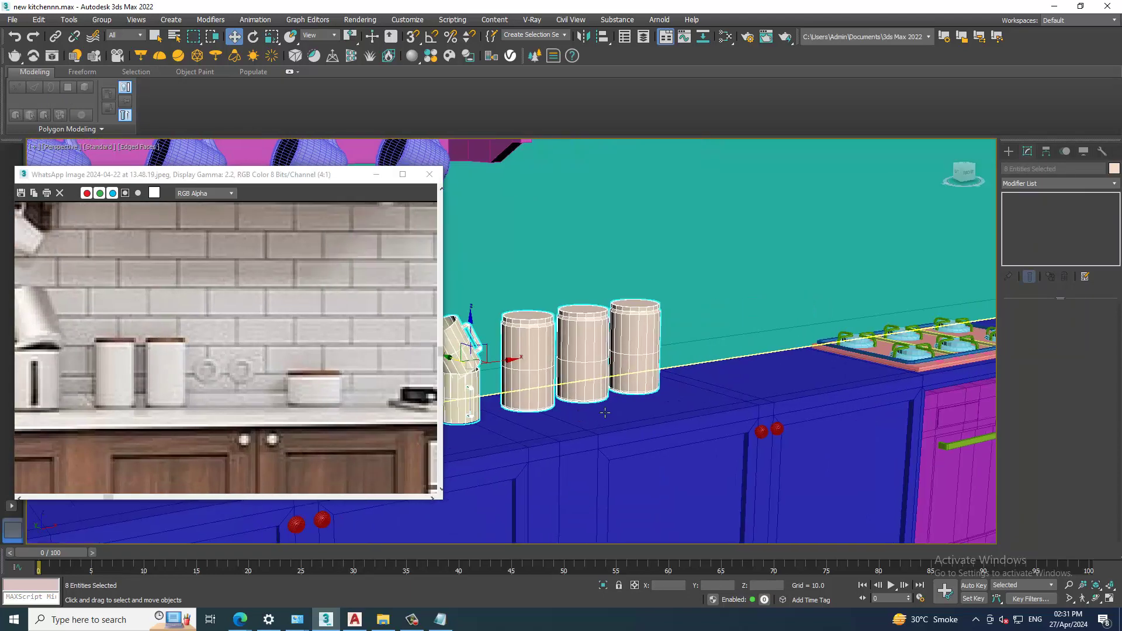
middle_click_drag(785, 409, 677, 361, "alt")
scroll(747, 374, "down", 3)
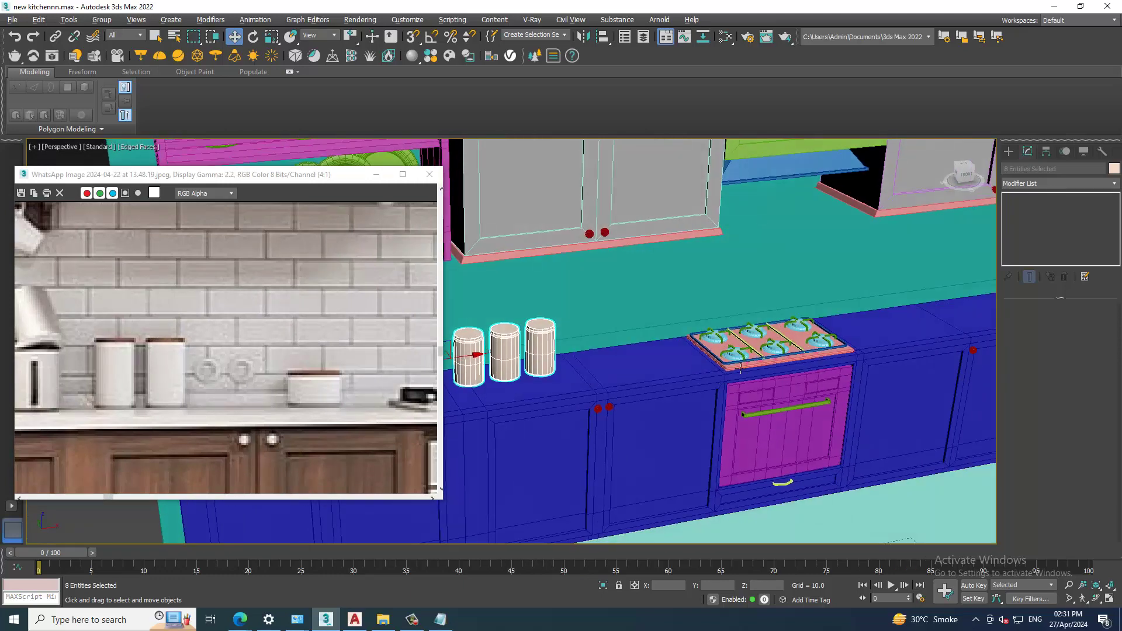
Draw a flat 8.399×11.909 box base on the countertop beside the hob
left_click(1009, 152)
left_click(1030, 229)
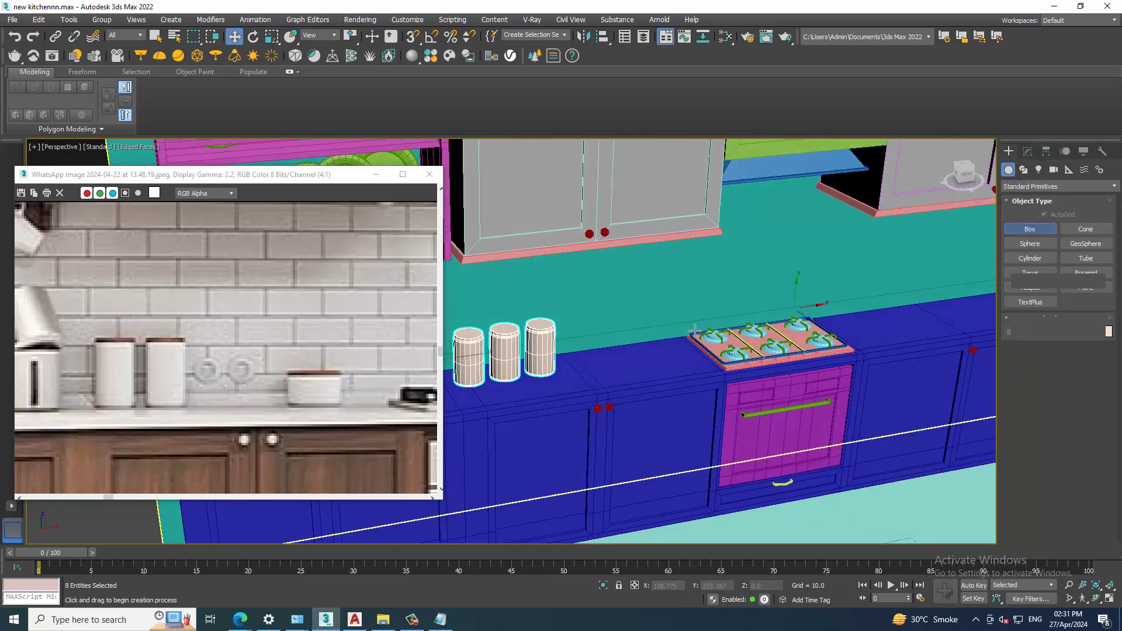
scroll(689, 368, "up", 2)
scroll(676, 413, "up", 3)
scroll(760, 351, "up", 2)
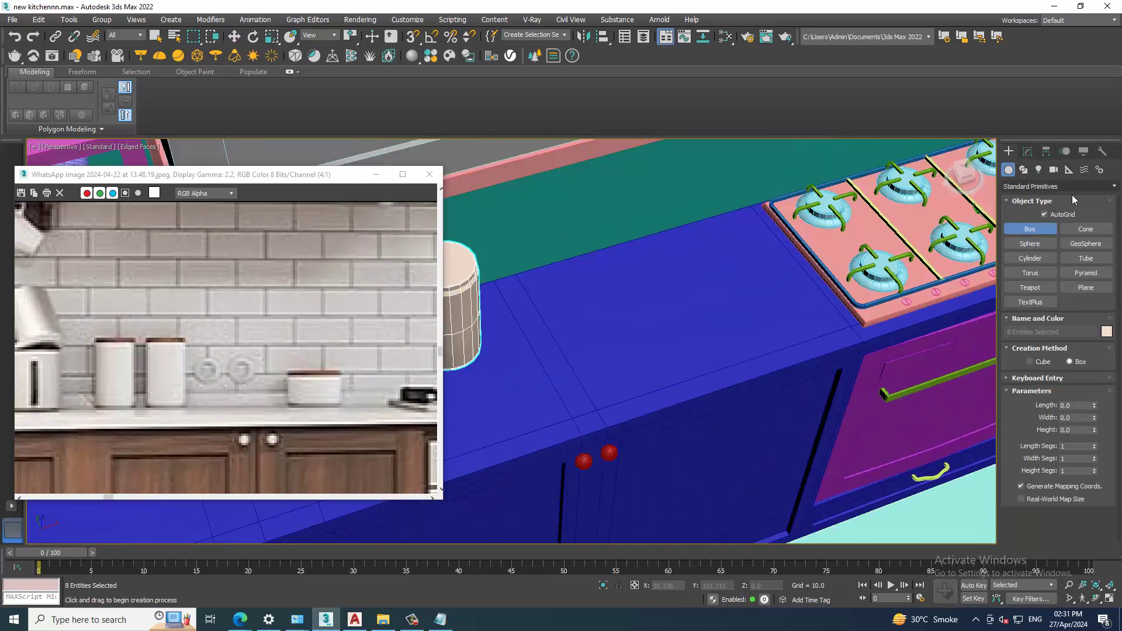
left_click_drag(607, 274, 714, 296)
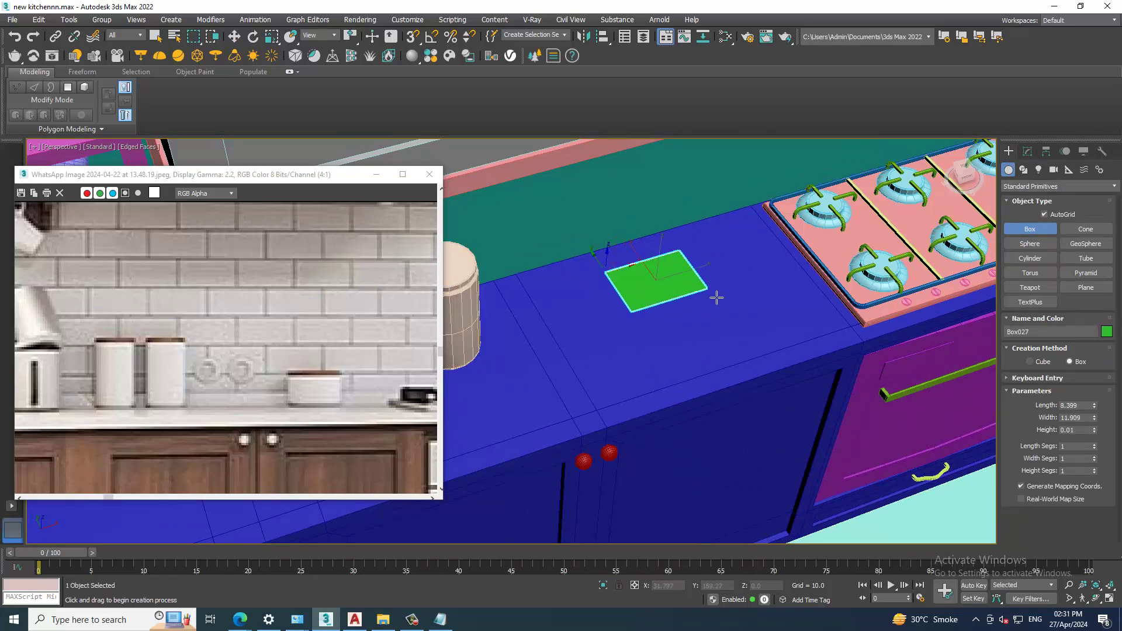
Give the new box a shallow height and convert it to Editable Poly
left_click(714, 277)
key("w")
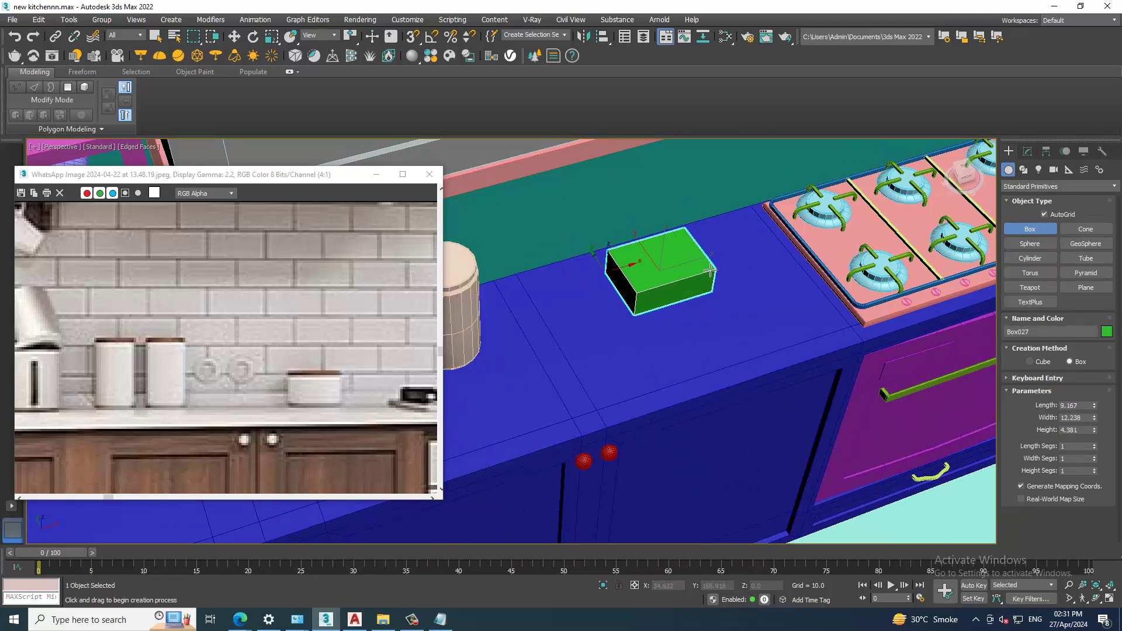
middle_click_drag(714, 278, 688, 269, "alt")
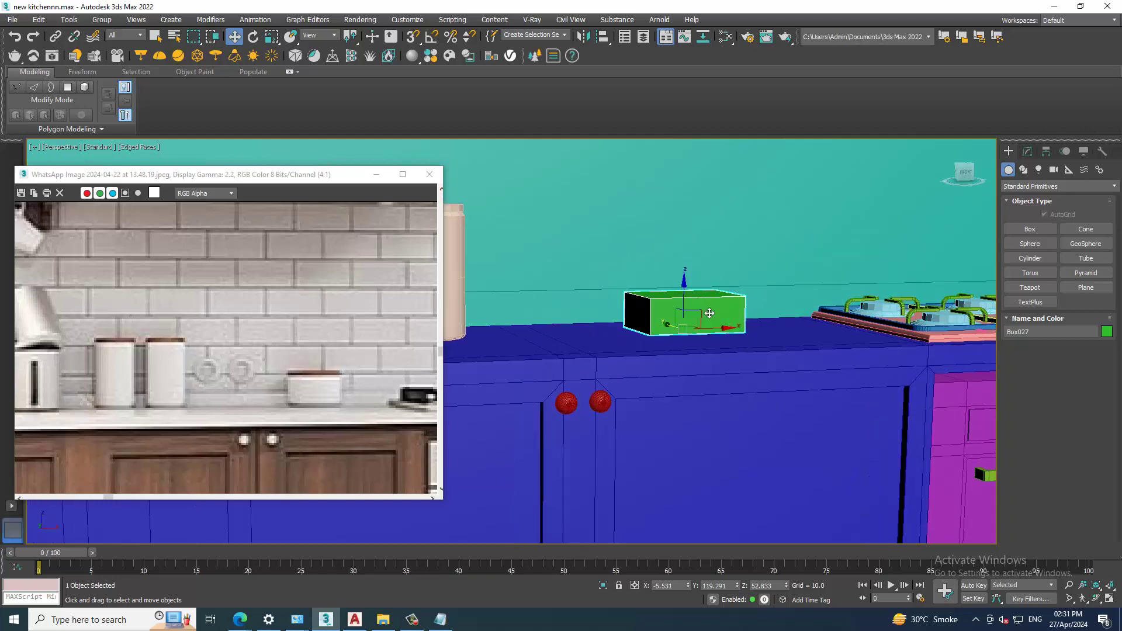
scroll(689, 275, "up", 5)
scroll(661, 284, "up", 3)
right_click(656, 285)
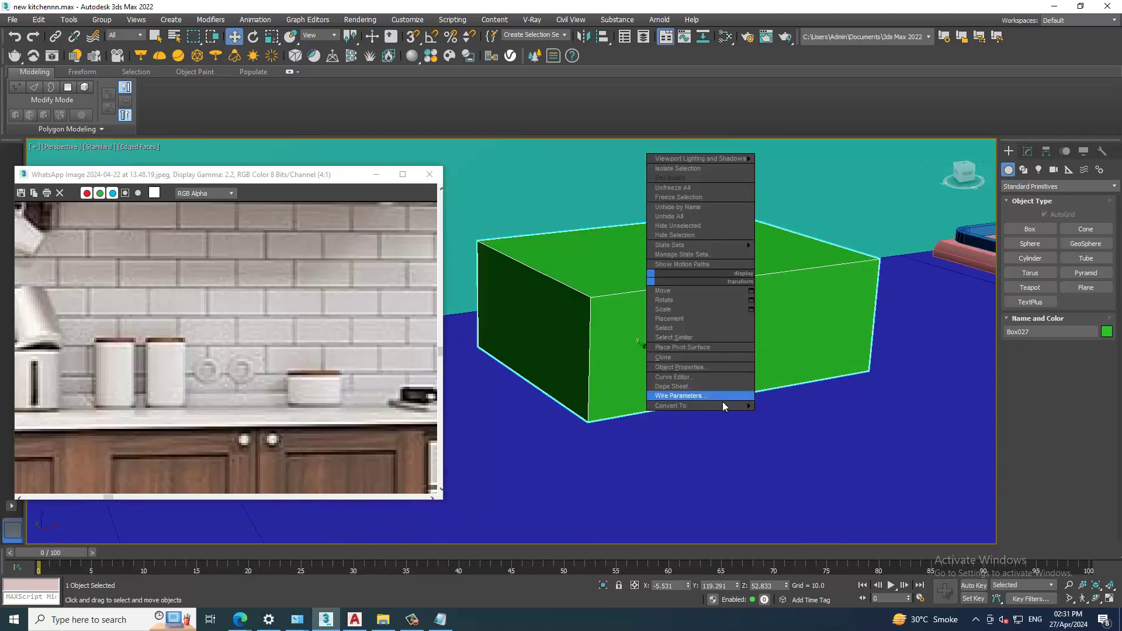
left_click(806, 418)
Raise the box's top face to make it taller, then select its four vertical corner edges
key("4")
left_click(680, 257)
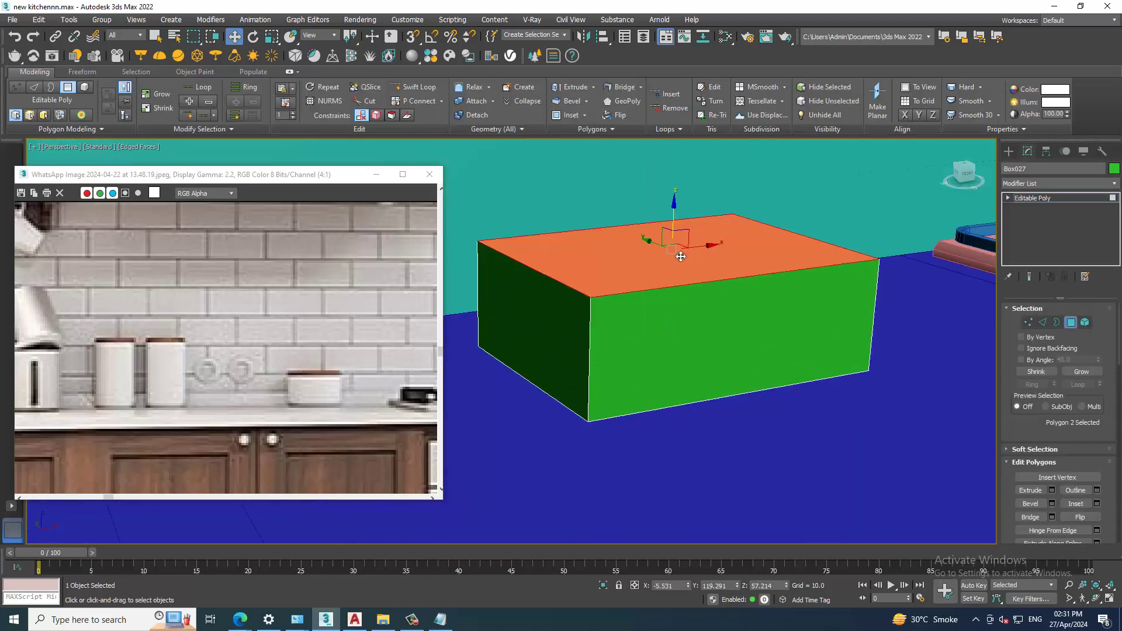
left_click_drag(683, 225, 679, 200)
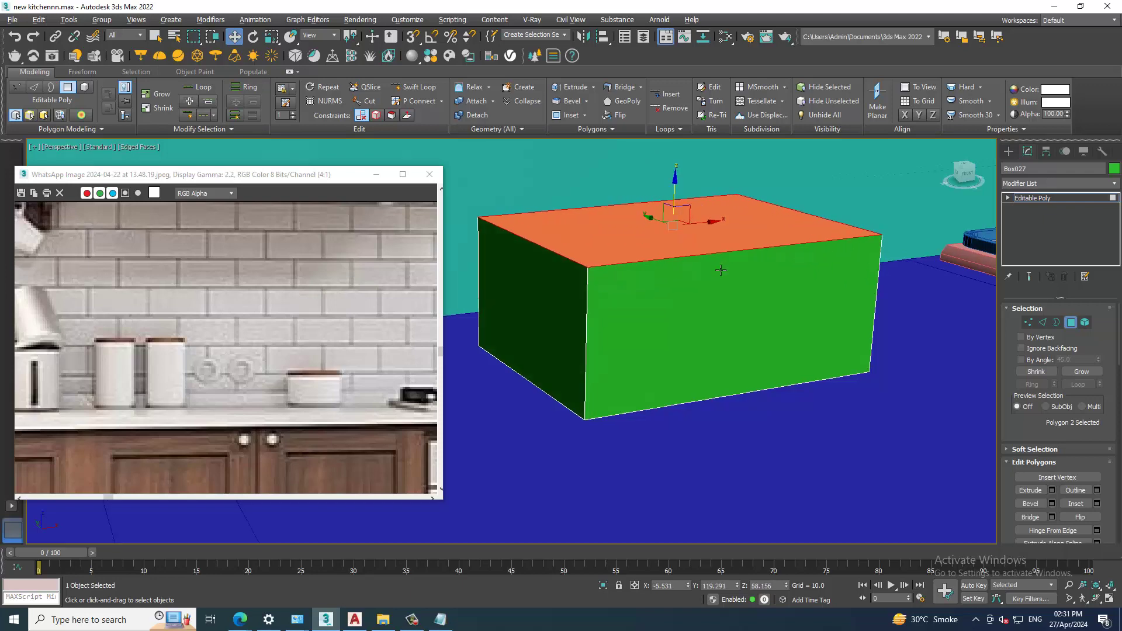
key("2")
middle_click_drag(655, 336, 666, 315, "alt")
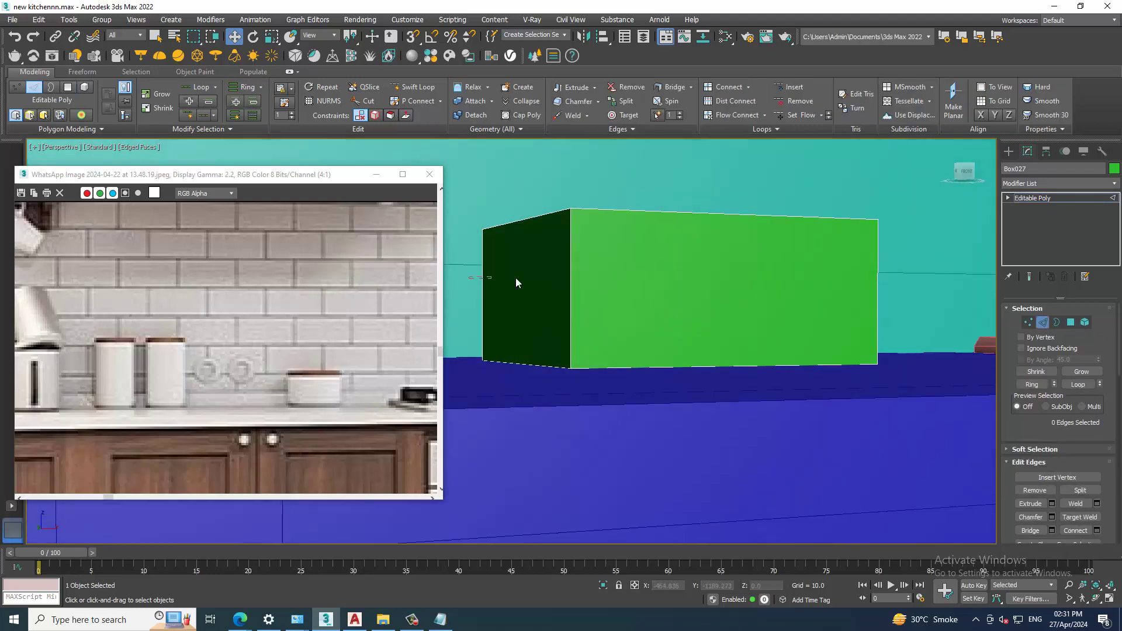
left_click_drag(903, 315, 902, 316)
mouse_move(655, 294)
middle_mouse_down("alt")
mouse_move(775, 349)
mouse_move(973, 489)
middle_mouse_up("alt")
Chamfer the box's four vertical corner edges by 1.2 with 3 segments
left_click(1052, 518)
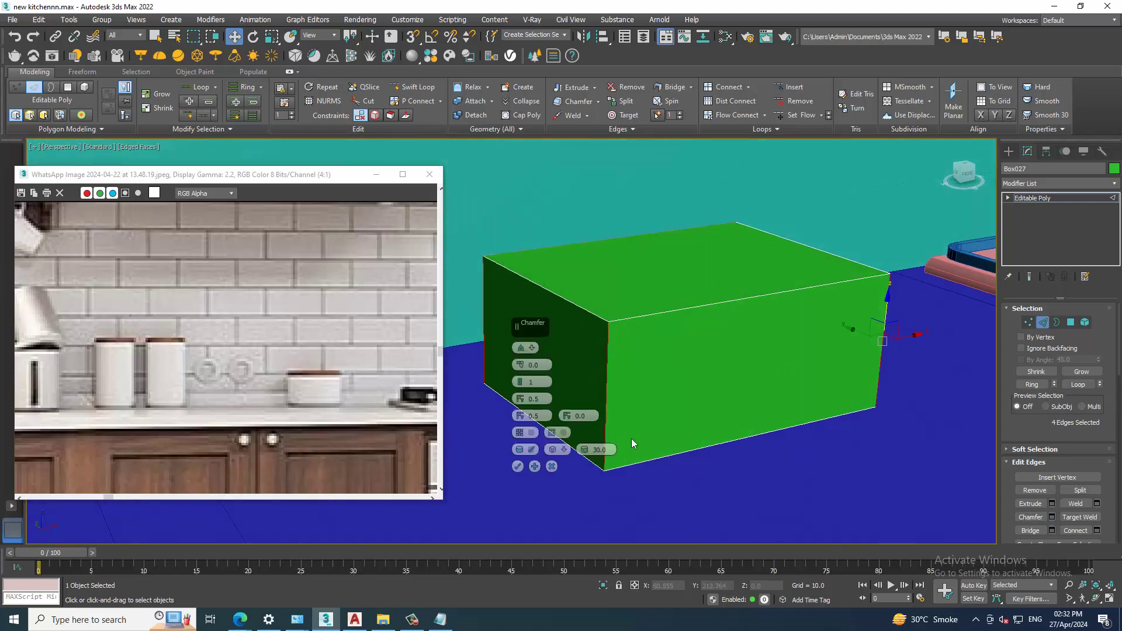
mouse_move(520, 365)
left_mouse_down()
mouse_move(520, 377)
mouse_move(526, 361)
left_mouse_up()
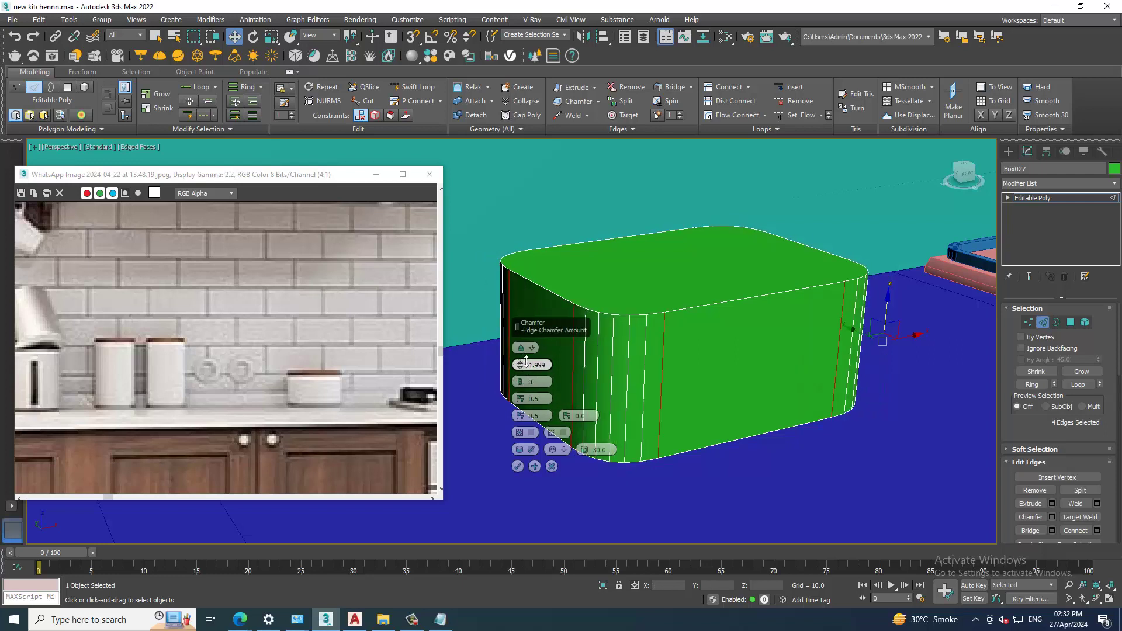
left_click(518, 466)
mouse_move(518, 468)
middle_mouse_down("alt")
mouse_move(667, 419)
mouse_move(501, 372)
middle_mouse_up("alt")
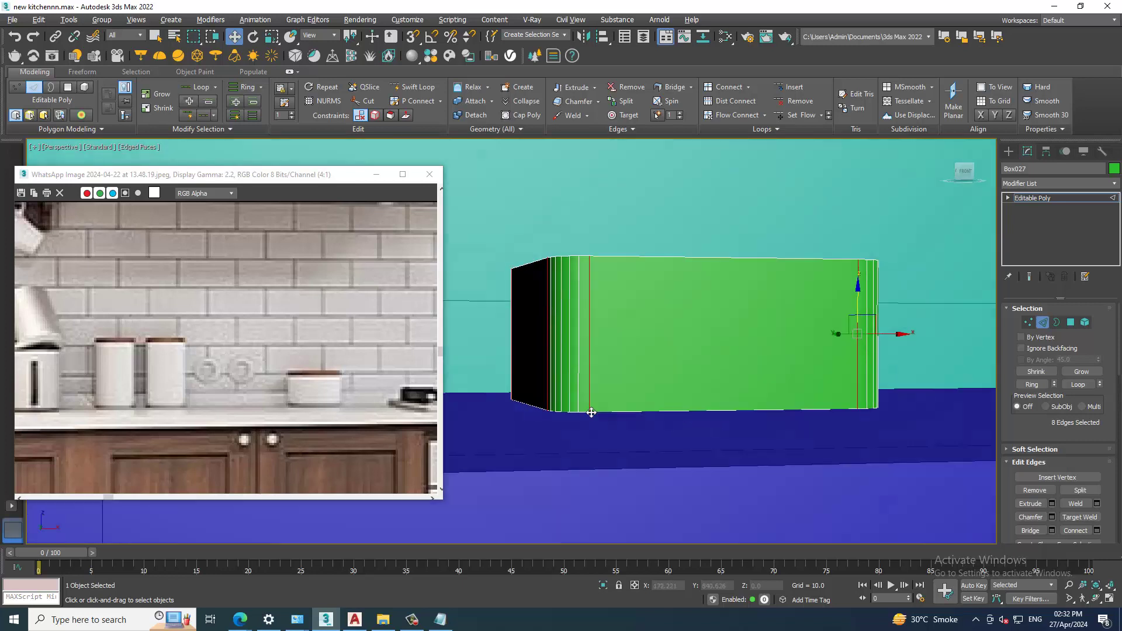
Select the box's top and bottom edges for chamfering
key("2")
key("2")
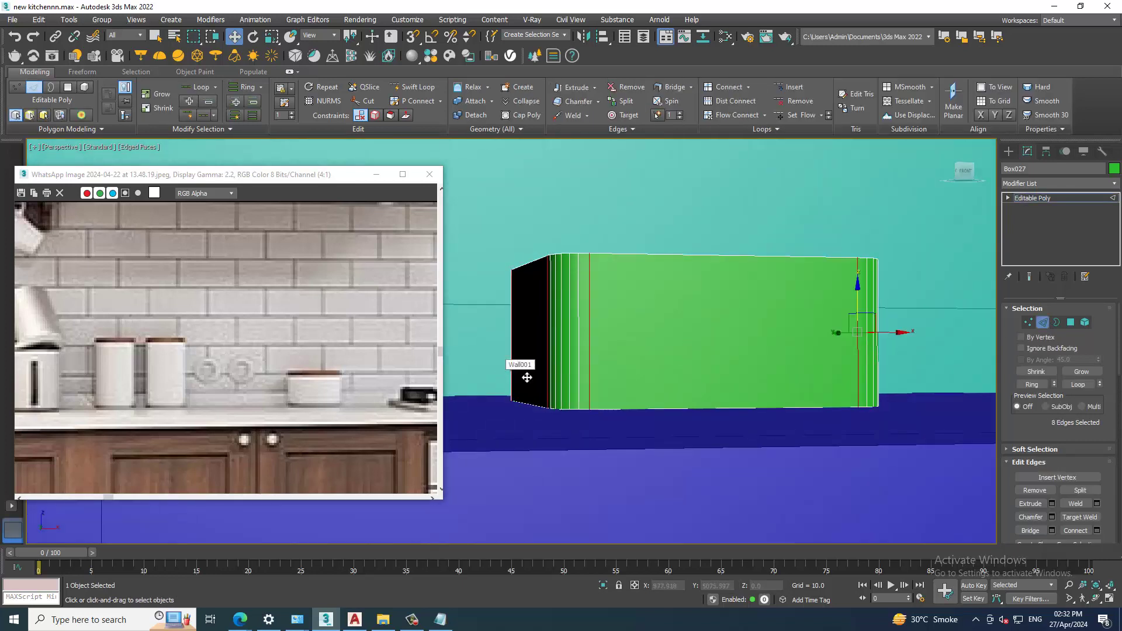
left_click(518, 368)
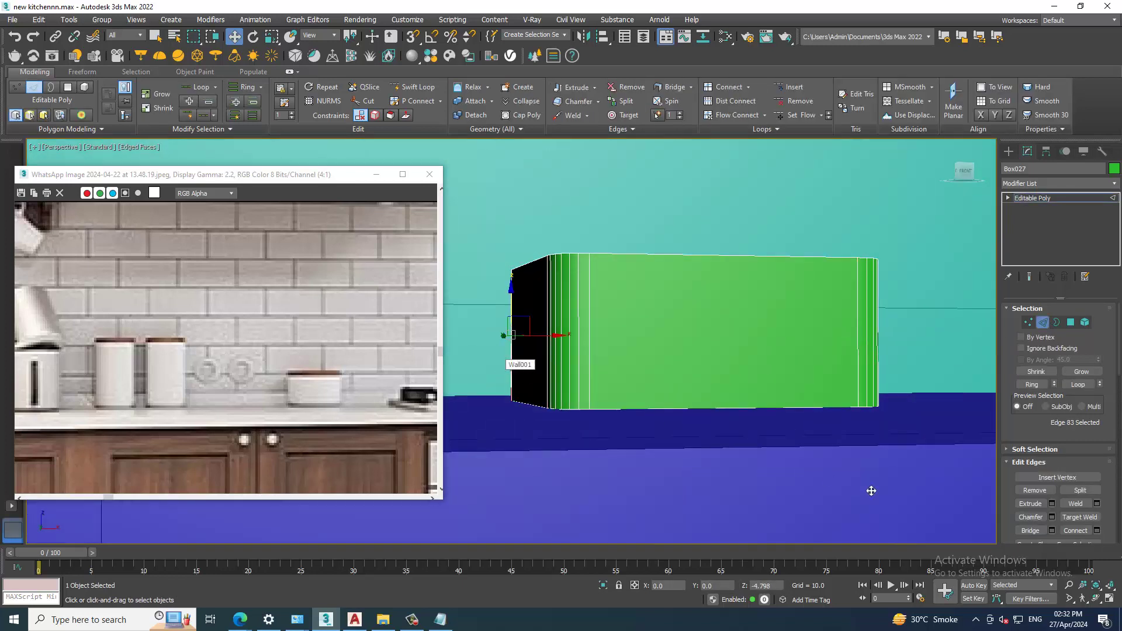
left_click(541, 387)
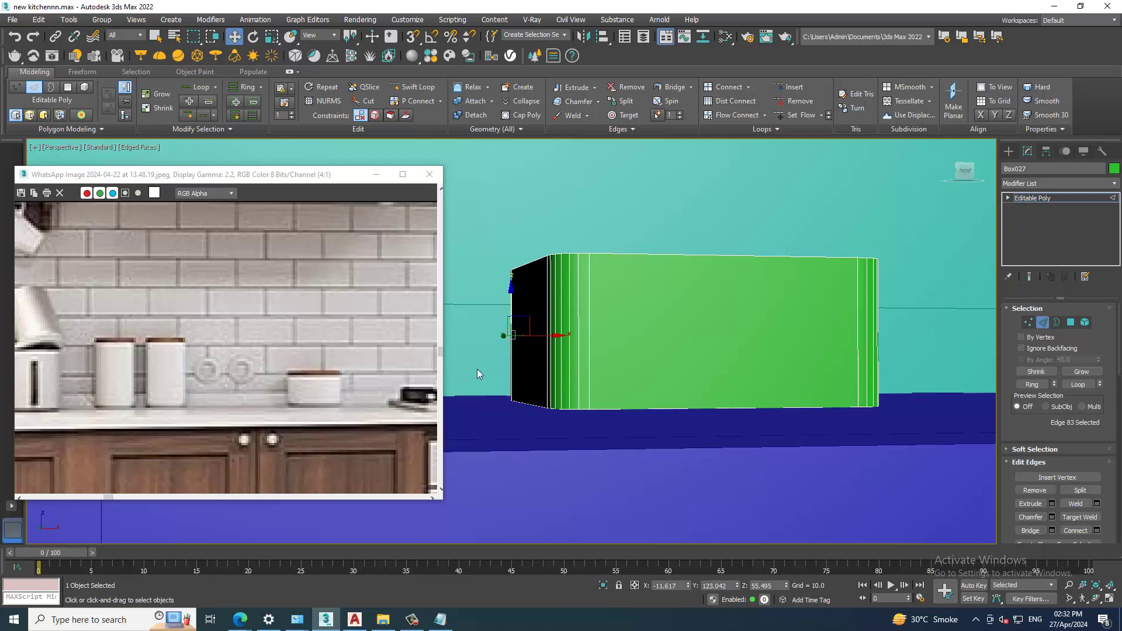
left_click_drag(971, 486, 913, 342)
left_click_drag(516, 228, 475, 195)
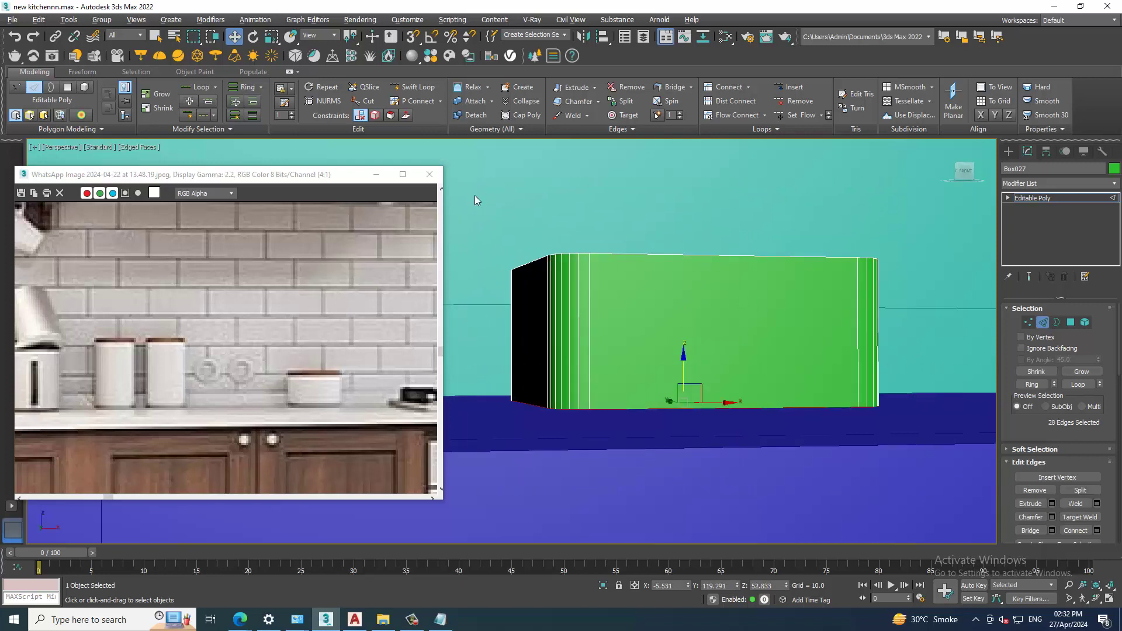
middle_click_drag(654, 304, 703, 348, "alt")
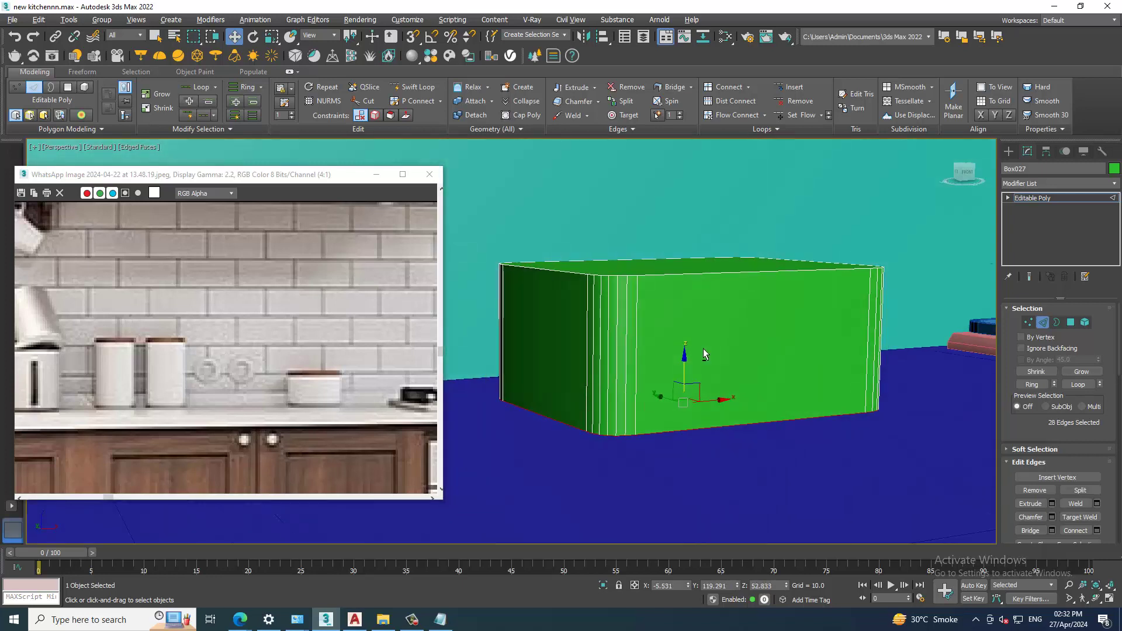
Chamfer the selected edges by 0.5 and pick the box's top face
left_click(1052, 517)
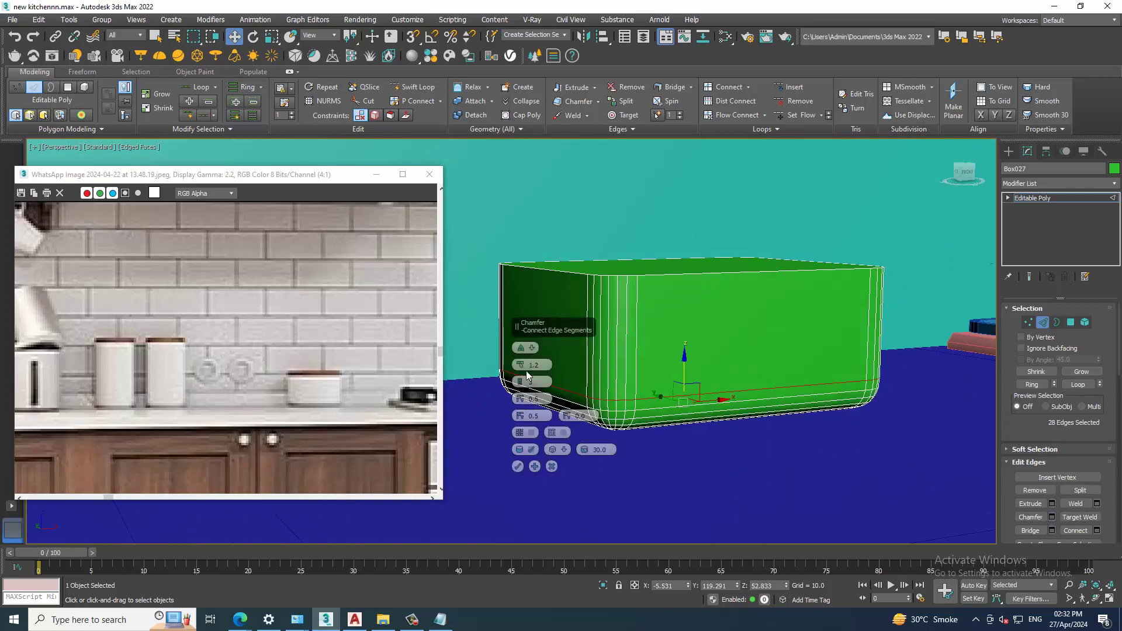
left_click_drag(525, 367, 528, 385)
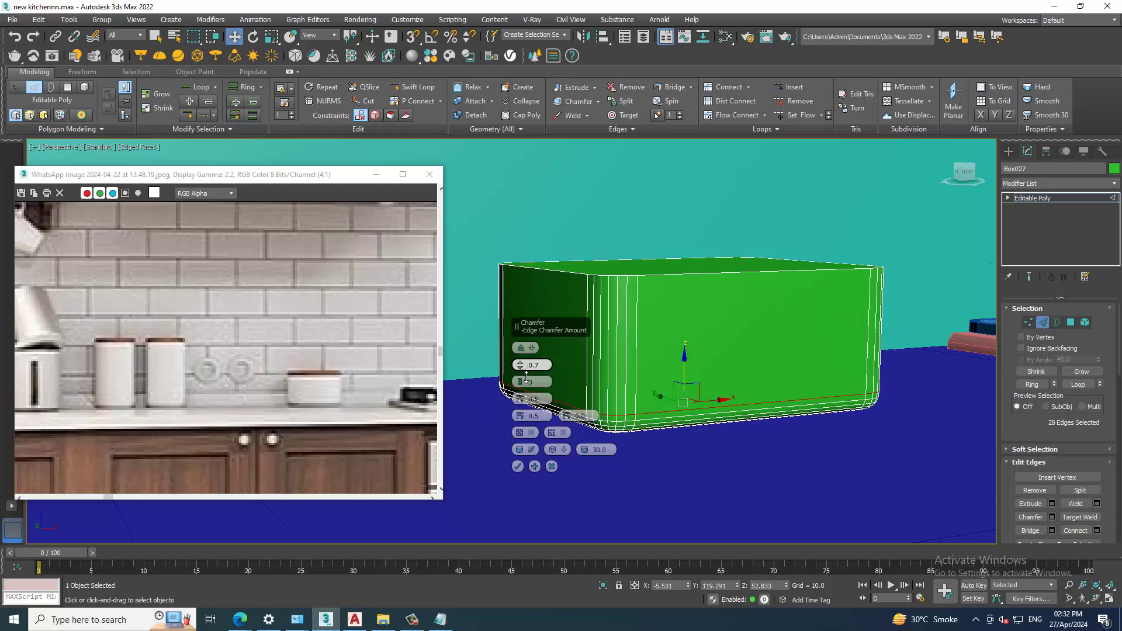
left_click(518, 467)
mouse_move(655, 368)
middle_mouse_down("alt")
mouse_move(643, 366)
mouse_move(698, 339)
middle_mouse_up("alt")
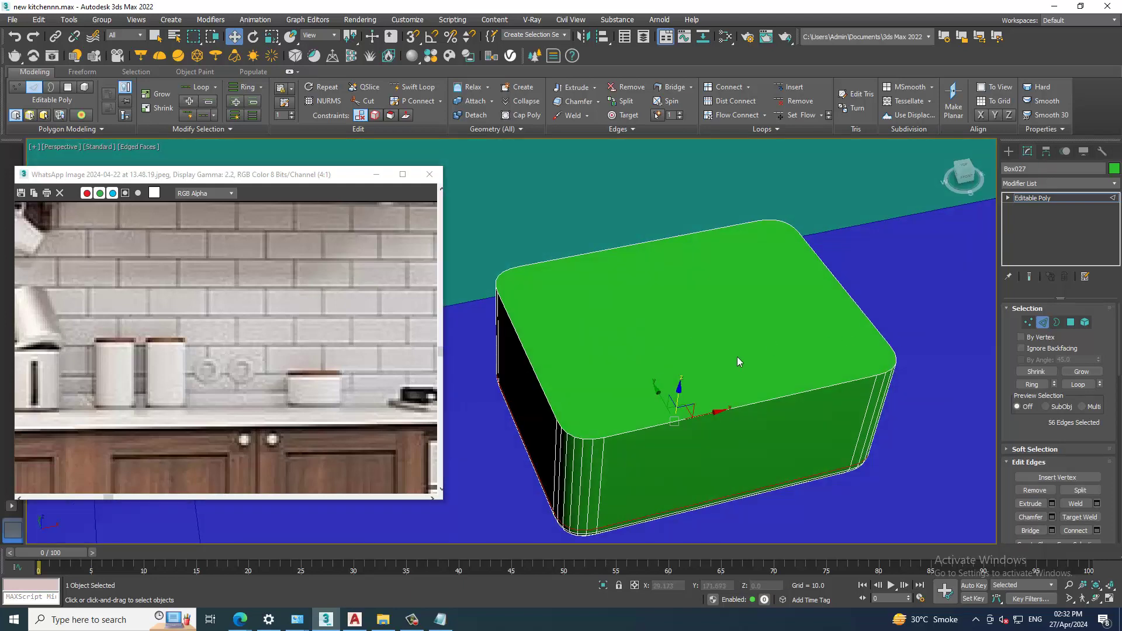
left_click(654, 341)
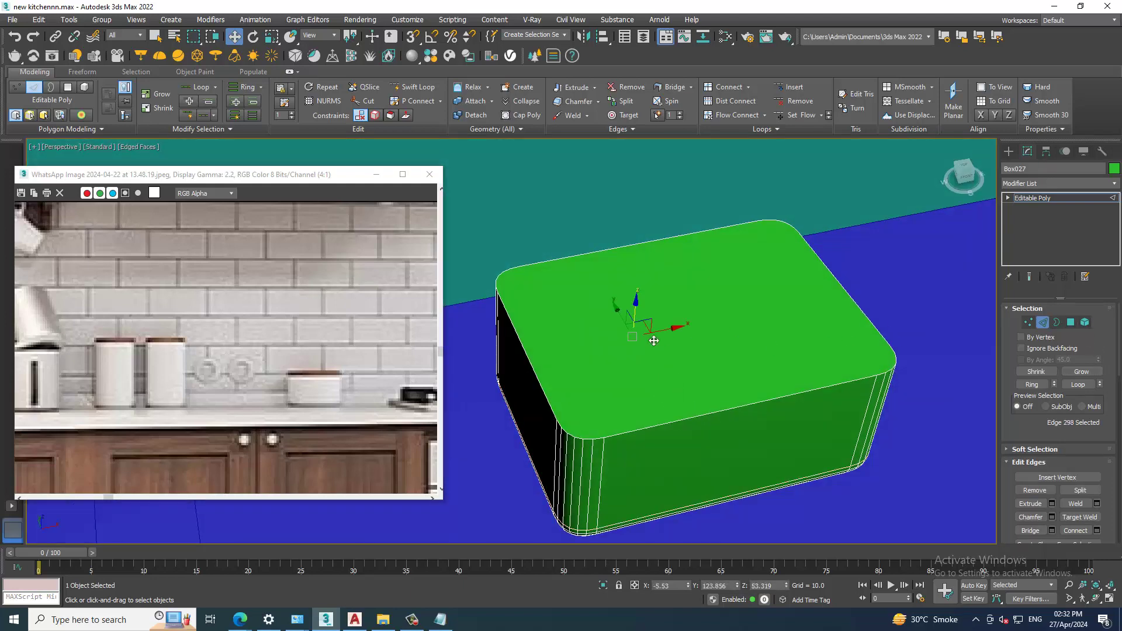
left_click(1071, 322)
Delete the top face and select the border of the resulting opening
key("Delete")
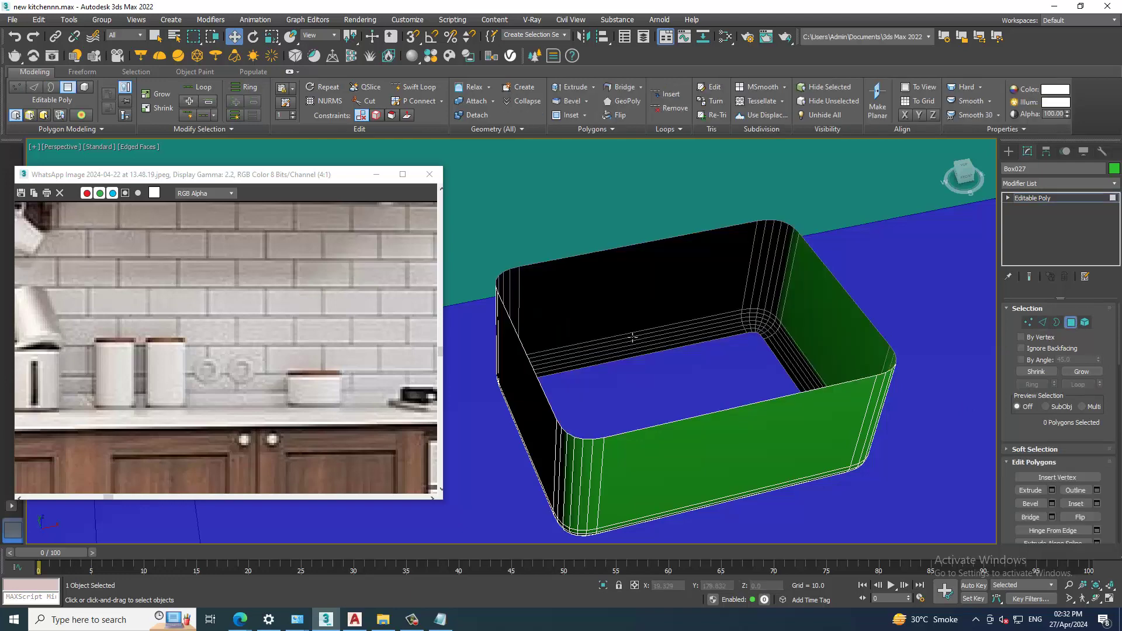
left_click(1067, 200)
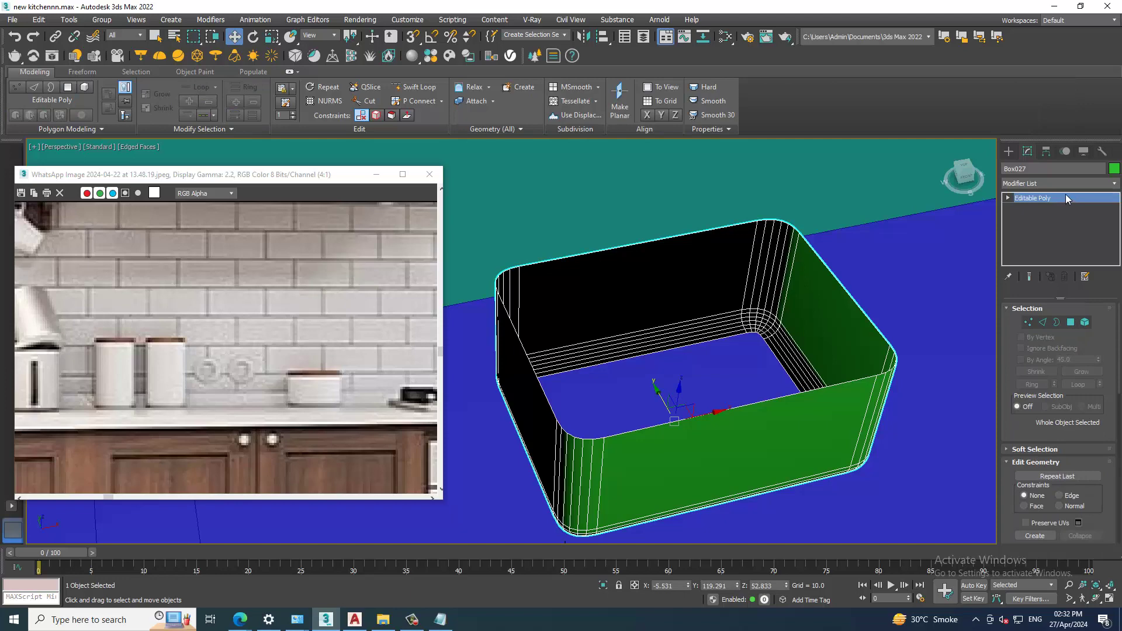
left_click(1058, 322)
left_click(703, 418)
left_click(693, 428)
Scale the opening's border slightly inward and raise it to form a rim
middle_click_drag(689, 426, 689, 328, "alt")
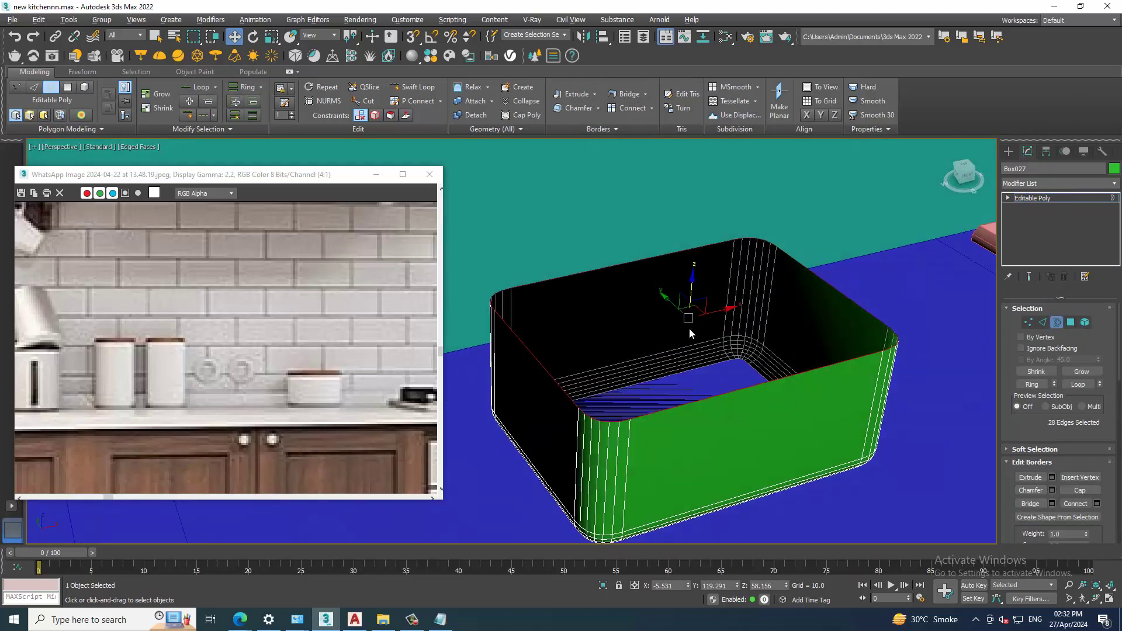
left_click_drag(697, 294, 702, 285)
middle_click_drag(703, 285, 701, 310, "alt")
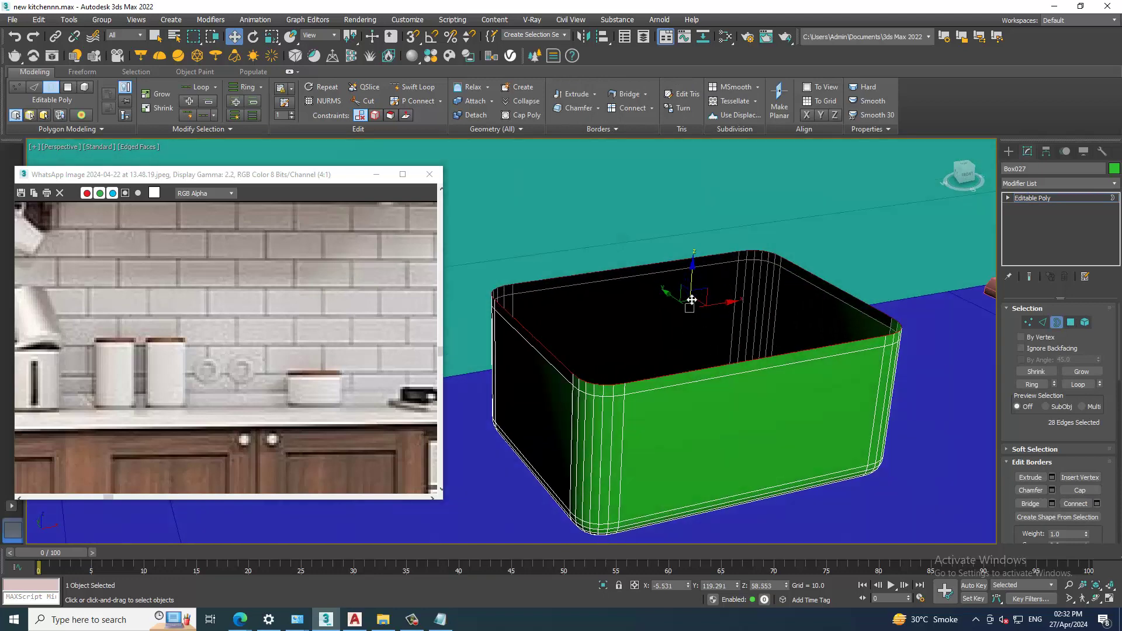
key("r")
left_click_drag(700, 315, 700, 281)
key("w")
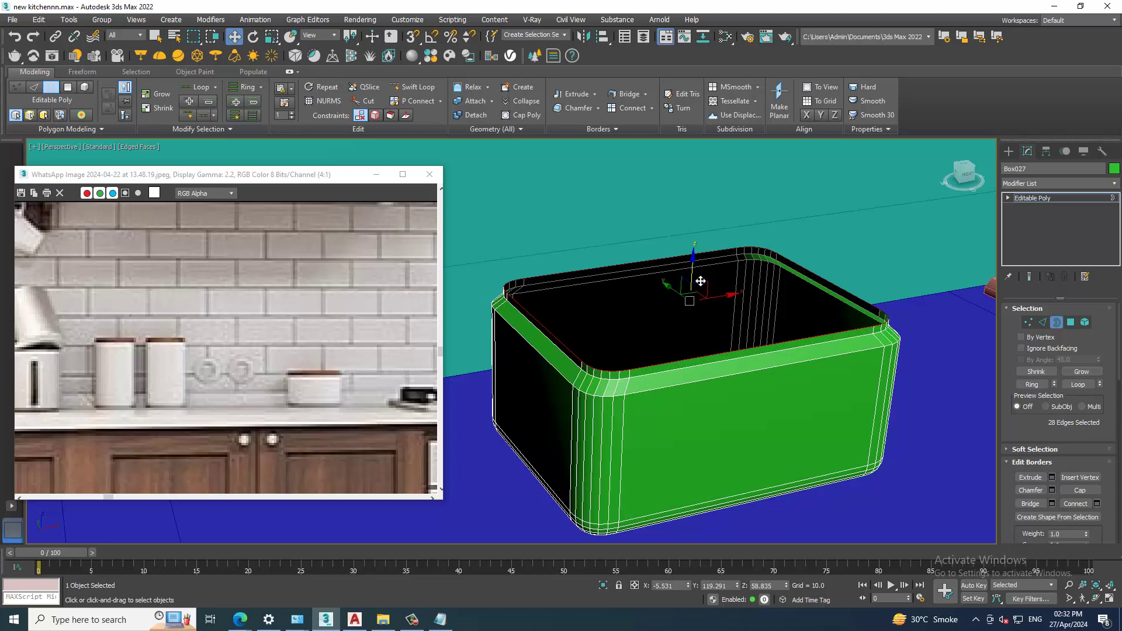
left_click_drag(696, 270, 696, 261)
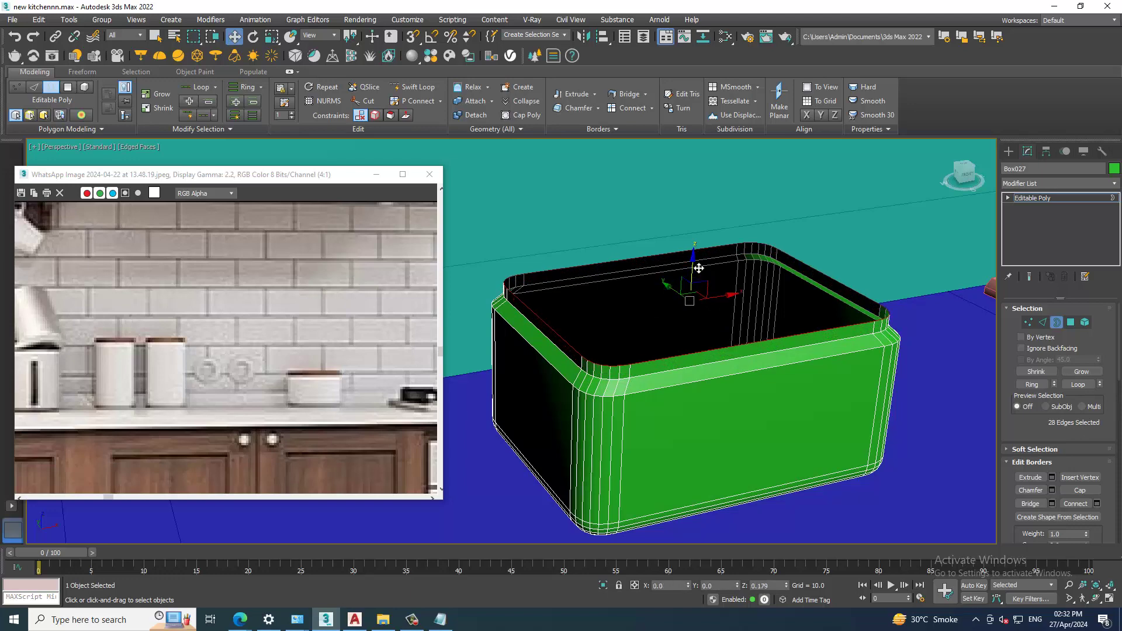
middle_click_drag(696, 262, 725, 264, "alt")
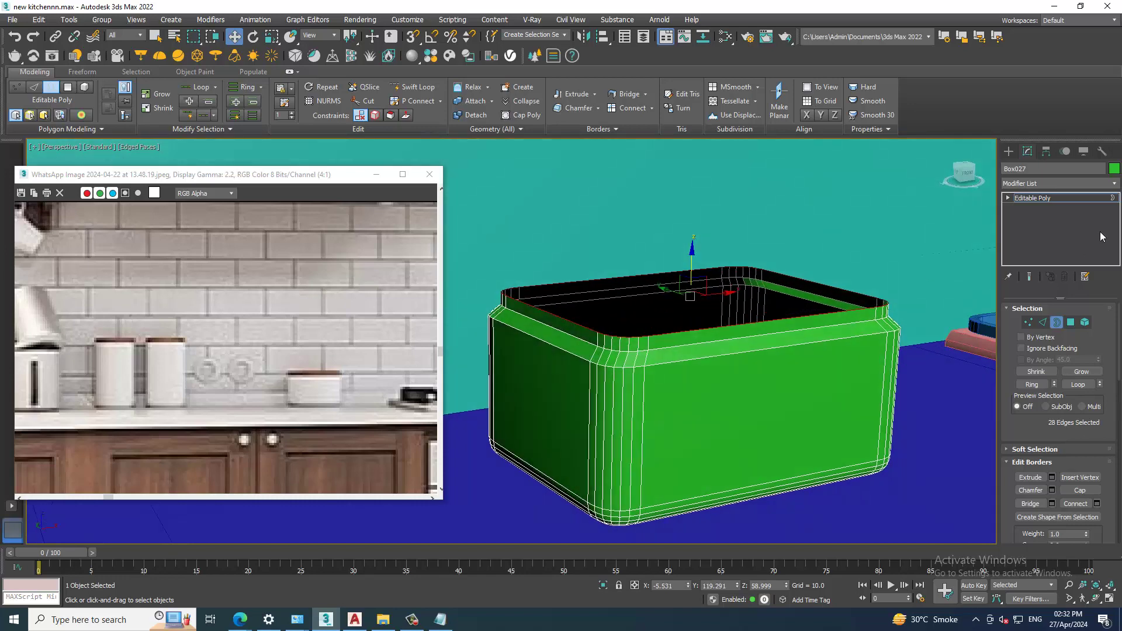
left_click(1077, 198)
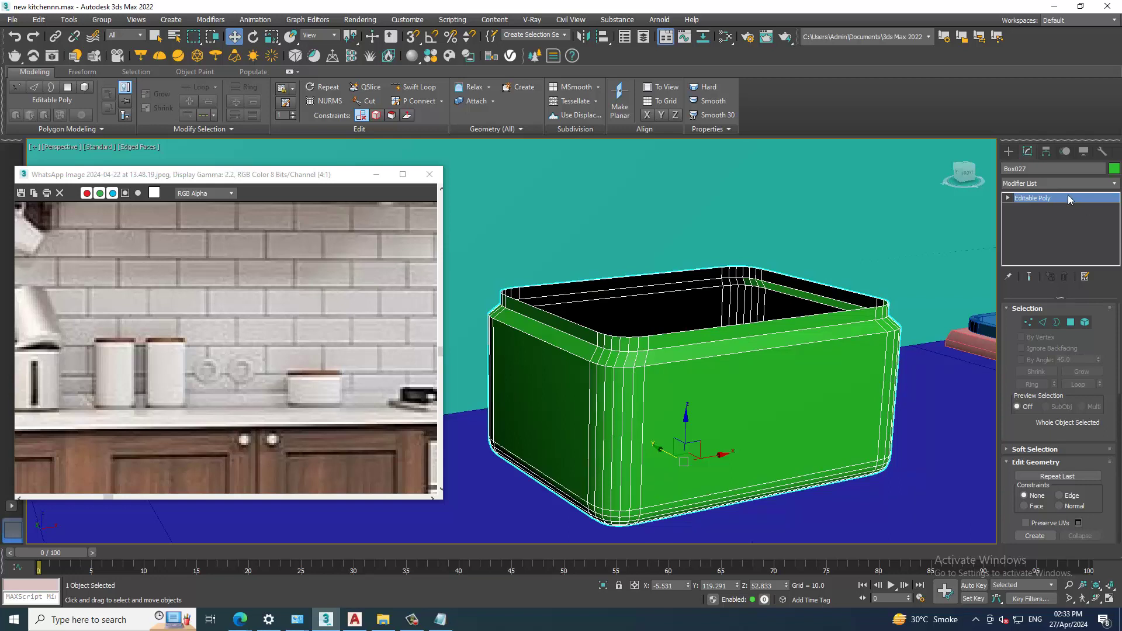
Add a Shell modifier giving the container 0.17-thick walls
left_click(1063, 185)
type("sh")
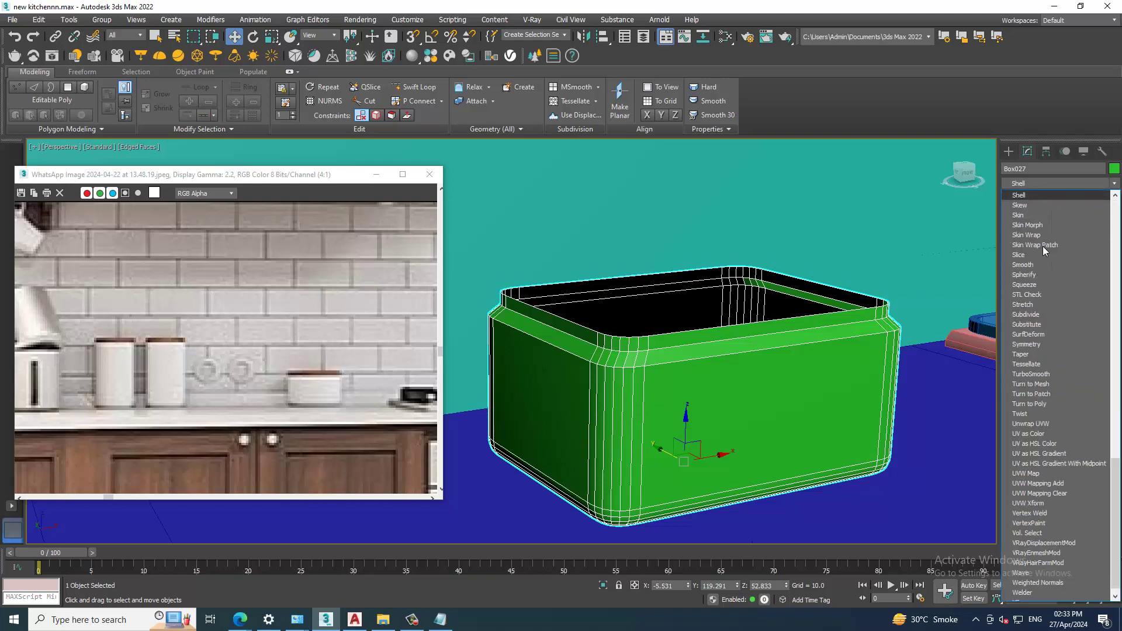
key("Return")
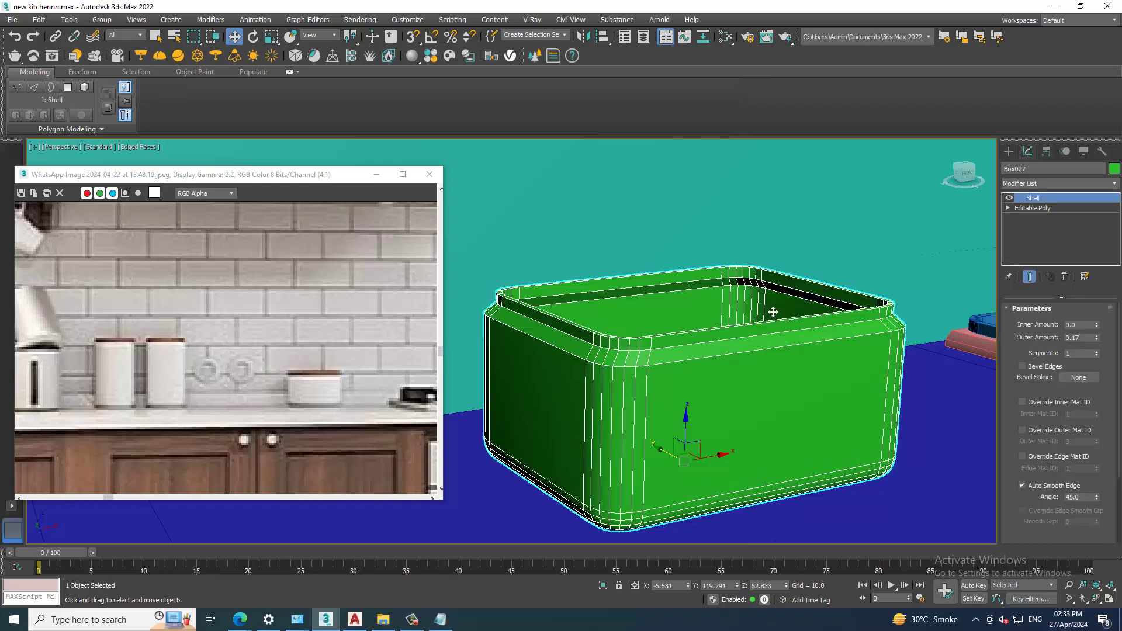
middle_click_drag(772, 312, 710, 336, "alt")
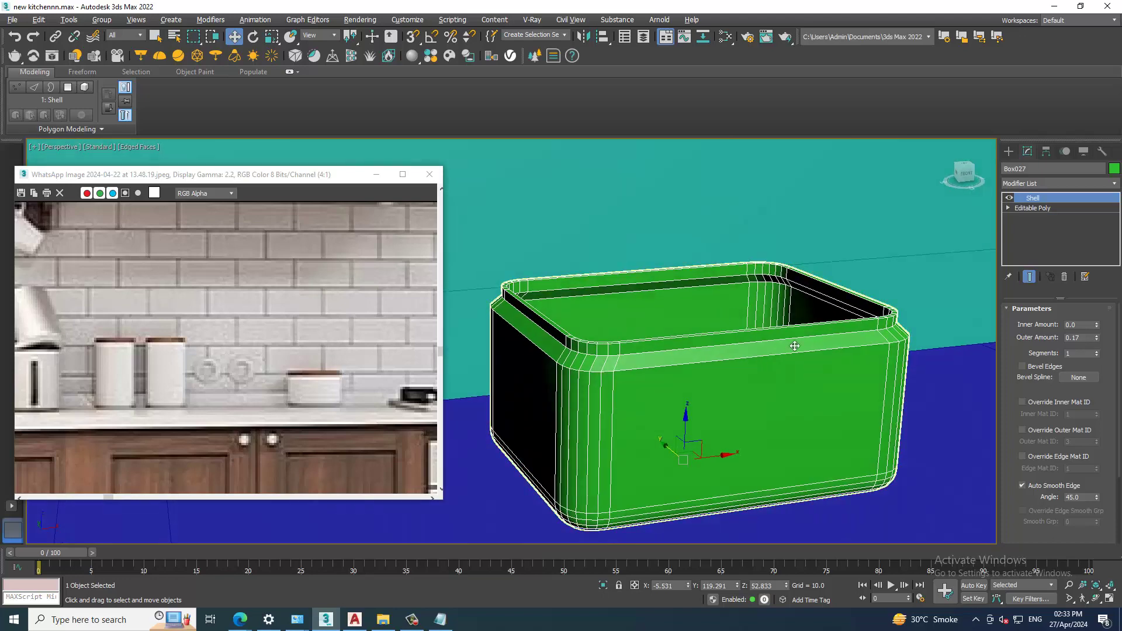
middle_click_drag(795, 346, 781, 327, "alt")
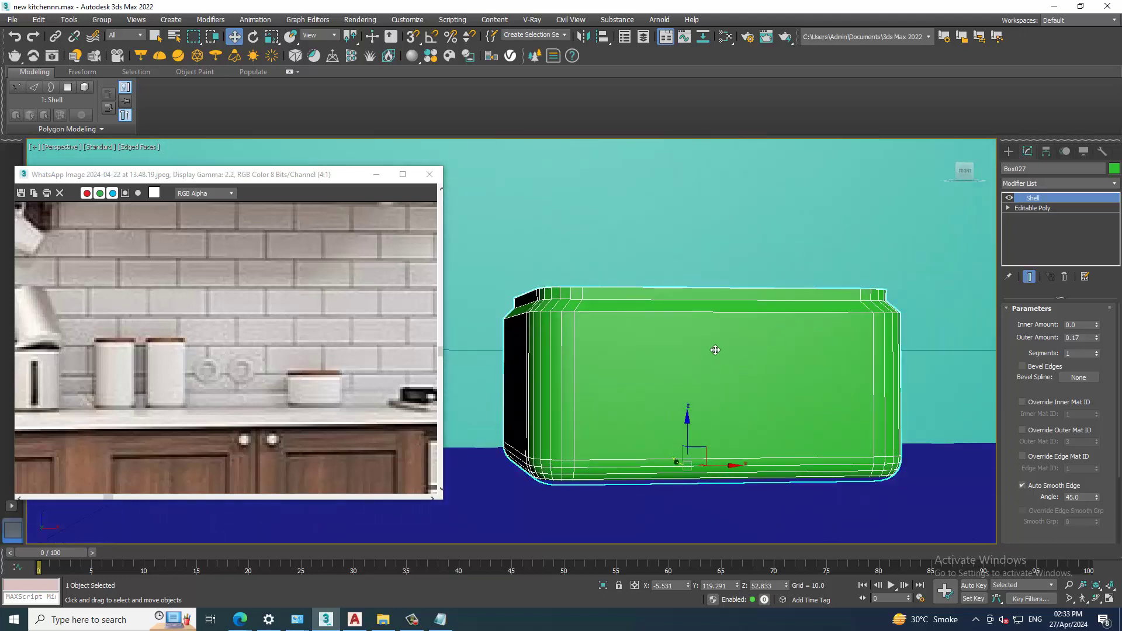
Collapse the shelled container into an Editable Poly
right_click(716, 349)
left_click(853, 480)
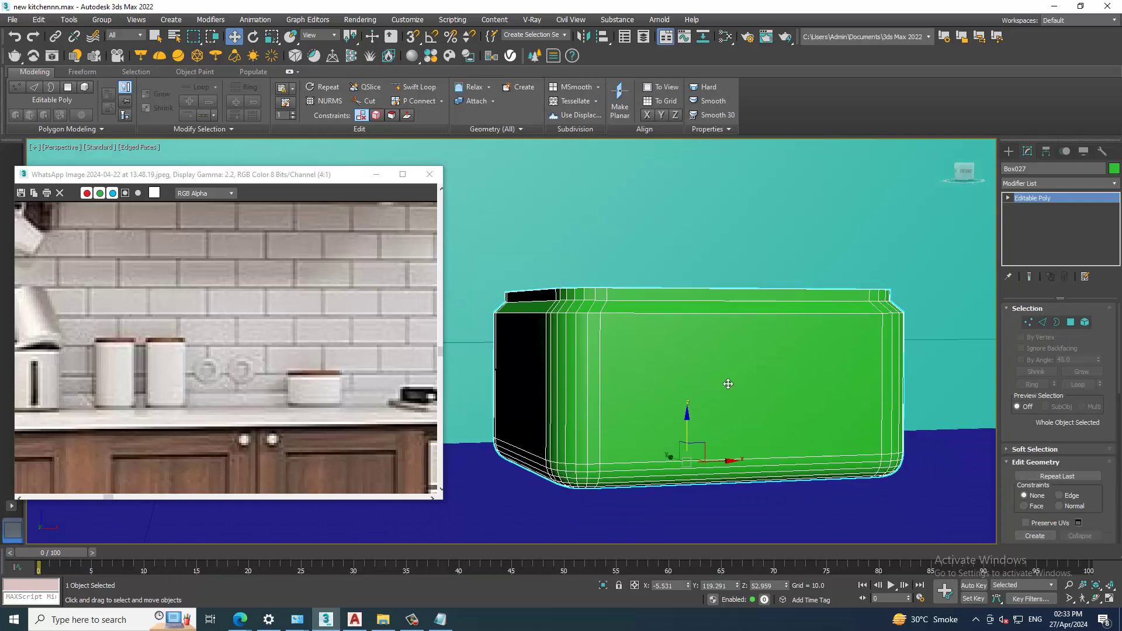
middle_click_drag(727, 383, 954, 171, "alt")
left_click(1009, 152)
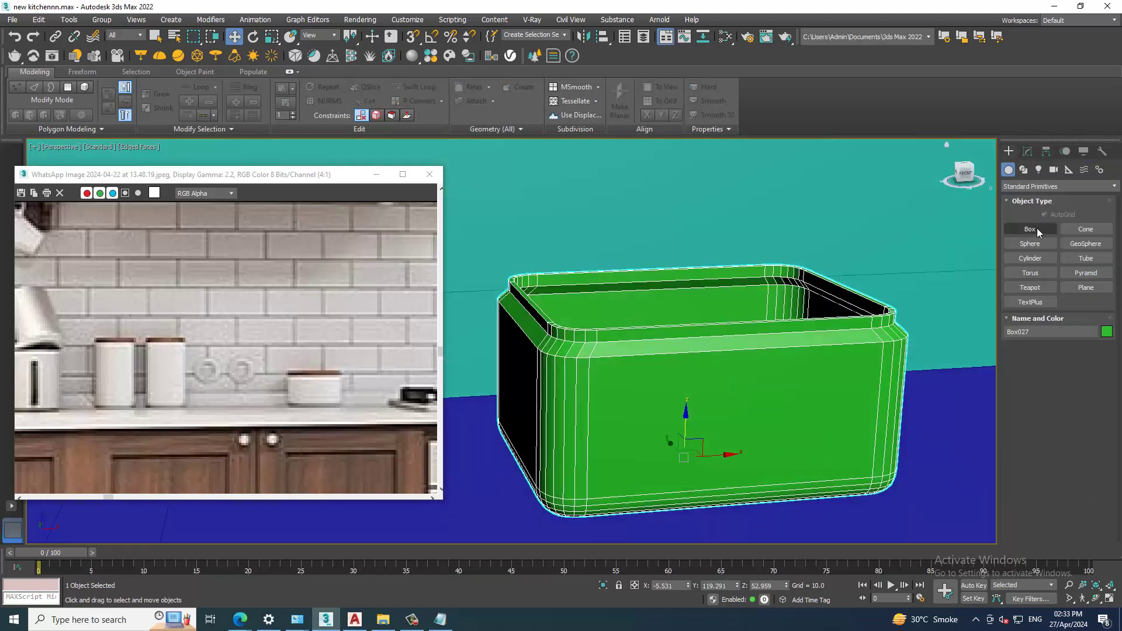
Draw an 8.365×11.633 box over the container's footprint in the Top view
left_click(1030, 229)
key("alt+w")
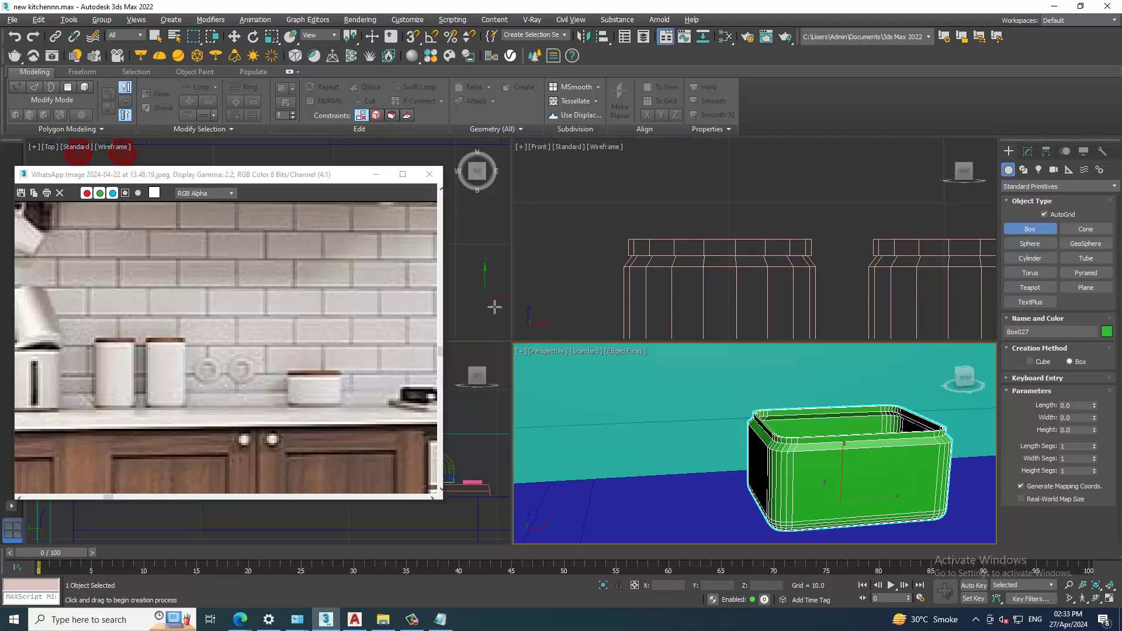
key("alt+w")
key("z")
scroll(551, 292, "down", 2)
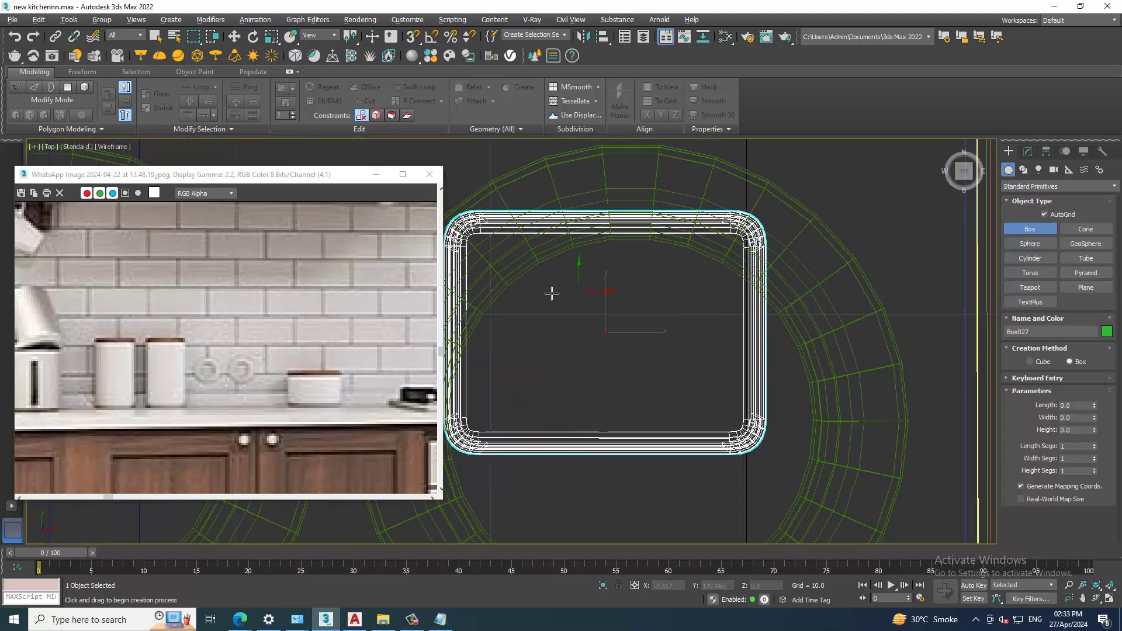
mouse_move(457, 227)
left_mouse_down()
mouse_move(516, 292)
mouse_move(764, 451)
mouse_move(754, 439)
left_mouse_up()
key("w")
key("alt+w")
left_click(738, 428)
Lower the new lid box along Z until it hovers just above the container
key("alt+w")
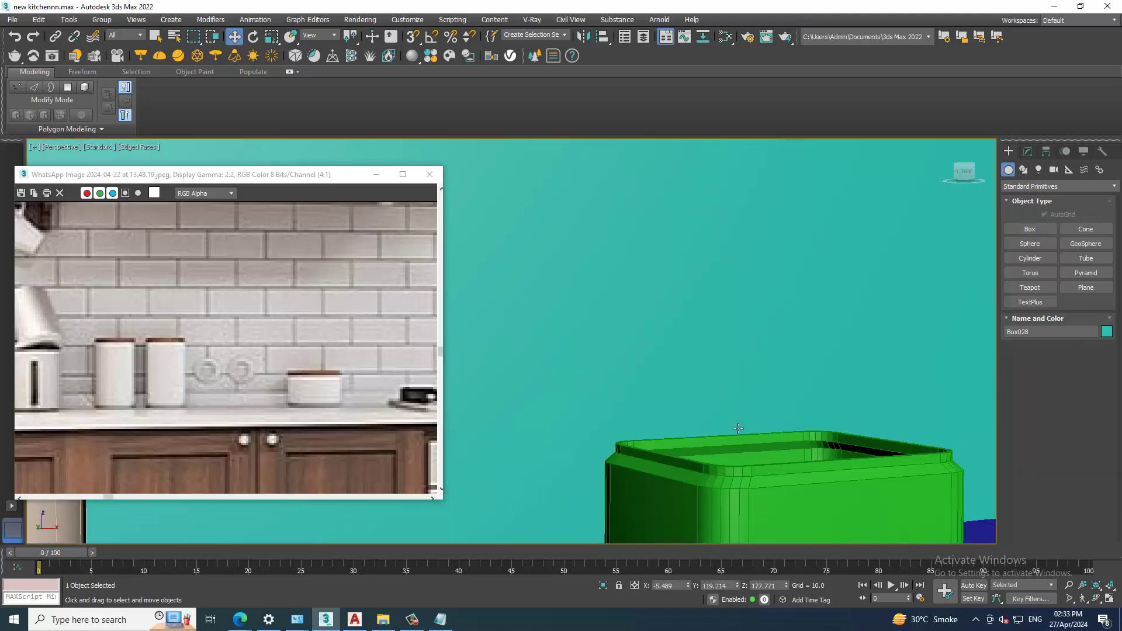
scroll(738, 428, "down", 5)
scroll(745, 430, "down", 1)
scroll(751, 378, "down", 4)
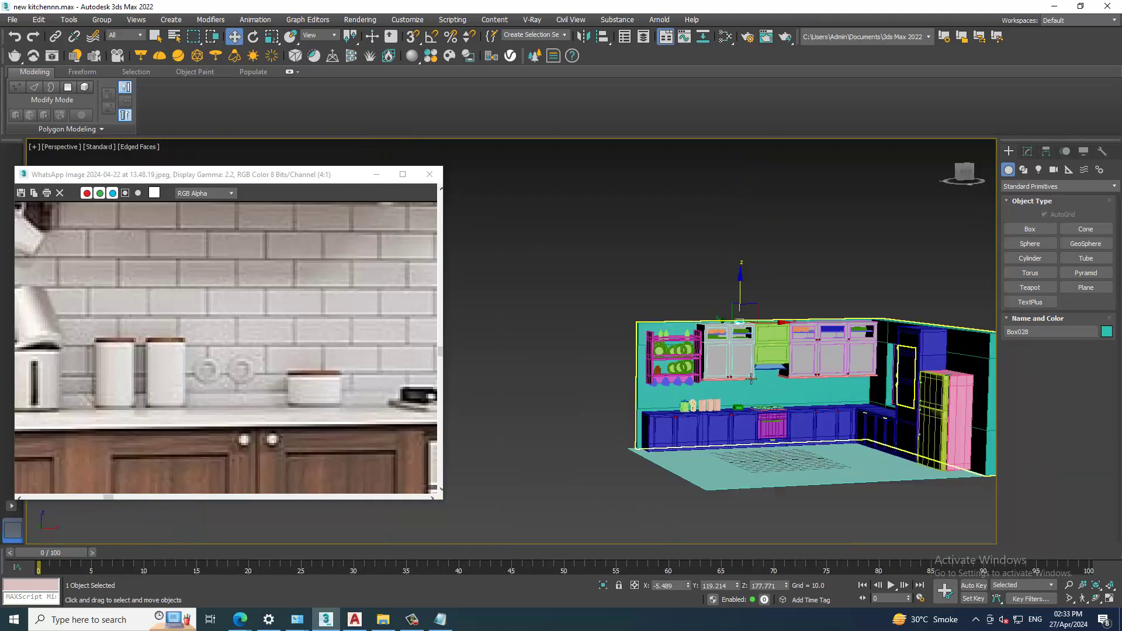
scroll(754, 301, "up", 2)
left_click_drag(751, 295, 786, 413)
key("z")
scroll(760, 409, "down", 2)
scroll(730, 398, "down", 3)
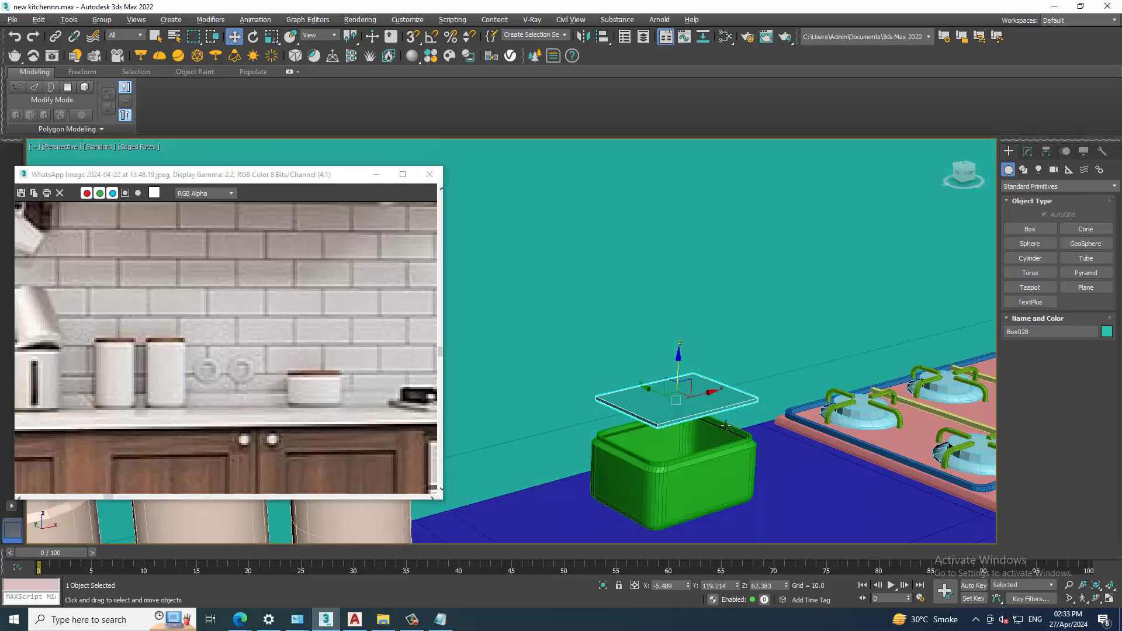
scroll(708, 356, "up", 1)
scroll(695, 325, "up", 3)
key("r")
mouse_move(695, 325)
middle_mouse_down("alt")
mouse_move(712, 342)
mouse_move(664, 316)
middle_mouse_up("alt")
key("w")
scroll(664, 316, "up", 2)
right_click(664, 316)
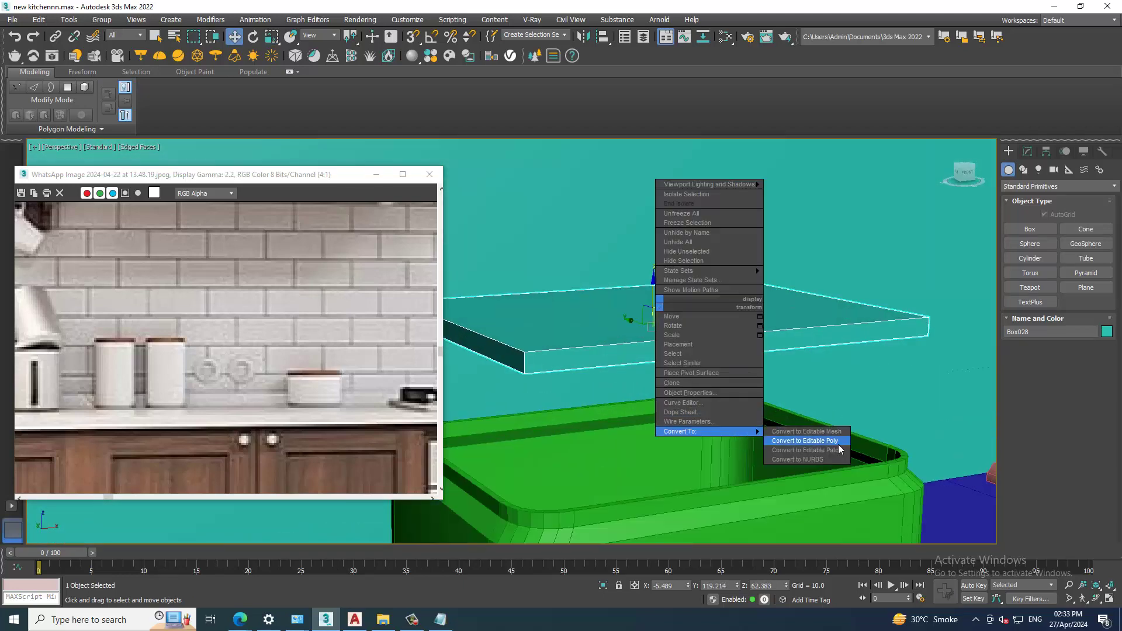
Convert the lid box to Editable Poly and enter Edge sub-object mode
left_click(840, 450)
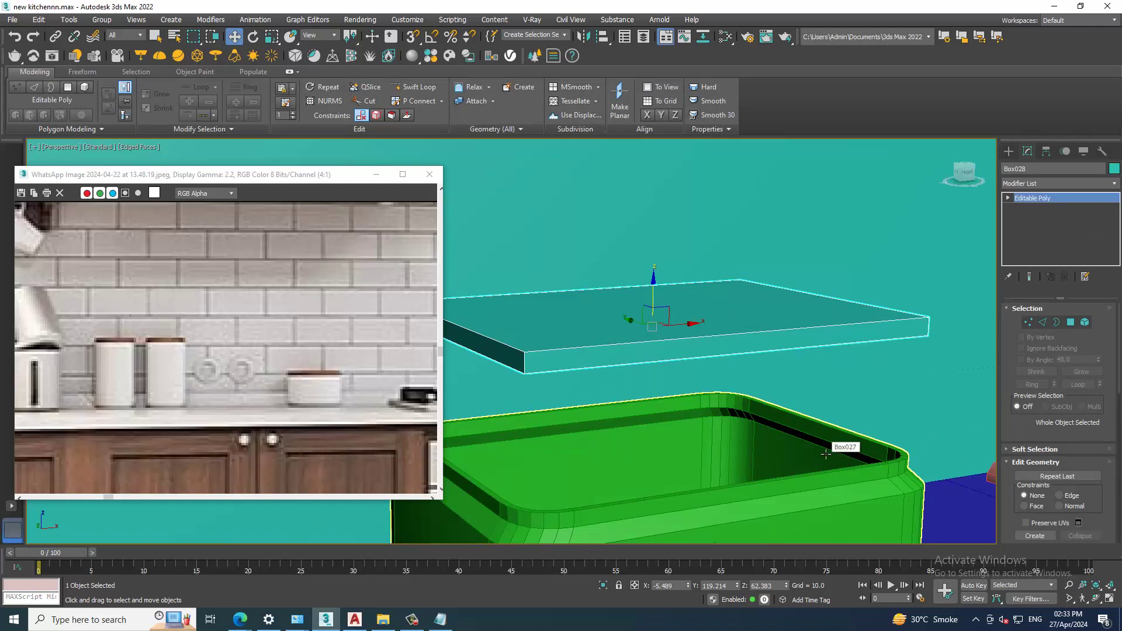
left_click(1044, 323)
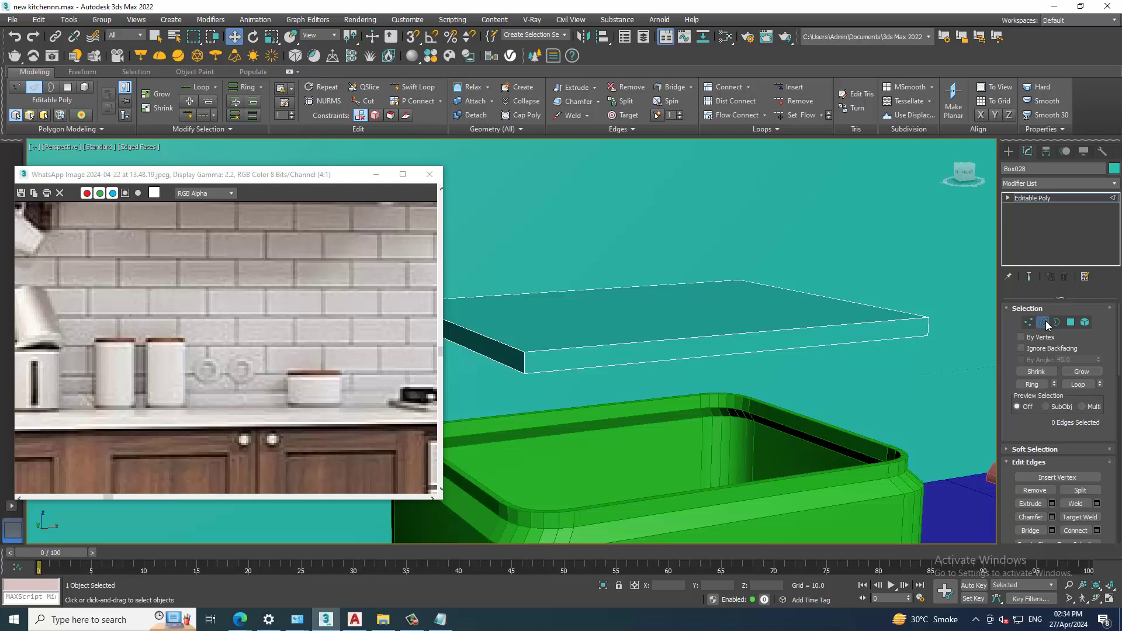
Chamfer the lid's four vertical corner edges with amount 0.6 and 4 segments
mouse_move(762, 374)
middle_mouse_down("alt")
mouse_move(766, 343)
mouse_move(672, 368)
mouse_move(549, 297)
middle_mouse_up("alt")
left_click(559, 289)
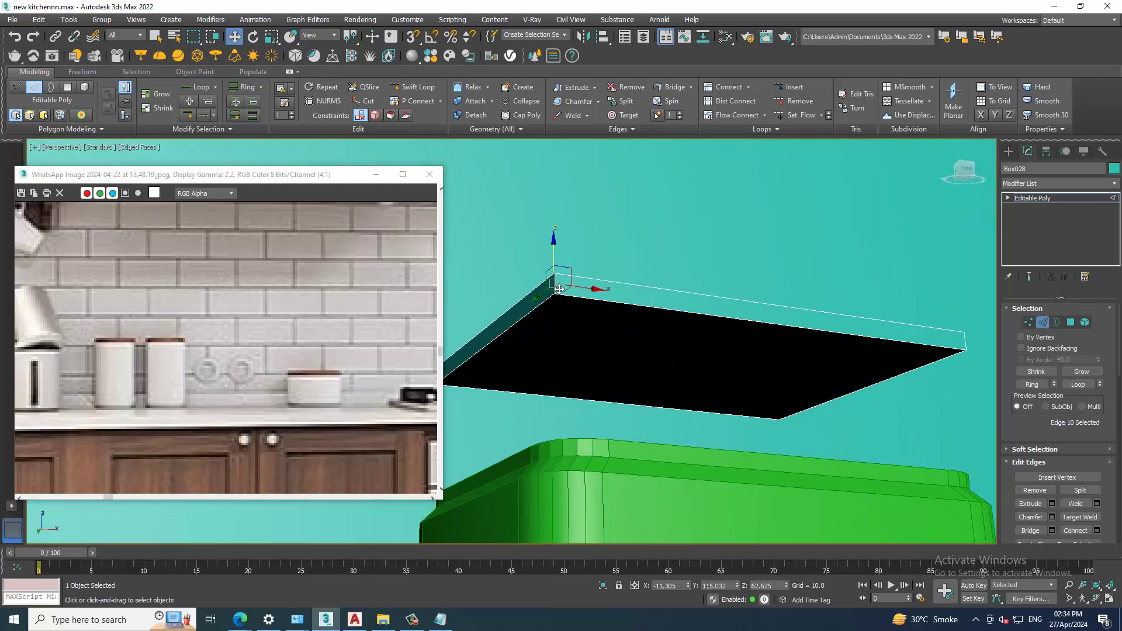
double_click(794, 415)
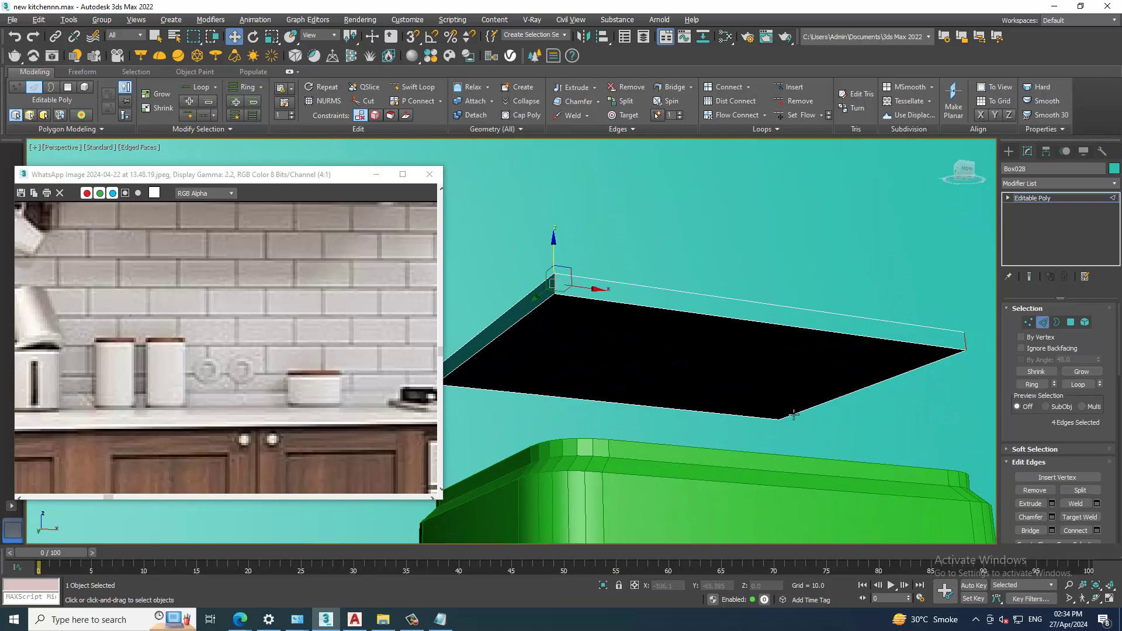
left_click(1052, 516)
middle_click_drag(862, 403, 600, 436, "alt")
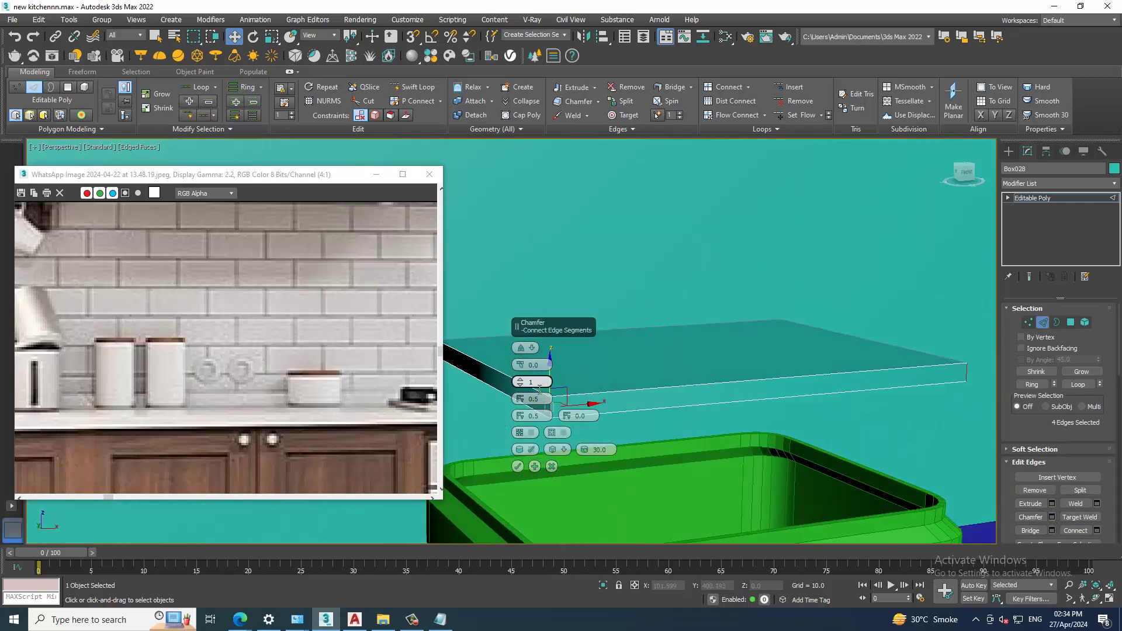
mouse_move(521, 365)
left_mouse_down()
mouse_move(522, 384)
mouse_move(517, 285)
left_mouse_up()
type("4")
key("alt+w")
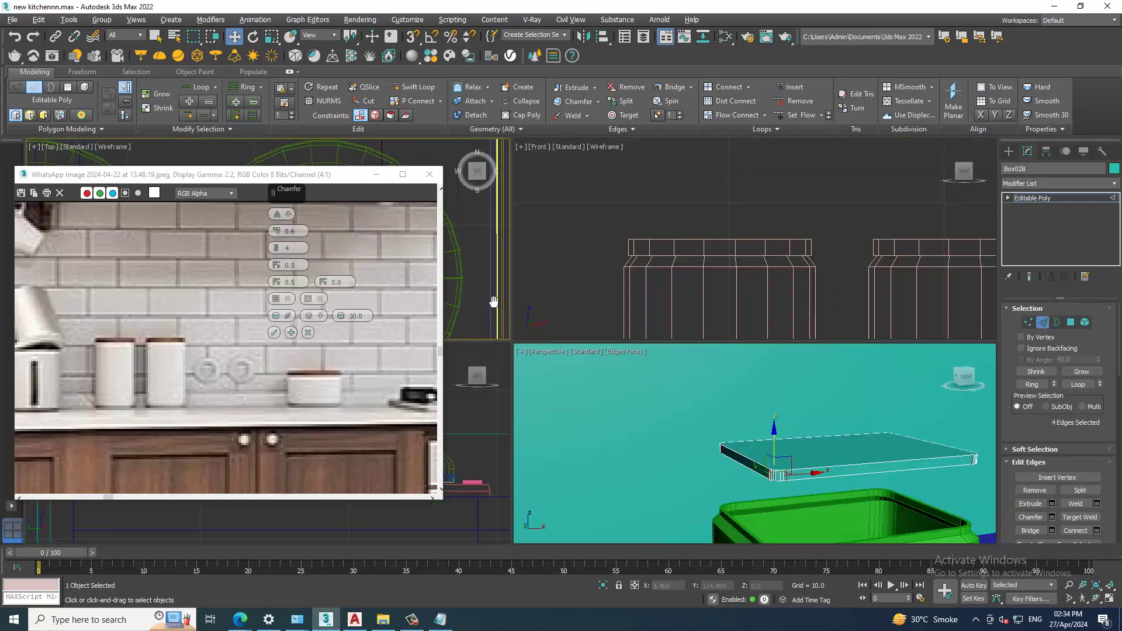
mouse_move(485, 294)
middle_mouse_down()
mouse_move(545, 304)
mouse_move(656, 352)
middle_mouse_up()
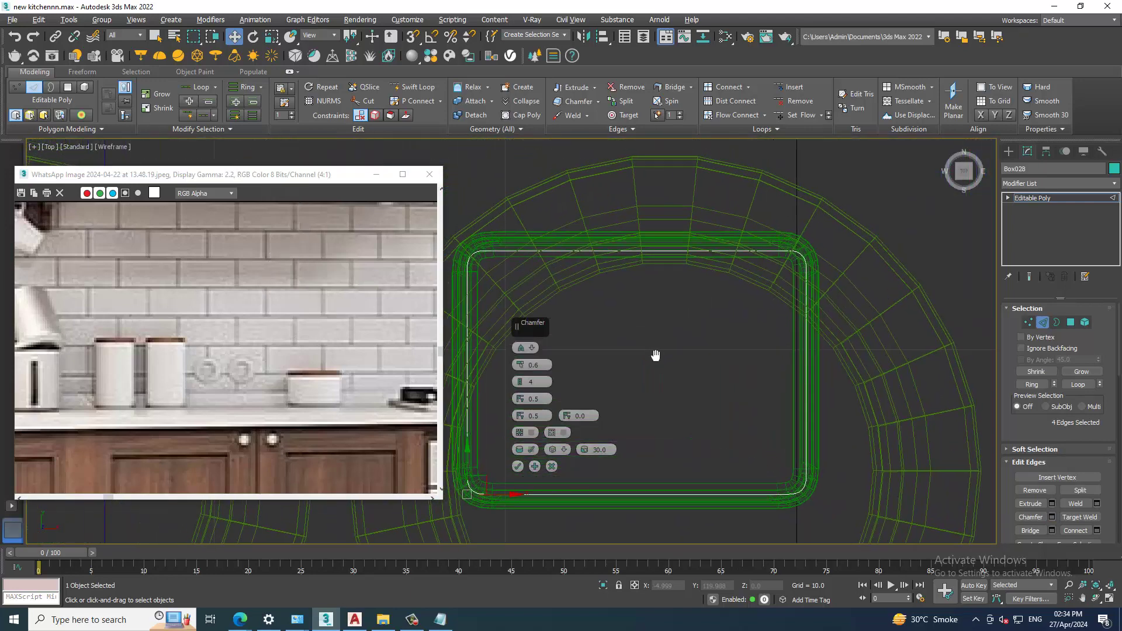
left_click(517, 467)
scroll(709, 391, "up", 2)
mouse_move(709, 391)
middle_mouse_down()
mouse_move(820, 413)
mouse_move(790, 400)
middle_mouse_up()
key("alt+w")
key("alt+w")
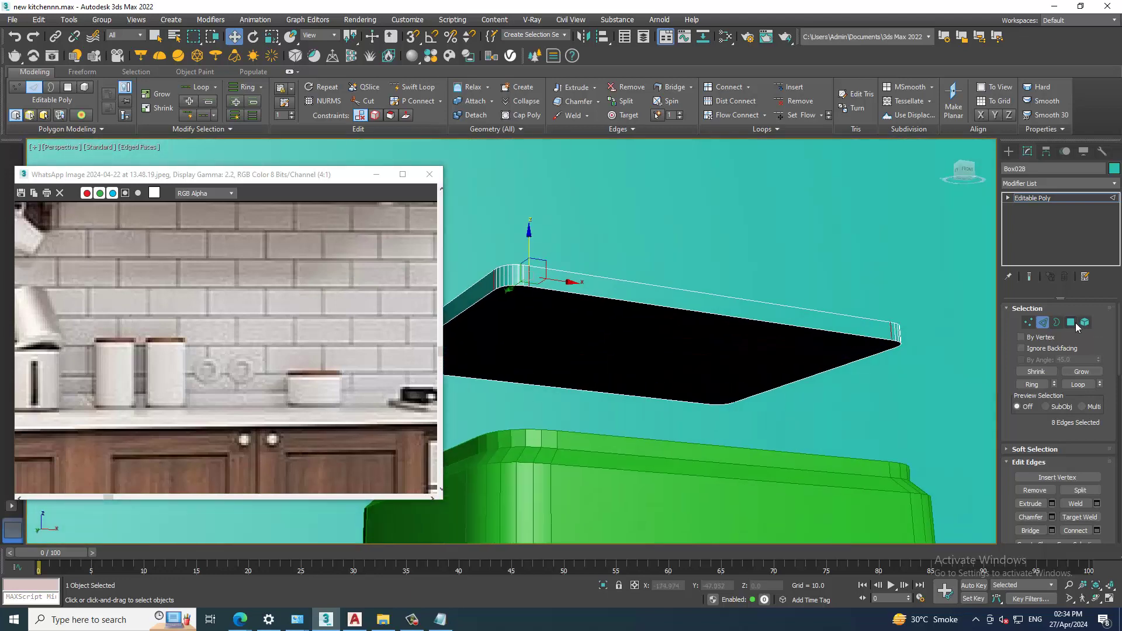
Delete the lid's bottom polygon face
left_click(1071, 322)
left_click(670, 325)
key("Delete")
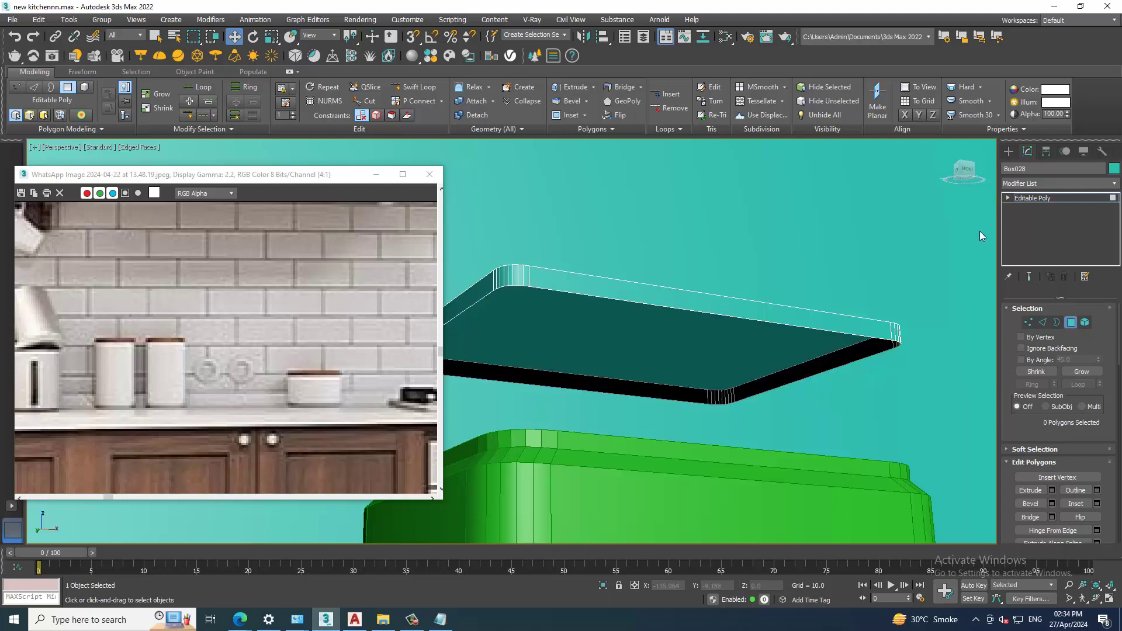
Add a Shell modifier with a 0.17 outer amount to the lid
left_click(1064, 197)
left_click(1067, 183)
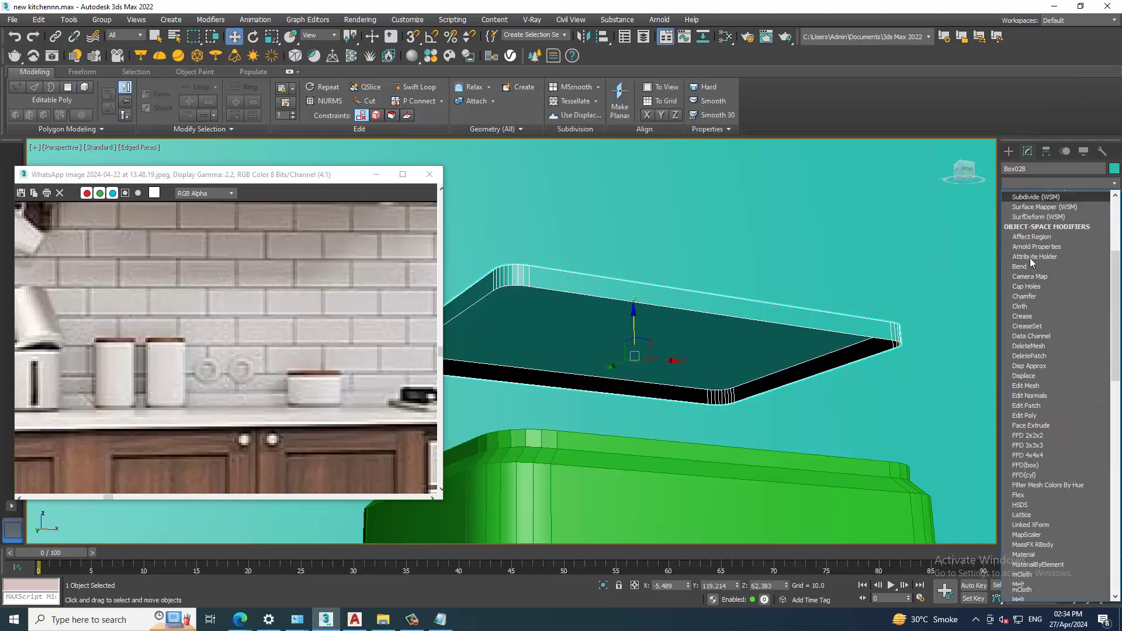
type("shell")
key("Return")
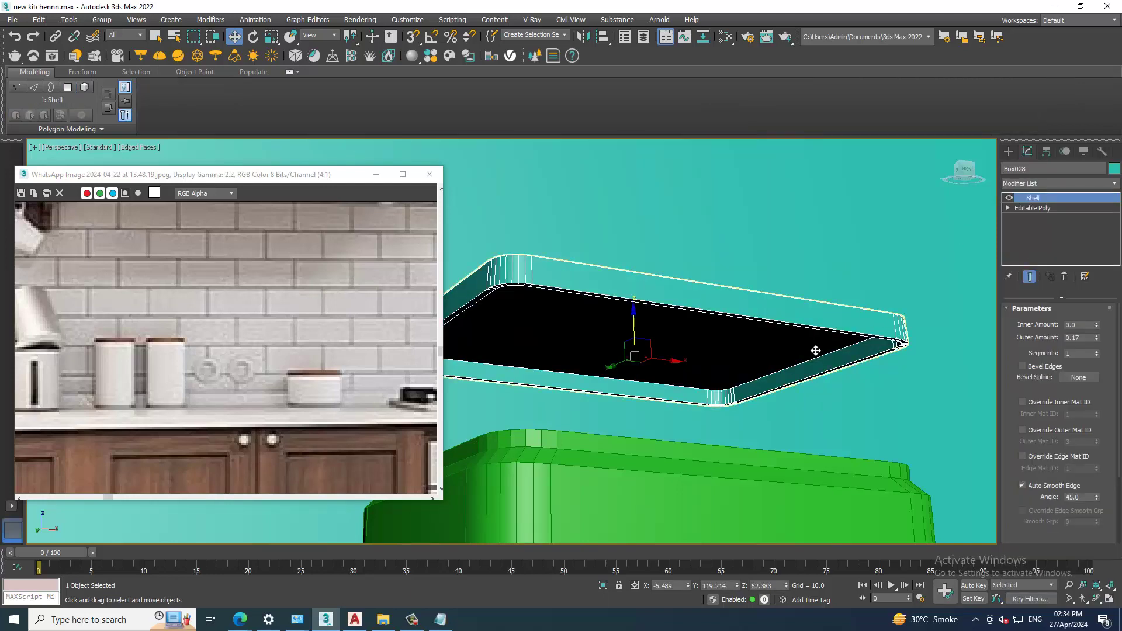
middle_click_drag(814, 351, 784, 396, "alt")
Lower the lid in the Front view so it rests on the green container
key("alt+w")
key("alt+w")
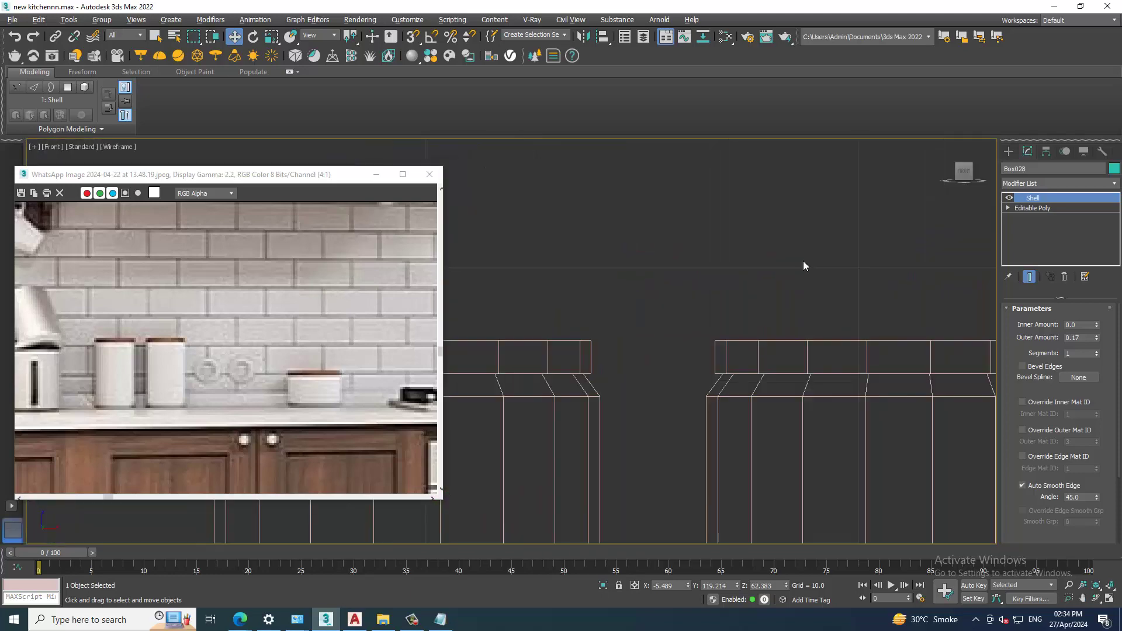
scroll(760, 293, "down", 3)
scroll(729, 320, "up", 2)
mouse_move(729, 321)
left_mouse_down()
mouse_move(741, 401)
mouse_move(791, 418)
mouse_move(744, 431)
mouse_move(754, 435)
left_mouse_up()
key("alt+w")
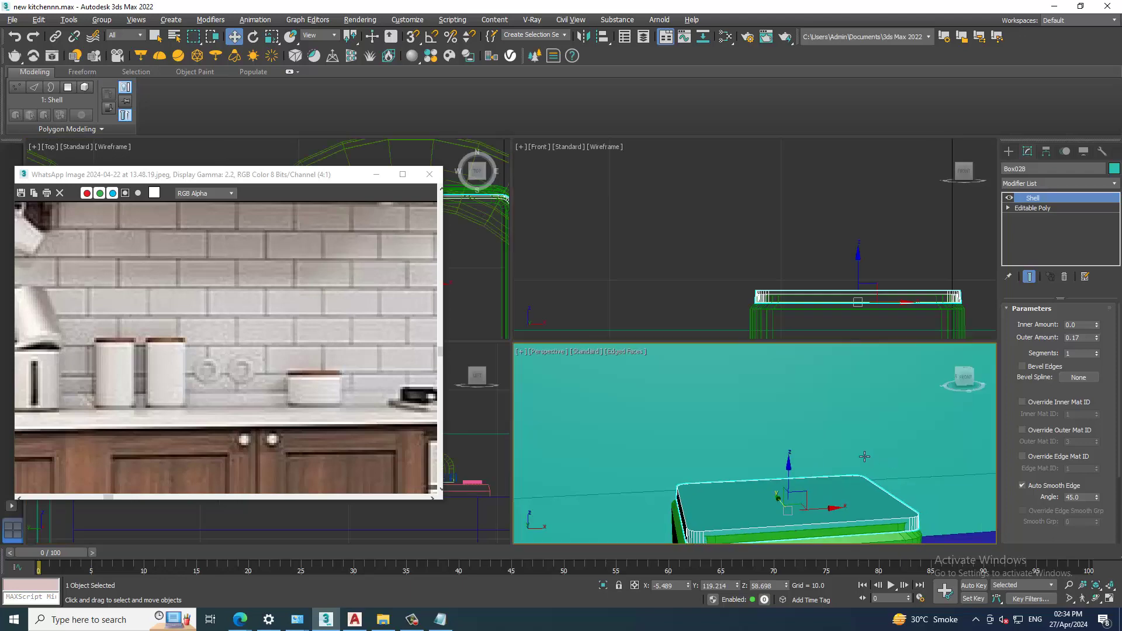
key("alt+w")
scroll(772, 376, "down", 3)
scroll(821, 340, "up", 1)
scroll(822, 339, "up", 1)
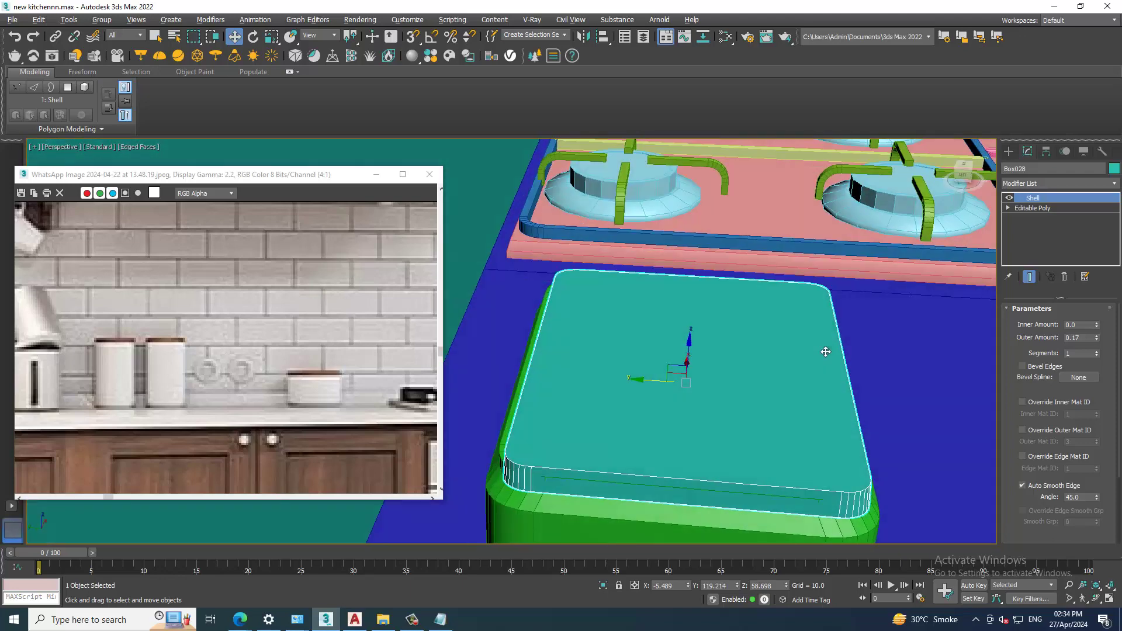
Collapse the Shell modifier and convert the lid to an Editable Poly
right_click(725, 327)
left_click(865, 453)
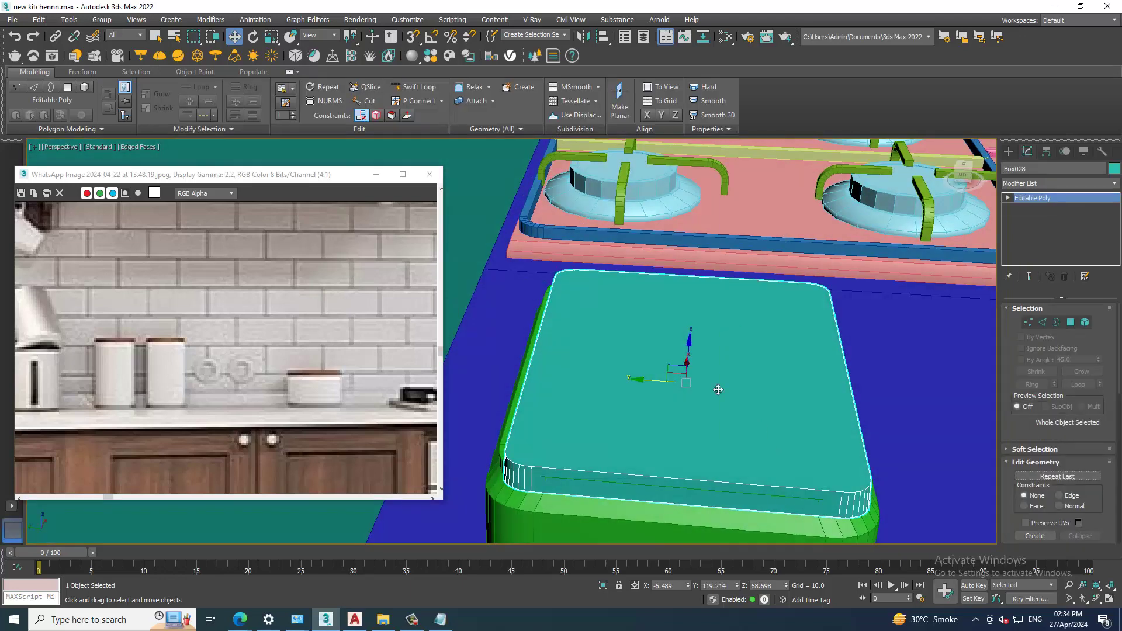
right_click(710, 315)
mouse_move(762, 439)
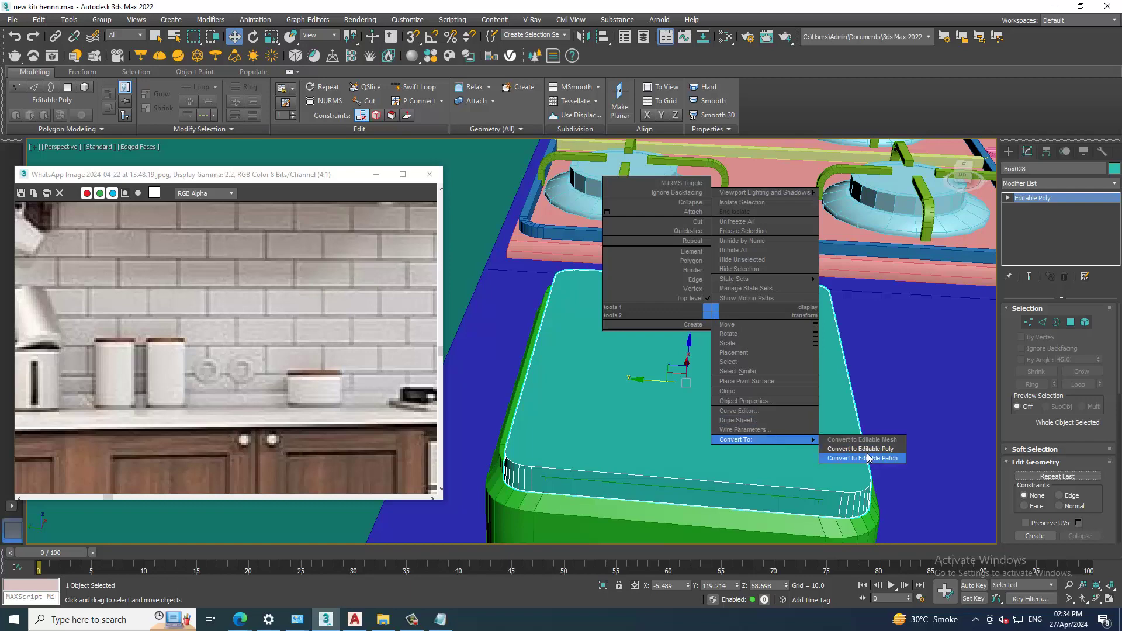
left_click(860, 449)
Shift the lid's left-side vertices slightly left to fit the container
key("1")
mouse_move(896, 427)
middle_mouse_down("alt")
mouse_move(654, 343)
mouse_move(542, 241)
middle_mouse_up("alt")
left_click_drag(514, 251, 625, 523)
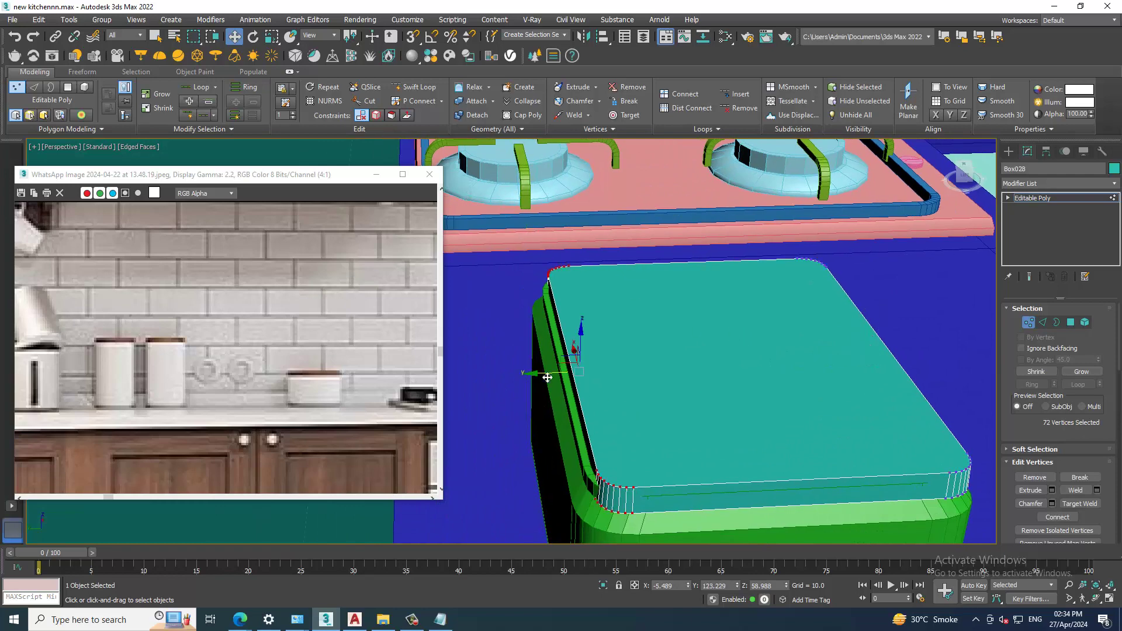
left_click_drag(547, 377, 536, 377)
mouse_move(537, 377)
middle_mouse_down("alt")
mouse_move(777, 451)
mouse_move(676, 415)
middle_mouse_up("alt")
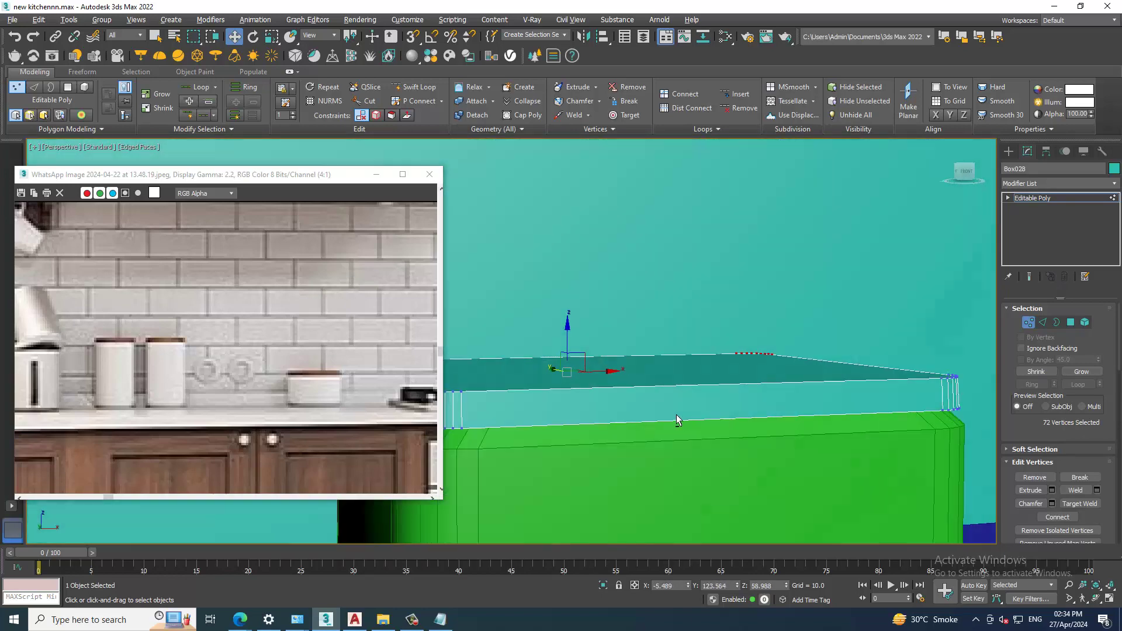
scroll(652, 409, "down", 2)
mouse_move(756, 409)
middle_mouse_down("alt")
mouse_move(725, 374)
mouse_move(737, 363)
mouse_move(714, 417)
middle_mouse_up("alt")
key("1")
scroll(725, 374, "down", 2)
left_click(738, 363, "ctrl")
Zoom out to show the counter canisters and minimise the Modeling ribbon
scroll(737, 363, "down", 5)
scroll(201, 358, "down", 1)
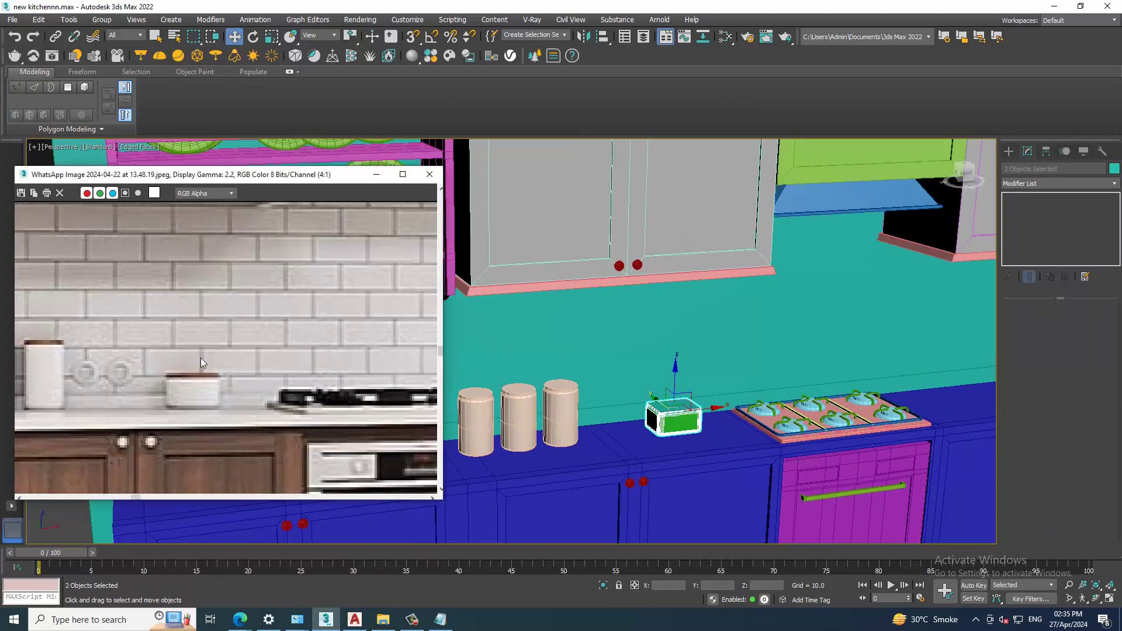
scroll(201, 358, "down", 1)
scroll(201, 358, "down", 1)
mouse_move(608, 366)
middle_mouse_down("alt")
mouse_move(587, 391)
mouse_move(983, 358)
middle_mouse_up("alt")
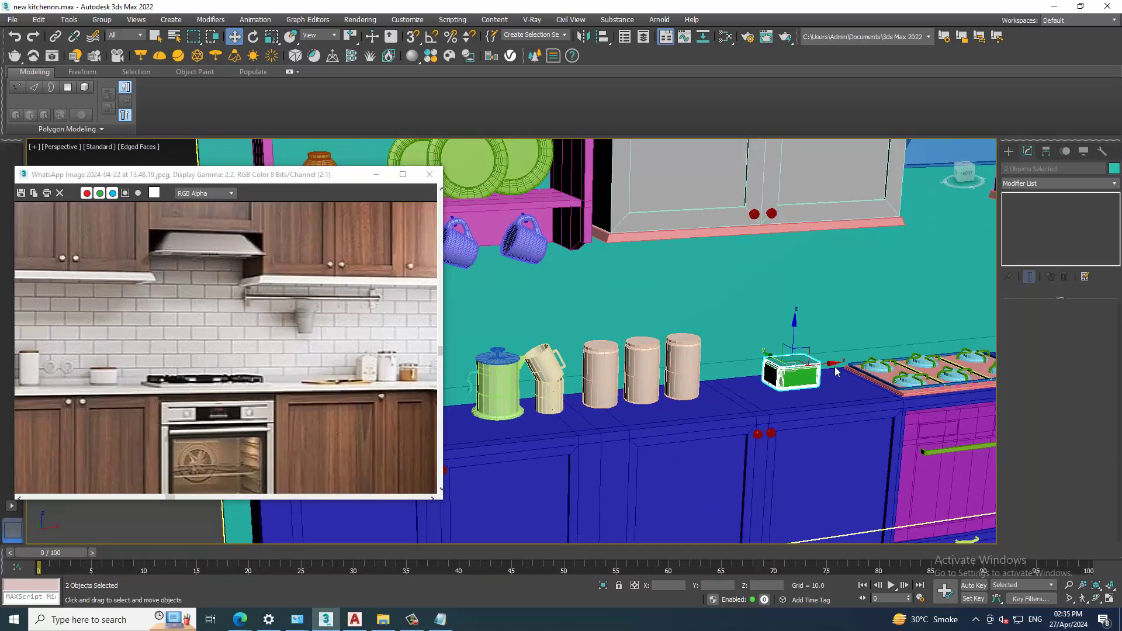
scroll(646, 511, "down", 3)
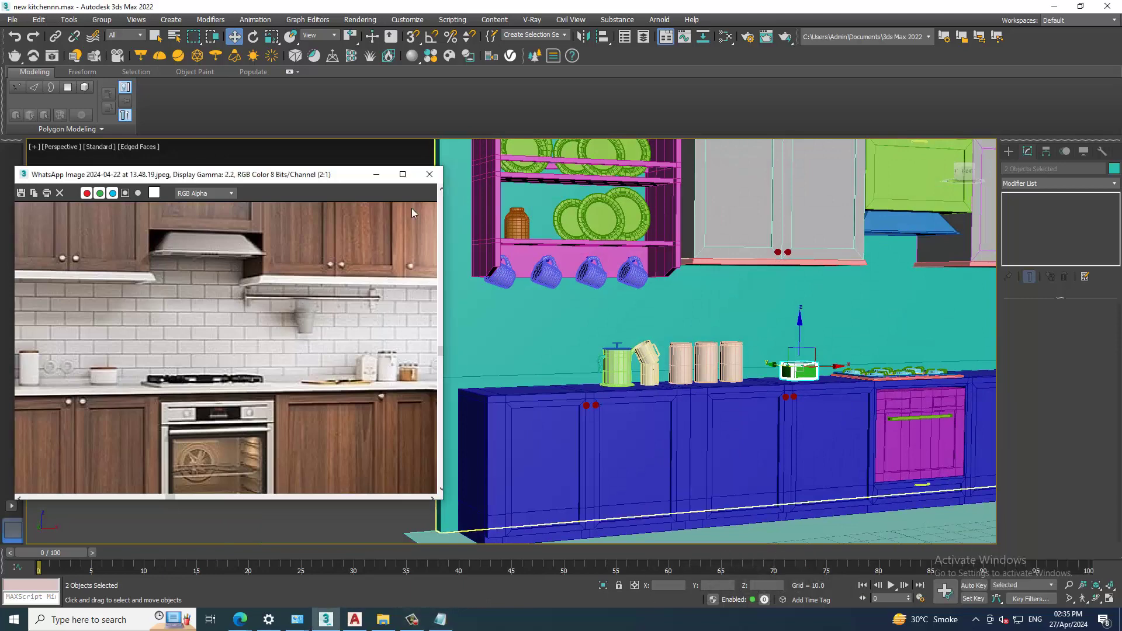
double_click(43, 74)
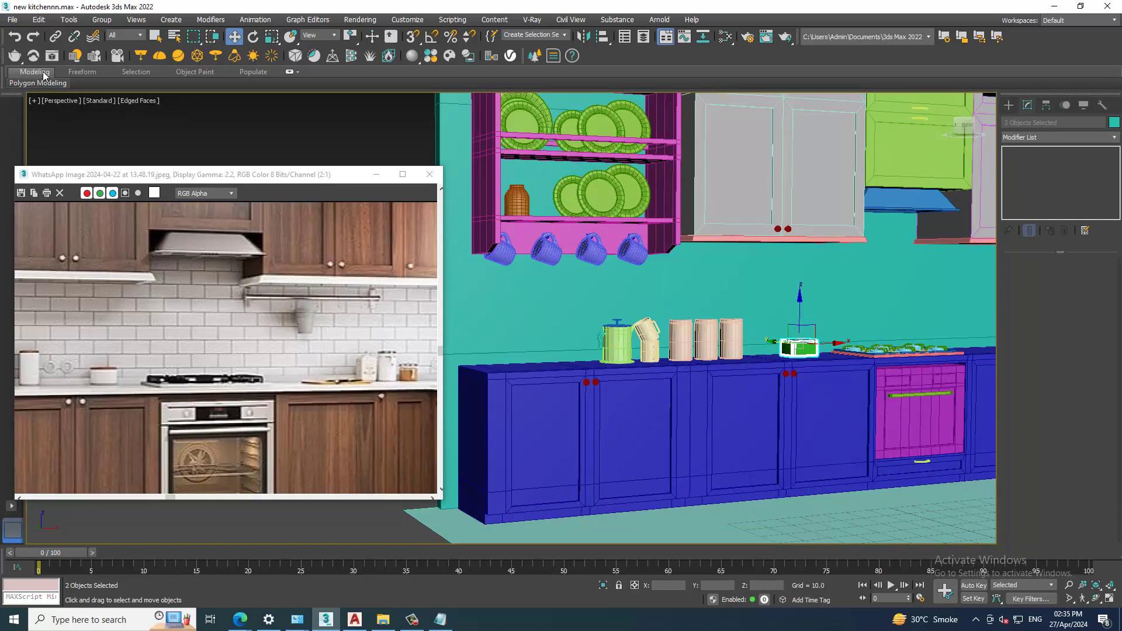
Move the reference photo window aside and zoom it out to the whole kitchen
left_click_drag(281, 174, 339, 150)
scroll(446, 390, "down", 1)
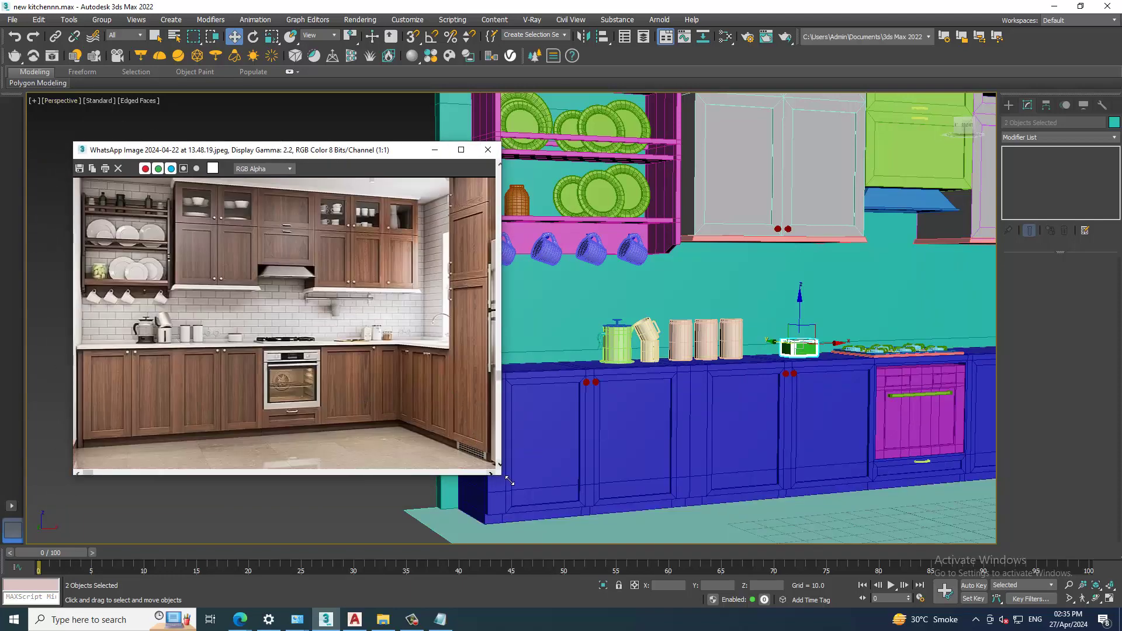
scroll(268, 293, "down", 1)
scroll(233, 246, "down", 1)
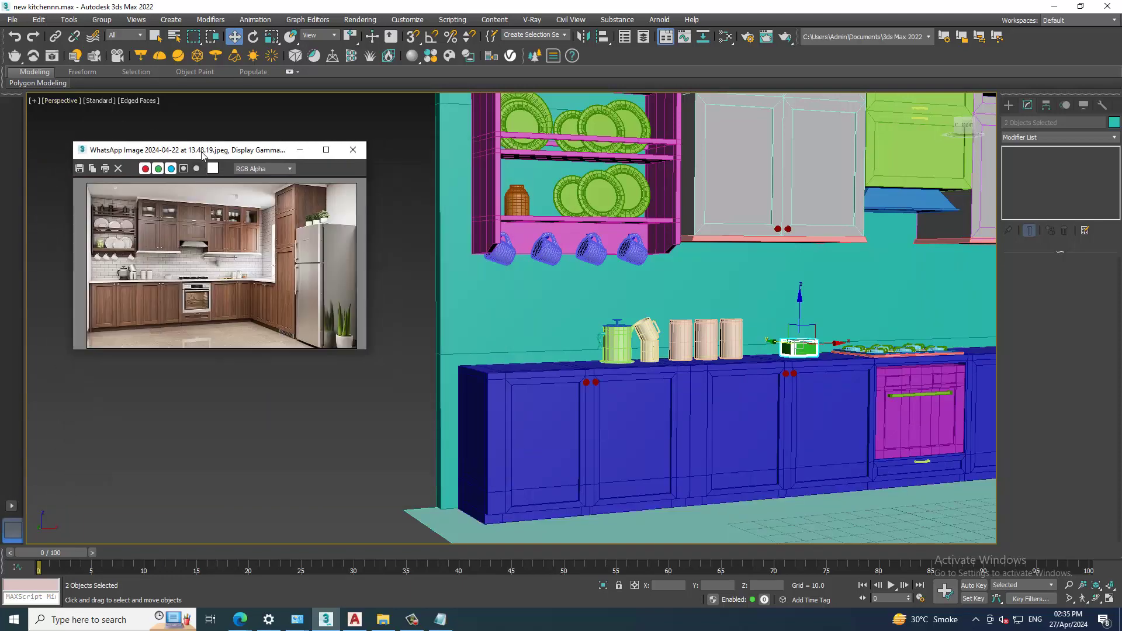
Move the reference photo to the top-left, deselect everything and enter Expert Mode
left_click_drag(202, 153, 140, 28)
left_click(264, 265)
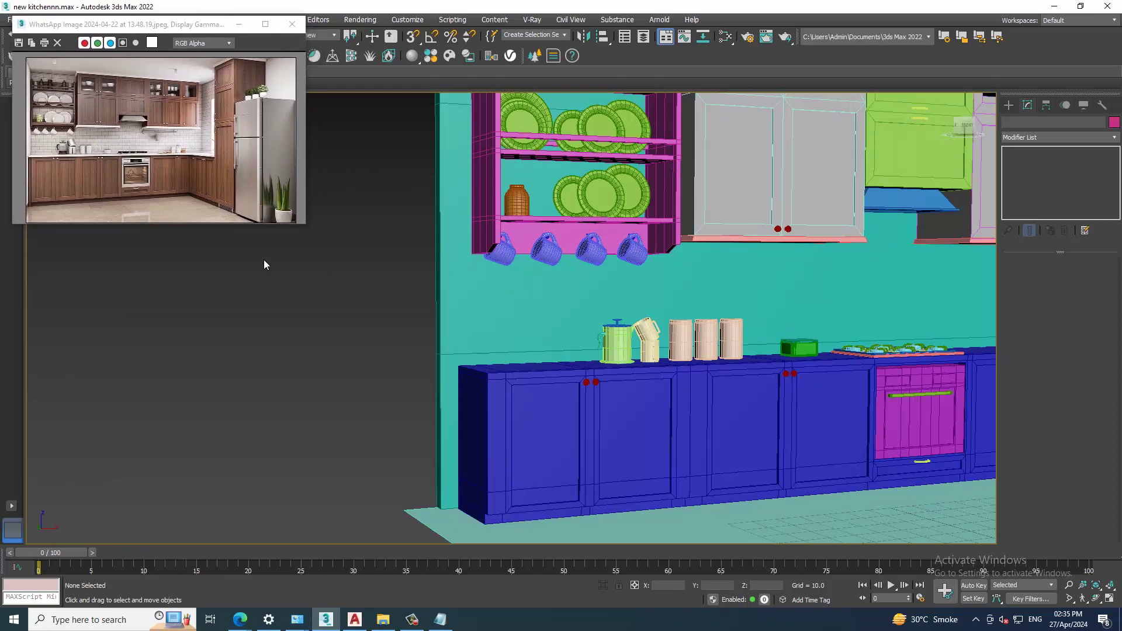
key("ctrl+x")
Frame the whole kitchen, fridge side and left wall beside the corner photo
scroll(1011, 306, "down", 5)
scroll(840, 354, "up", 3)
scroll(839, 354, "up", 2)
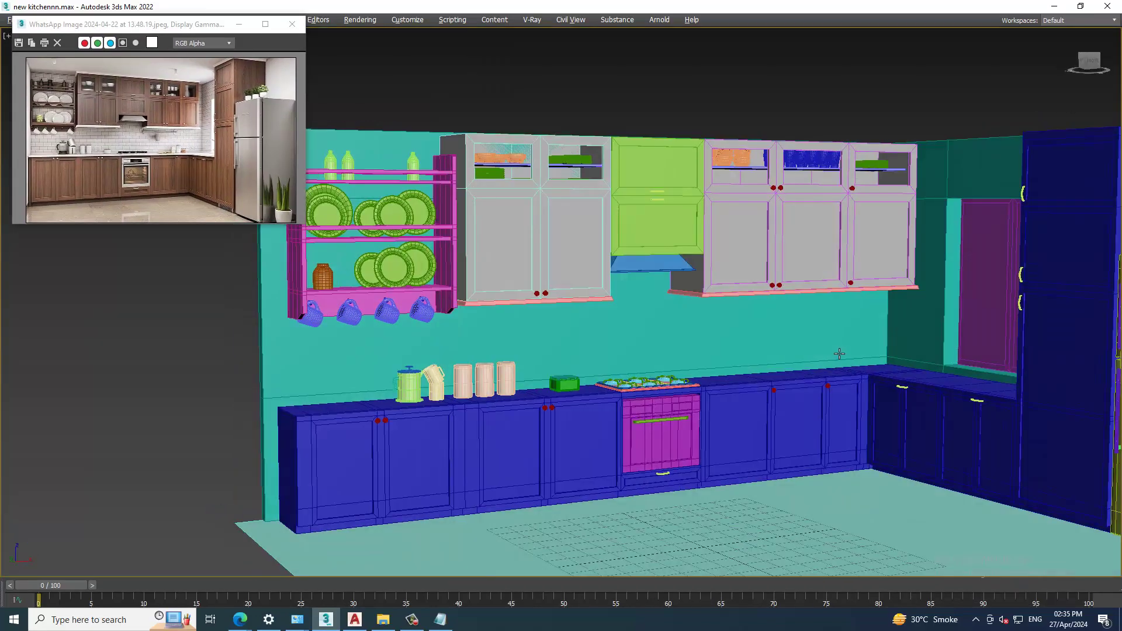
mouse_move(839, 354)
middle_mouse_down("alt")
mouse_move(771, 336)
mouse_move(768, 323)
mouse_move(796, 318)
middle_mouse_up("alt")
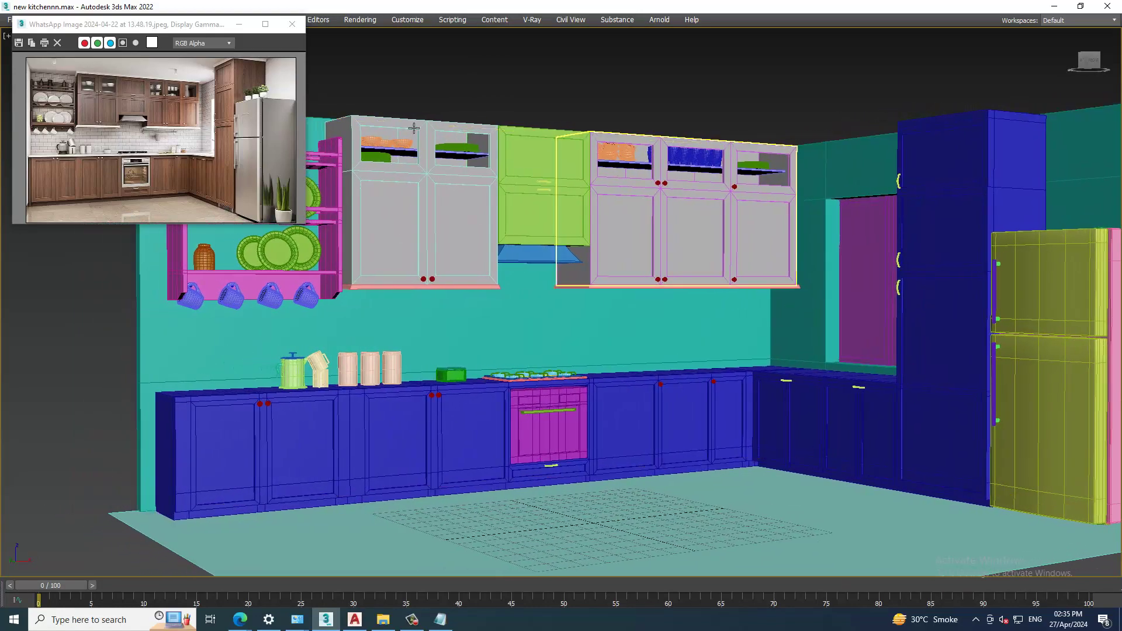
left_click_drag(146, 24, 124, 10)
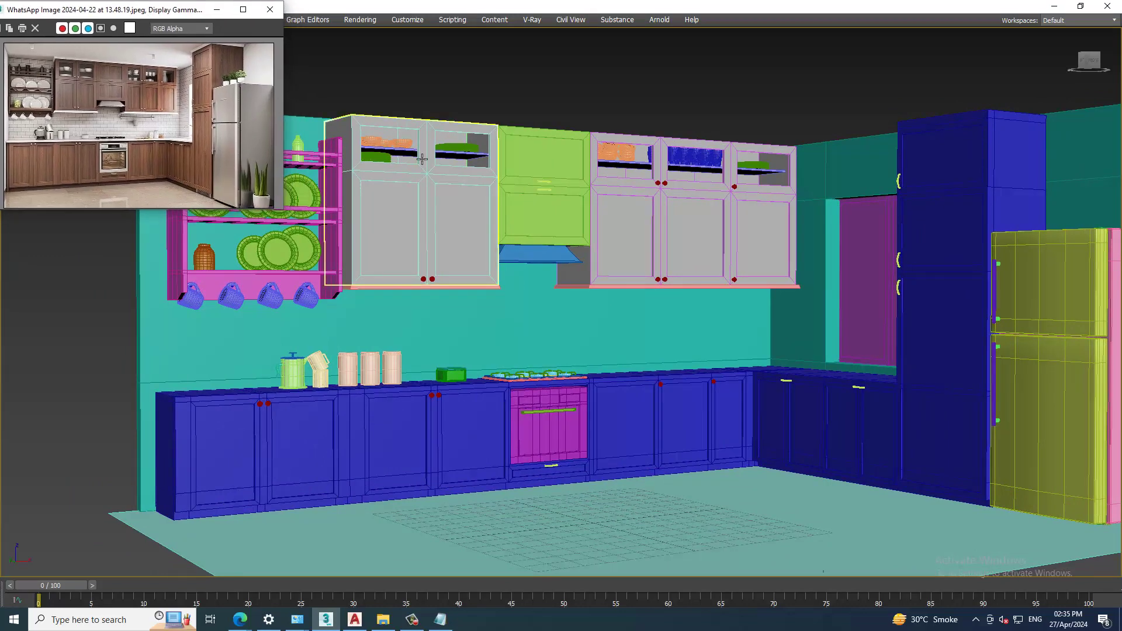
middle_click_drag(422, 159, 463, 164)
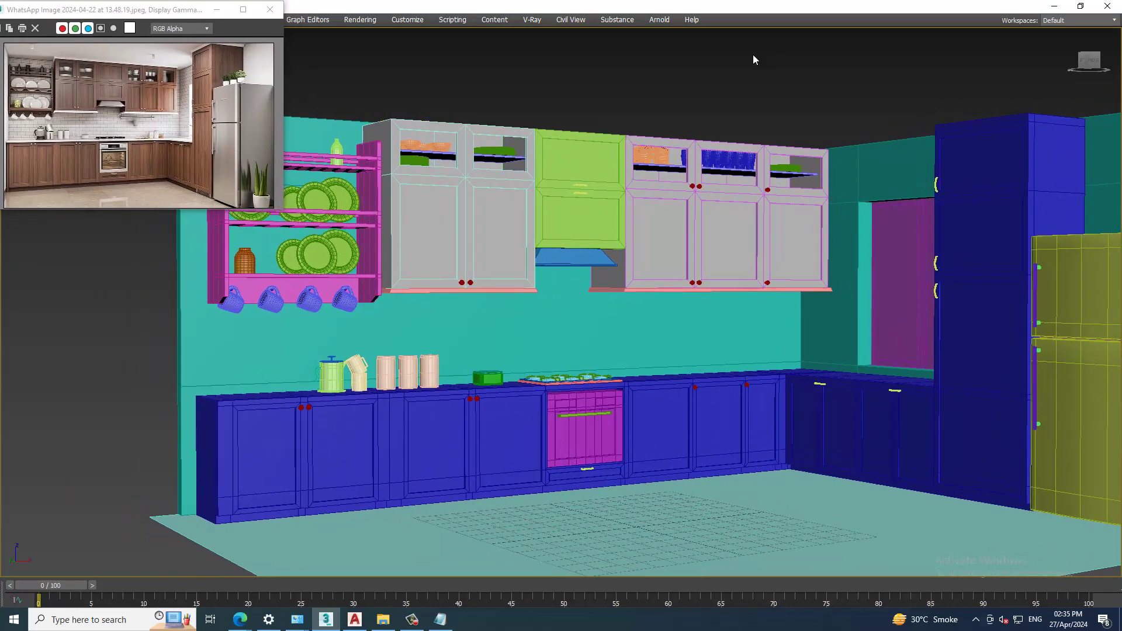
Begin typing 'Thanks for Watching...' after the last line of the Notepad tutorial note
left_click(441, 619)
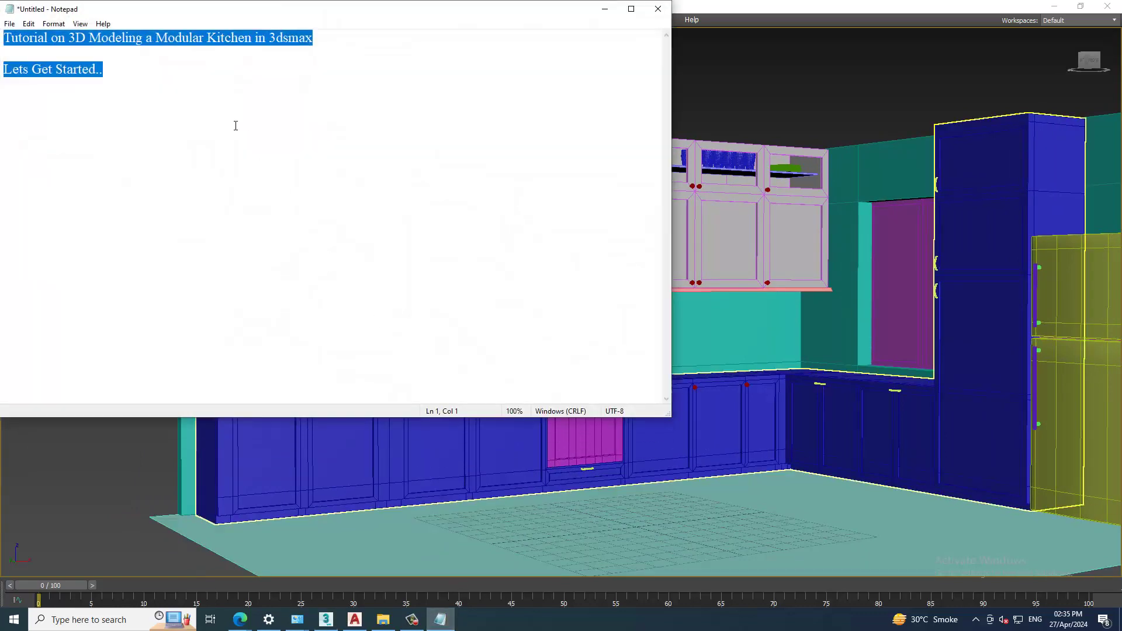
left_click(224, 107)
type("TY")
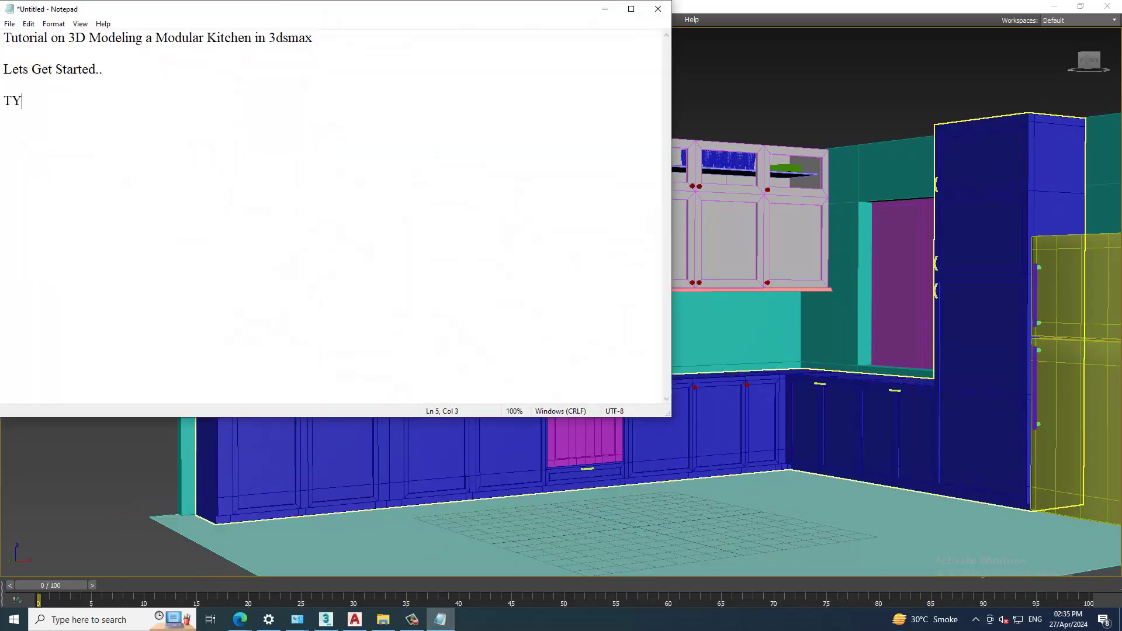
type("han")
type("forW")
type("ng")
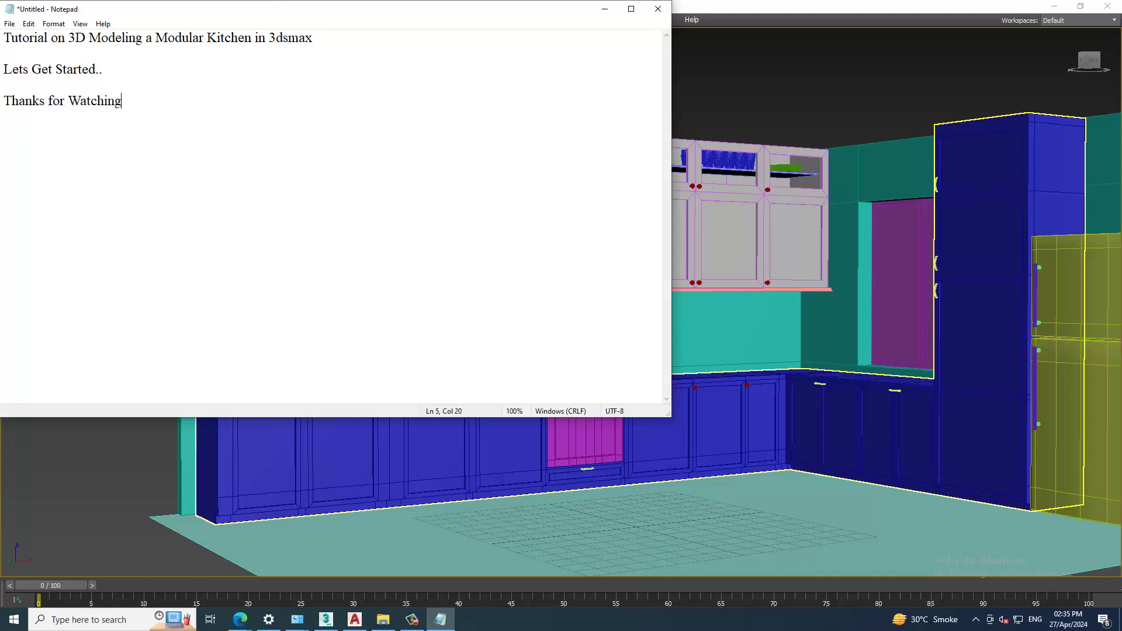